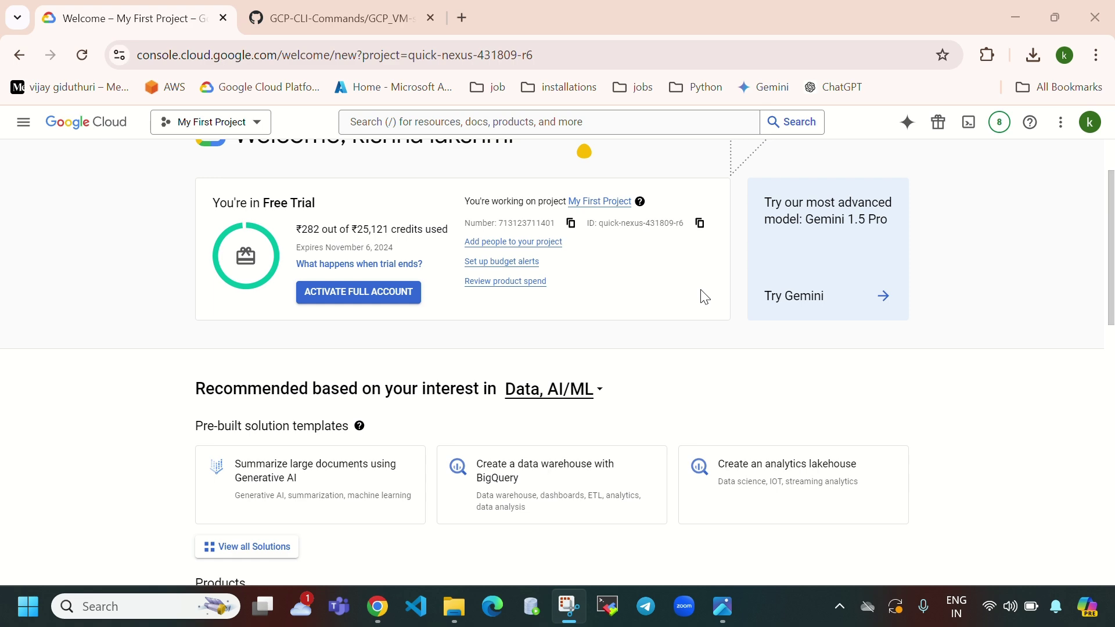
- Review the GCP-LoadBalancer.png architecture diagram in the image viewer, then return to the browser
click(722, 606)
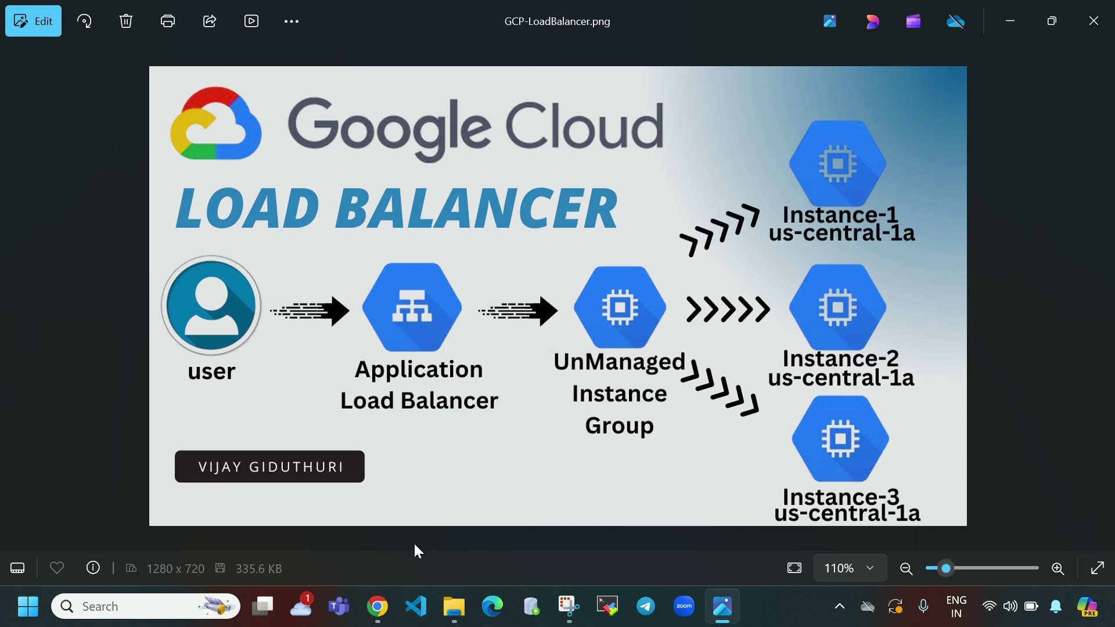
click(381, 607)
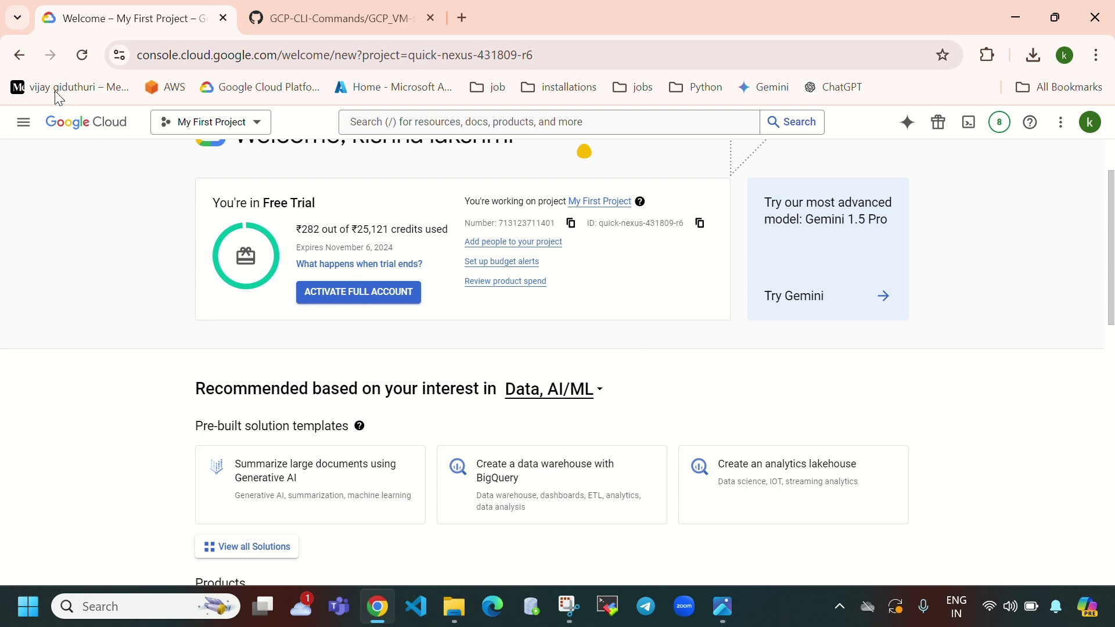
- Open the Compute Engine VM instances page and refresh the instance list
click(24, 122)
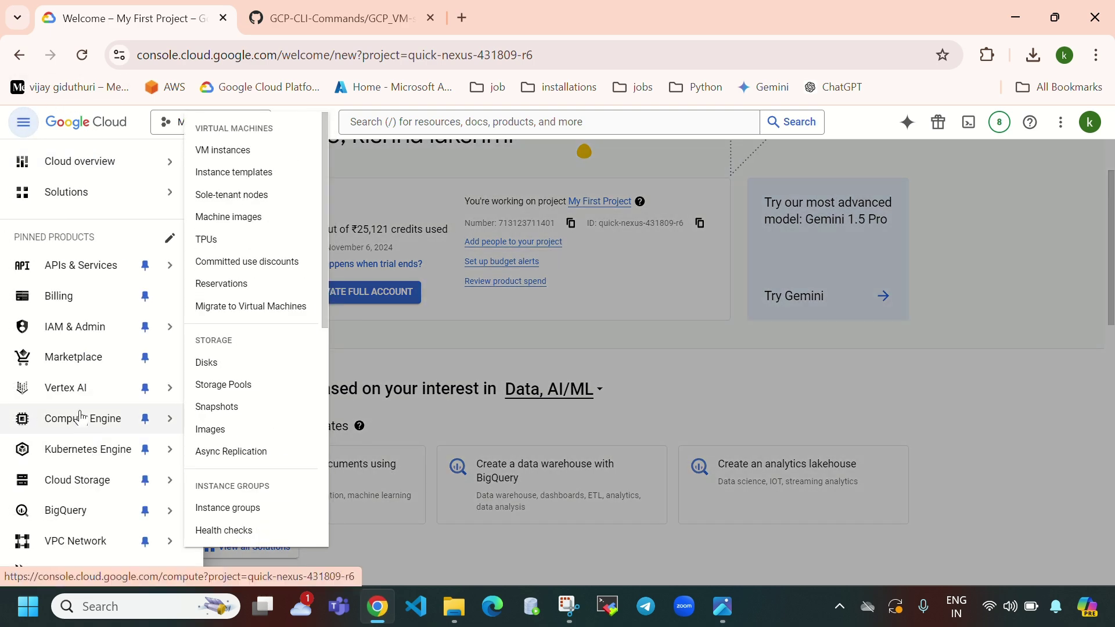
click(80, 417)
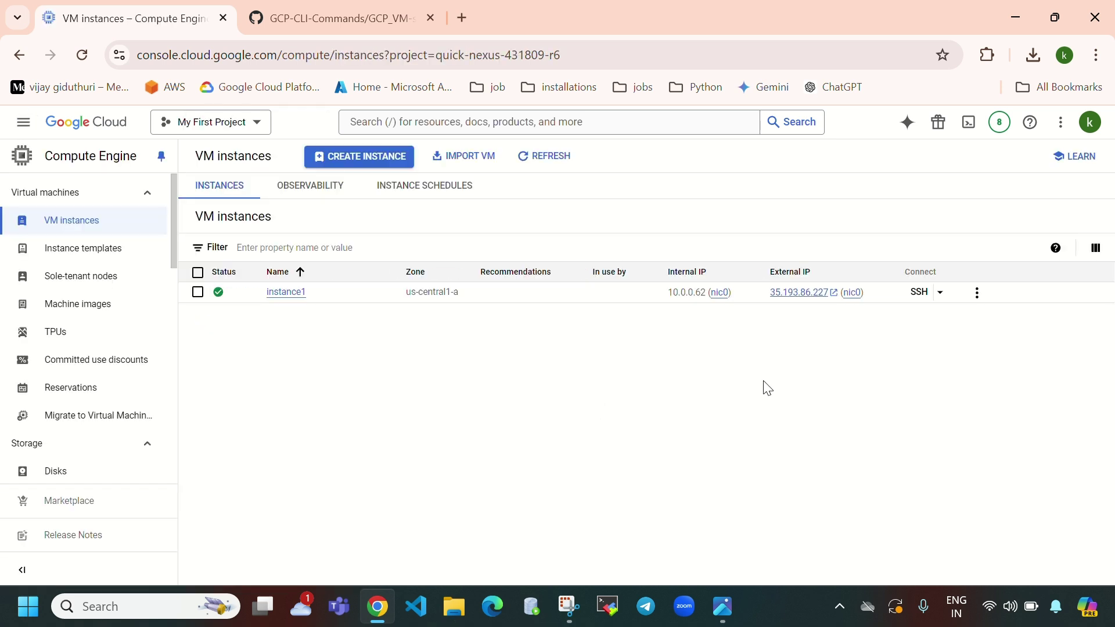
click(534, 157)
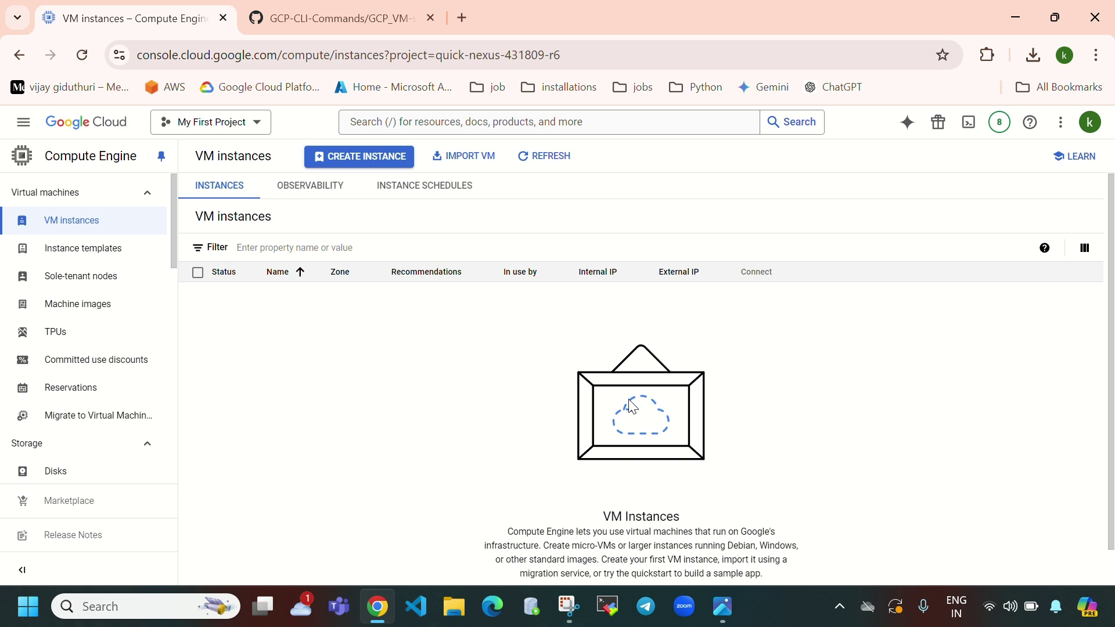
- Start creating a VM instance named instance-1 and set its zone to us-central1-a
click(341, 156)
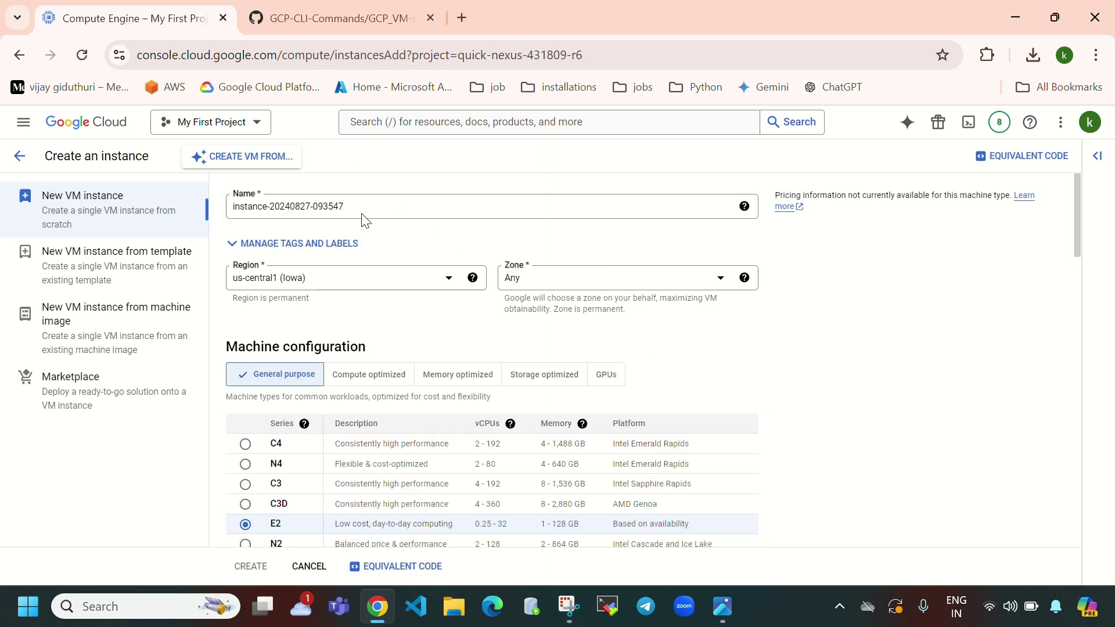
drag(355, 209, 272, 216)
text(1)
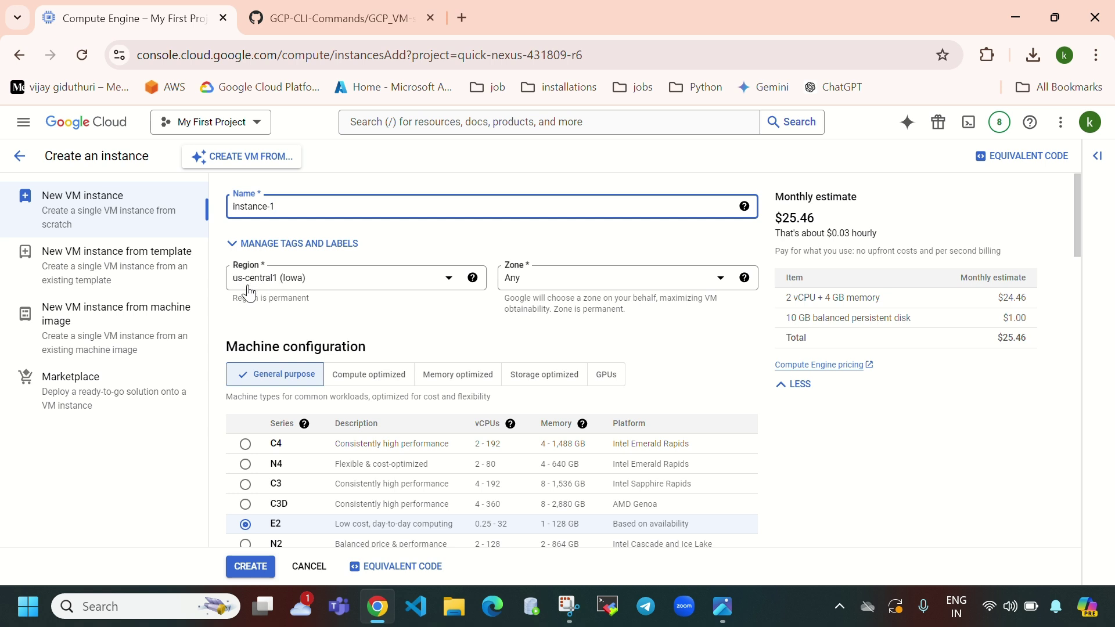
click(549, 286)
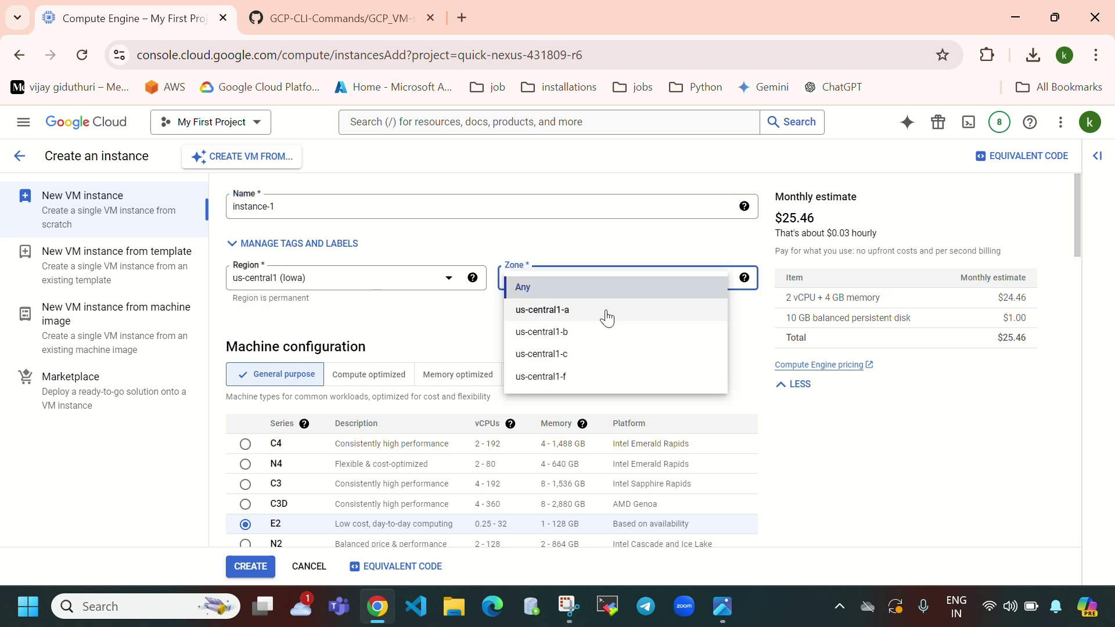
click(586, 320)
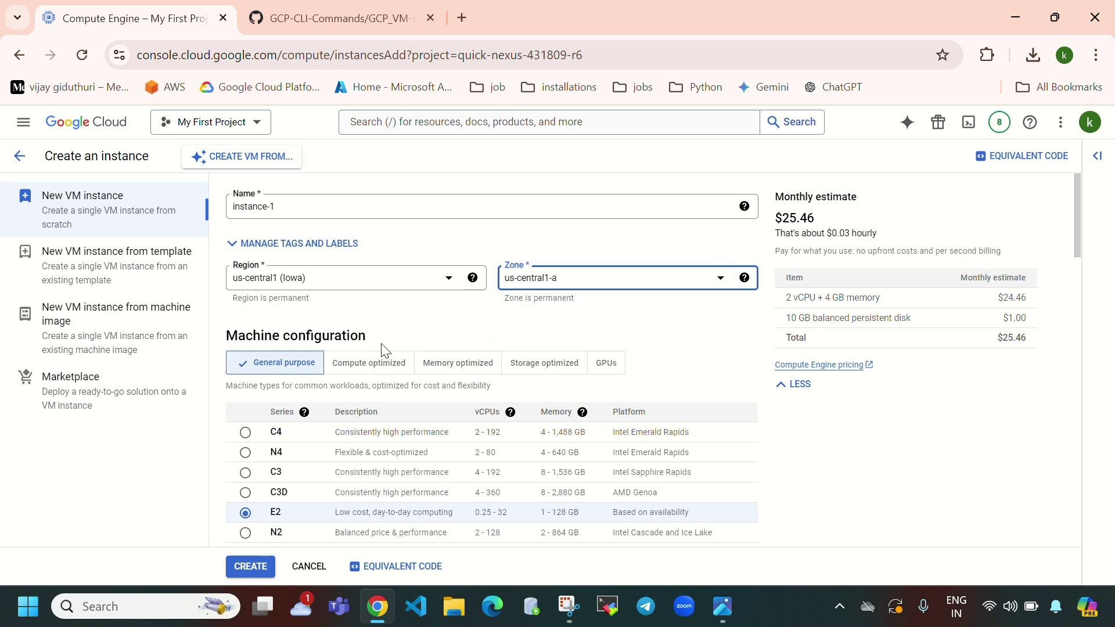
- Select the shared-core e2-medium preset as the instance's machine type
drag(228, 339, 366, 337)
scroll(325, 366, down, 3)
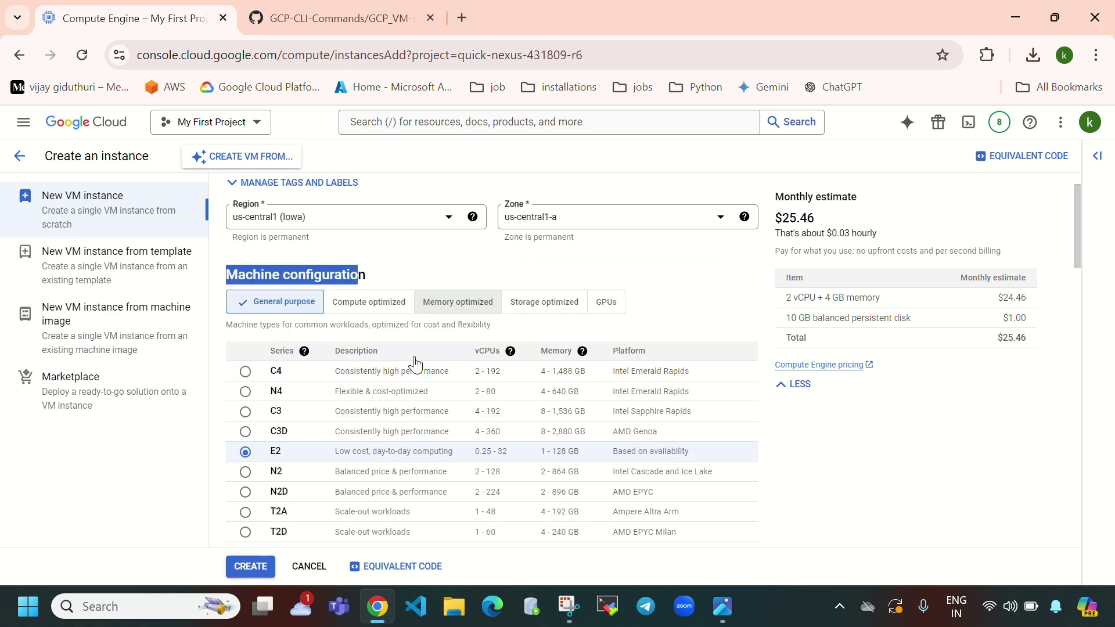
scroll(440, 365, down, 5)
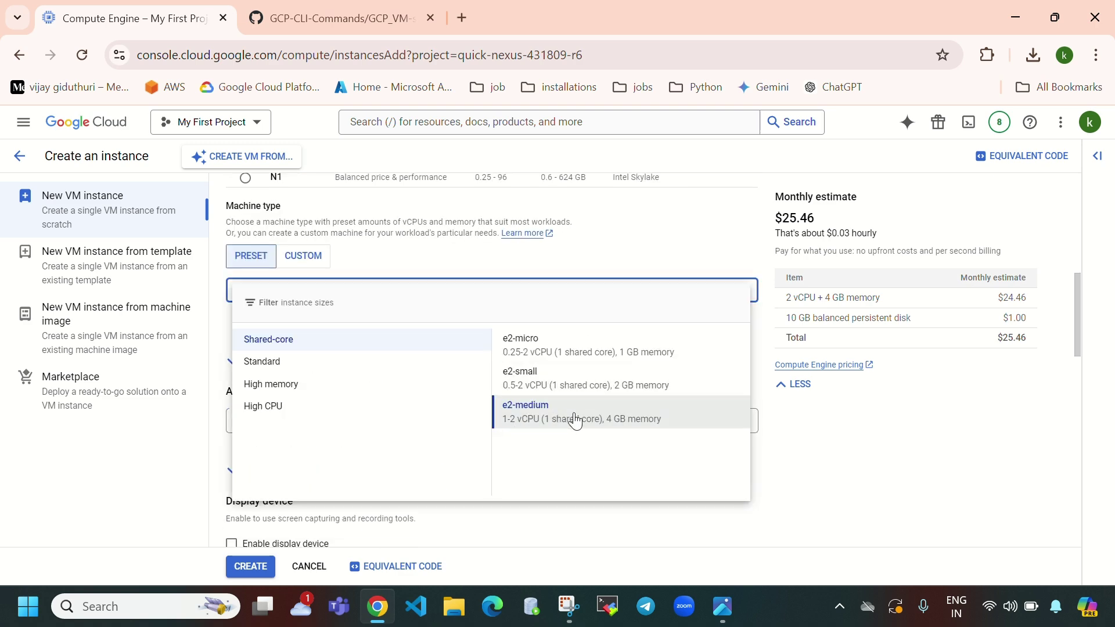
click(609, 419)
- Change the boot disk's operating system to Ubuntu and apply the image selection
scroll(388, 459, down, 8)
click(265, 464)
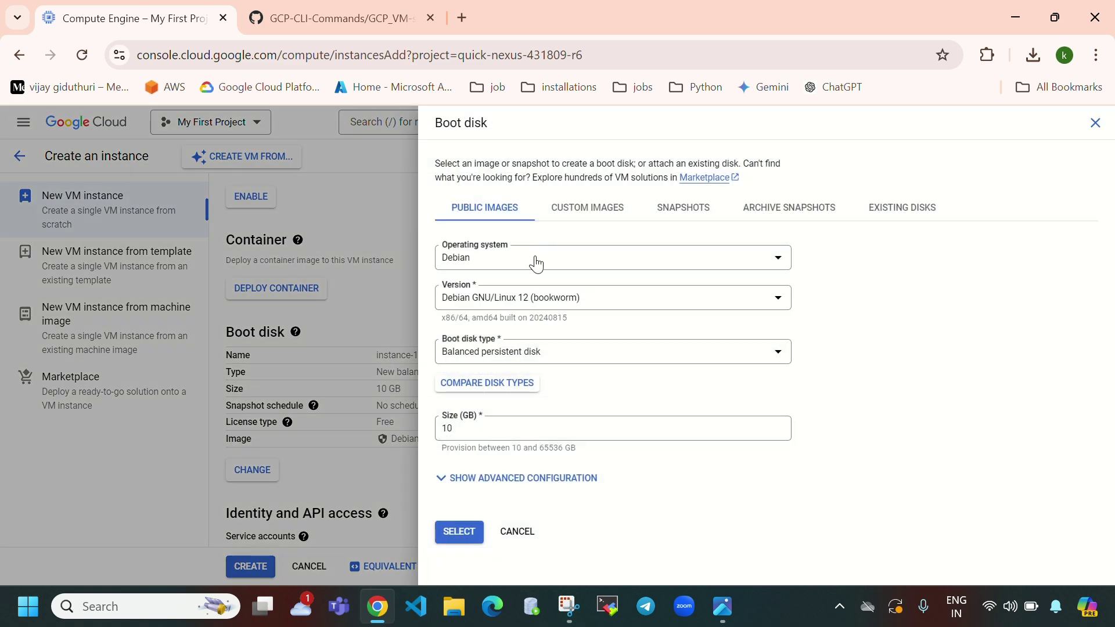
click(535, 264)
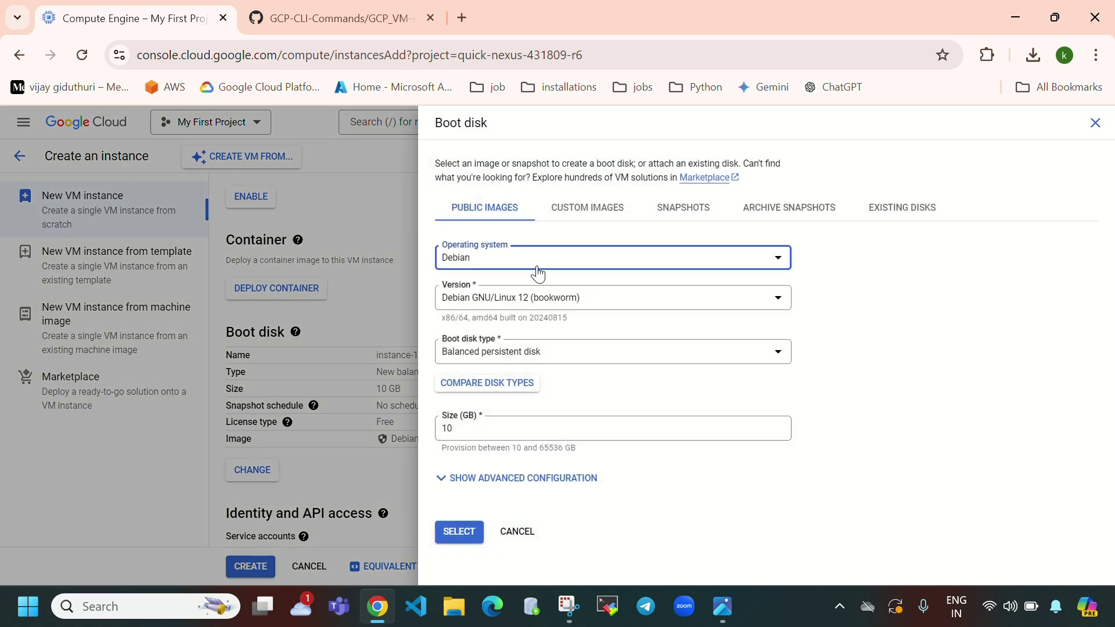
scroll(563, 394, down, 3)
click(508, 400)
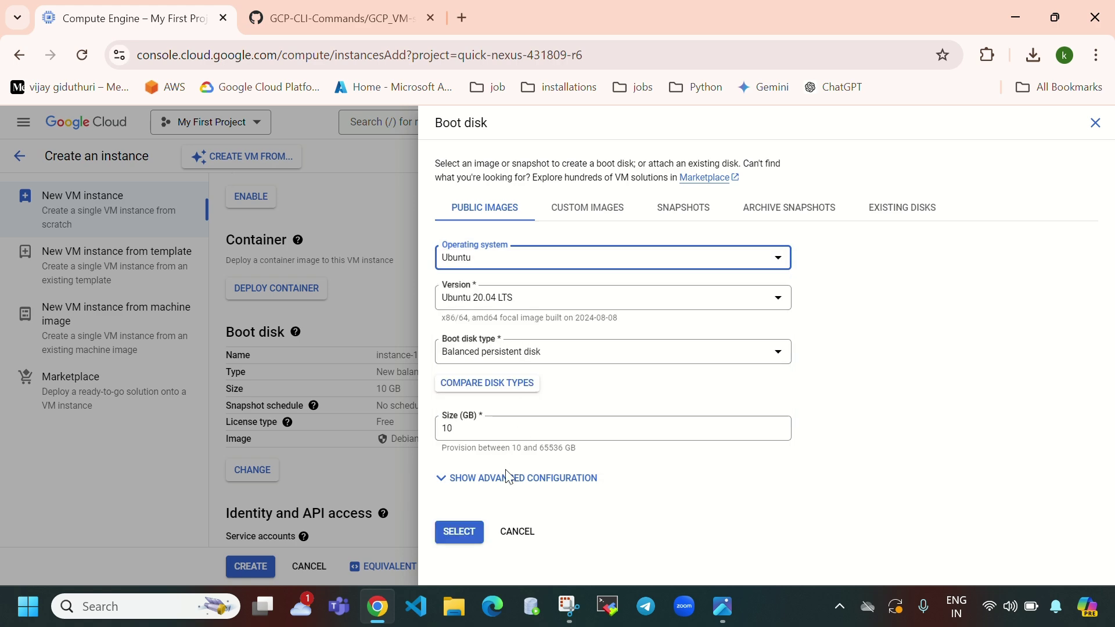
click(460, 532)
- Allow HTTP traffic in the instance's firewall settings
scroll(459, 409, down, 6)
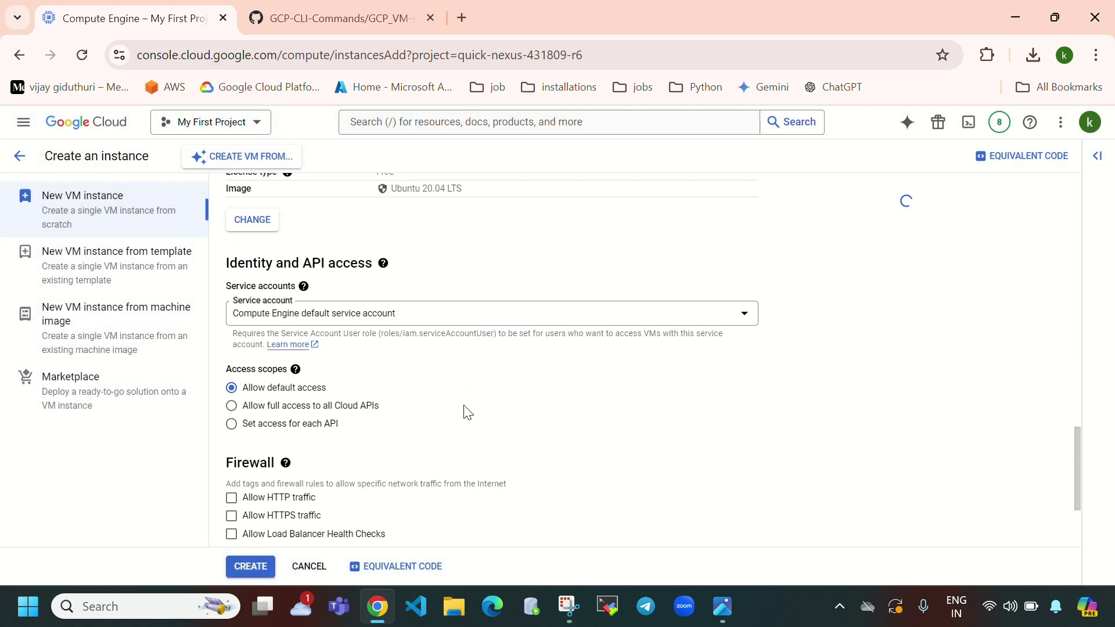
double_click(227, 365)
click(231, 400)
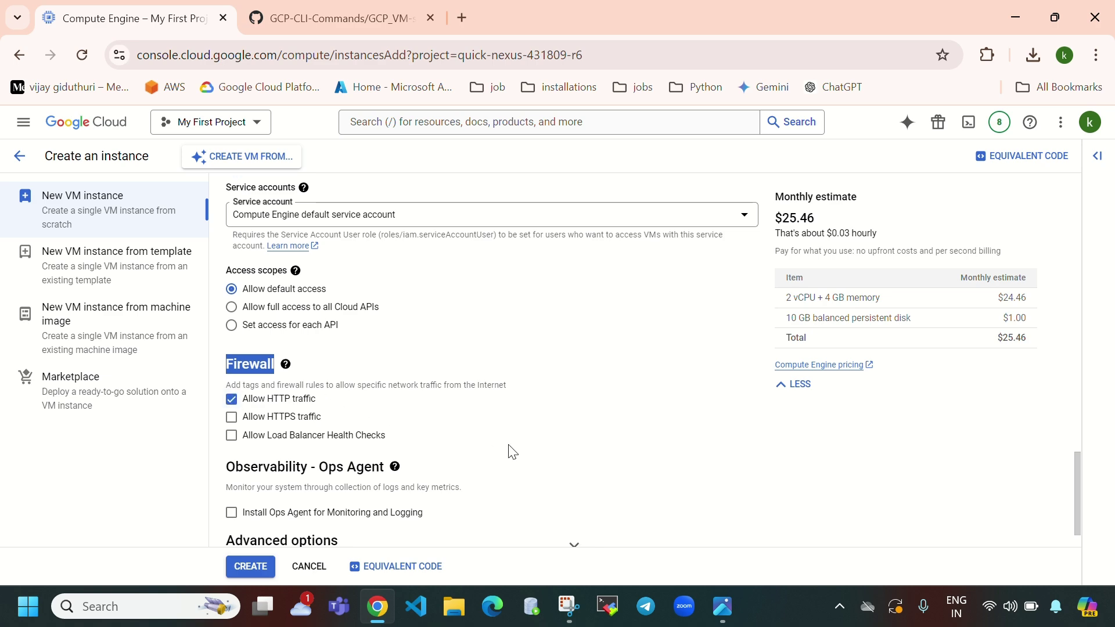
- Expand the advanced networking options and set the default network interface's network to my-vpc
scroll(581, 459, down, 1)
click(574, 500)
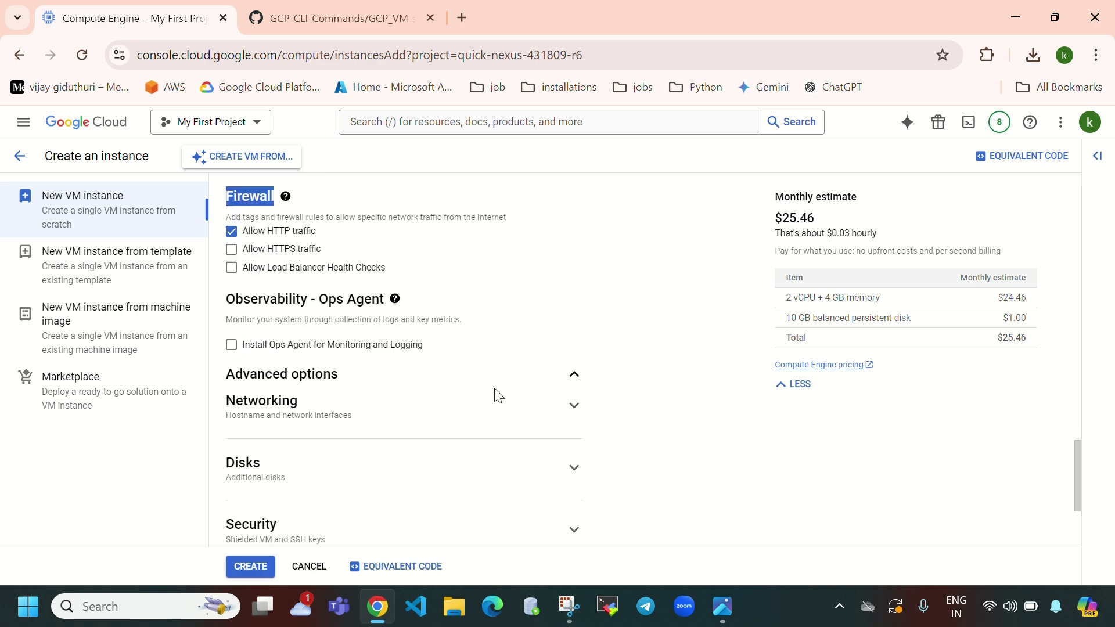
click(573, 267)
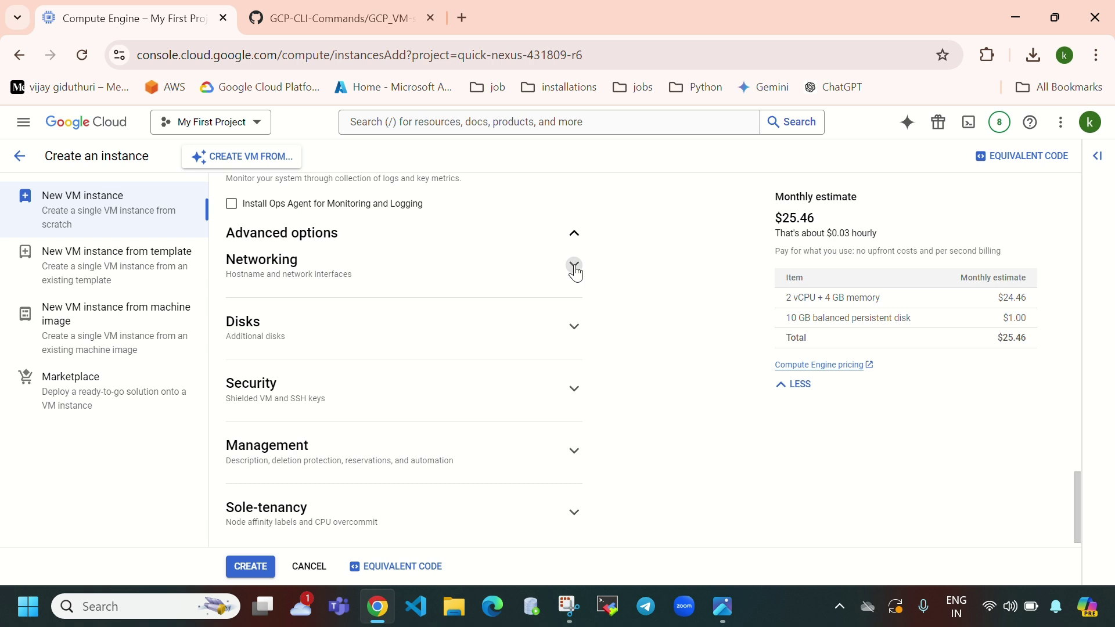
scroll(372, 412, down, 4)
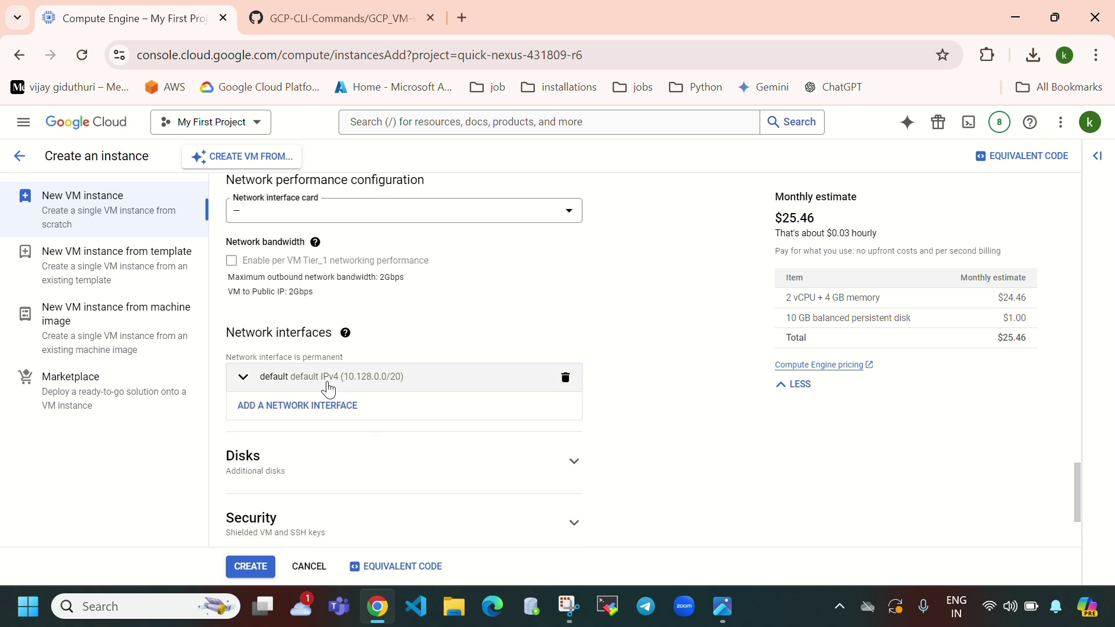
drag(218, 334, 332, 344)
click(486, 378)
click(369, 430)
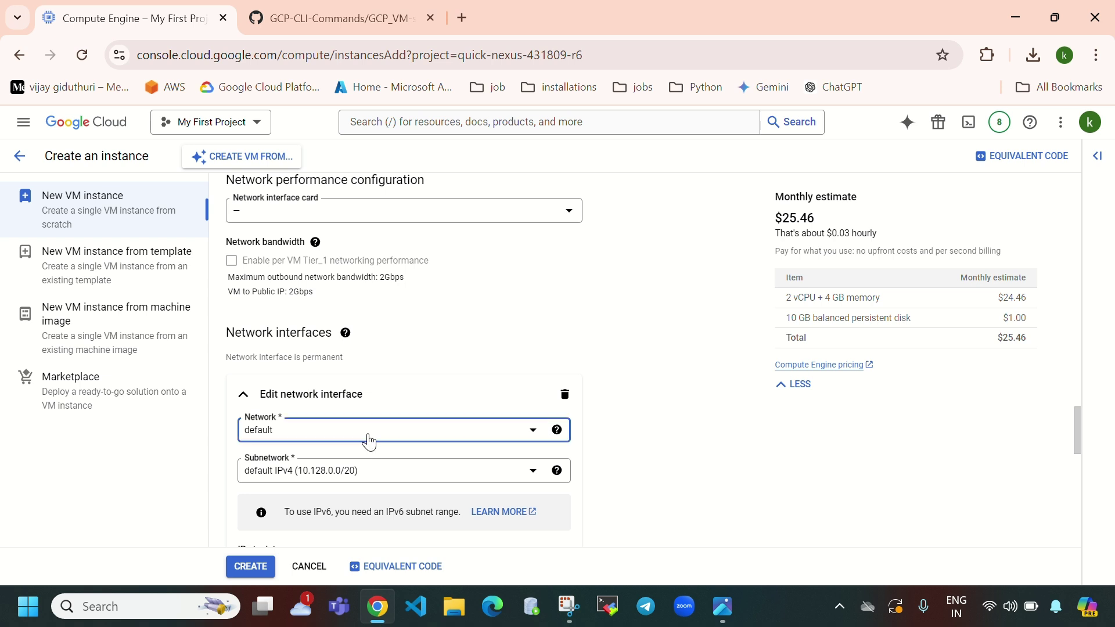
click(369, 435)
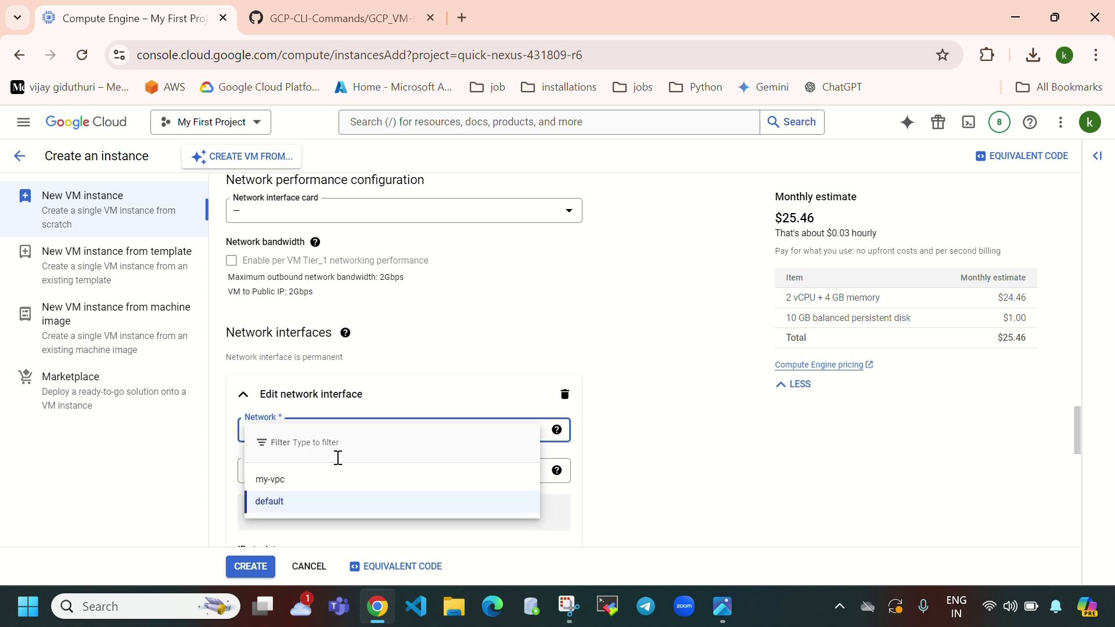
click(291, 482)
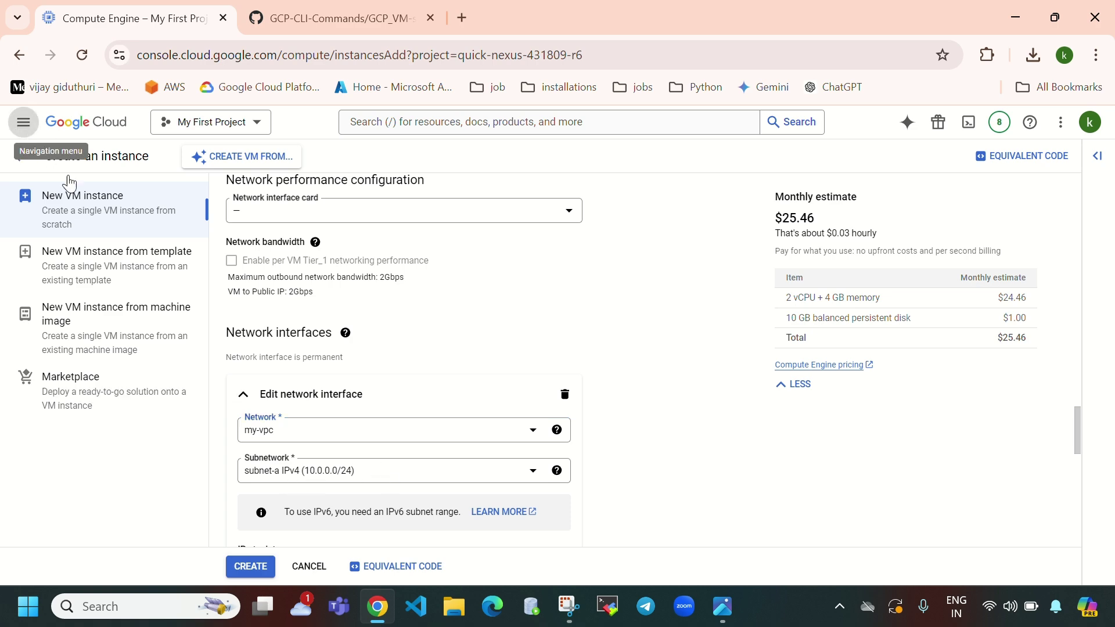
- Open the VPC networks page in a new browser tab and switch to it
click(23, 122)
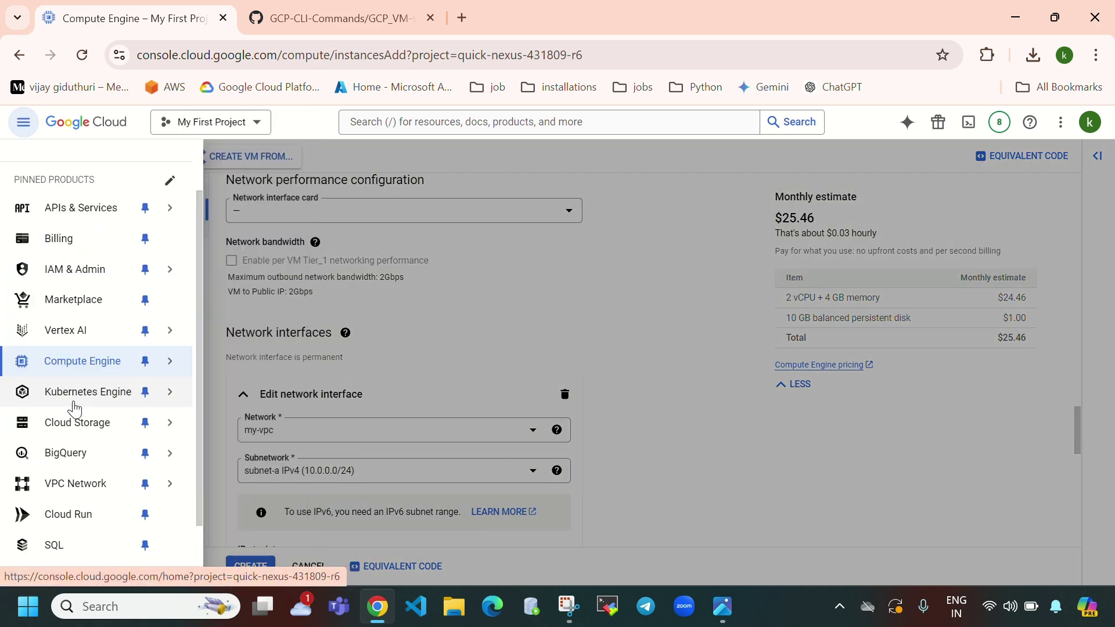
right_click(74, 408)
click(78, 490)
right_click(78, 491)
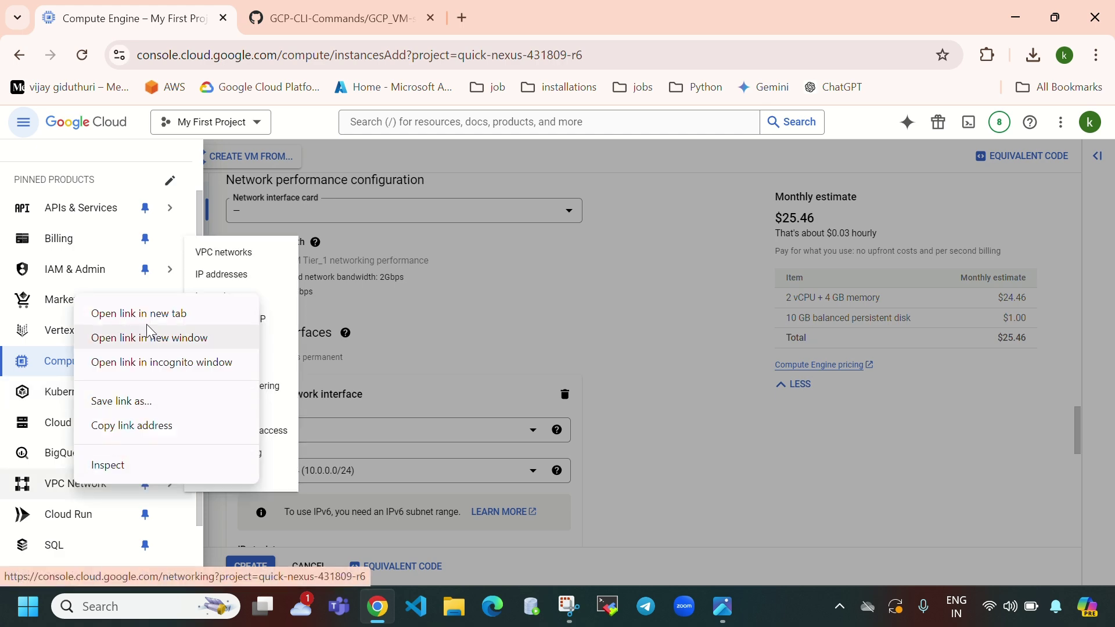
click(155, 311)
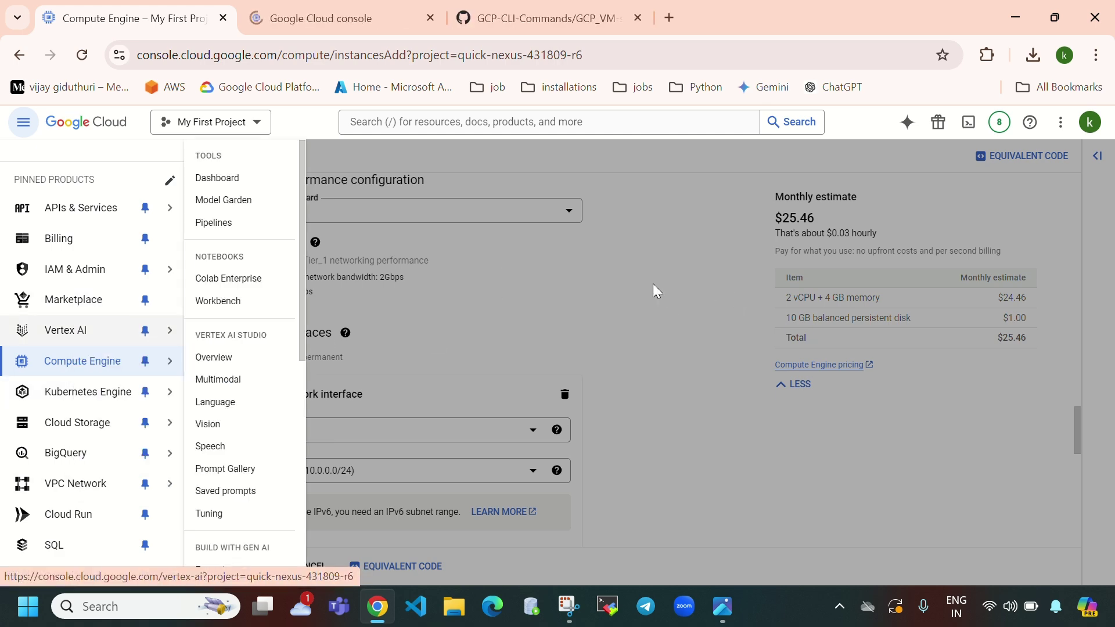
click(652, 284)
click(290, 16)
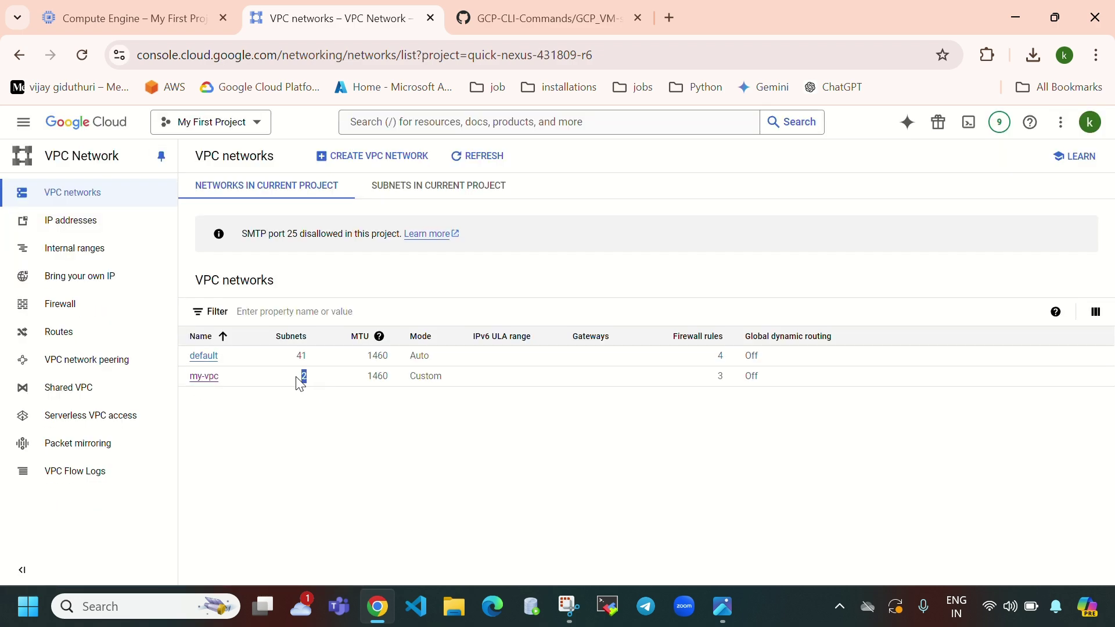
- Examine the regions of my-vpc's subnets and compare them with the region chosen in the instance form
click(216, 377)
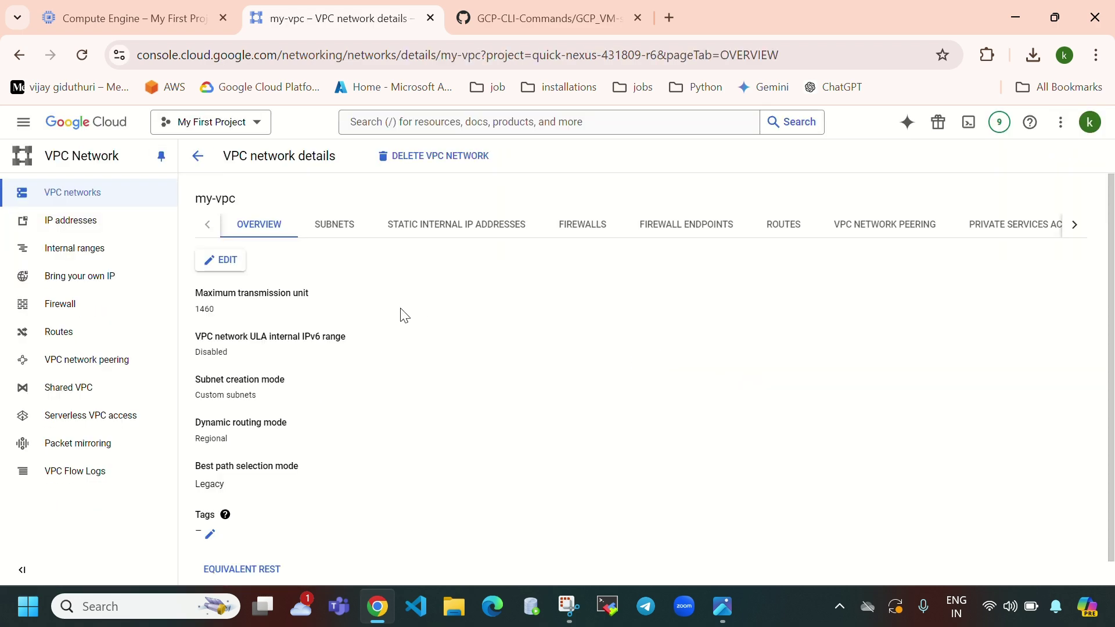
click(330, 225)
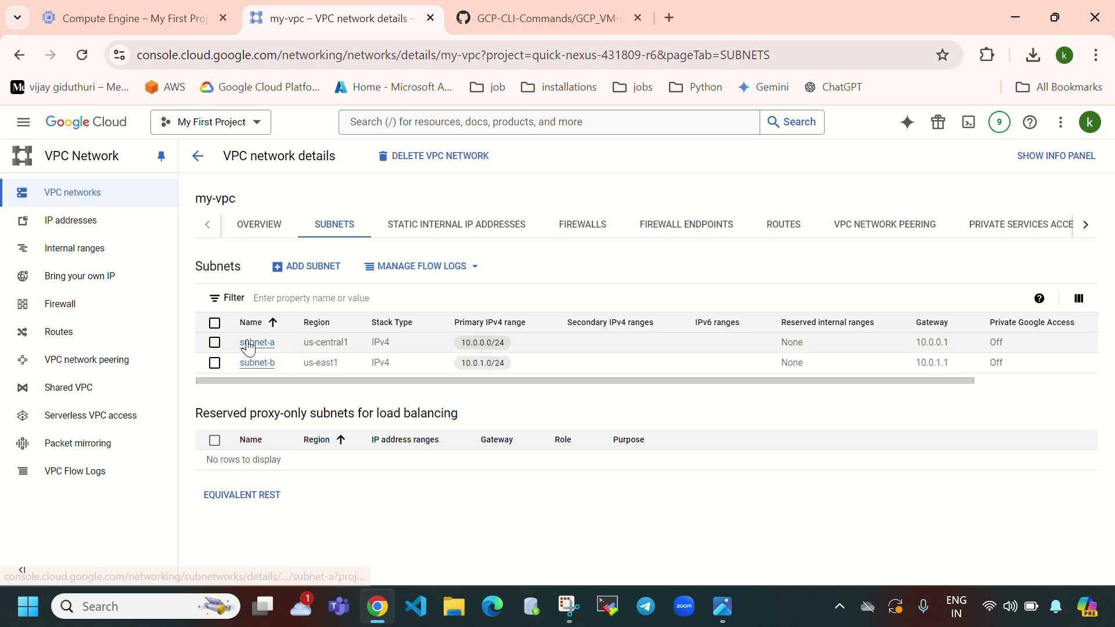
click(147, 23)
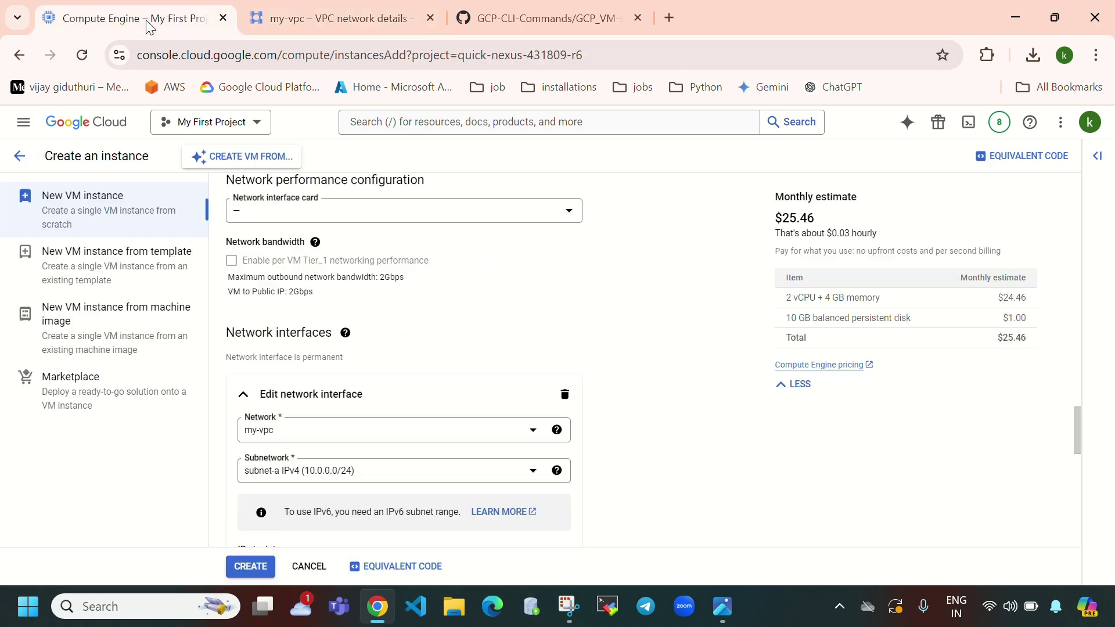
scroll(336, 477, up, 15)
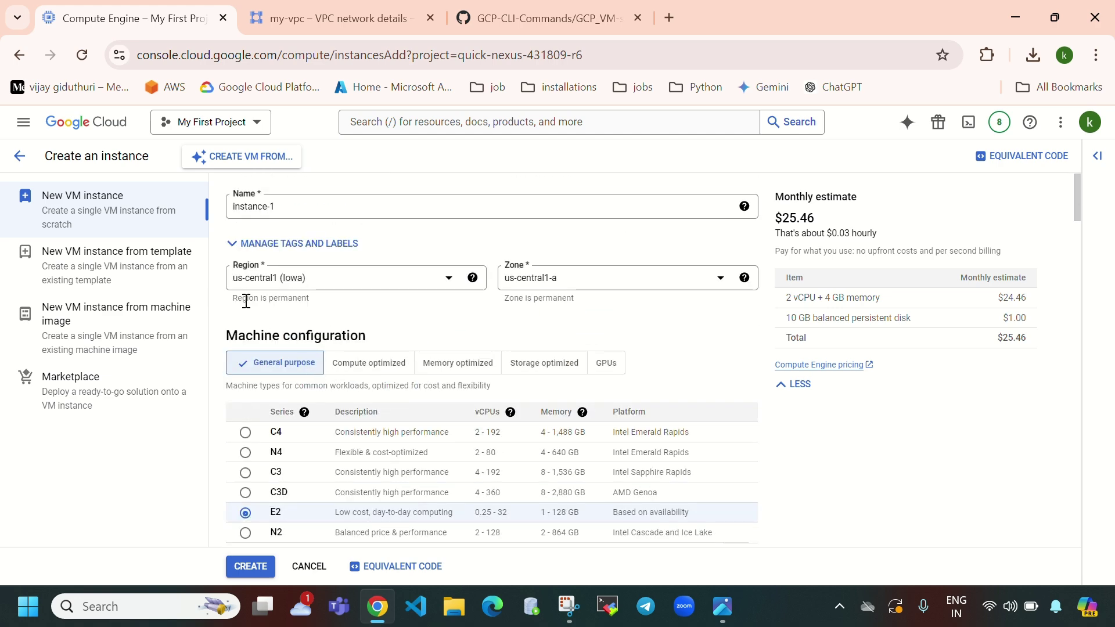
- Expand the Management section of the advanced options and activate the Startup script field
scroll(383, 424, down, 15)
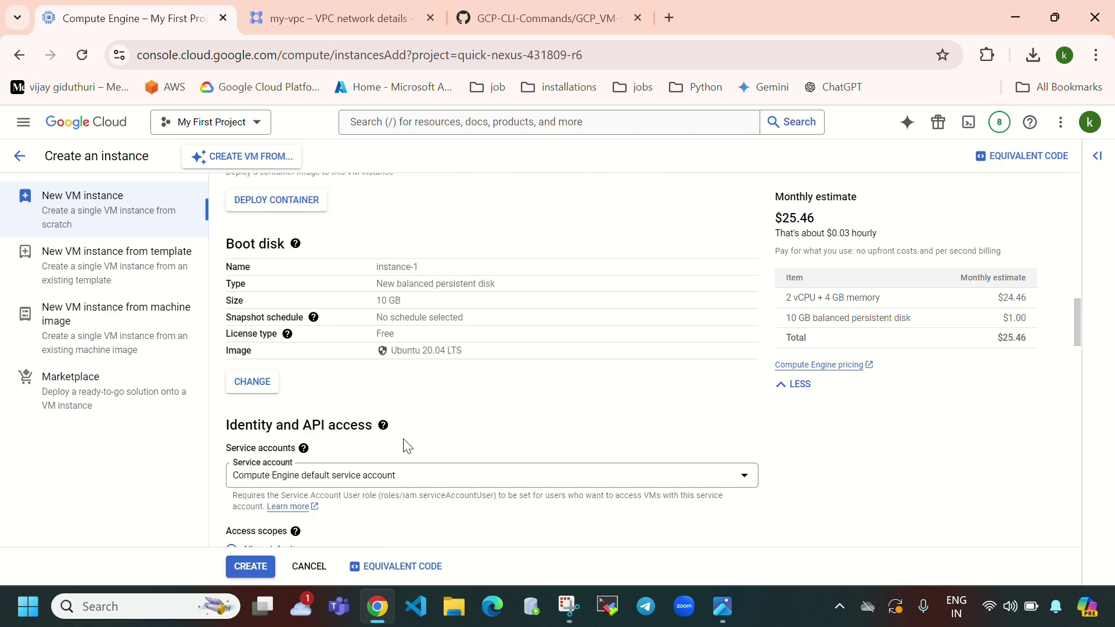
scroll(404, 440, down, 15)
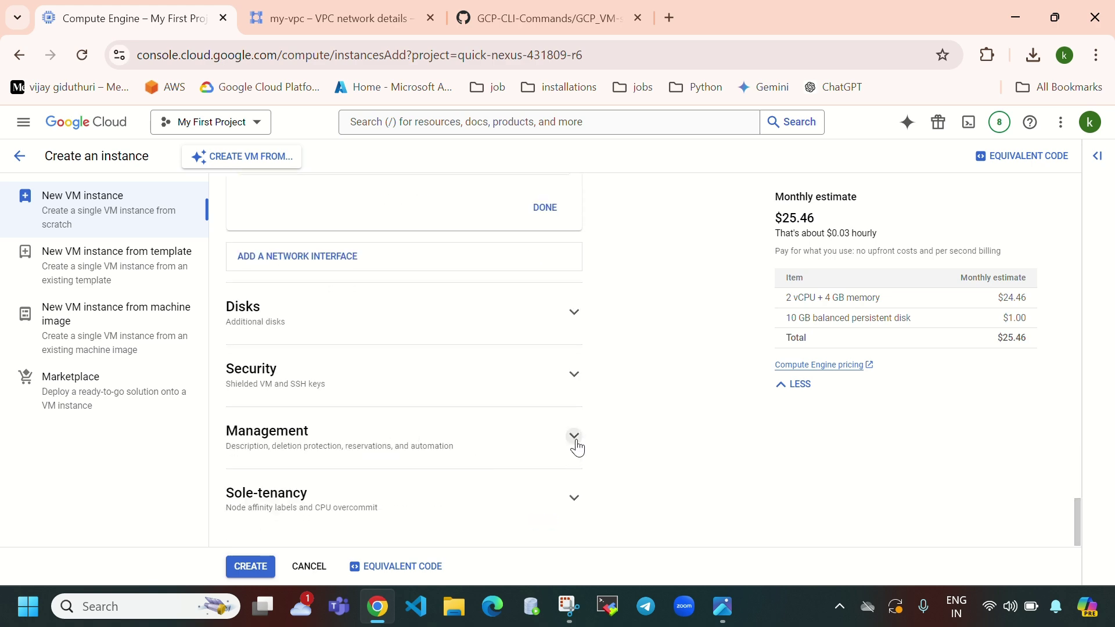
click(573, 436)
scroll(511, 438, down, 4)
scroll(514, 431, down, 2)
click(328, 340)
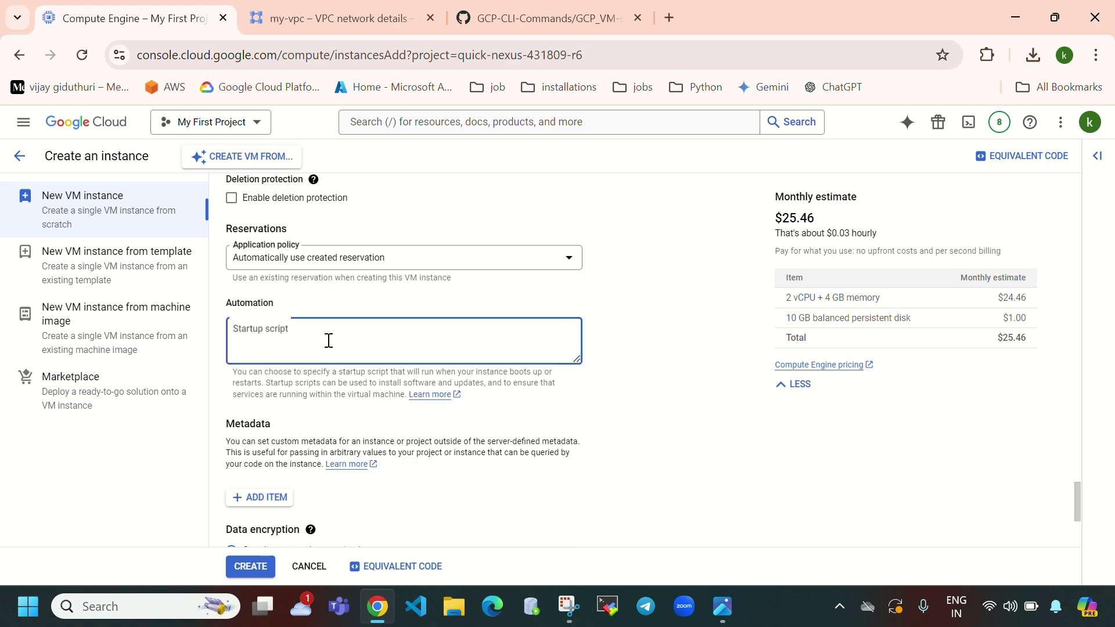
- Open a new browser tab and place it just before the GitHub tab
click(1061, 20)
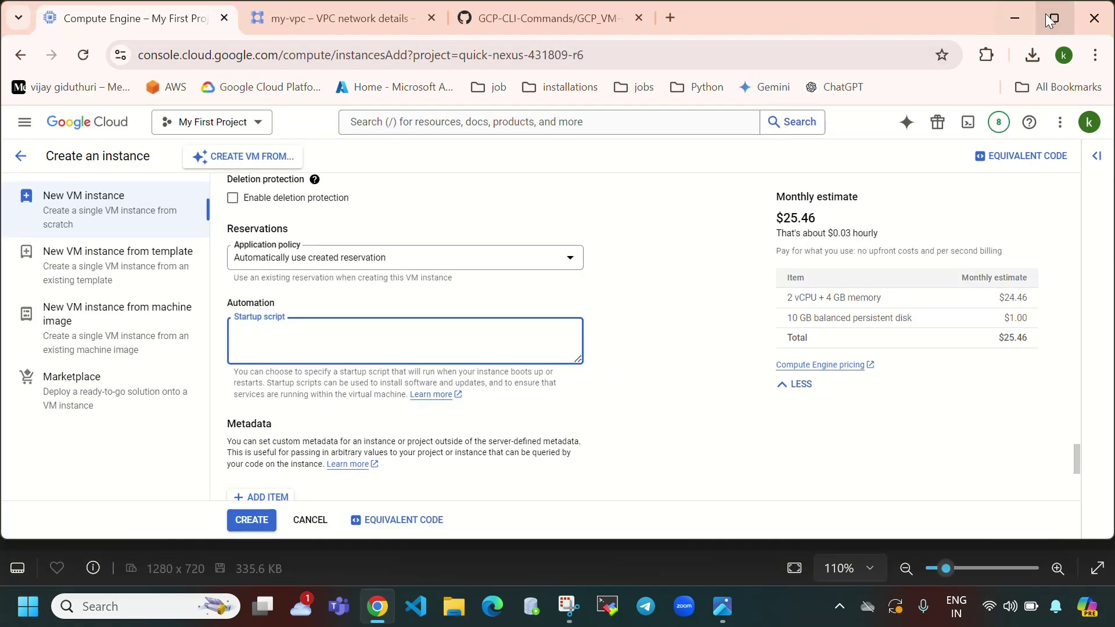
mouse_move(1049, 16)
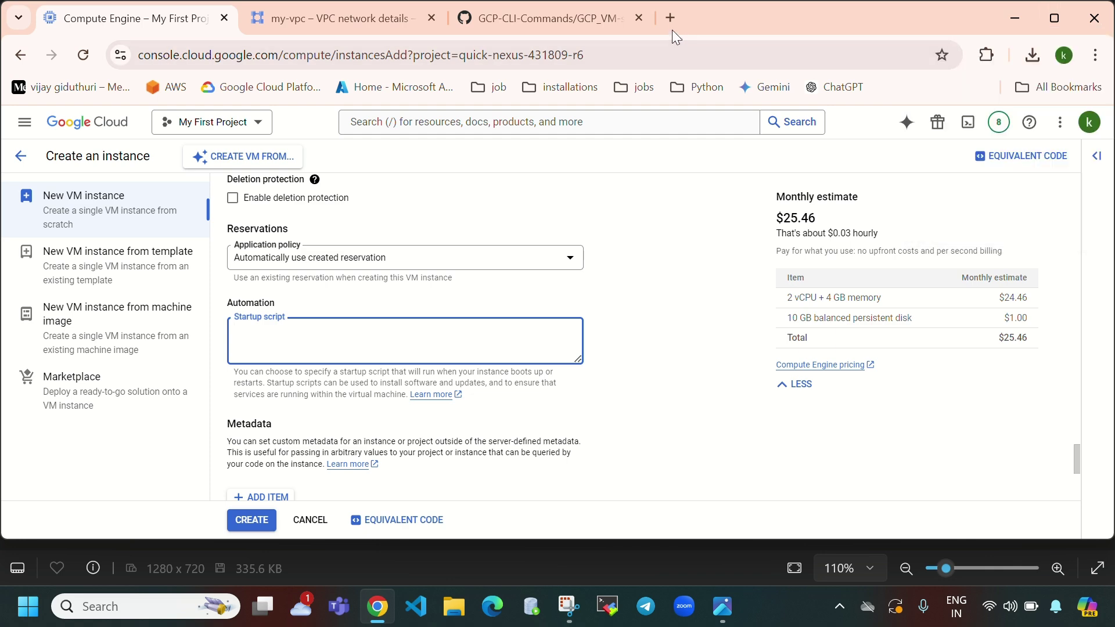
click(672, 18)
click(1055, 18)
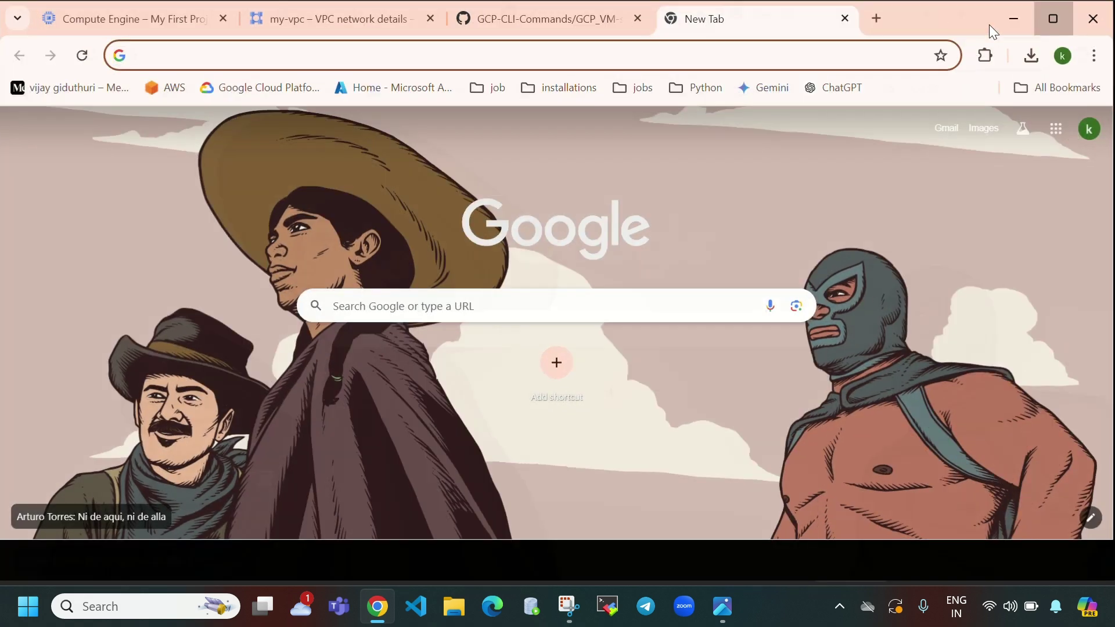
drag(699, 30, 588, 32)
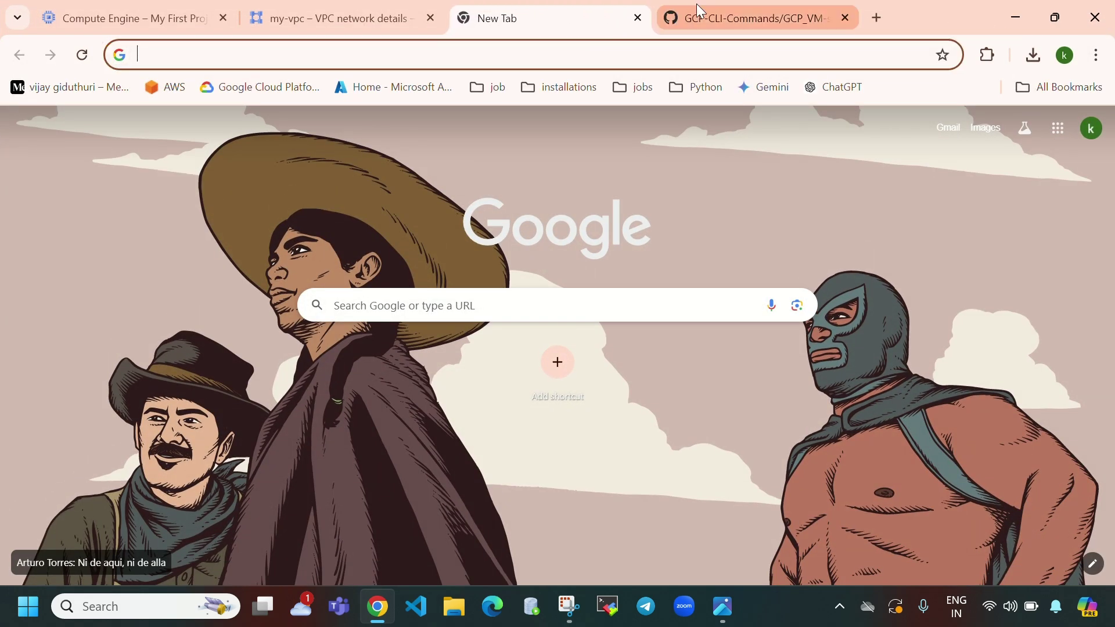
- Copy the entire GCP_VM-startup-script from GitHub and paste it into instance-1's Startup script field
click(692, 12)
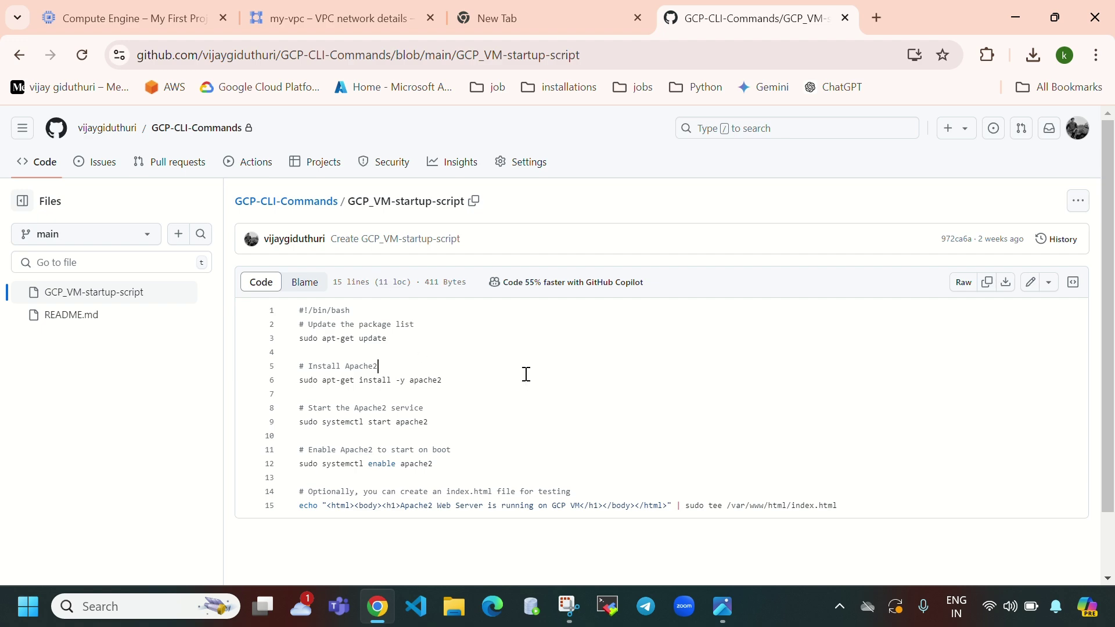
key(ctrl+a)
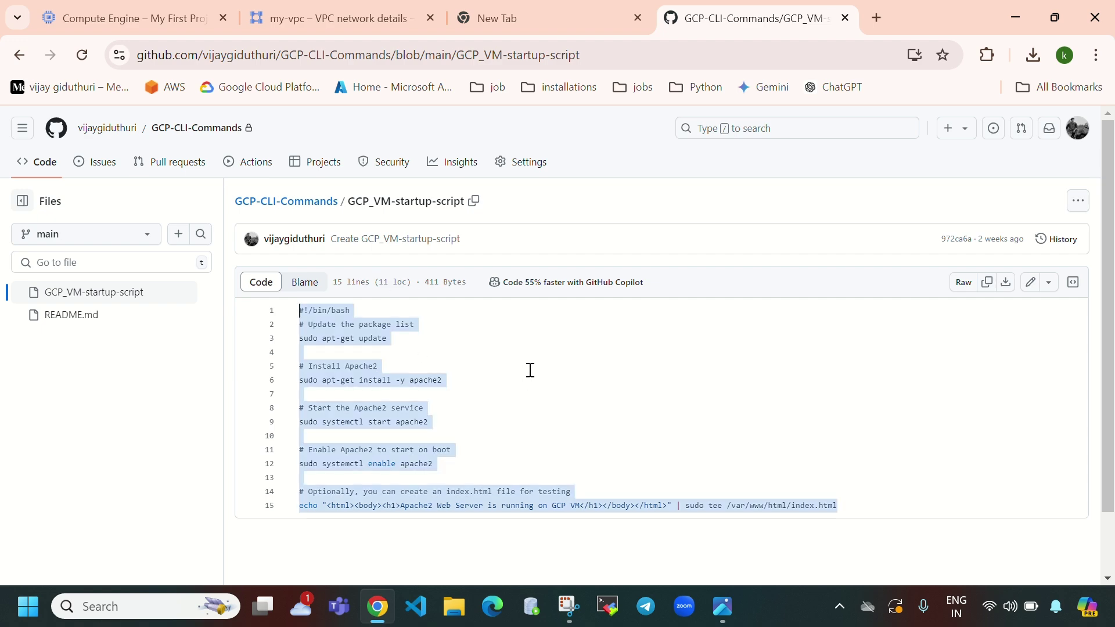
click(309, 18)
click(133, 18)
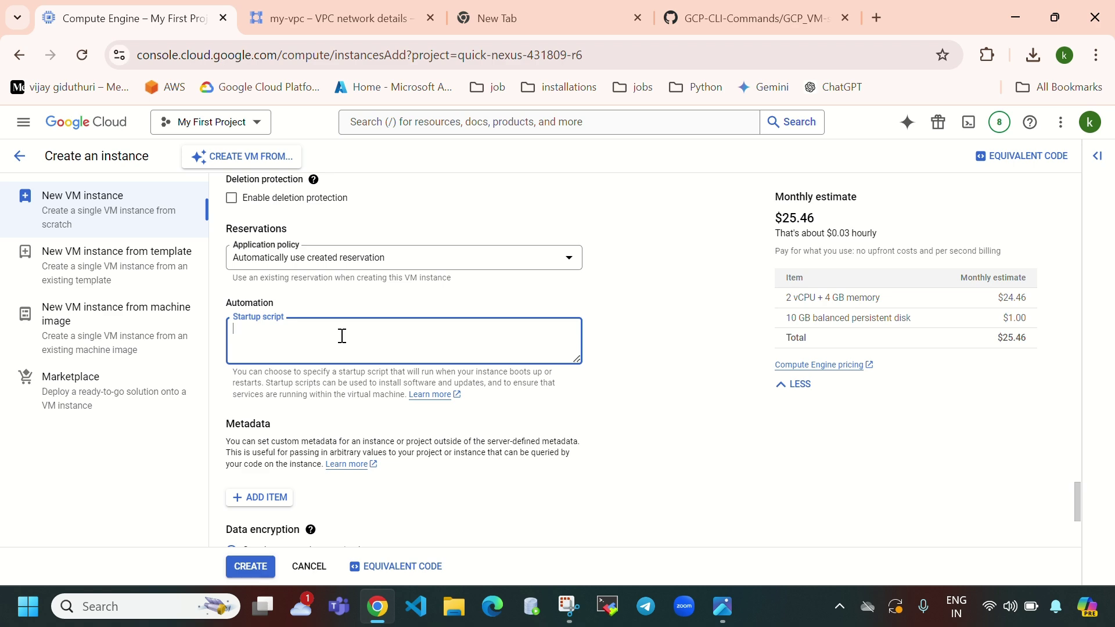
key(ctrl+v)
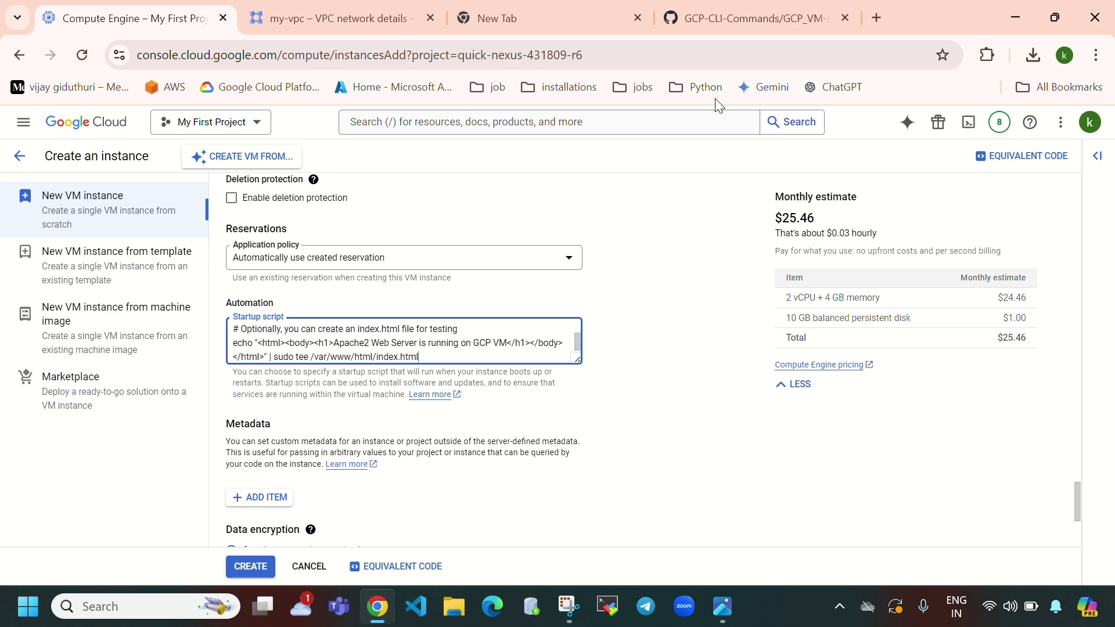
- Examine the GitHub script's commands for updating packages, installing, starting and enabling Apache2, and writing the index.html test page
click(752, 18)
click(506, 342)
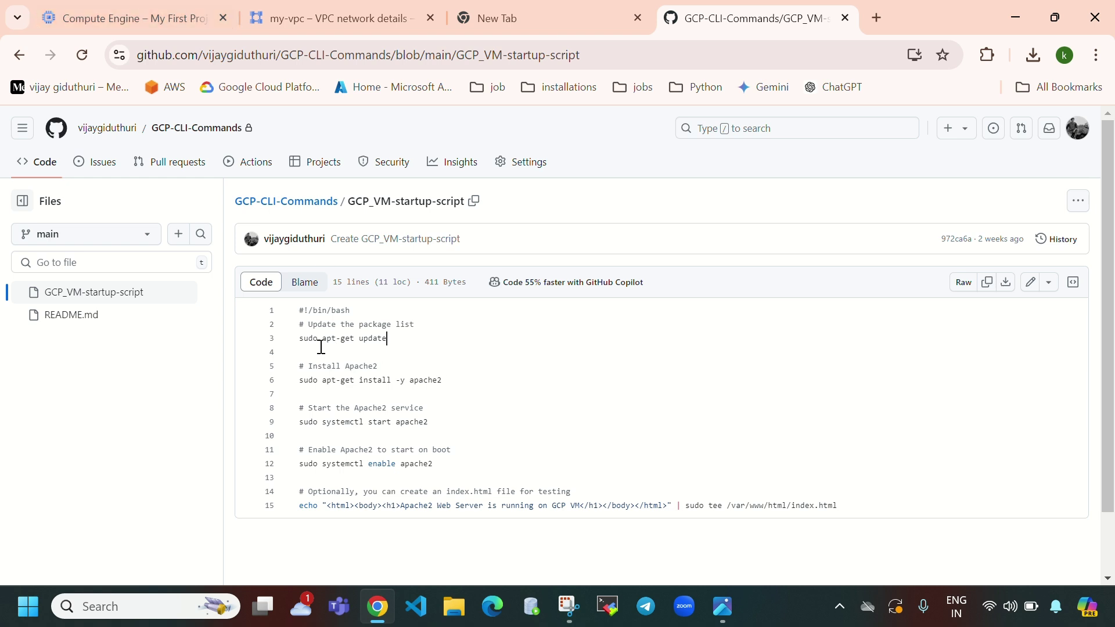
drag(301, 344, 396, 340)
drag(463, 385, 290, 385)
drag(444, 426, 297, 423)
drag(461, 463, 299, 465)
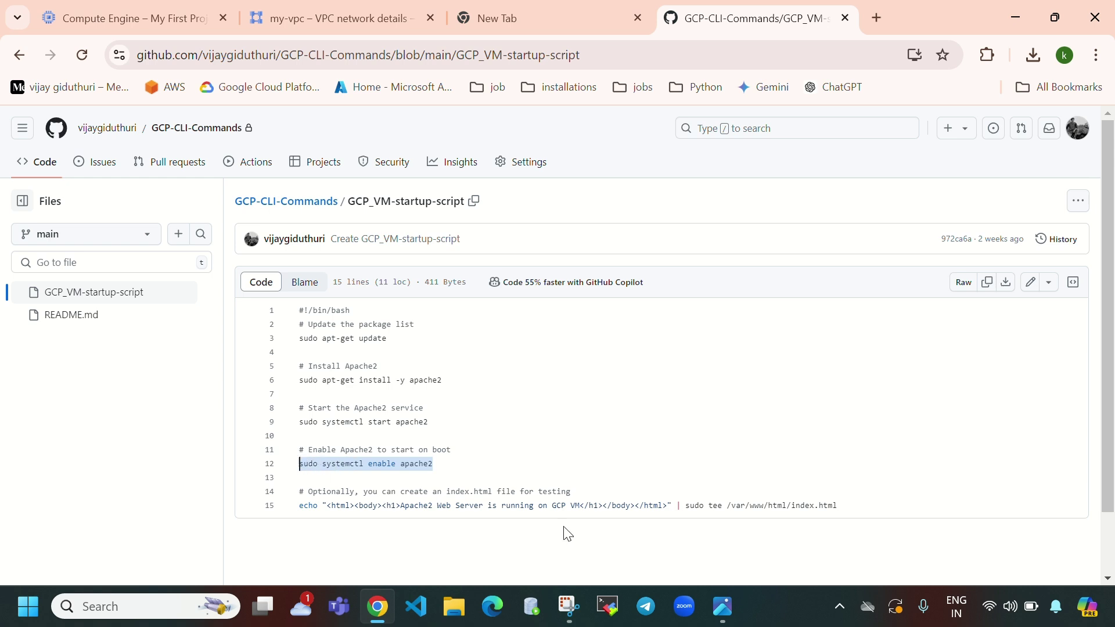
drag(404, 508, 587, 507)
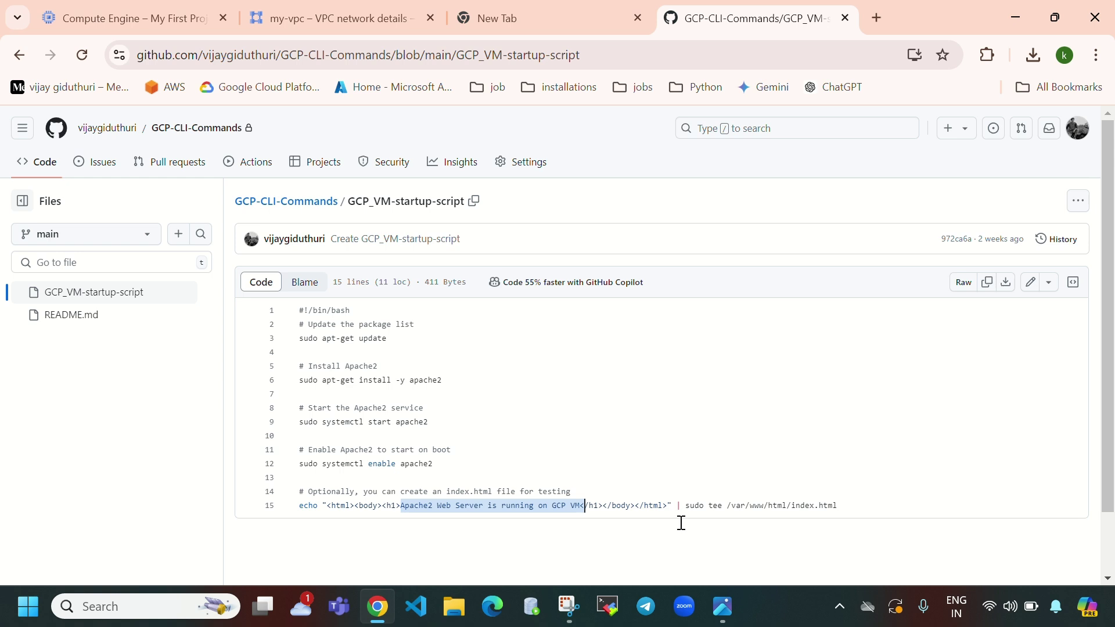
drag(732, 508, 838, 505)
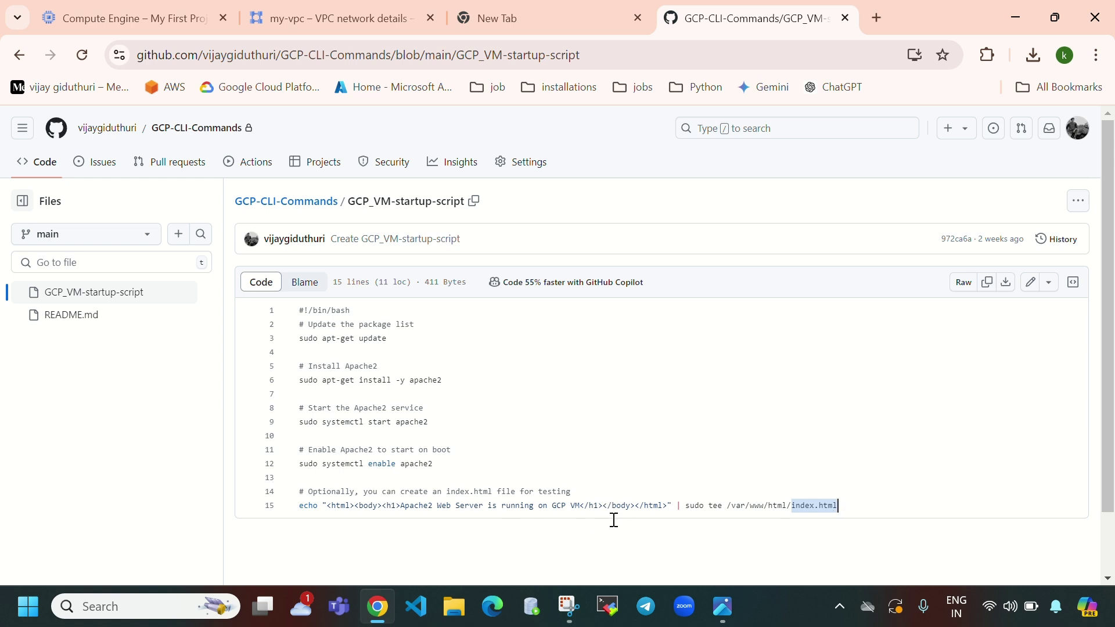
- Try to change VM to "Virtual Machine-1" in the echo line of the script on GitHub
click(581, 505)
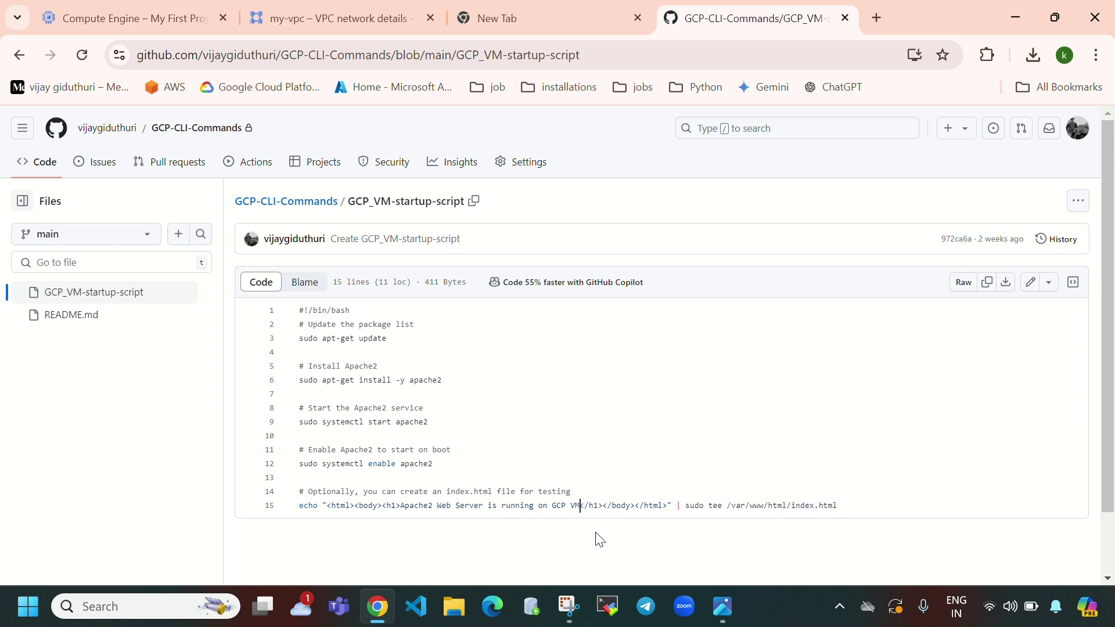
text(tu)
text(al Machine-1)
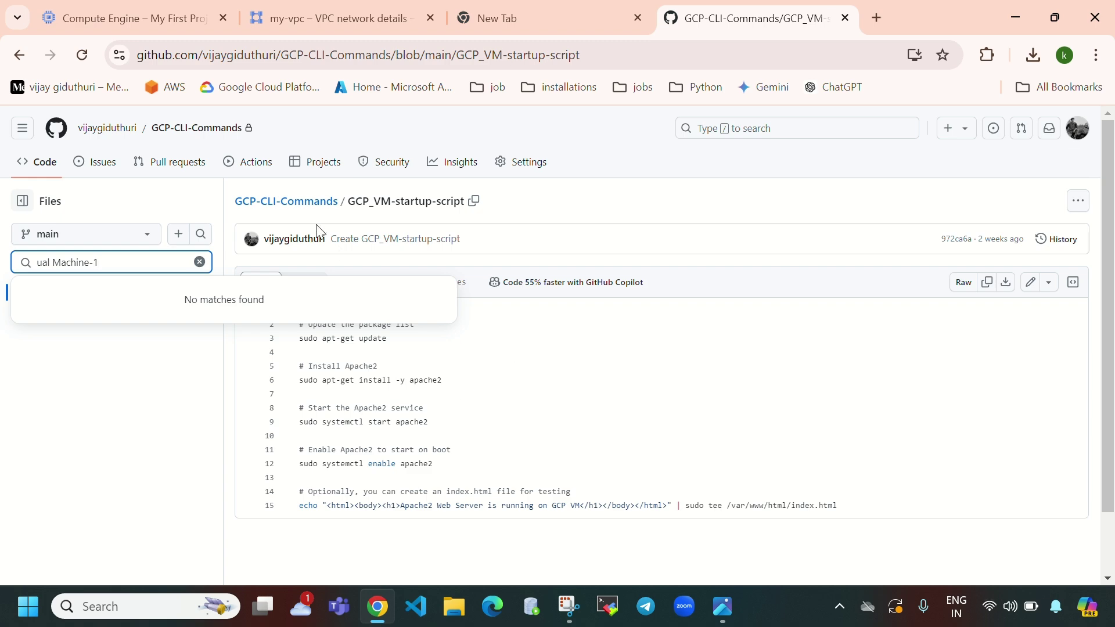
- In the instance form's startup script, change the heading's VM to "Virtual Machine-1" and create the instance
click(146, 23)
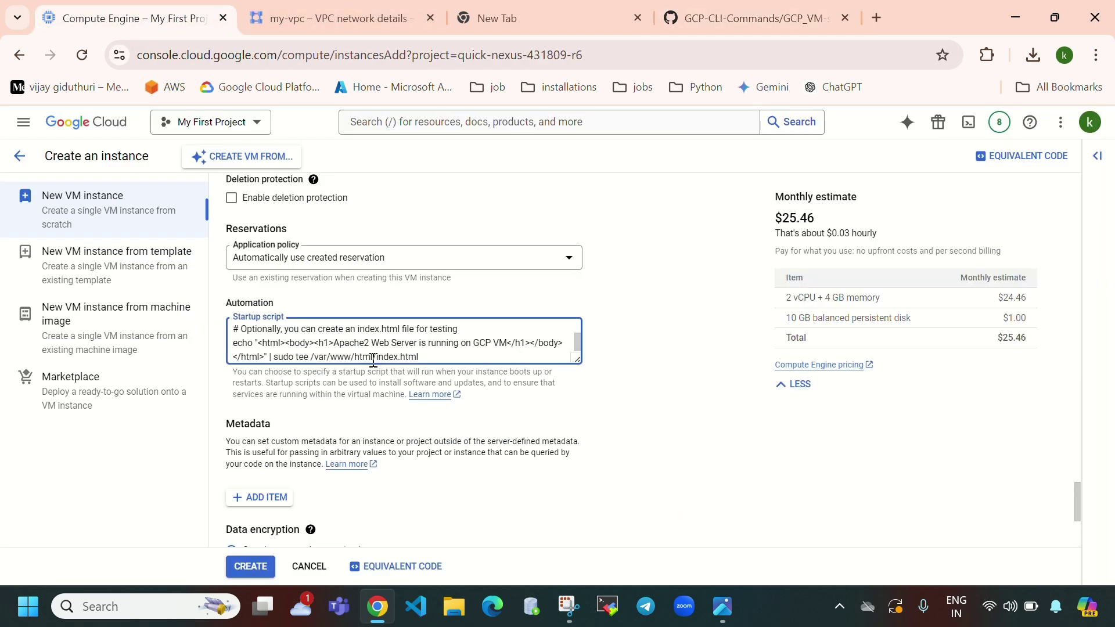
key(BackSpace)
text(irtua)
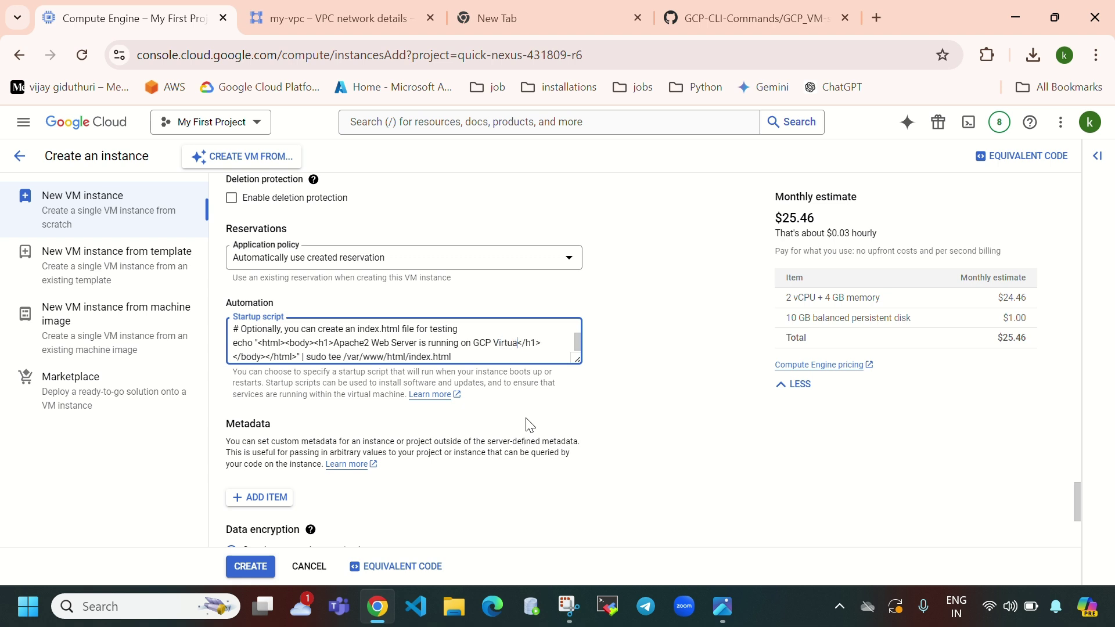
text(l Machie)
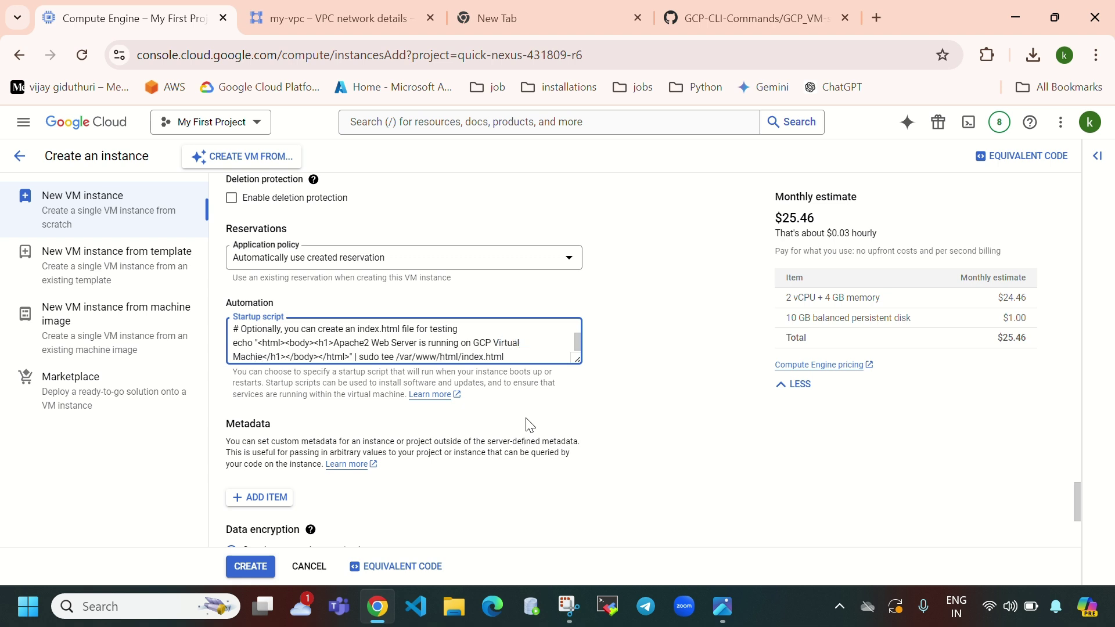
key(BackSpace)
text(ne-1)
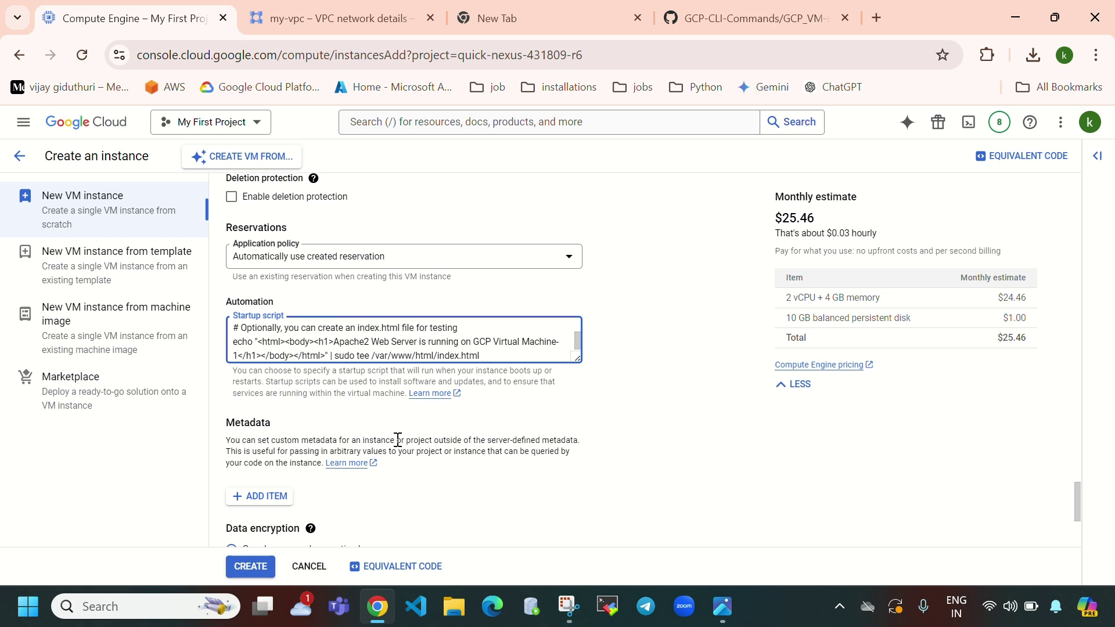
scroll(399, 443, down, 3)
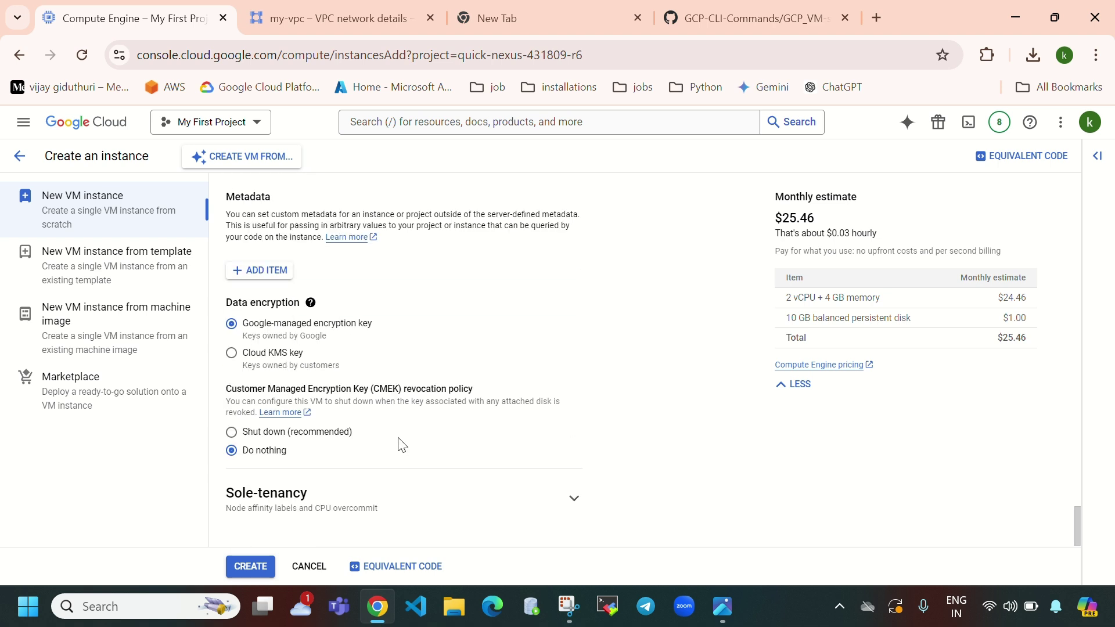
click(251, 566)
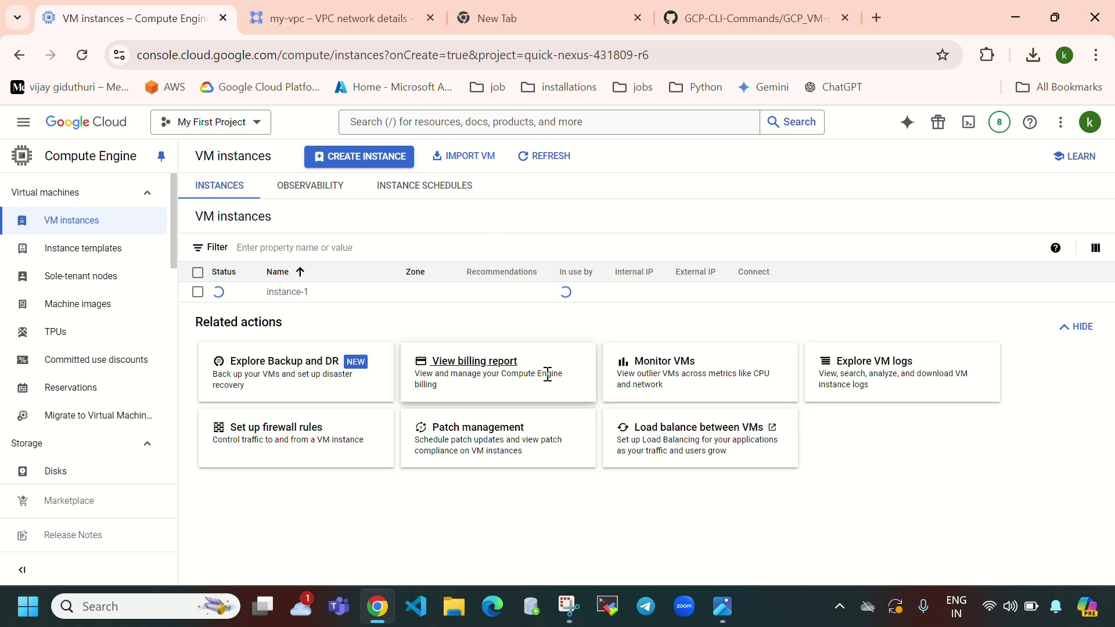
- Start a second VM instance named instance-2 and set its zone to us-central1-a
click(365, 162)
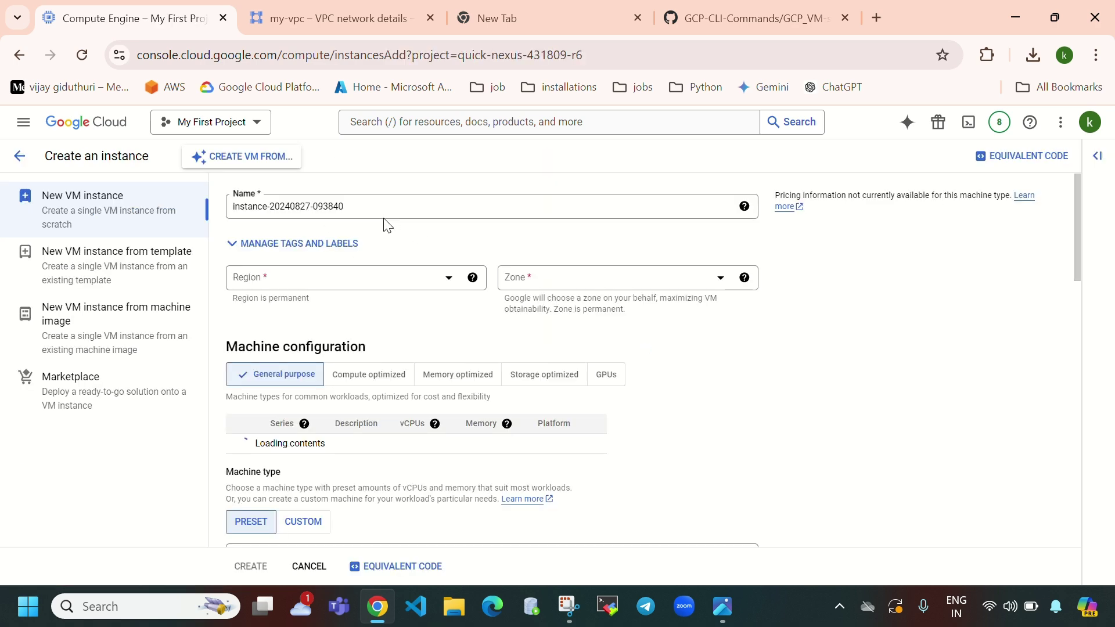
drag(359, 206, 276, 211)
key(BackSpace)
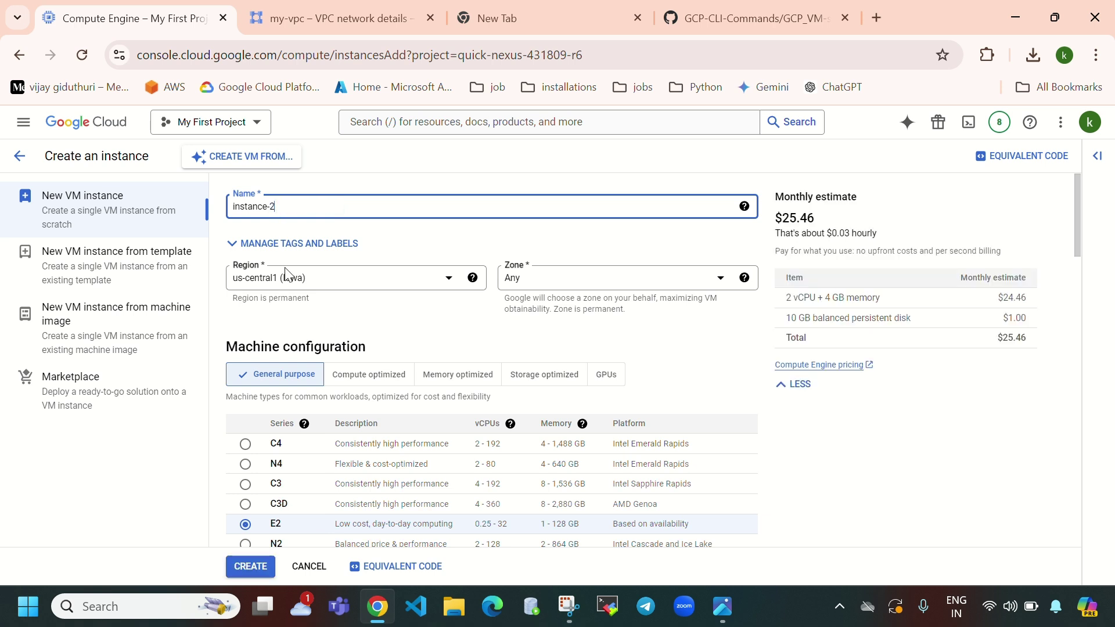
click(623, 284)
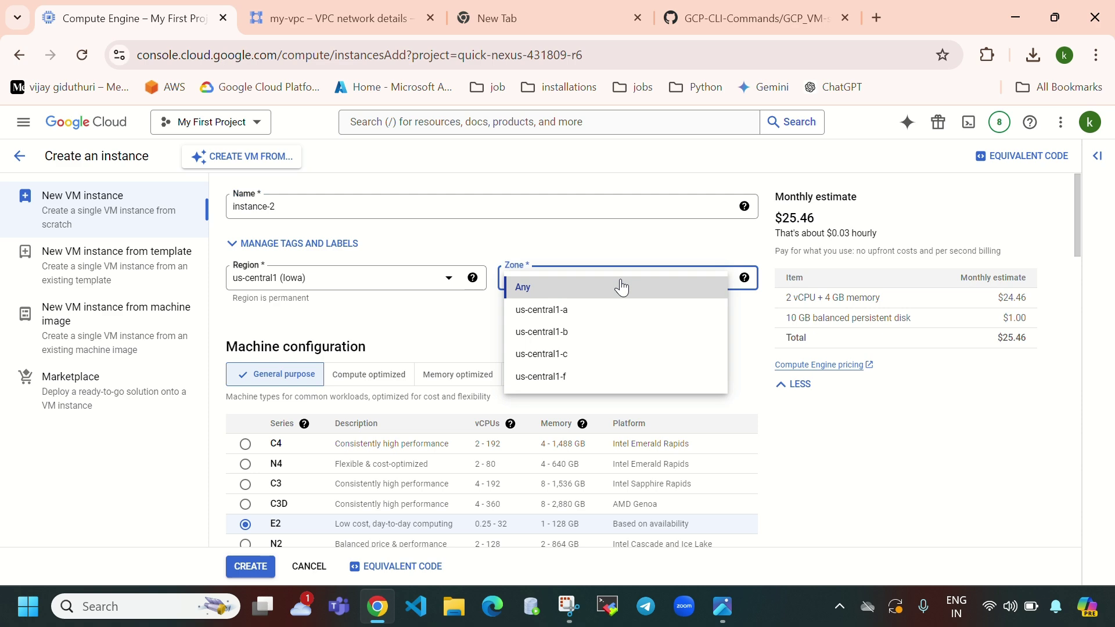
click(572, 321)
scroll(313, 299, down, 3)
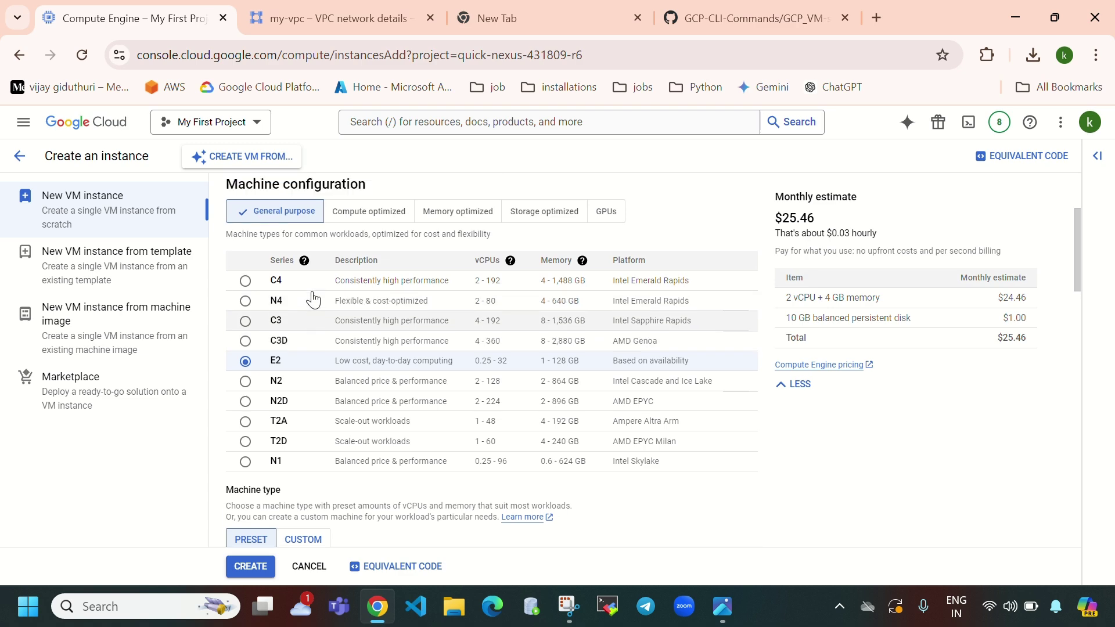
scroll(313, 299, up, 1)
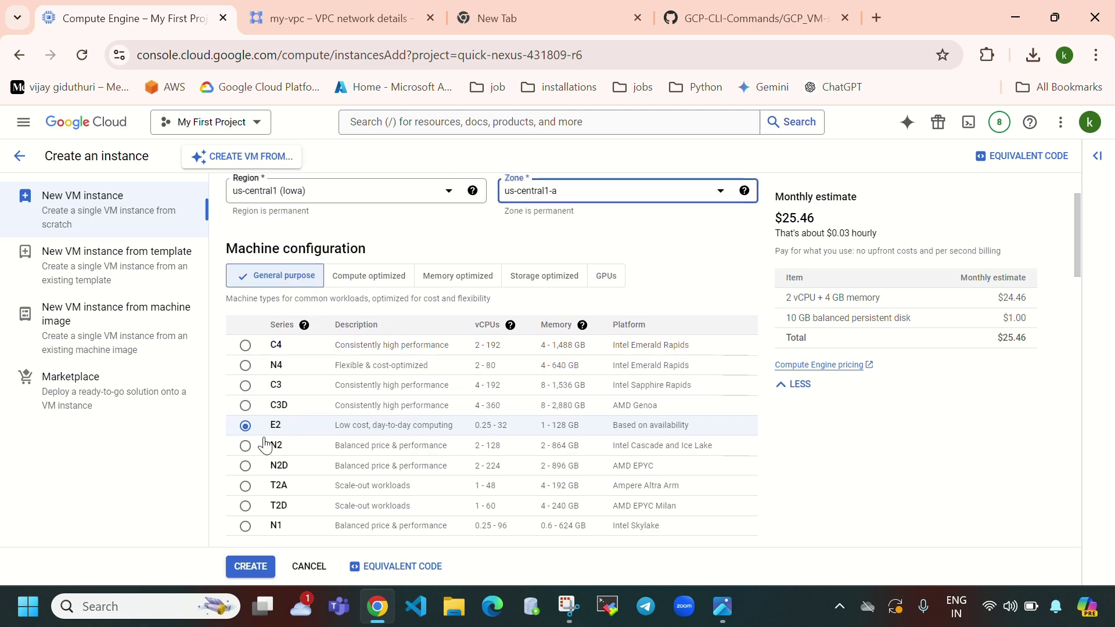
scroll(456, 447, down, 5)
click(486, 380)
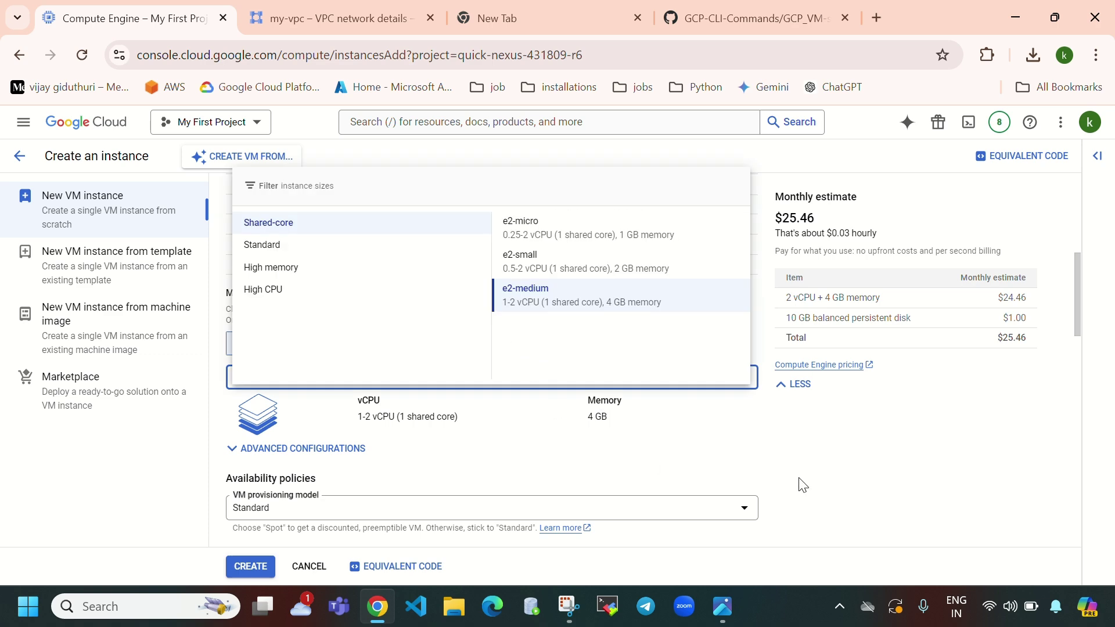
- Change instance-2's boot disk operating system to Ubuntu, using the Ubuntu 20.04 LTS image
scroll(548, 482, down, 8)
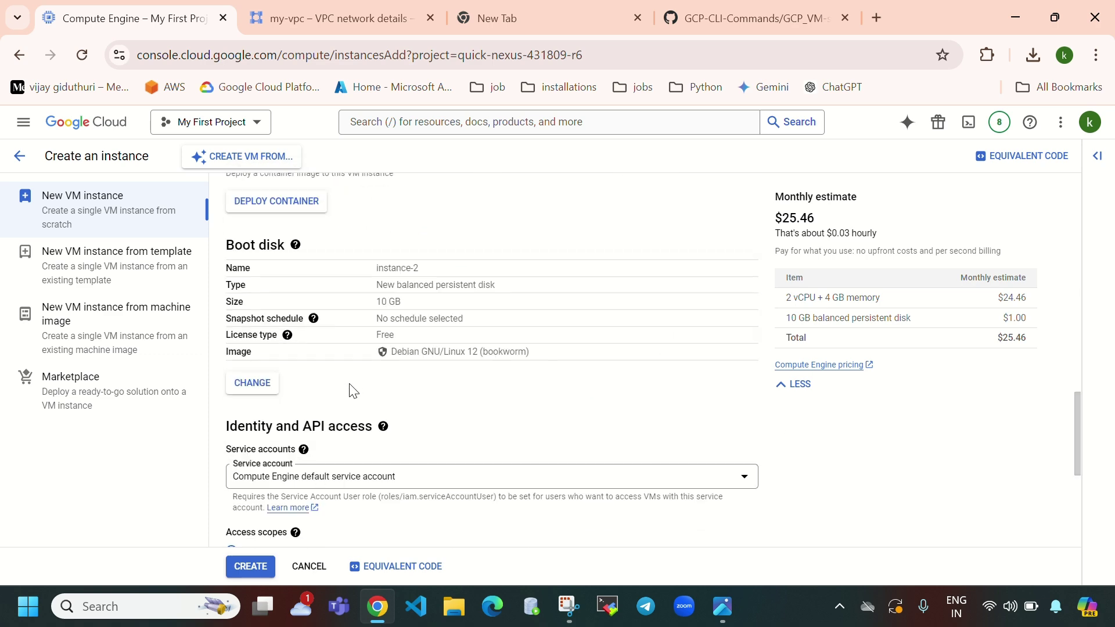
click(250, 386)
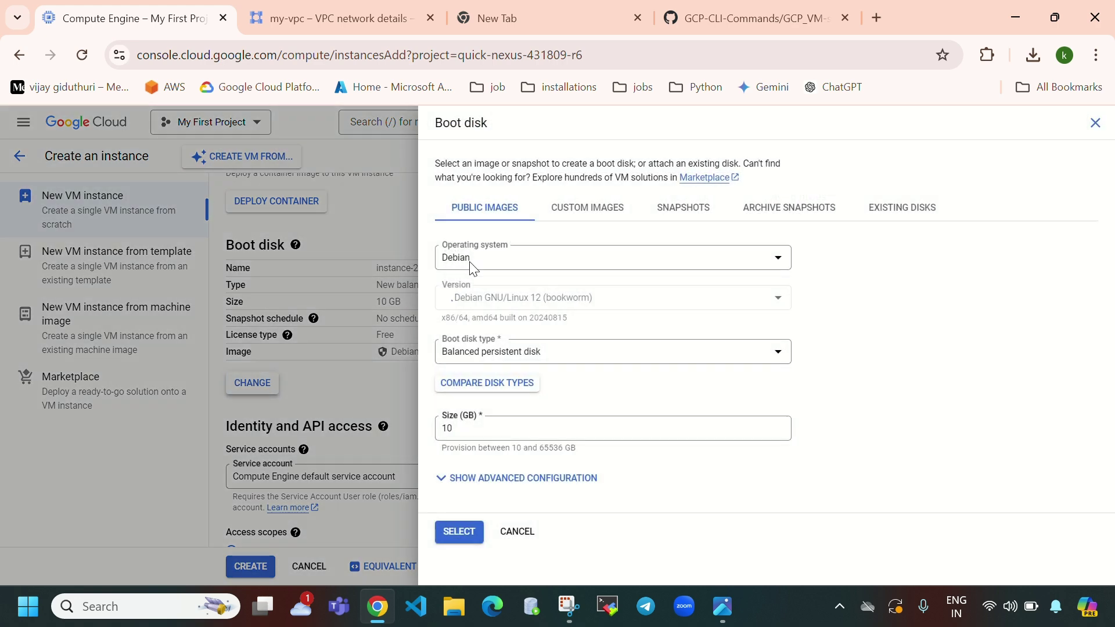
click(520, 268)
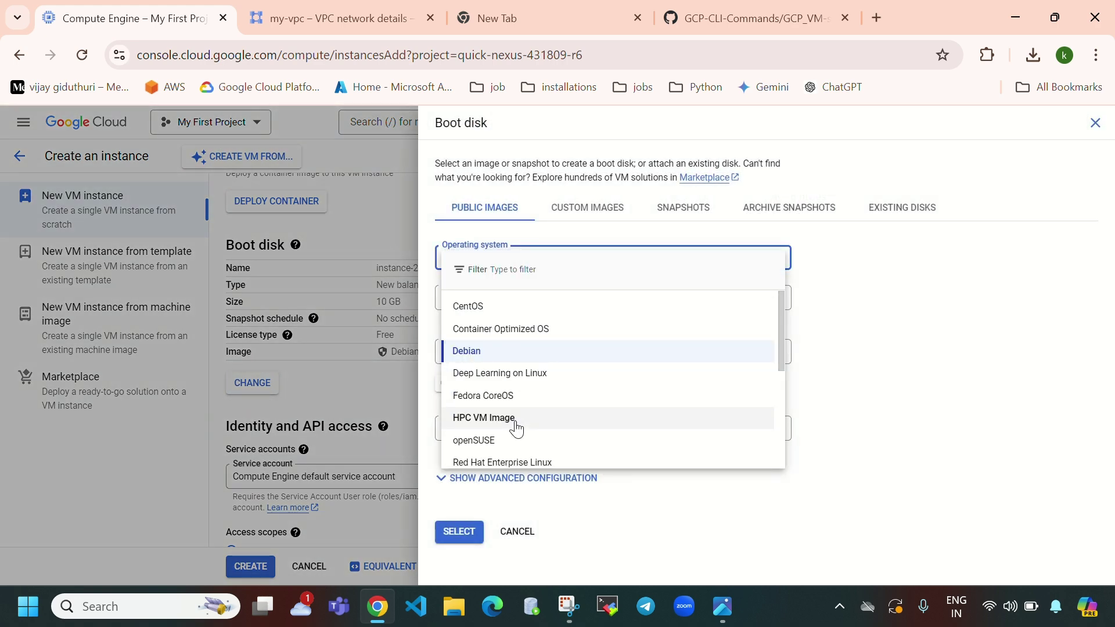
scroll(524, 417, down, 2)
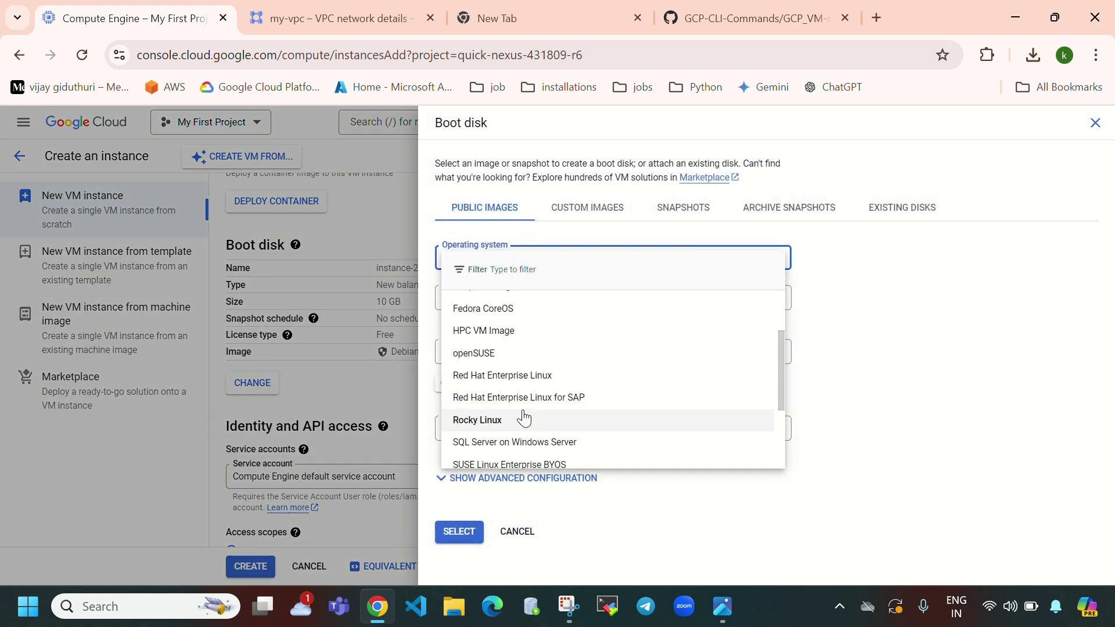
scroll(517, 418, down, 3)
click(522, 405)
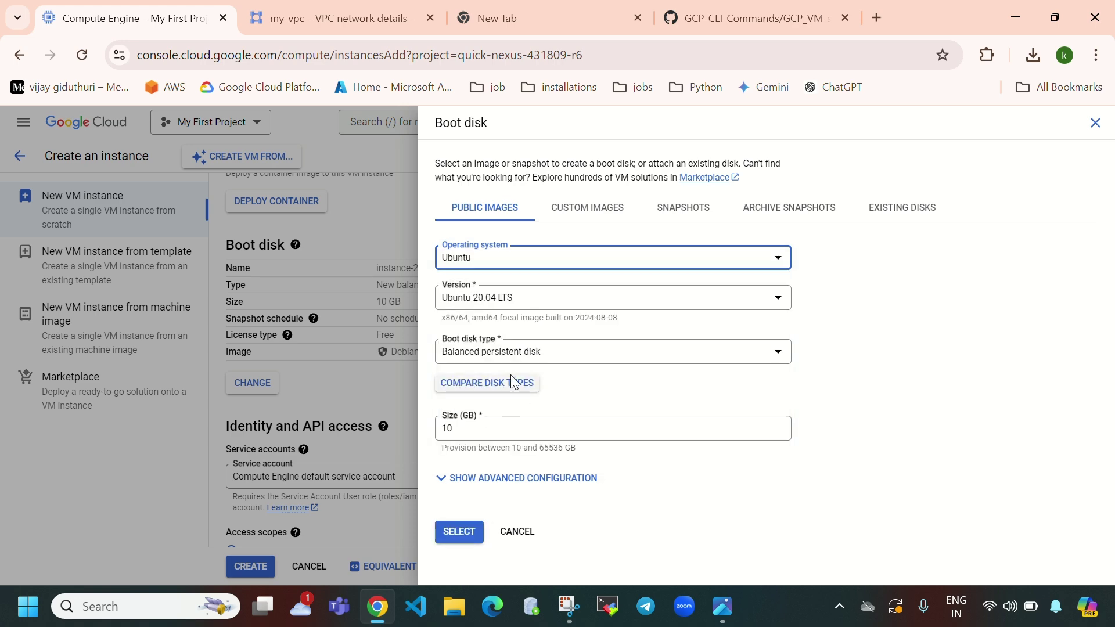
click(465, 531)
- Allow HTTP traffic in instance-2's firewall settings
scroll(509, 442, down, 3)
click(231, 400)
scroll(567, 475, down, 1)
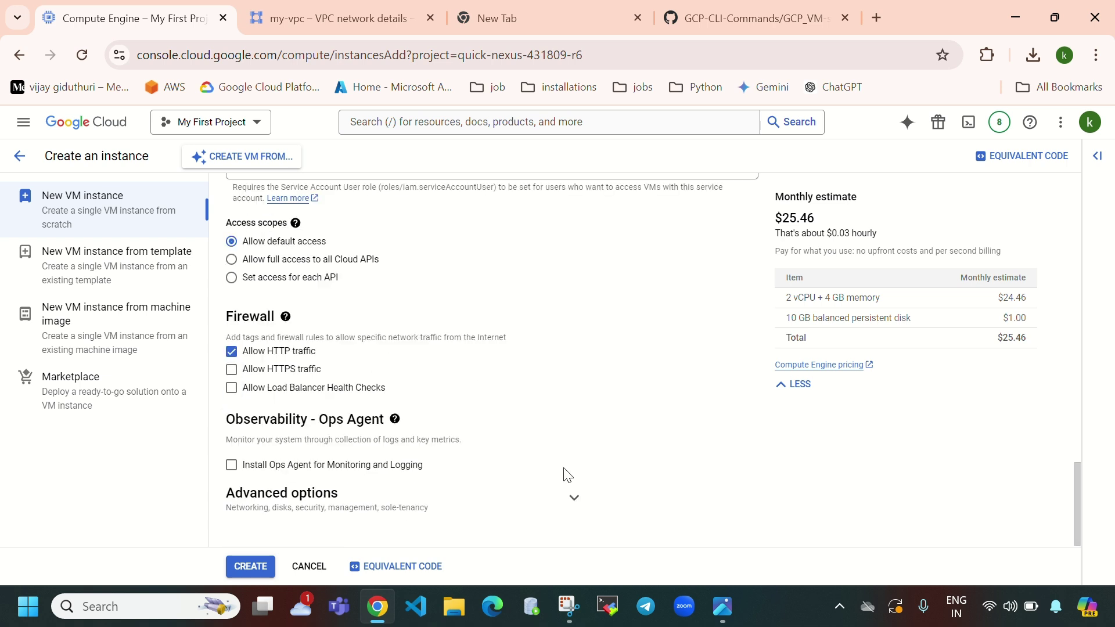
- Set instance-2's network interface to the my-vpc network, checking its subnets on the VPC network details page
click(575, 498)
scroll(557, 391, down, 3)
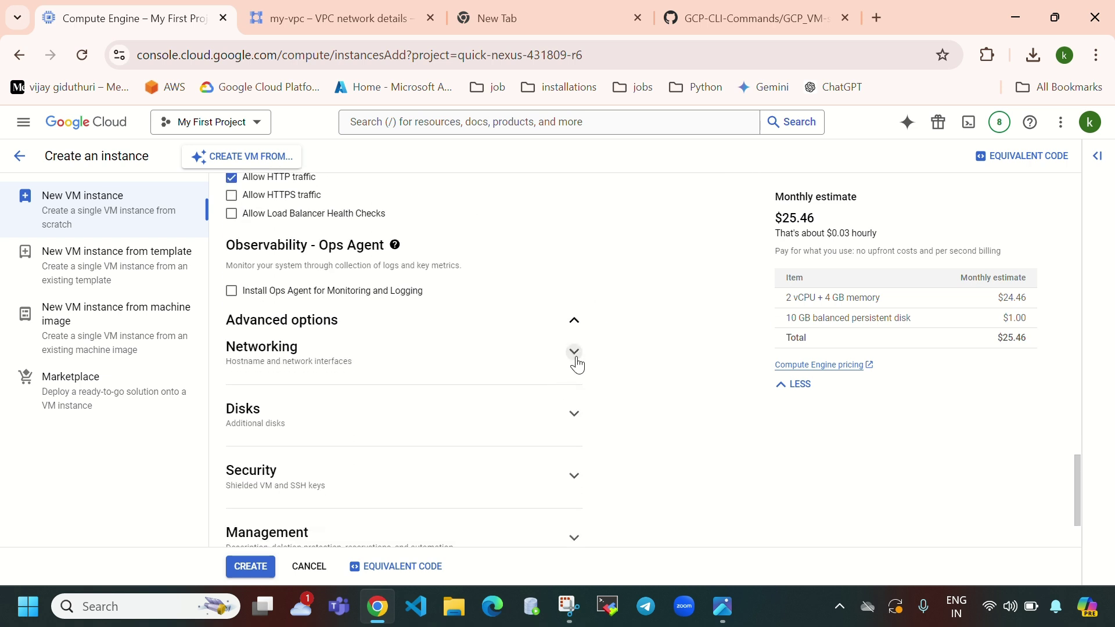
click(459, 383)
scroll(480, 386, down, 6)
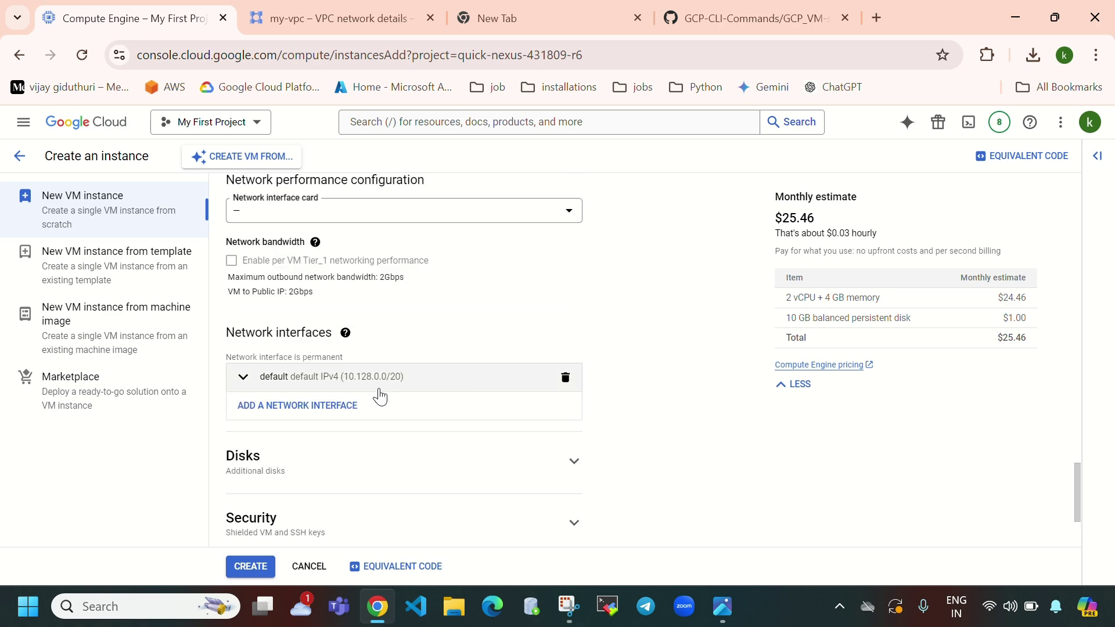
click(355, 388)
click(355, 429)
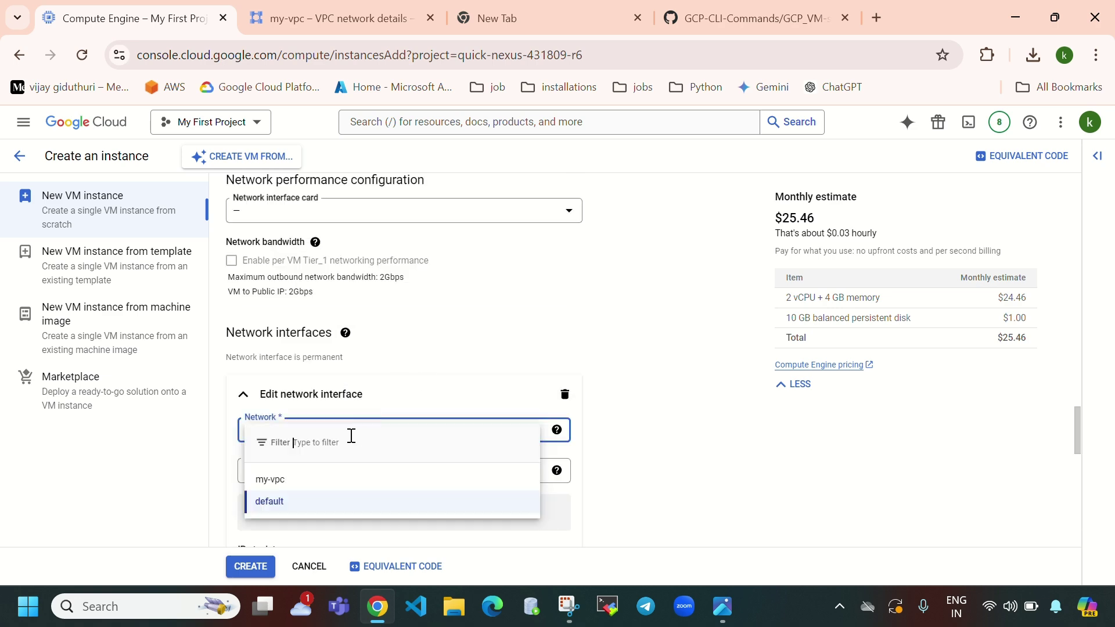
click(406, 480)
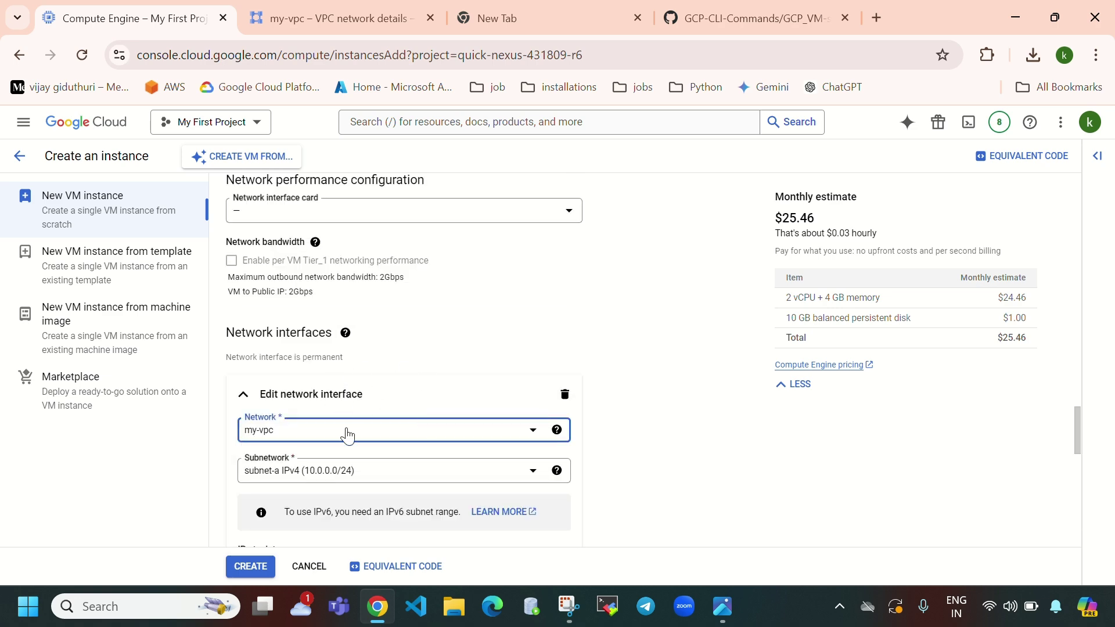
scroll(415, 439, down, 2)
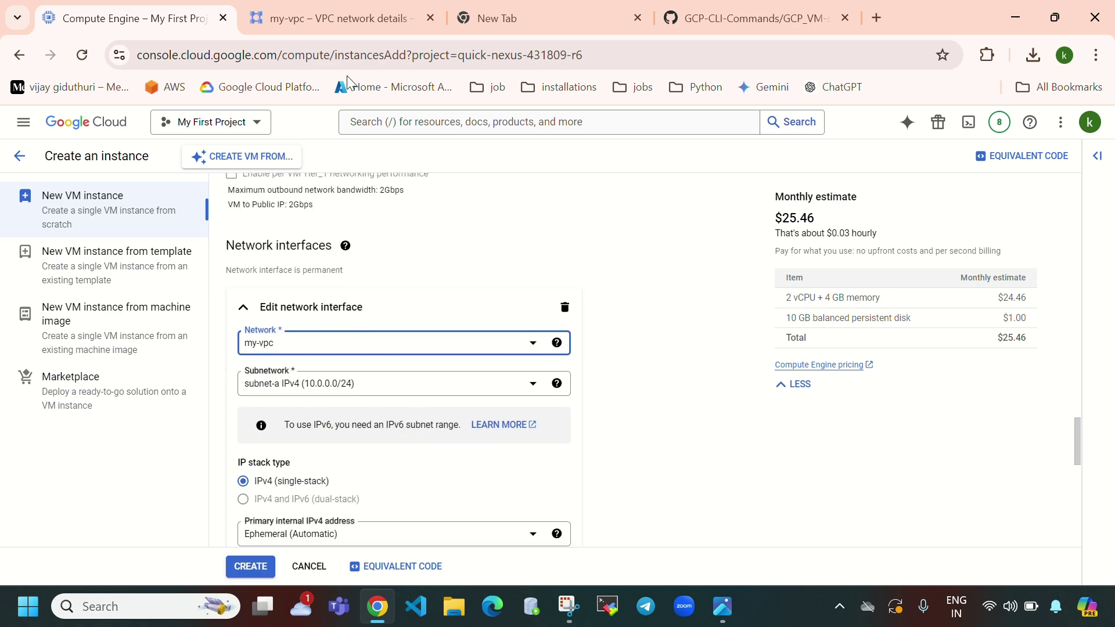
click(309, 26)
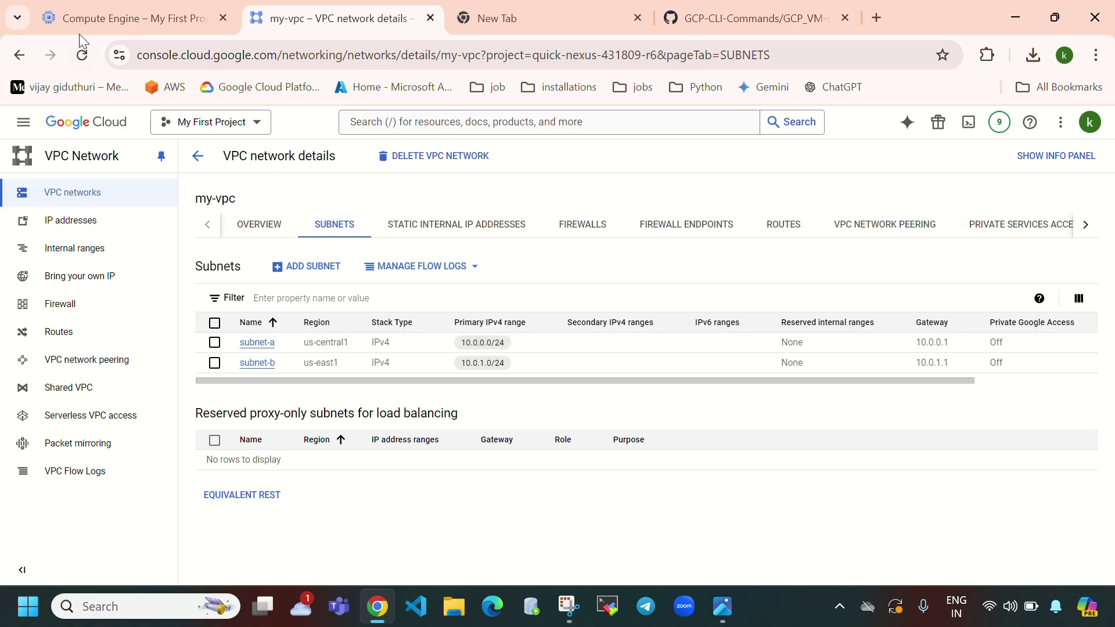
click(116, 18)
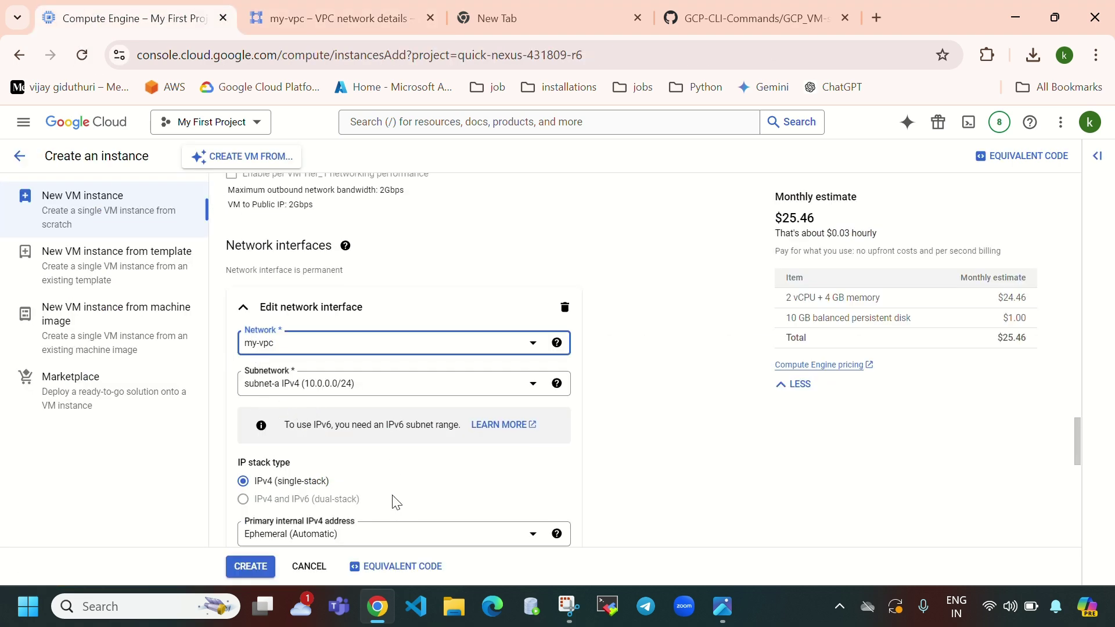
- Paste the copied Apache2 startup script into instance-2's automation settings under Management
scroll(395, 487, down, 8)
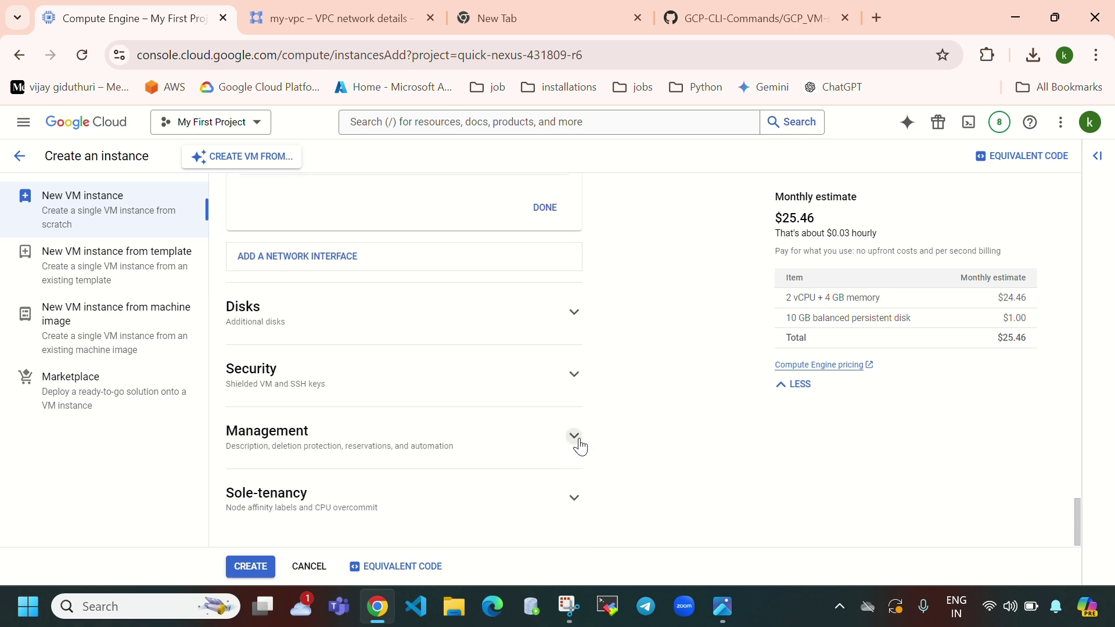
click(574, 436)
scroll(465, 408, down, 4)
click(323, 429)
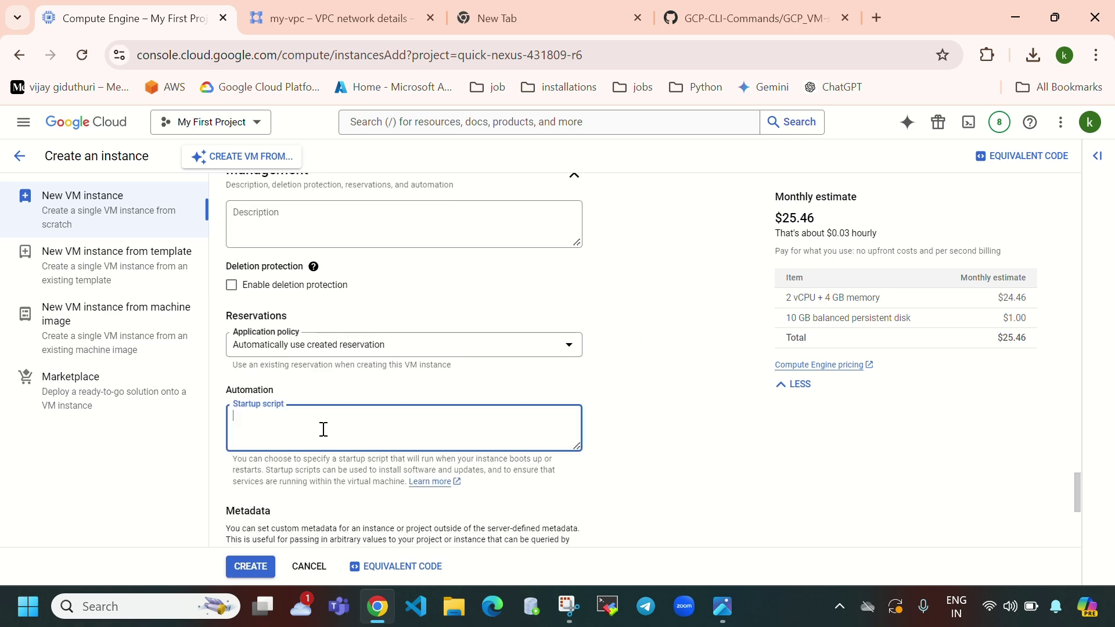
key(ctrl+v)
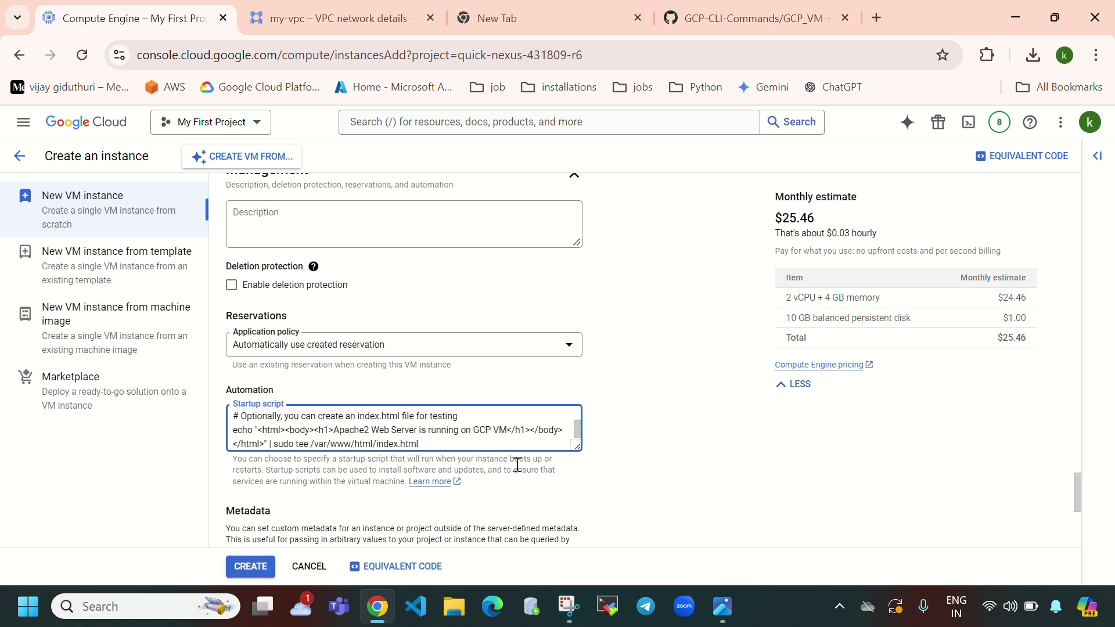
- In instance-2's startup script, change the heading's VM to "Virtual Machine-2" and create the instance
key(BackSpace)
text(irtual Machine)
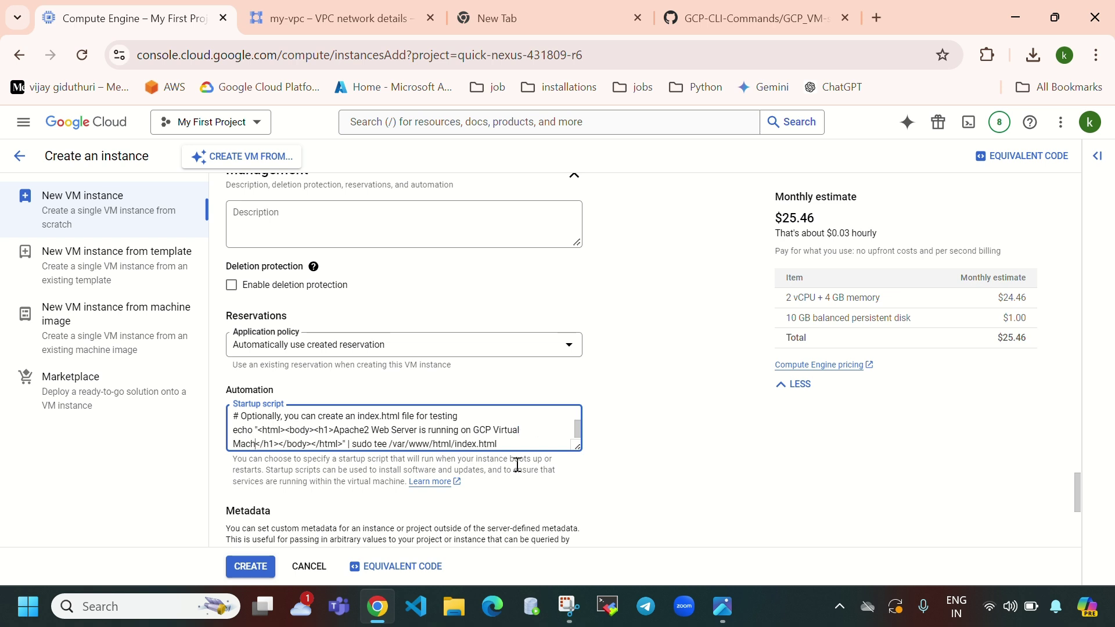
text(-2)
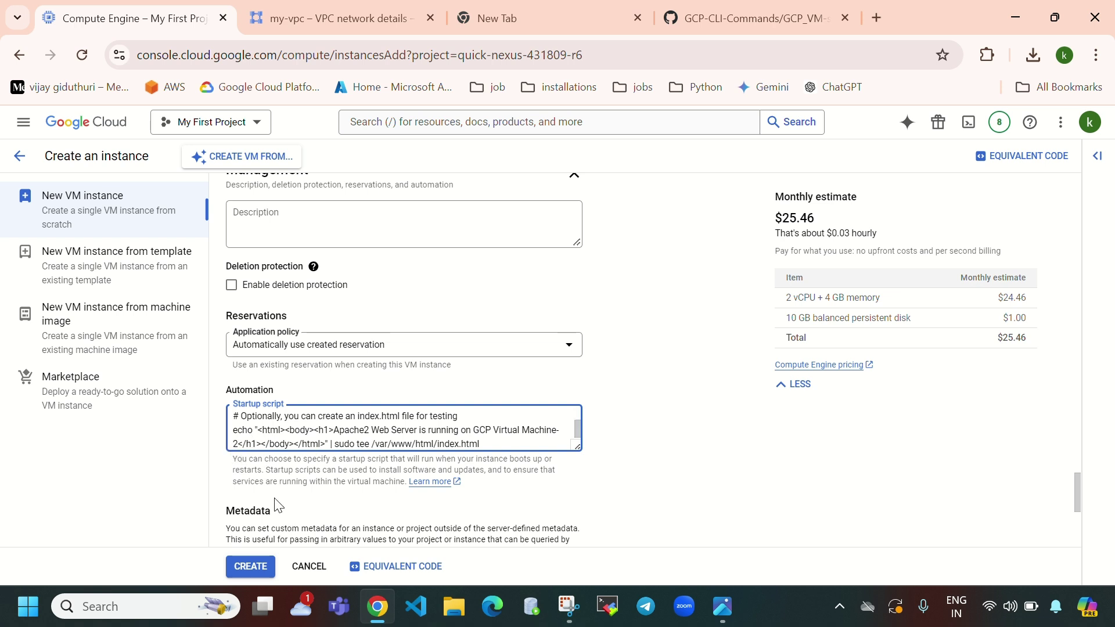
scroll(284, 497, down, 5)
click(244, 569)
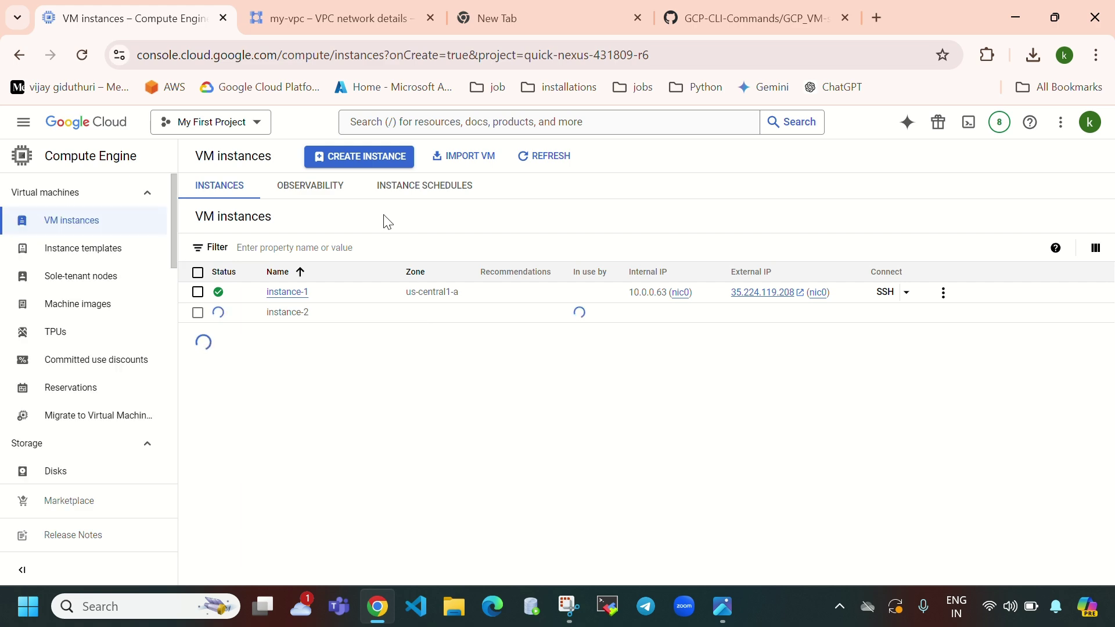
- Start a third VM instance named instance-3 and set its zone to us-central1-a
click(368, 158)
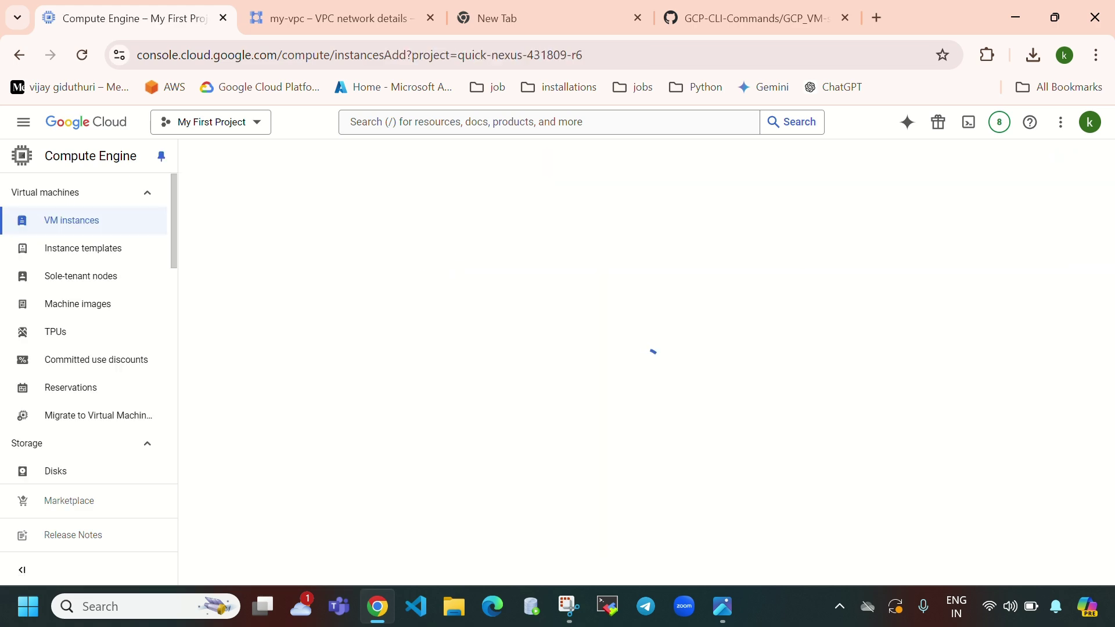
drag(366, 206, 272, 206)
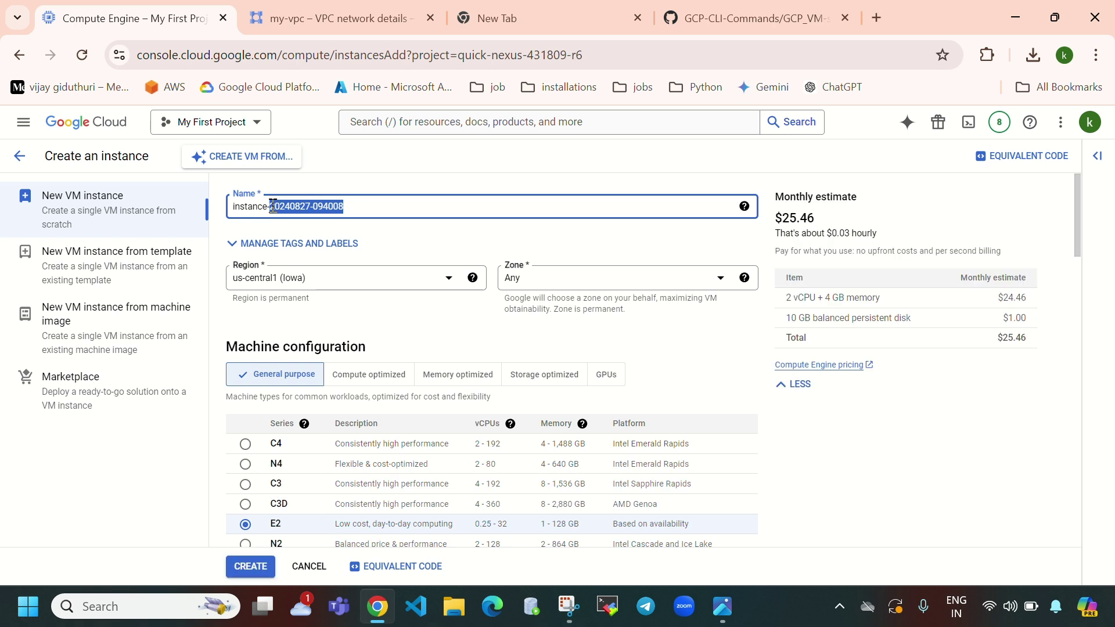
key(BackSpace)
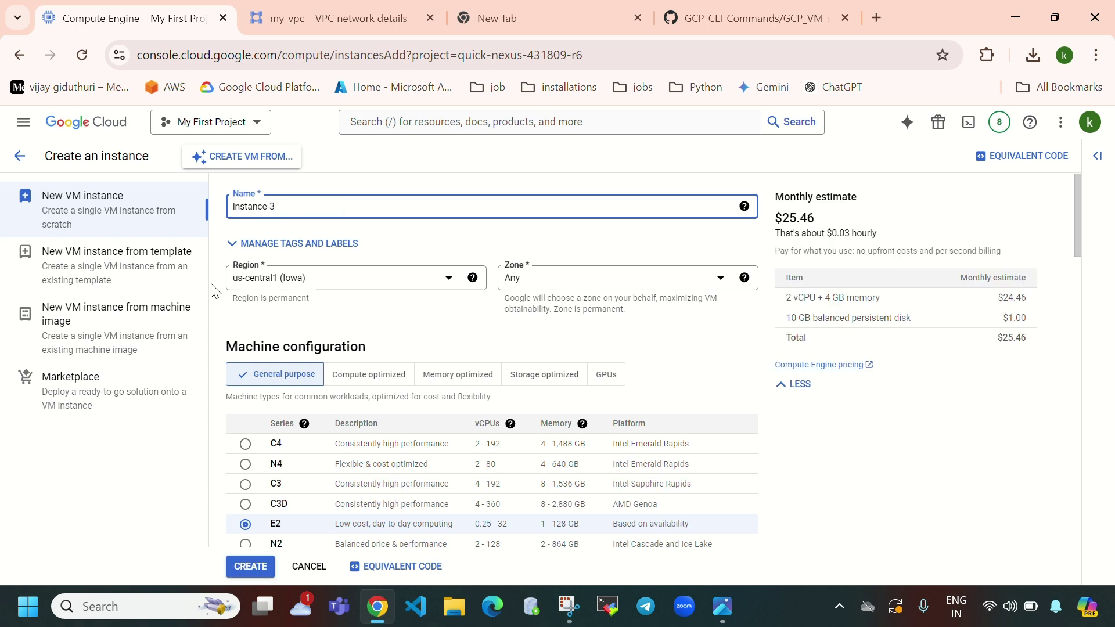
click(621, 284)
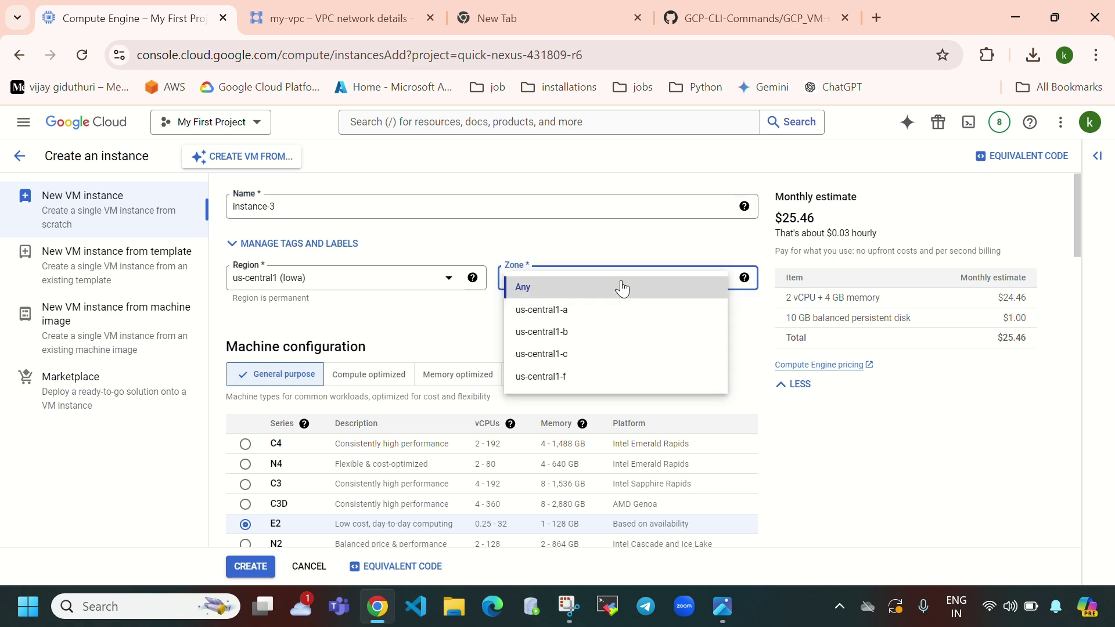
click(623, 315)
- Set instance-3's machine type to the shared-core e2-small preset
scroll(523, 326, down, 2)
scroll(407, 378, down, 6)
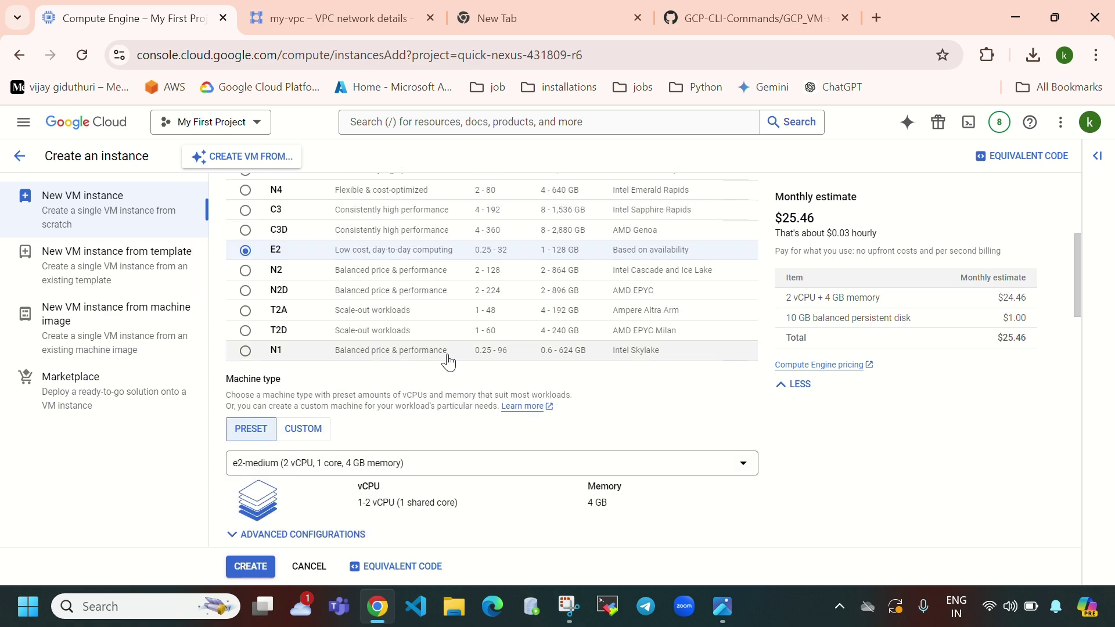
click(496, 289)
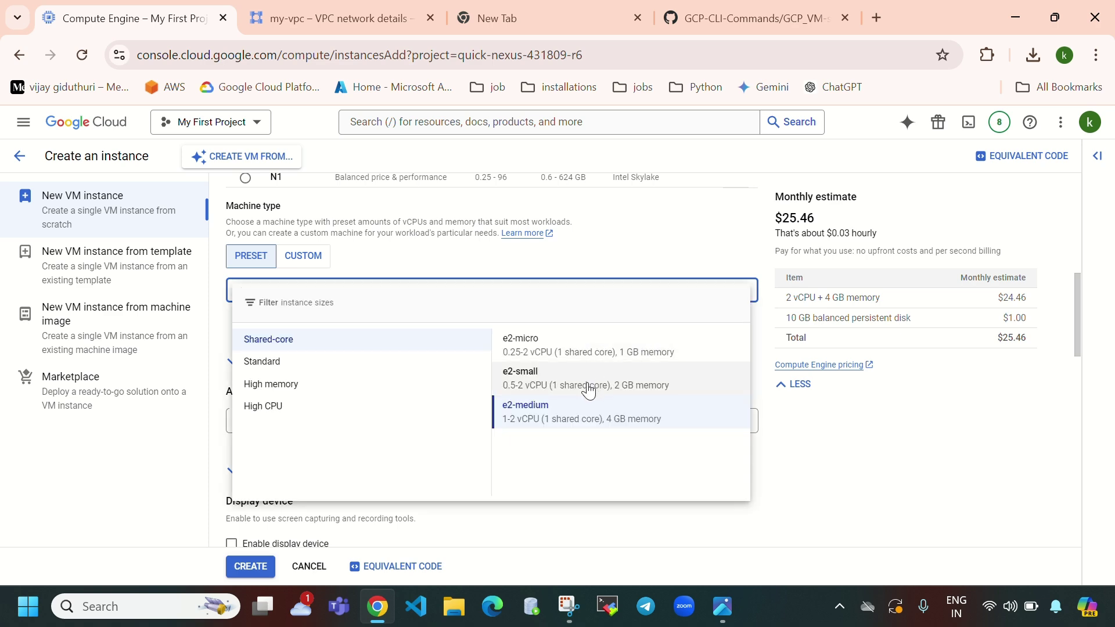
click(569, 377)
- Change instance-3's boot disk operating system to Ubuntu, using the Ubuntu 20.04 LTS image
scroll(553, 408, down, 3)
scroll(553, 408, down, 5)
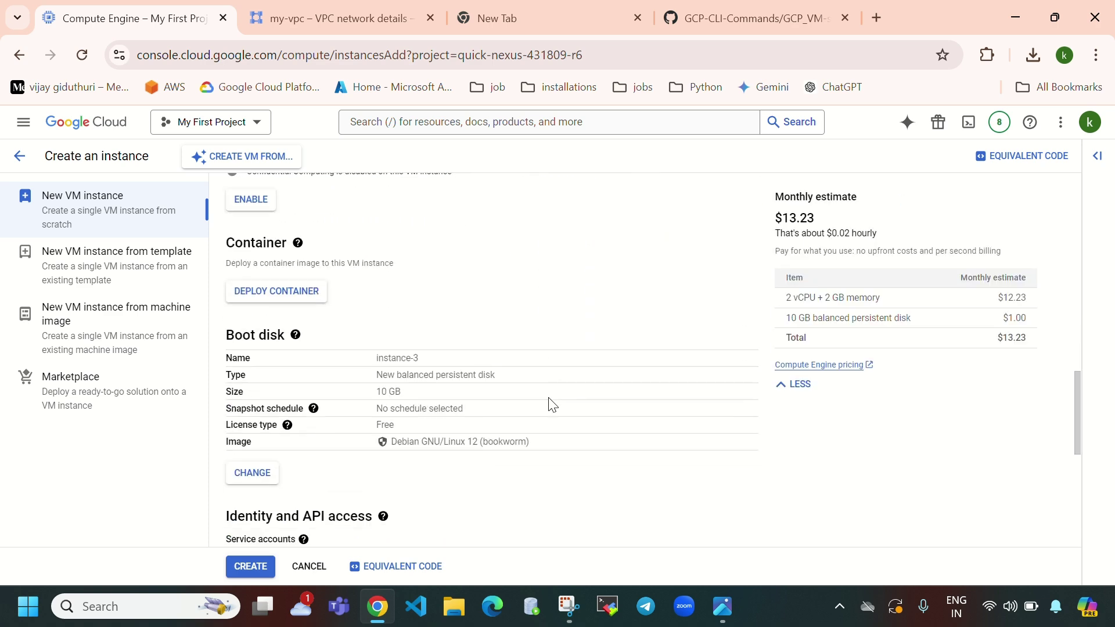
scroll(543, 370, down, 3)
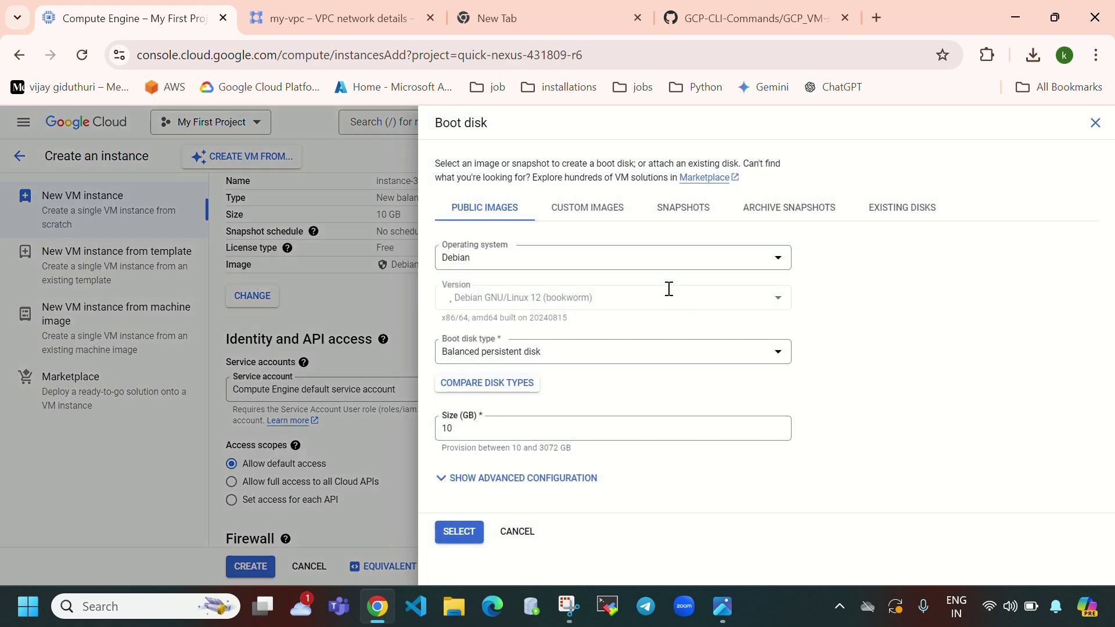
click(615, 262)
scroll(577, 410, down, 3)
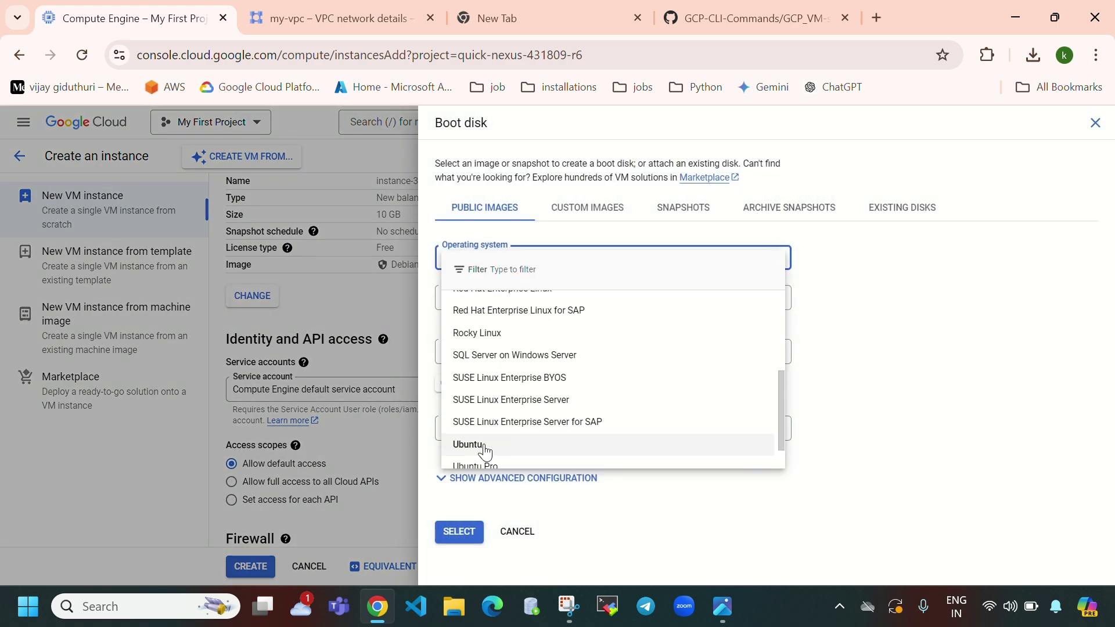
click(557, 444)
click(458, 532)
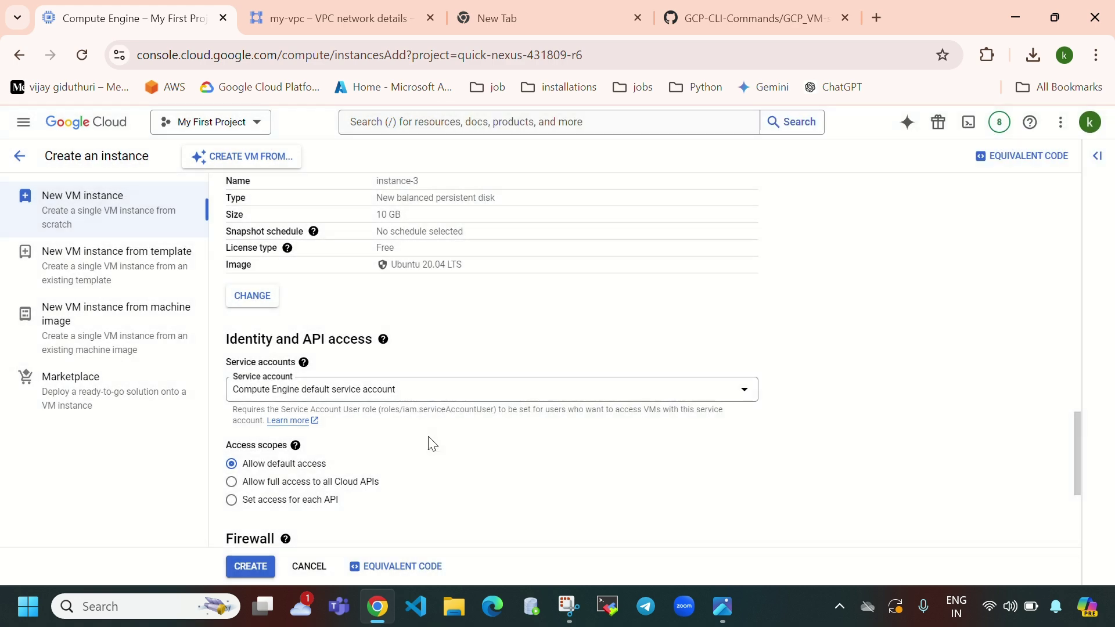
- Allow HTTP traffic in instance-3's firewall settings and set its network interface to the my-vpc network
scroll(399, 423, down, 4)
click(231, 352)
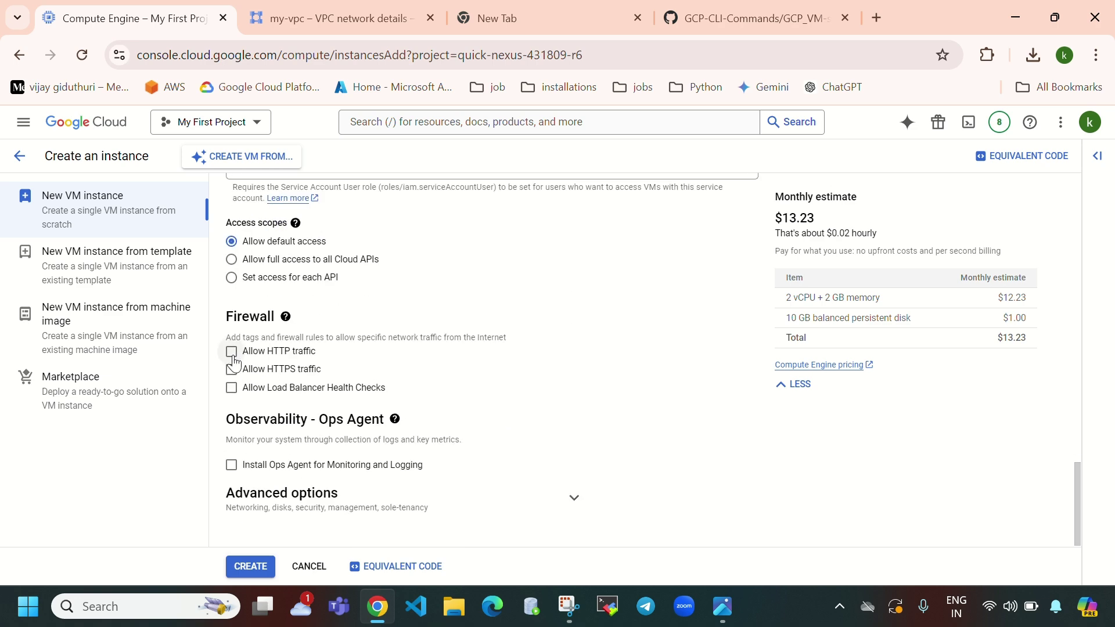
click(574, 498)
scroll(557, 429, down, 3)
click(572, 355)
scroll(428, 368, down, 7)
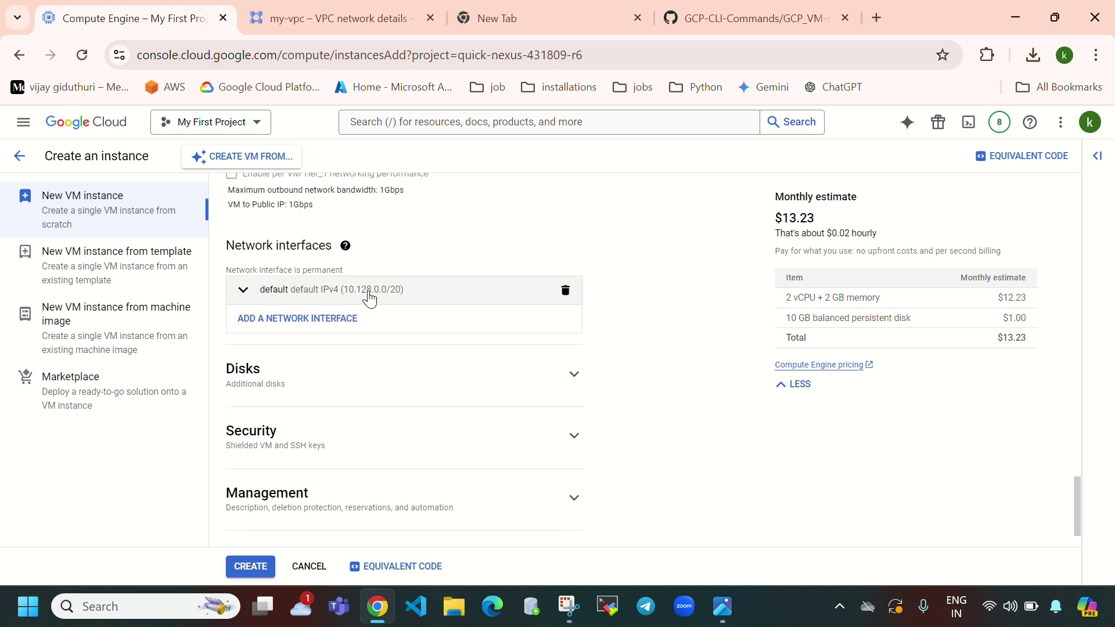
click(368, 294)
click(323, 352)
click(281, 392)
- Paste the copied Apache2 startup script into instance-3's automation settings under Management
scroll(530, 407, down, 9)
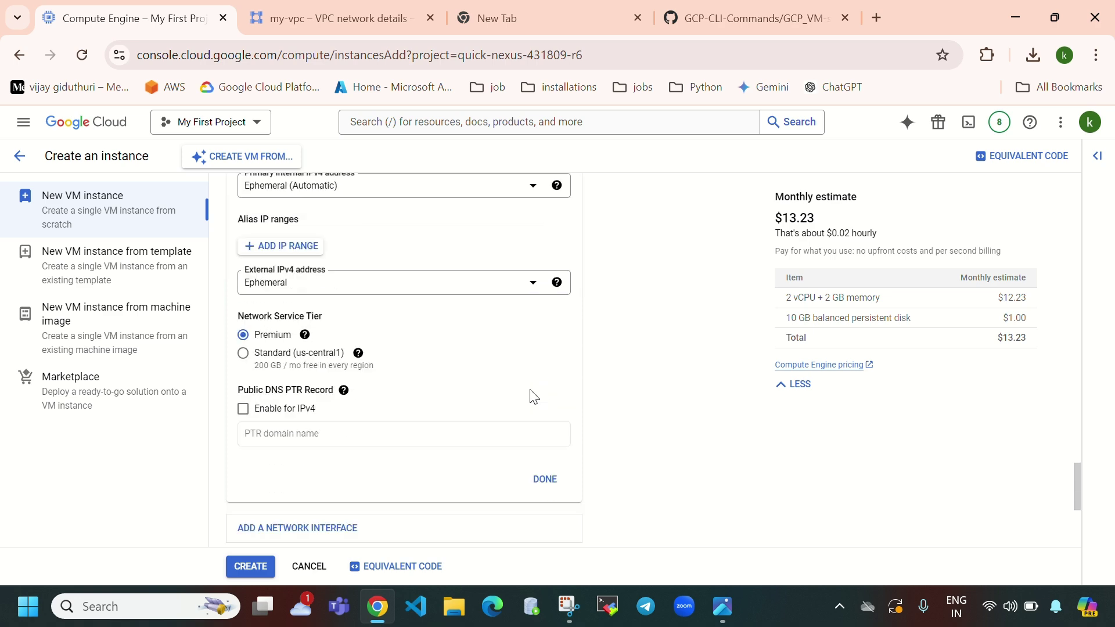
click(576, 440)
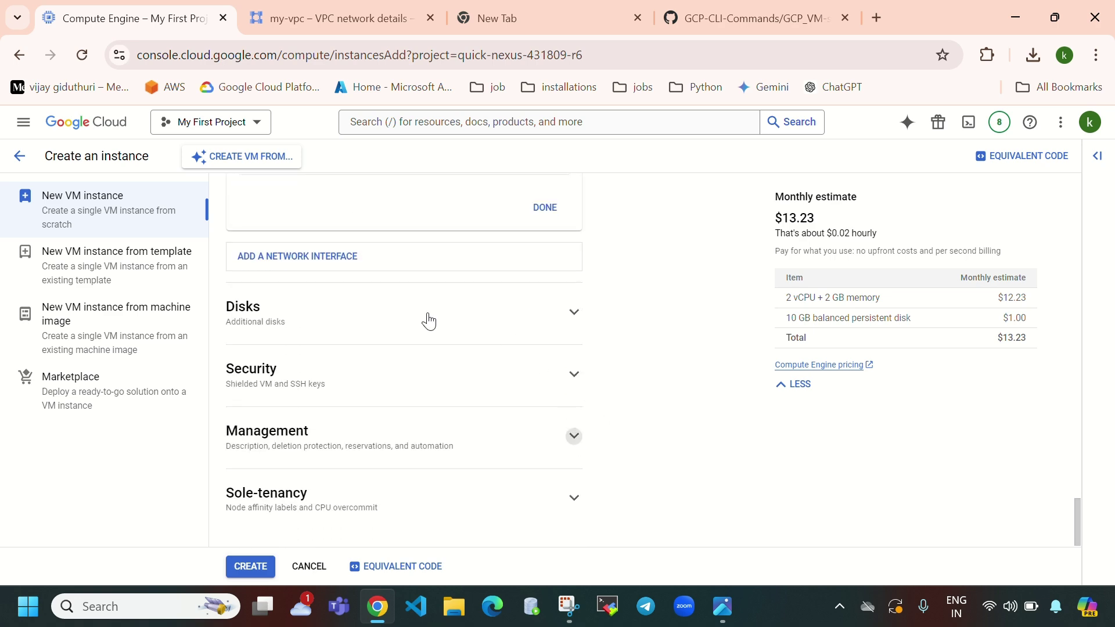
scroll(411, 328, down, 6)
click(379, 327)
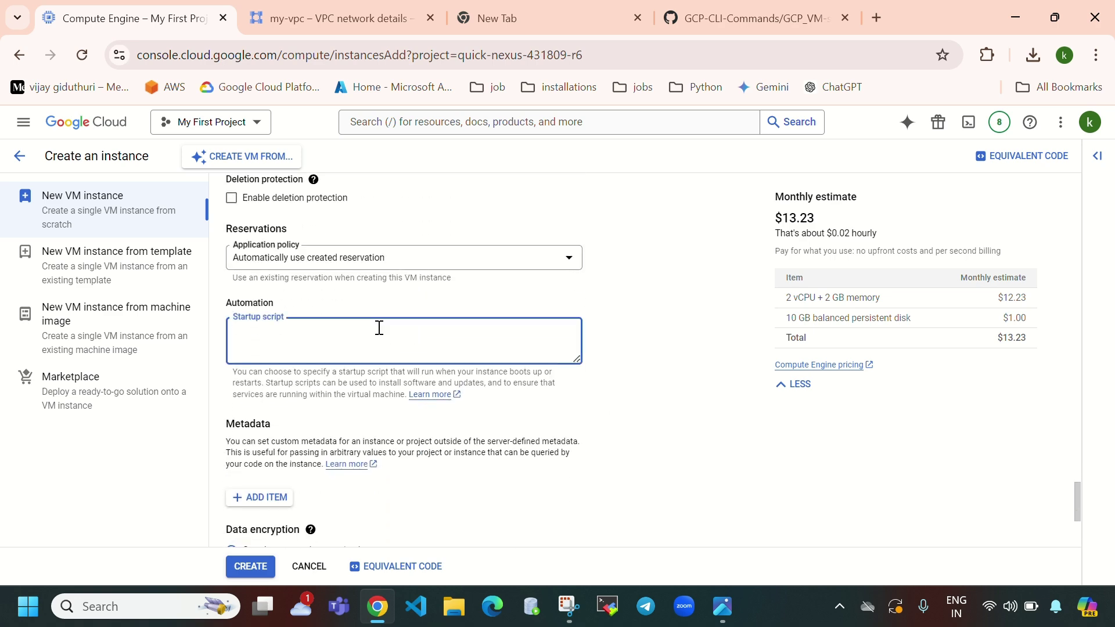
key(ctrl+v)
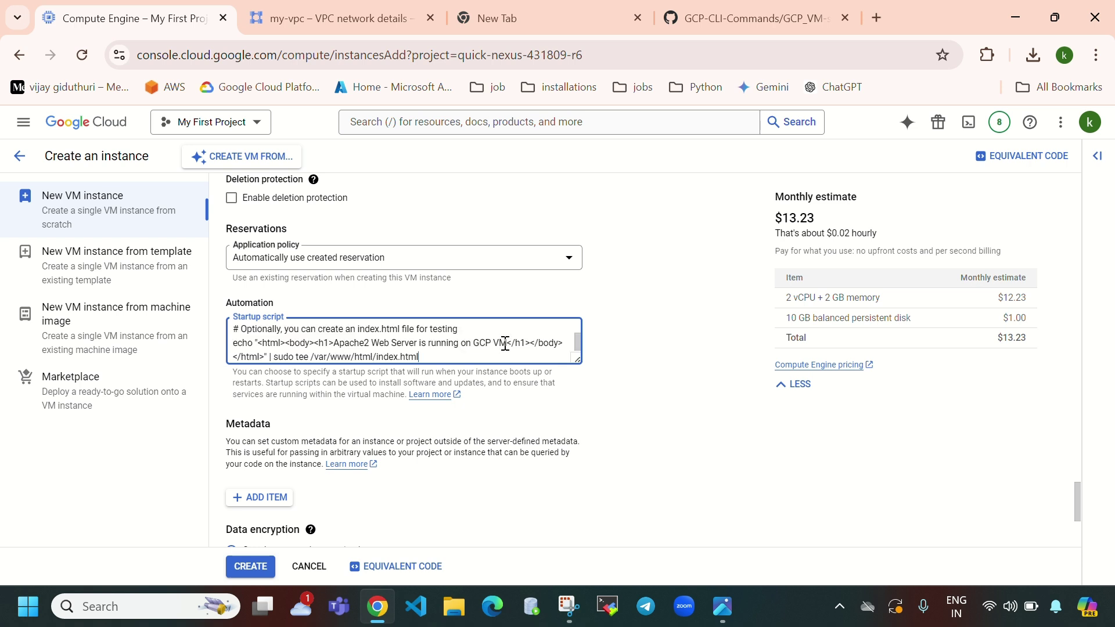
- In instance-3's startup script, change the heading's VM to "Virtual Machine-3" and create the instance
key(BackSpace)
text(irtual Machine-3)
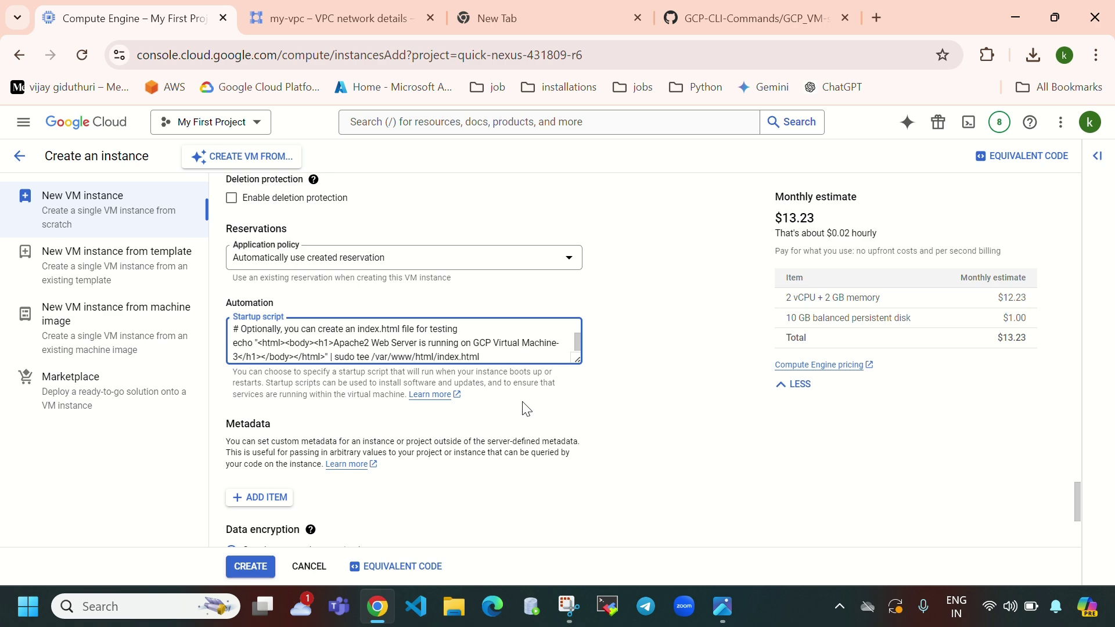
scroll(464, 464, down, 4)
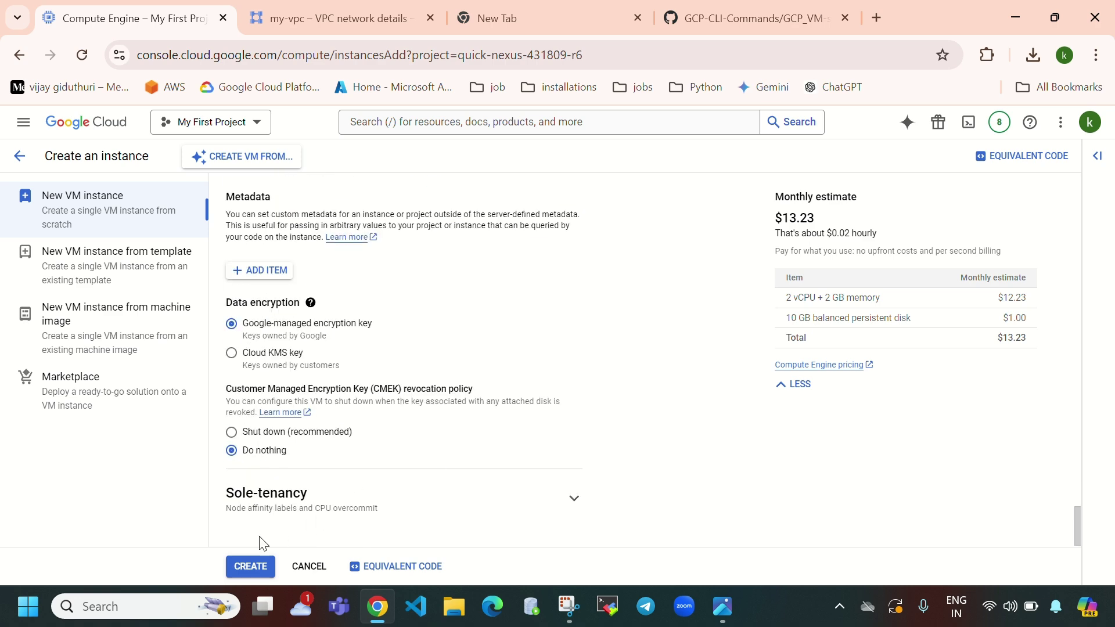
click(251, 567)
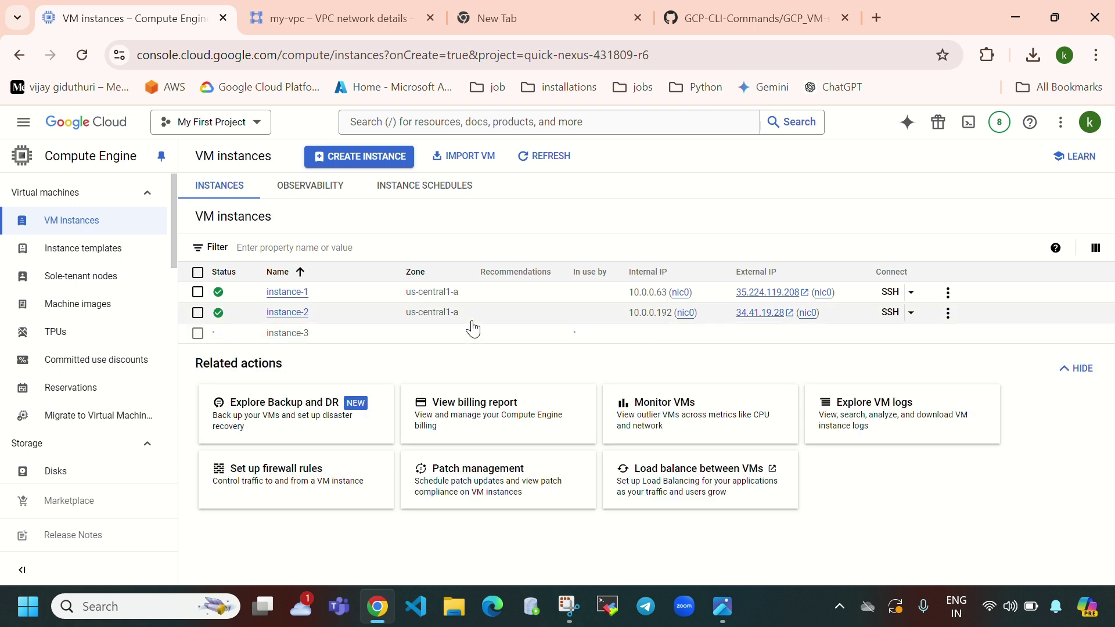
- Start a new VM instance named instance-4 in the us-central1 region and set its zone to us-central1-b
scroll(69, 348, down, 3)
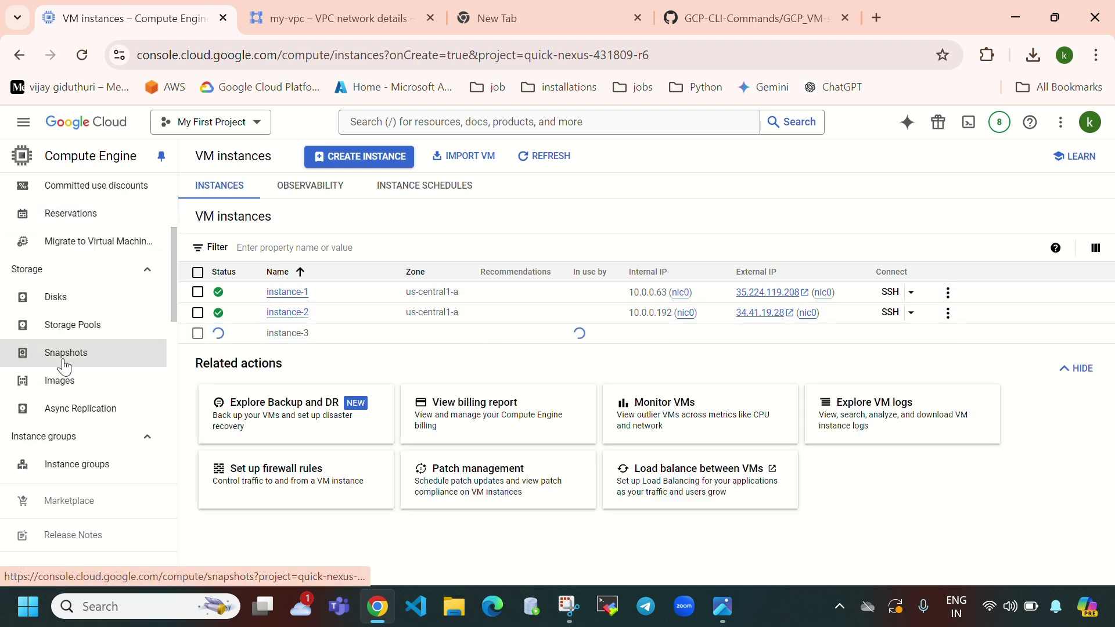
scroll(64, 366, down, 3)
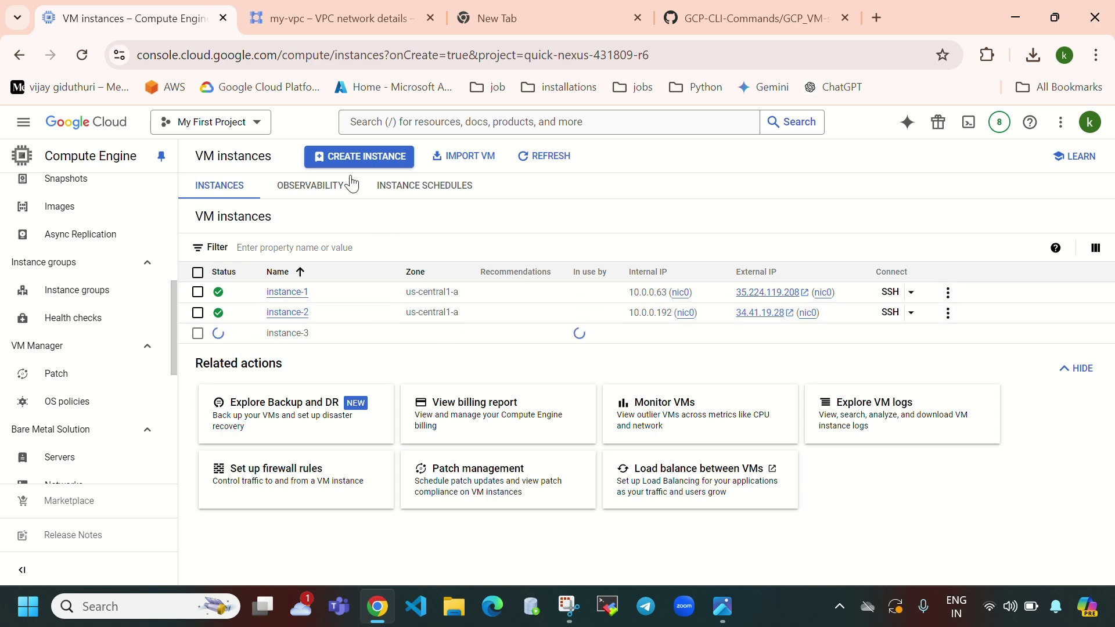
click(356, 158)
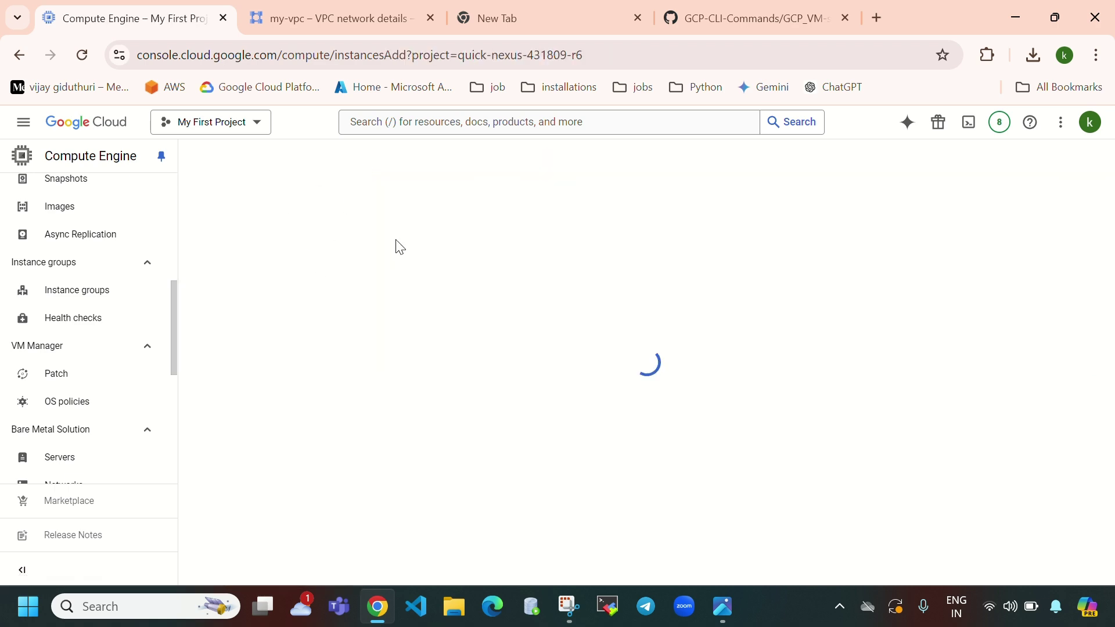
click(360, 210)
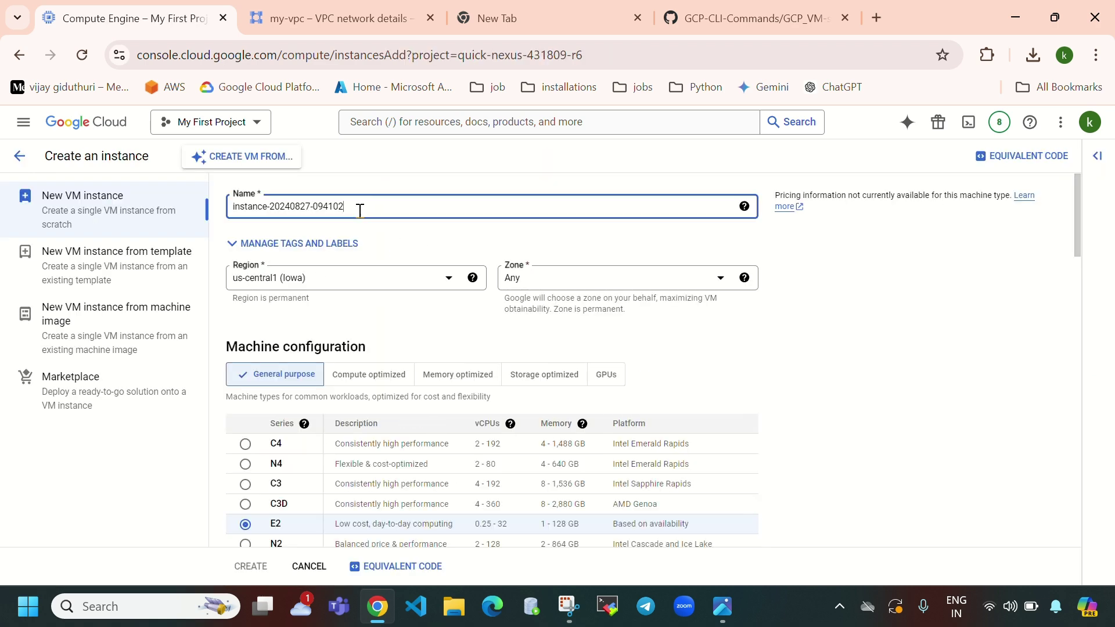
shift+click(272, 206)
key(BackSpace)
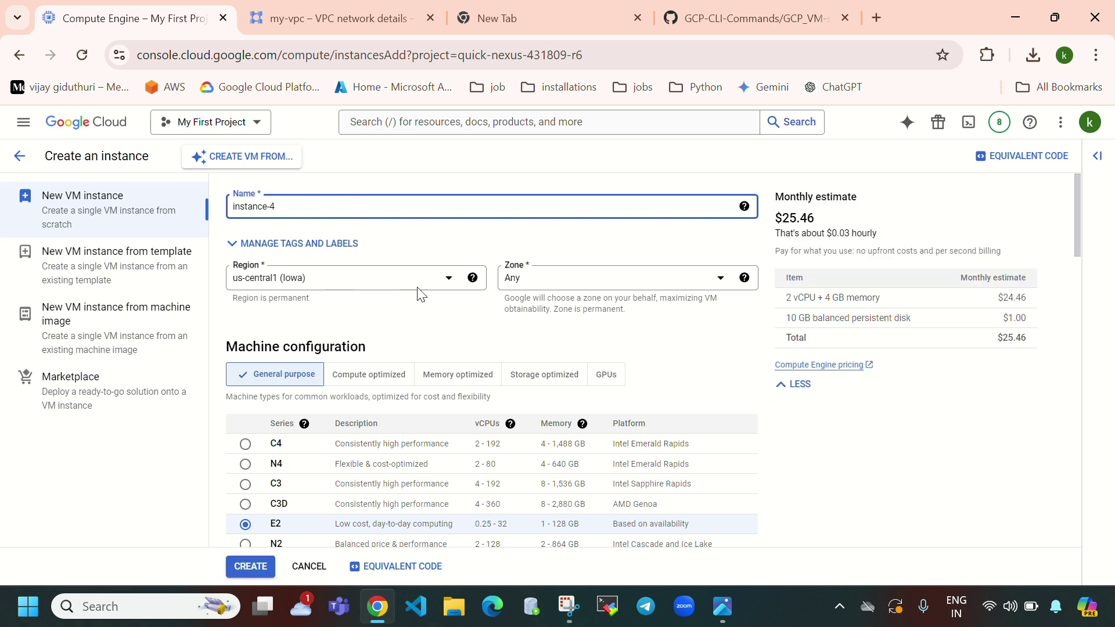
click(569, 285)
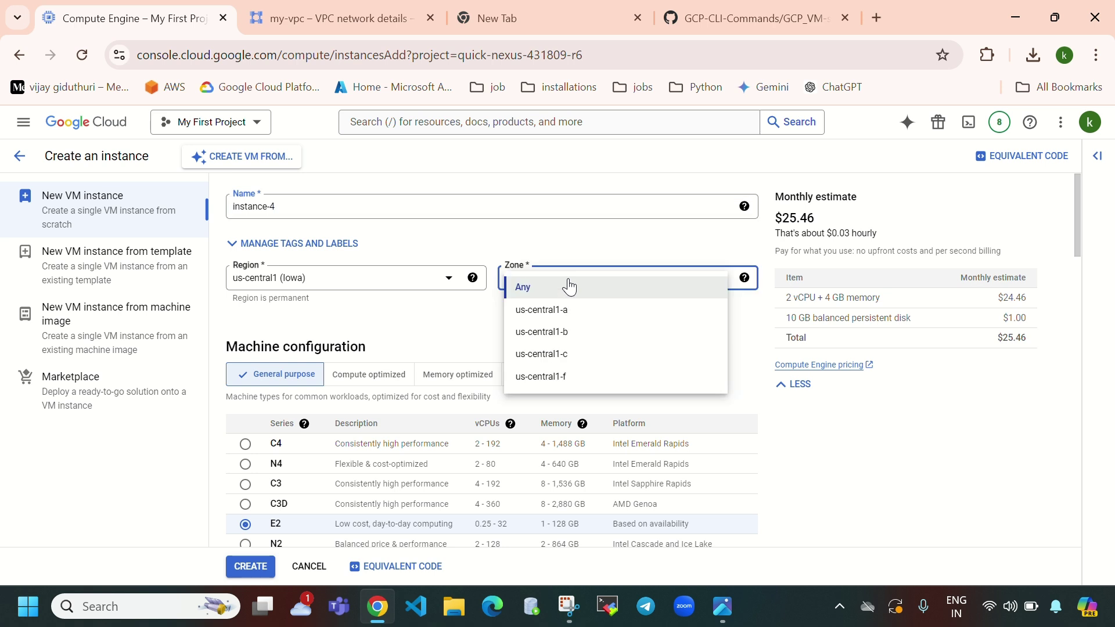
click(572, 337)
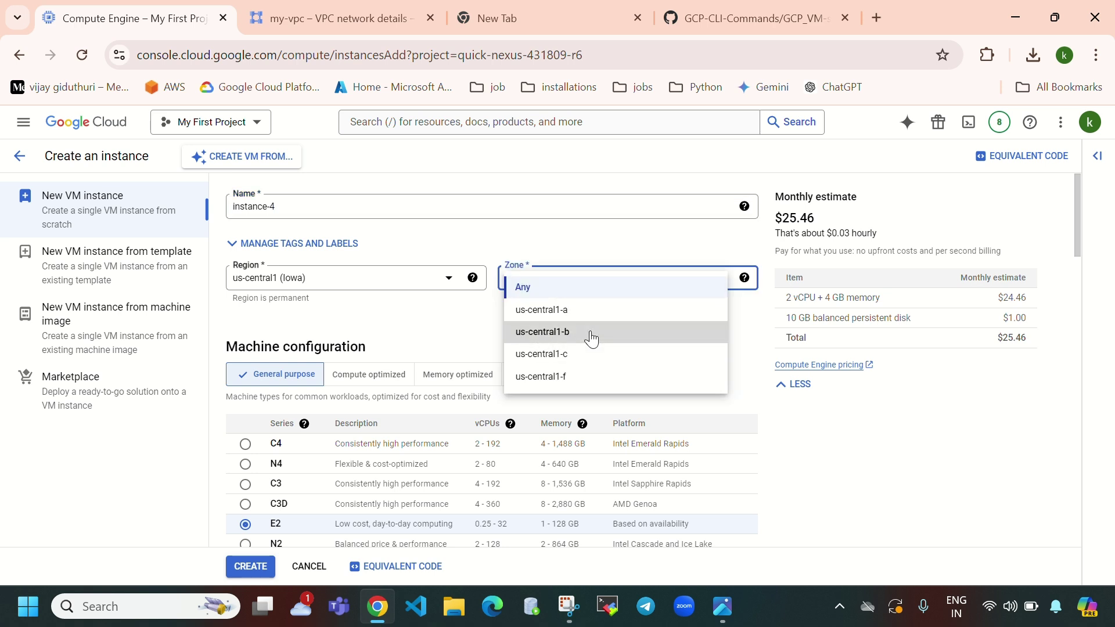
- Set instance-4's machine type to the shared-core e2-micro with 1 GB memory
scroll(479, 421, down, 2)
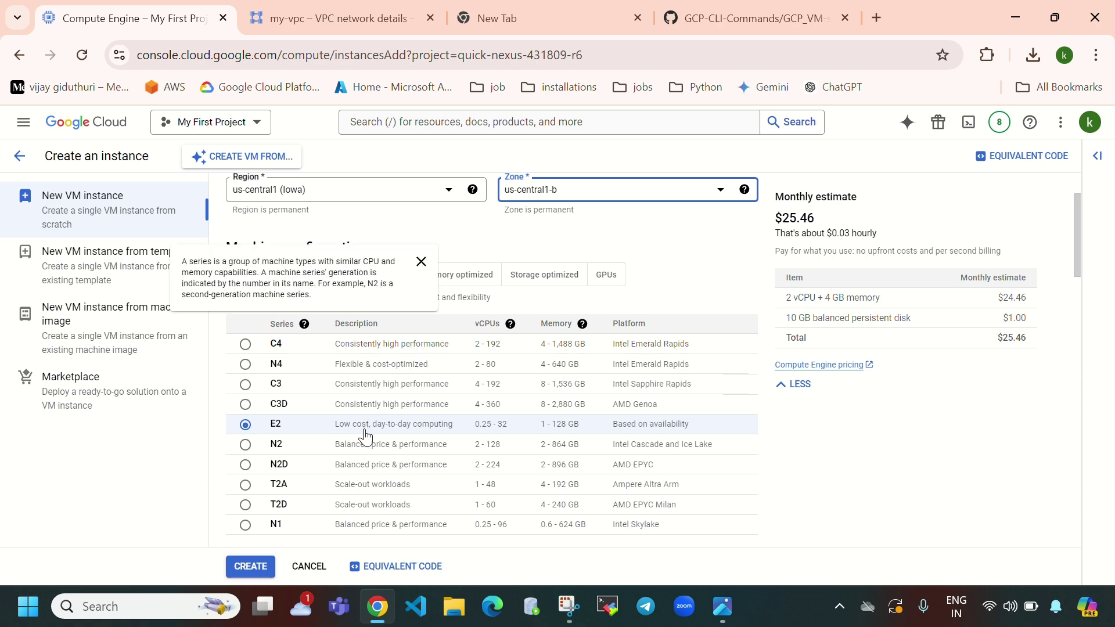
scroll(490, 421, down, 5)
click(614, 375)
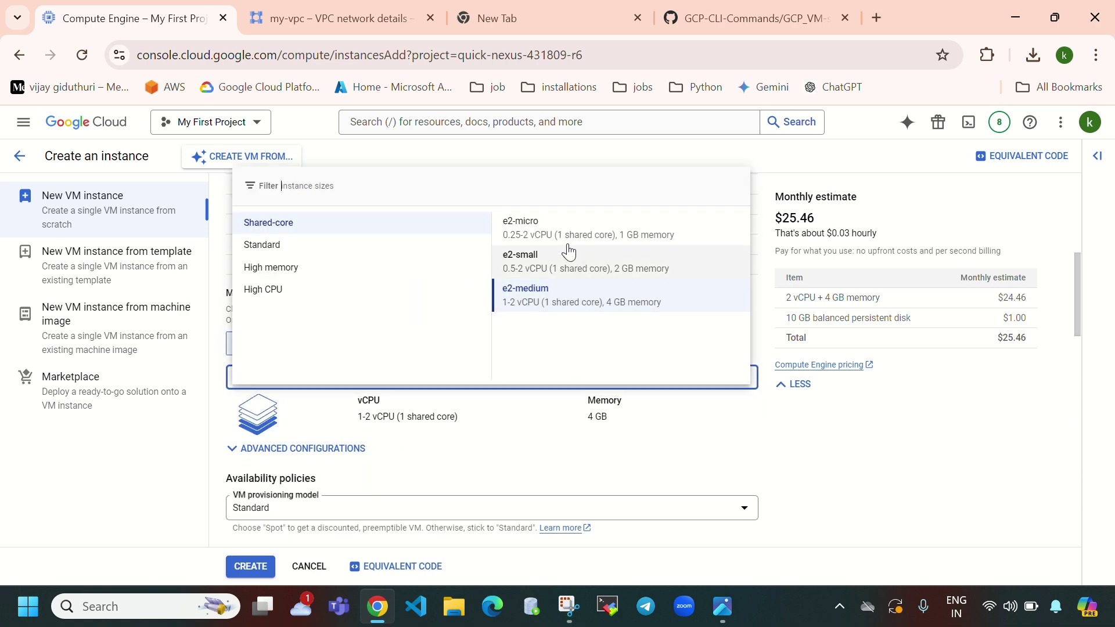
click(577, 243)
- Change instance-4's boot disk operating system to Ubuntu, using the Ubuntu 20.04 LTS image
scroll(580, 430, down, 10)
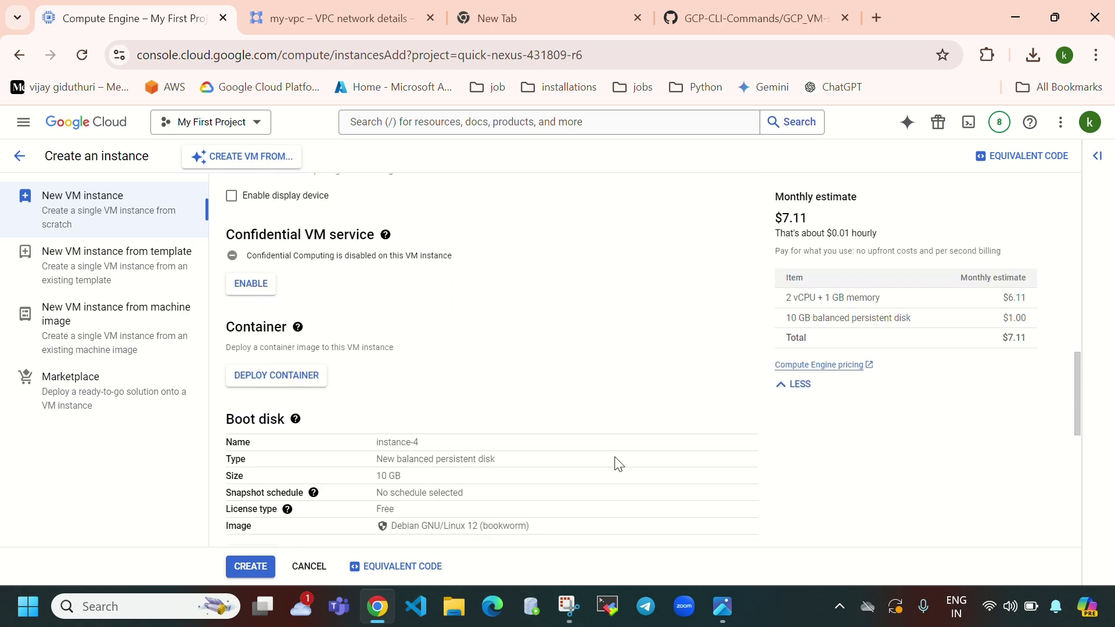
click(247, 397)
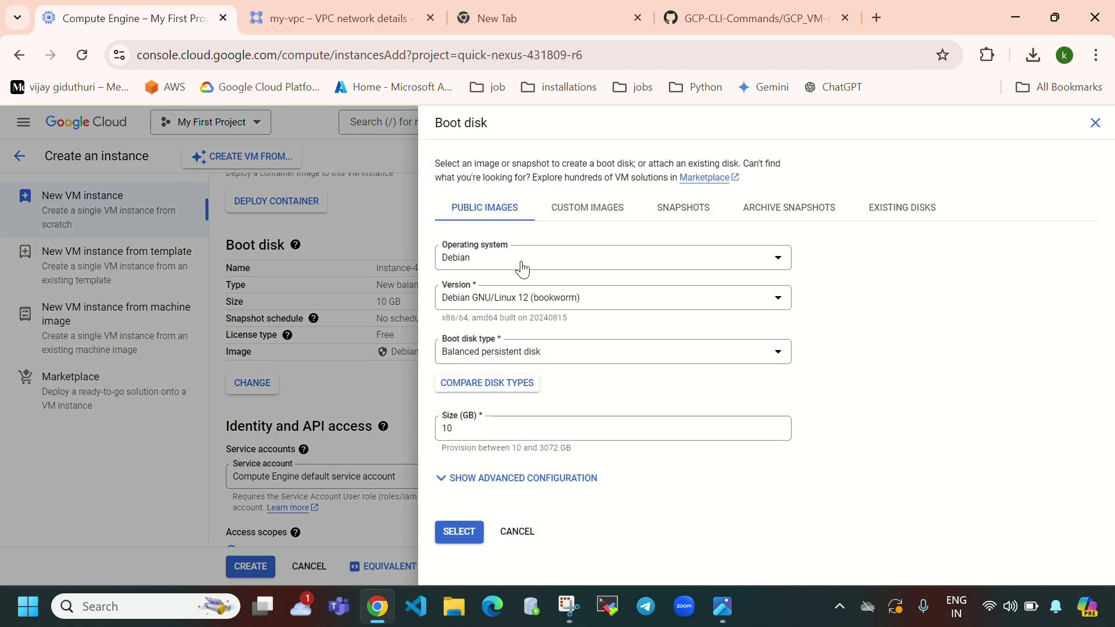
click(522, 259)
scroll(538, 418, down, 5)
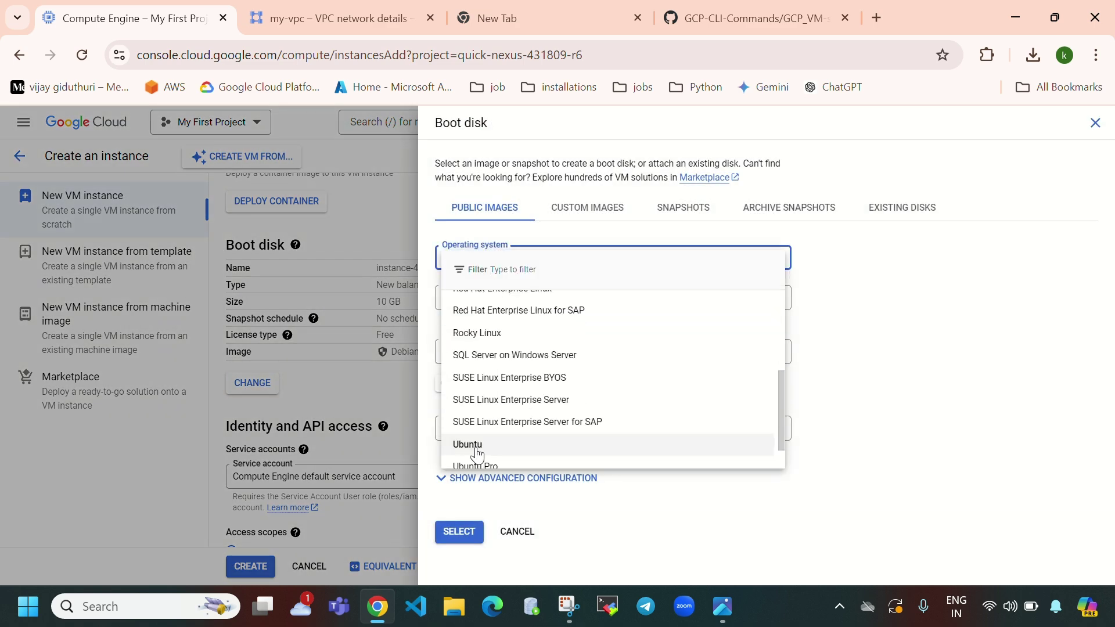
click(470, 443)
click(459, 532)
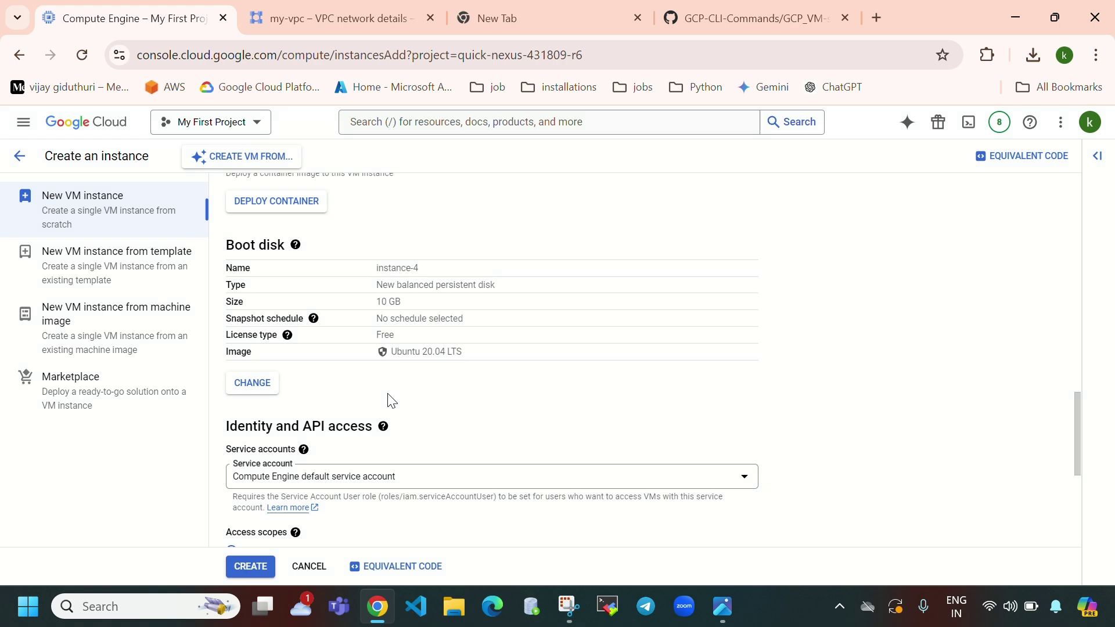
- Allow HTTP traffic in instance-4's firewall settings and set its network interface to the my-vpc network
scroll(506, 378, down, 5)
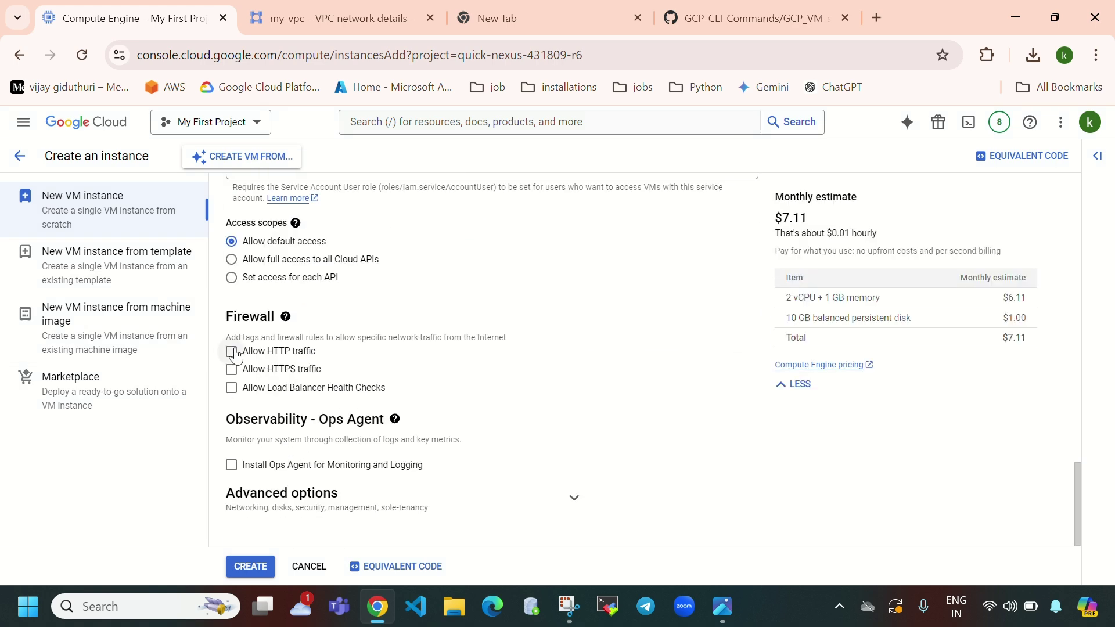
click(233, 353)
click(573, 497)
scroll(563, 321, down, 4)
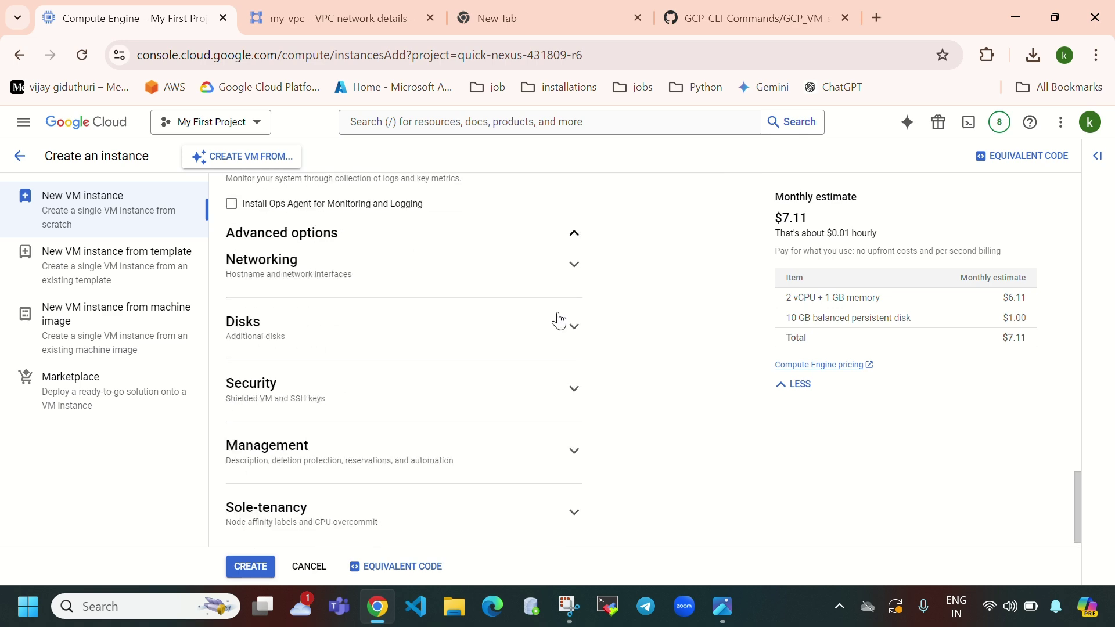
click(572, 267)
scroll(435, 351, down, 7)
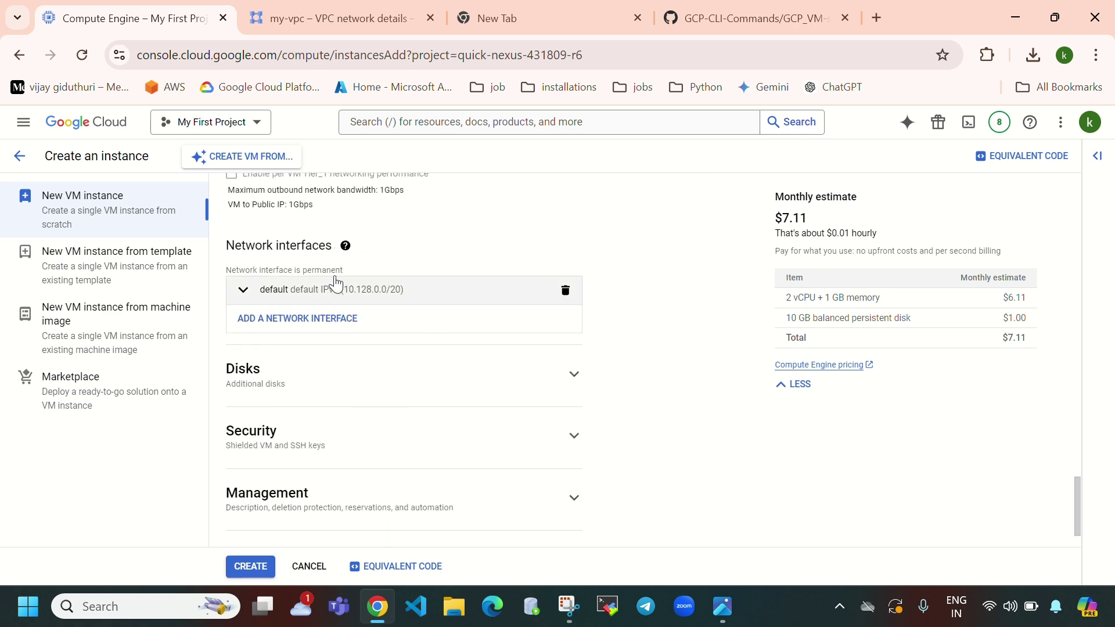
click(335, 286)
click(317, 347)
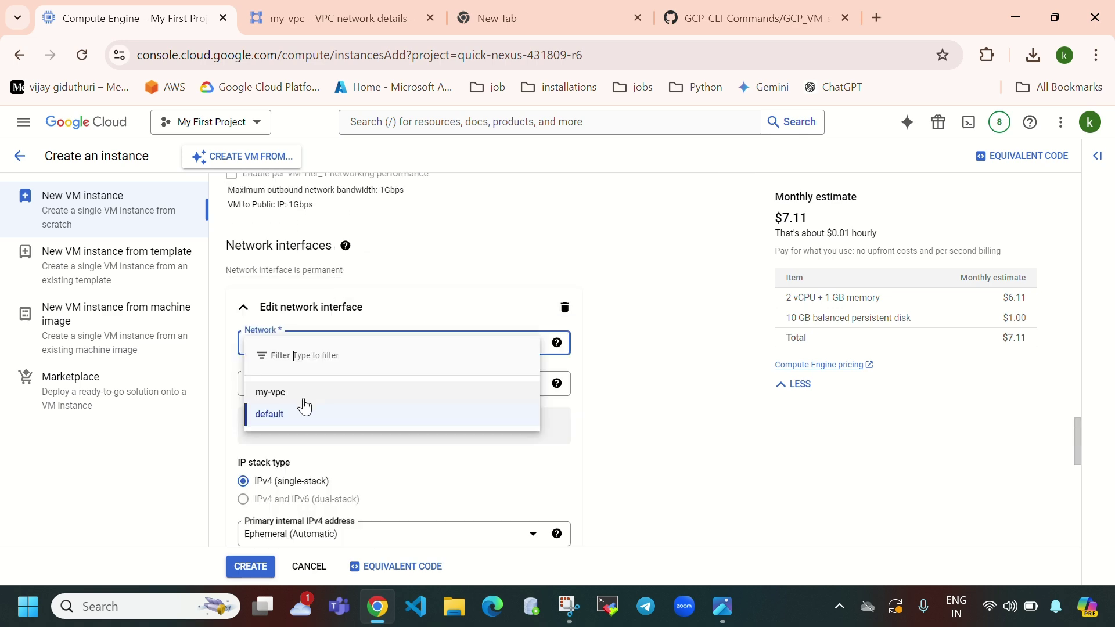
click(358, 391)
- Paste the copied Apache2 startup script into instance-4's automation settings under Management
scroll(377, 406, down, 9)
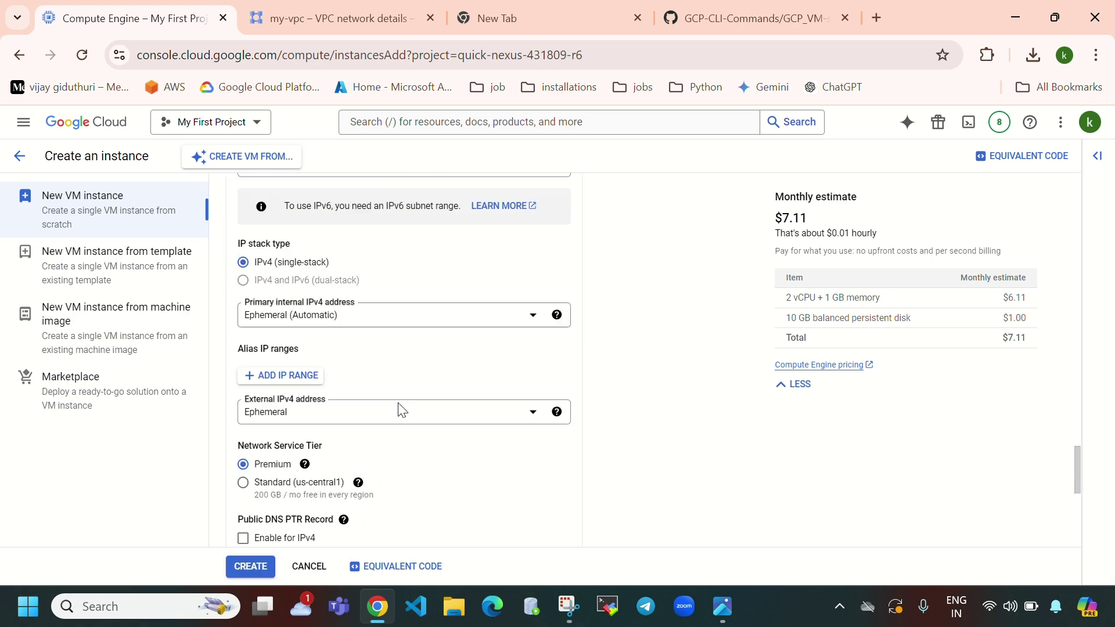
scroll(573, 468, down, 2)
click(574, 436)
scroll(338, 319, down, 6)
click(339, 340)
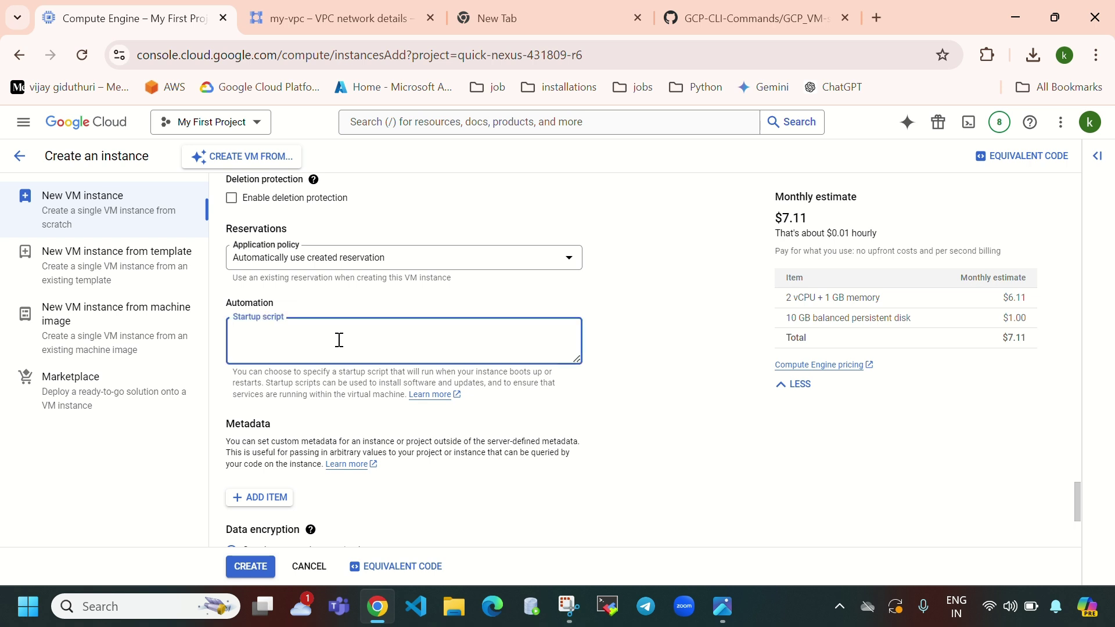
key(ctrl+v)
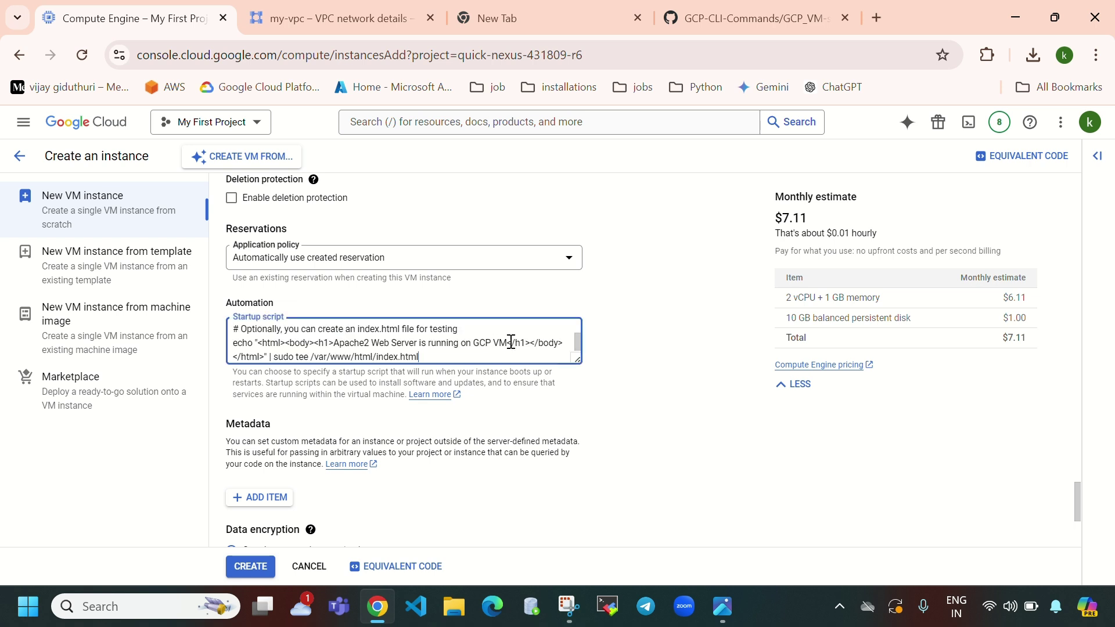
- In instance-4's startup script, change the heading's VM to "Virtual Machine-4" and create the instance
key(BackSpace)
key(BackSpace)
text(Virtua)
text(l Machine-4)
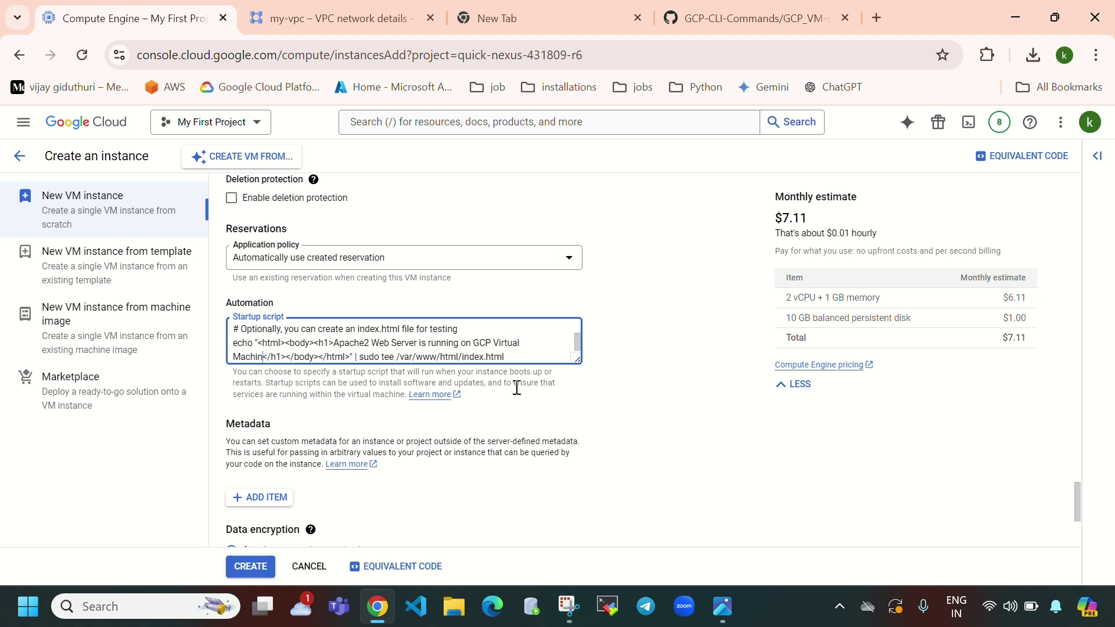
scroll(389, 434, down, 4)
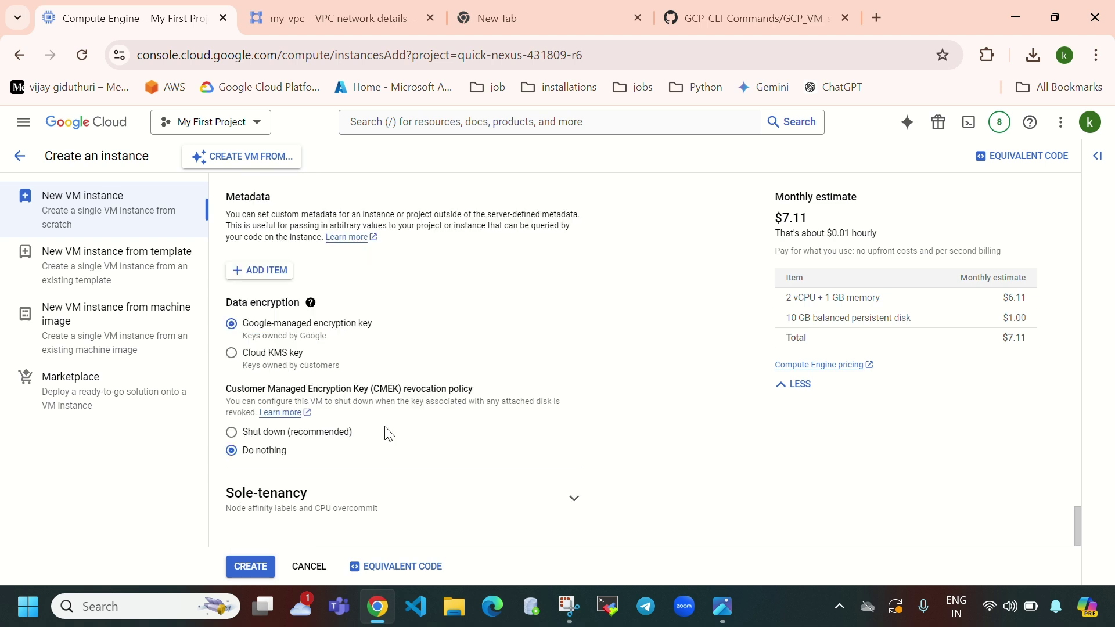
click(235, 567)
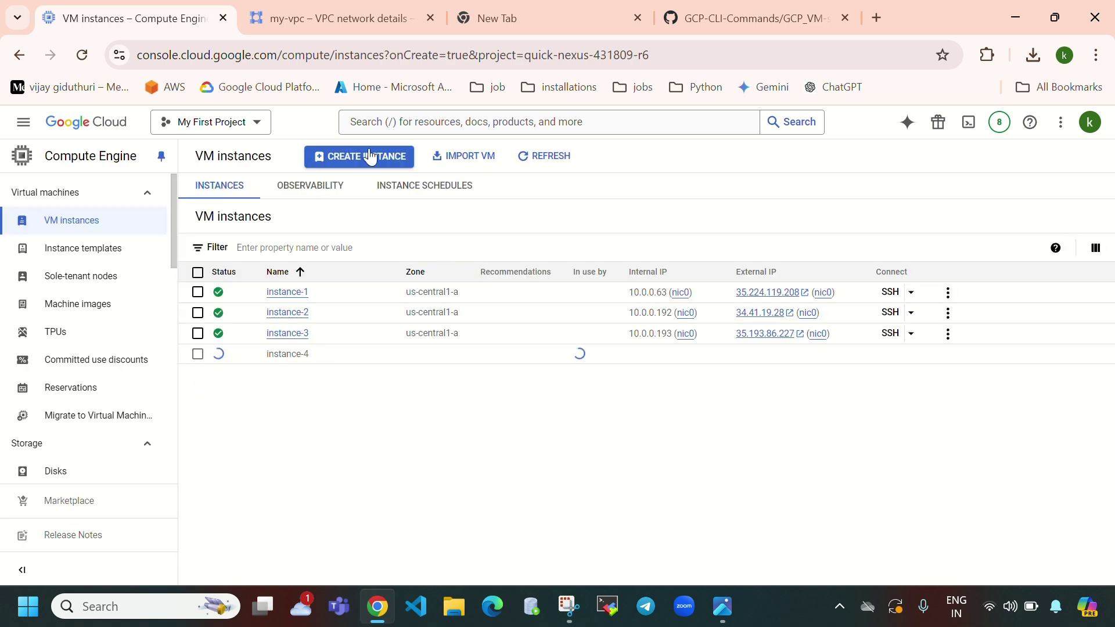
- Start a new VM instance named instance-5 in the us-central1 region and set its zone to us-central1-b
click(372, 156)
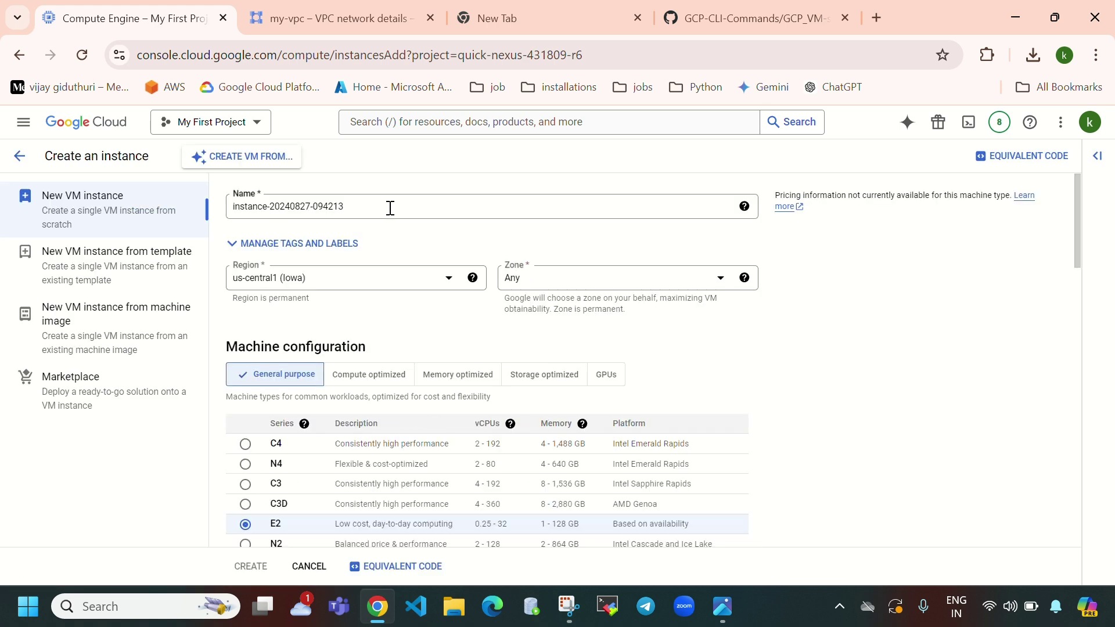
drag(344, 206, 278, 210)
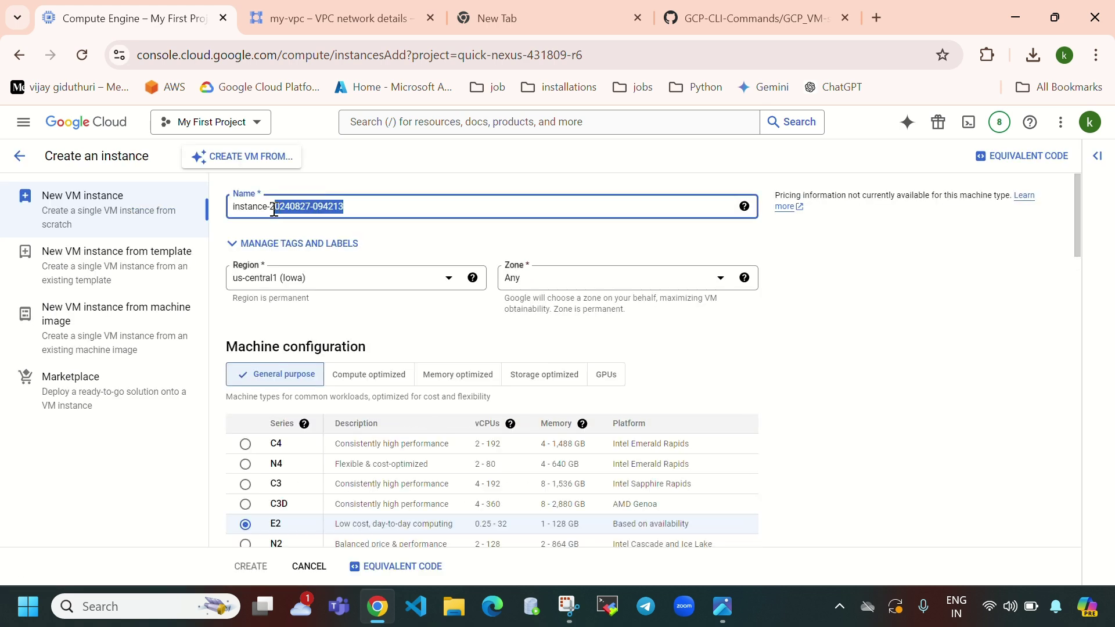
key(BackSpace)
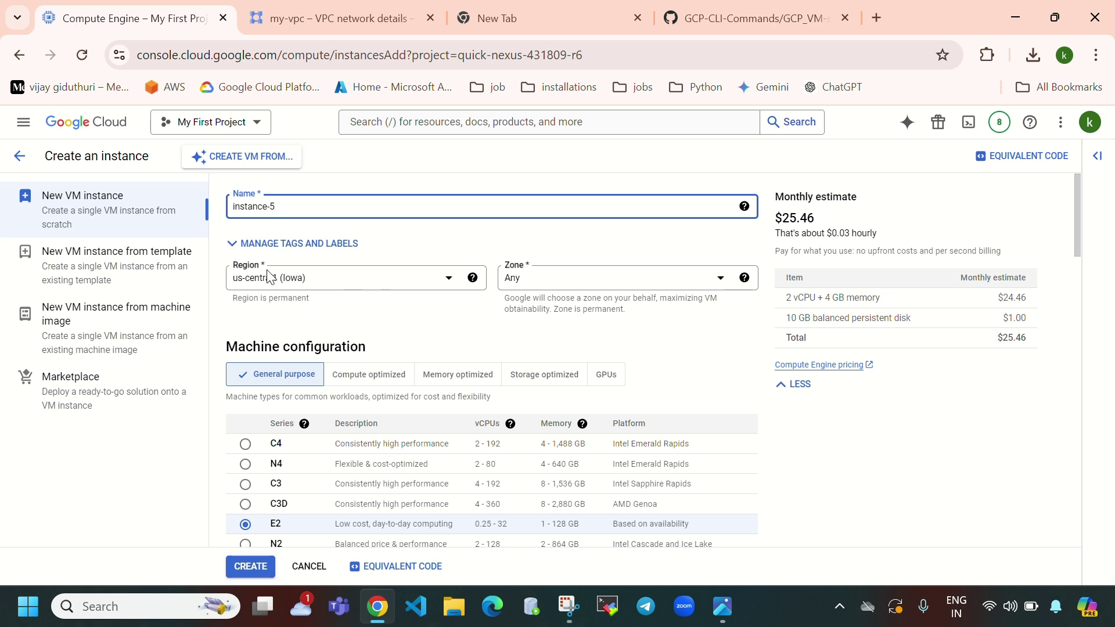
click(576, 278)
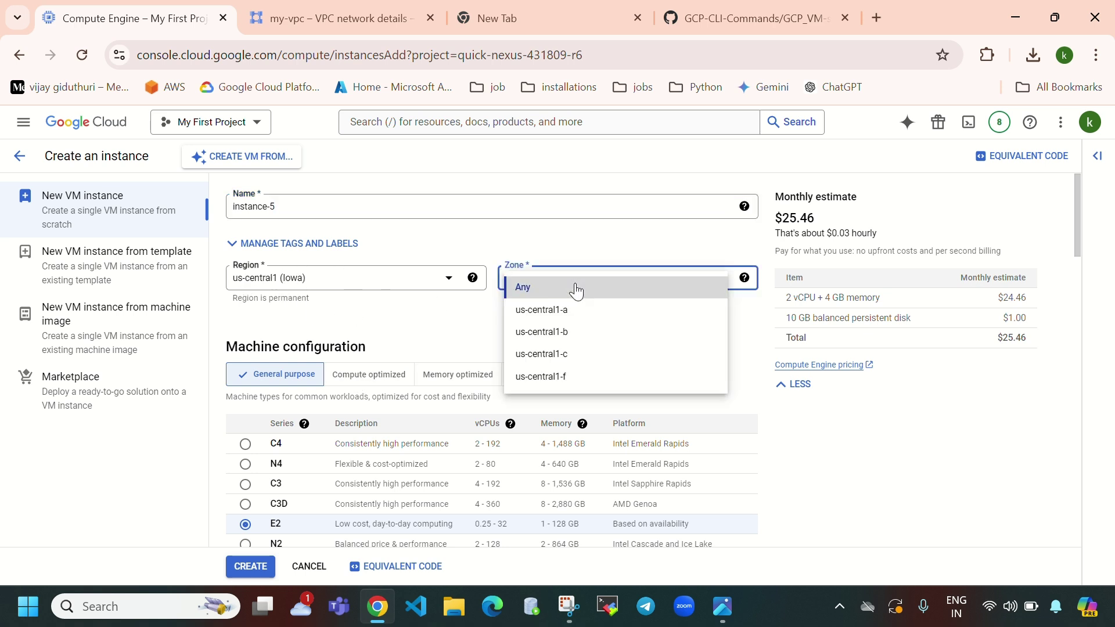
click(573, 337)
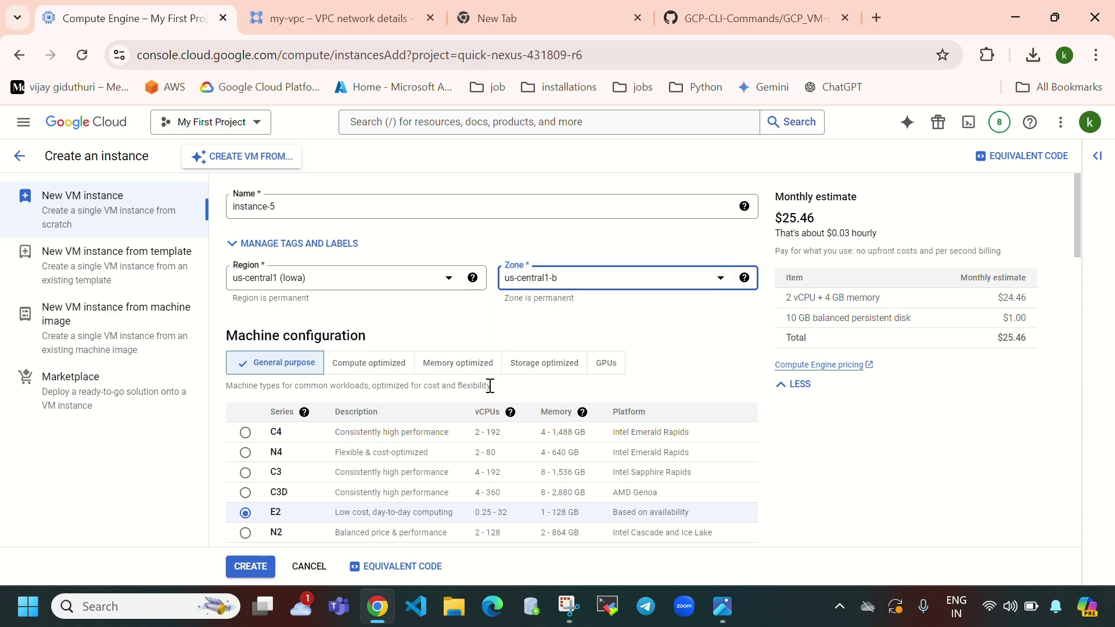
- Set instance-5's machine type to the shared-core e2-small with 2 GB memory
scroll(490, 389, down, 7)
scroll(490, 385, up, 6)
scroll(430, 381, down, 4)
click(441, 378)
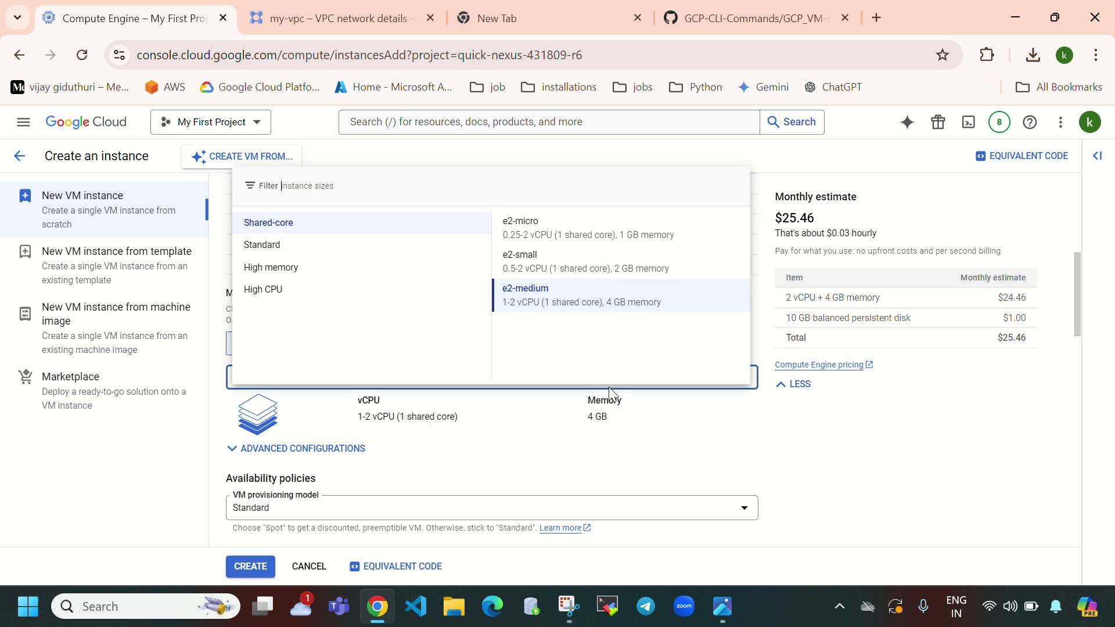
click(603, 273)
- Change instance-5's boot disk operating system from Debian to Ubuntu, keeping the 10 GB balanced persistent disk
scroll(638, 457, down, 9)
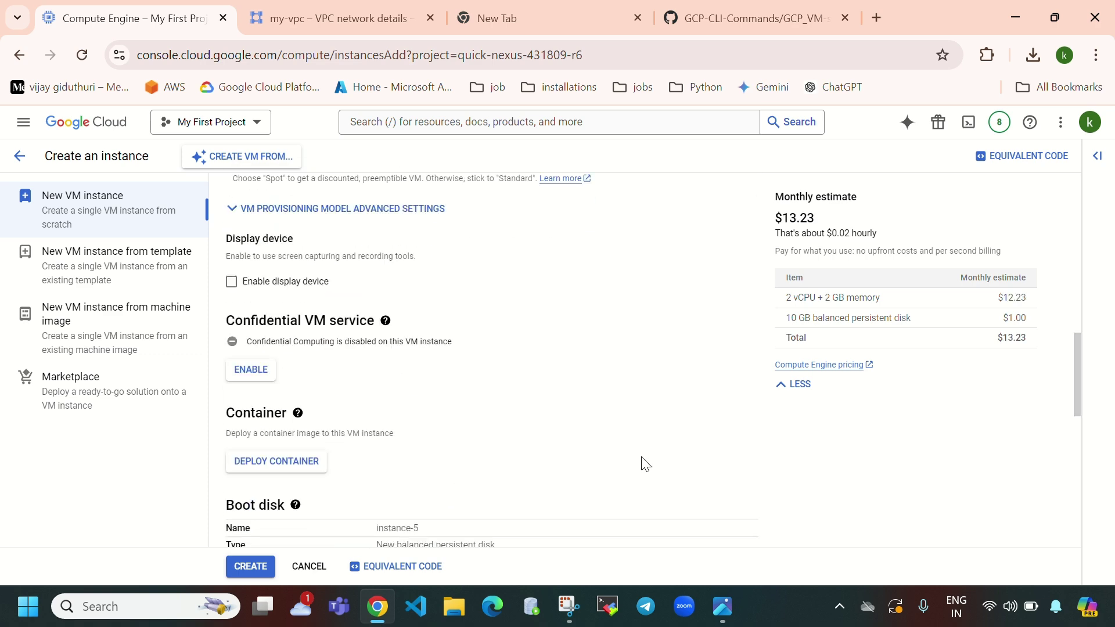
click(266, 468)
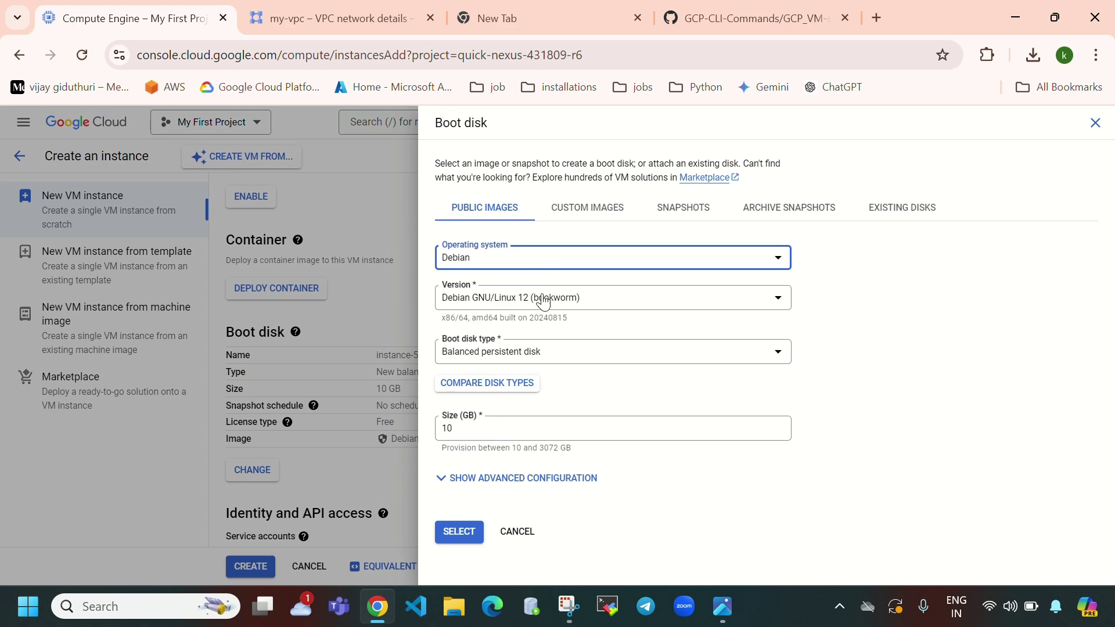
click(545, 258)
scroll(494, 377, down, 5)
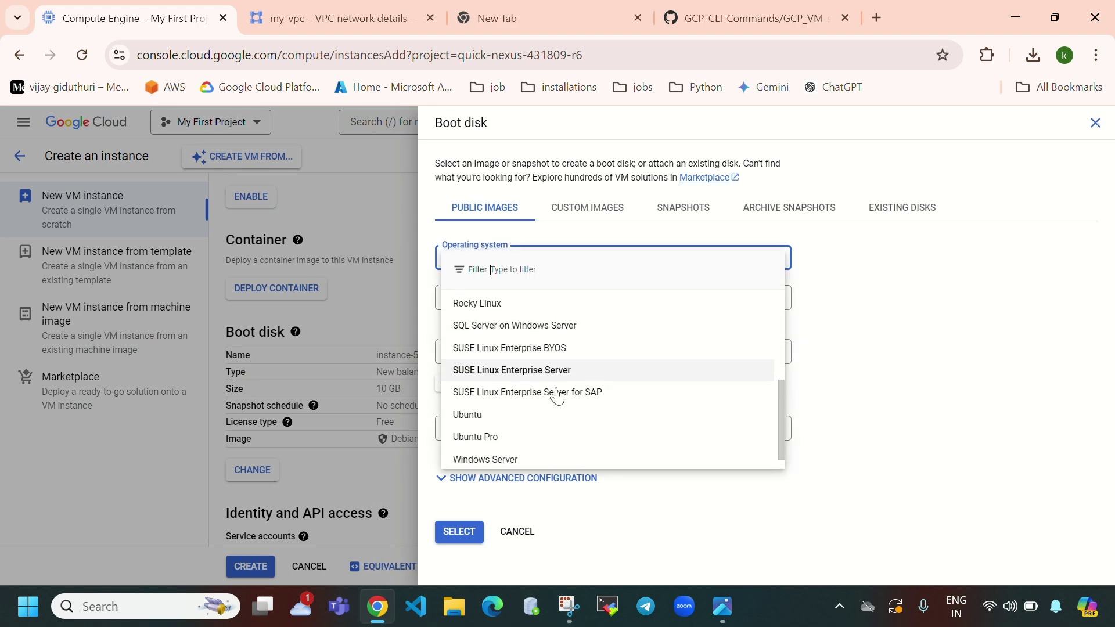
click(482, 407)
click(460, 531)
- Allow HTTP traffic in instance-5's firewall settings
scroll(662, 412, down, 4)
scroll(471, 414, down, 2)
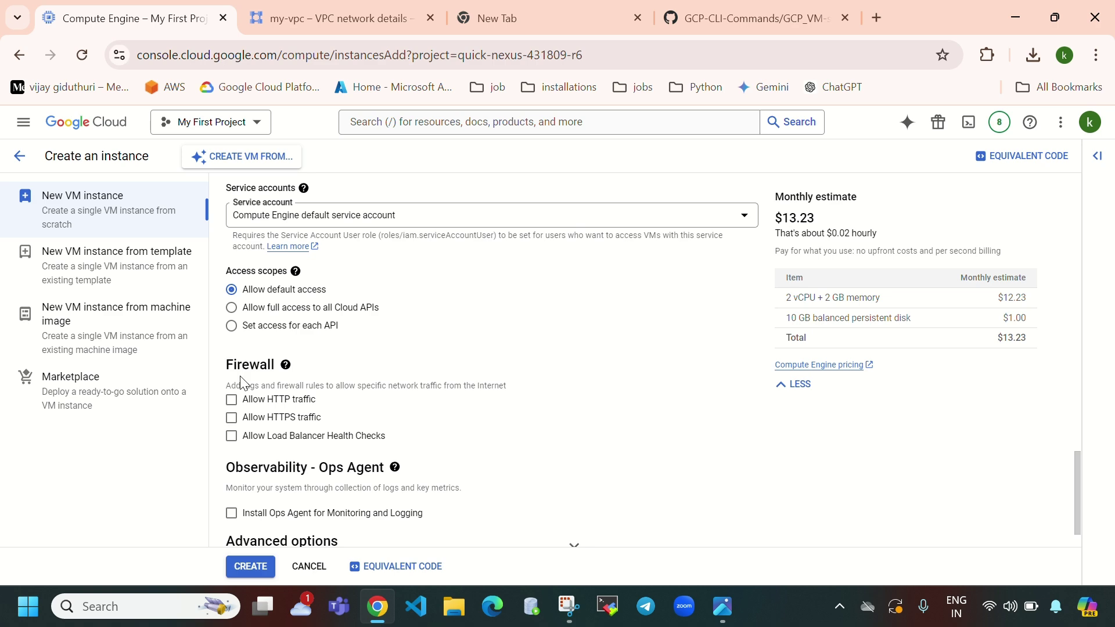
click(231, 397)
scroll(521, 424, down, 1)
- Set instance-5's network interface to the my-vpc network in the advanced networking options
click(575, 500)
scroll(573, 393, down, 3)
click(562, 363)
scroll(423, 398, down, 6)
click(387, 388)
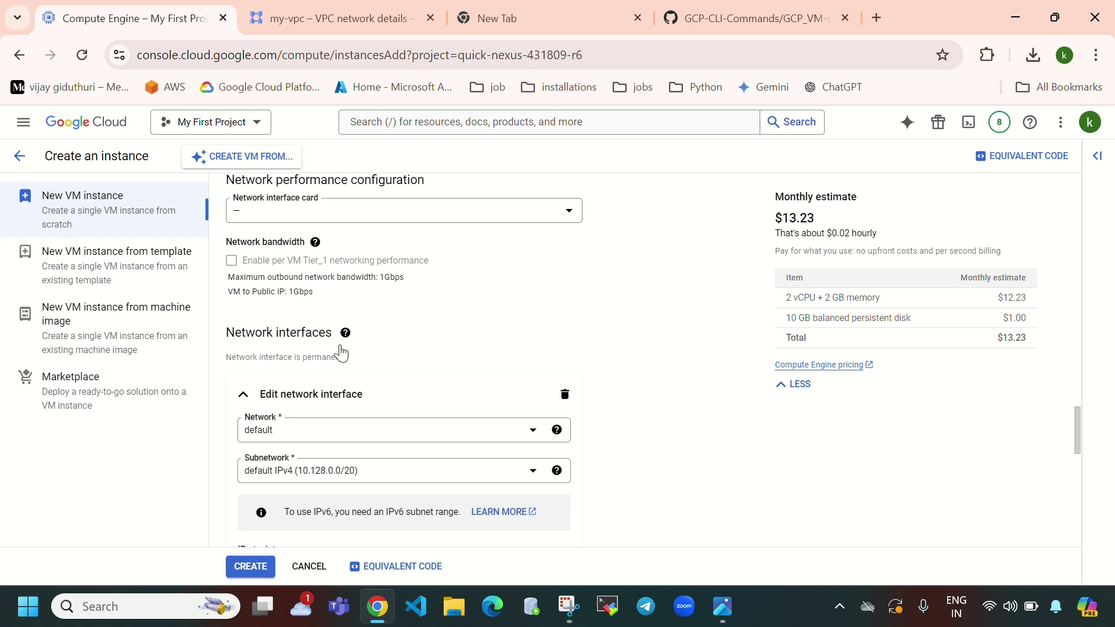
click(348, 429)
click(308, 479)
scroll(627, 391, down, 3)
scroll(630, 382, down, 3)
scroll(381, 283, up, 3)
scroll(458, 366, down, 9)
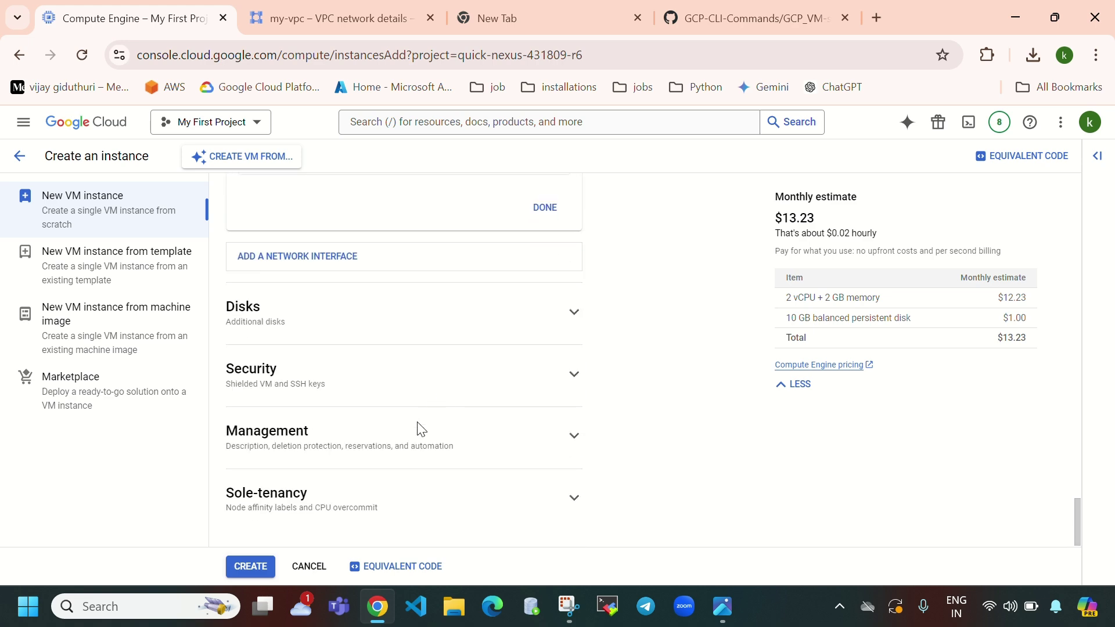
- Paste the Apache2 startup script with the VM-5 test page into instance-5's automation settings, create the instance and refresh the instance list
click(572, 437)
scroll(481, 413, down, 6)
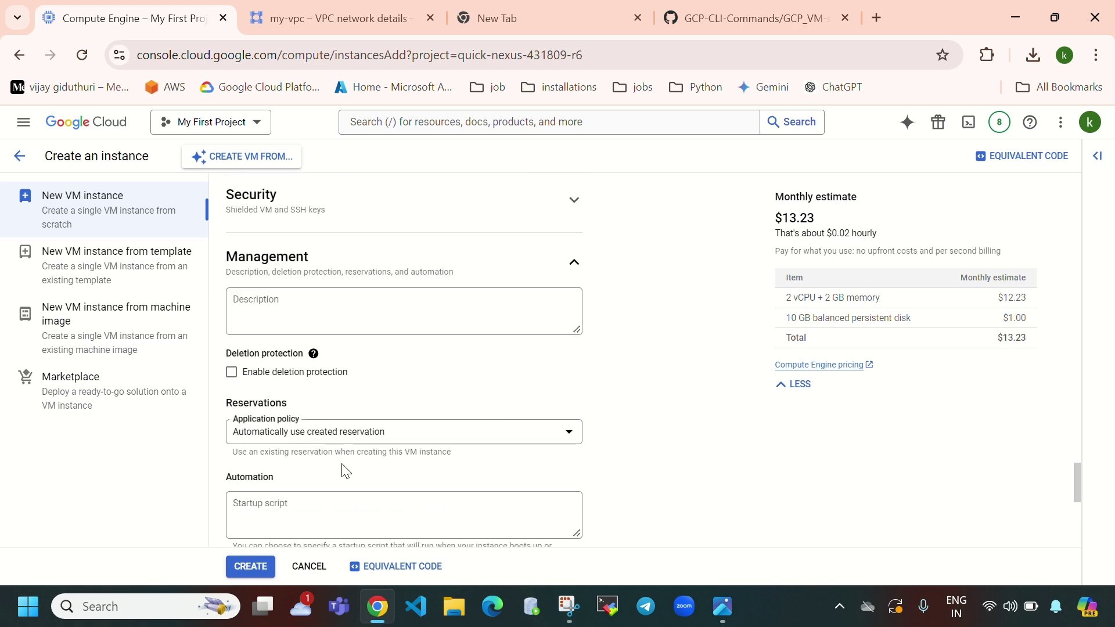
click(391, 350)
key(ctrl+v)
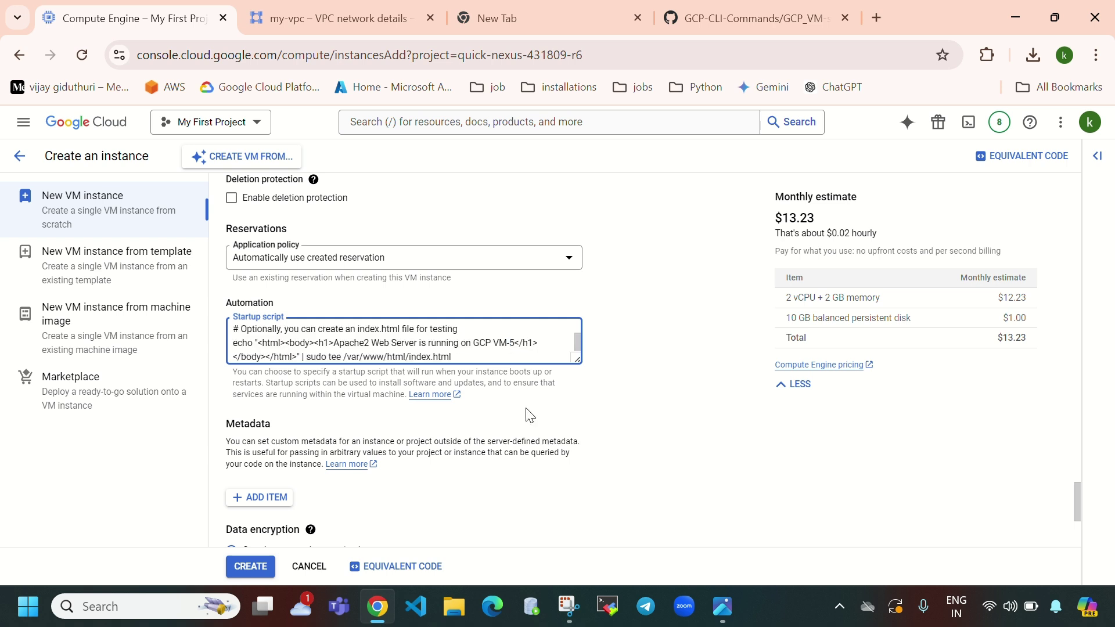
scroll(443, 393, down, 4)
click(255, 566)
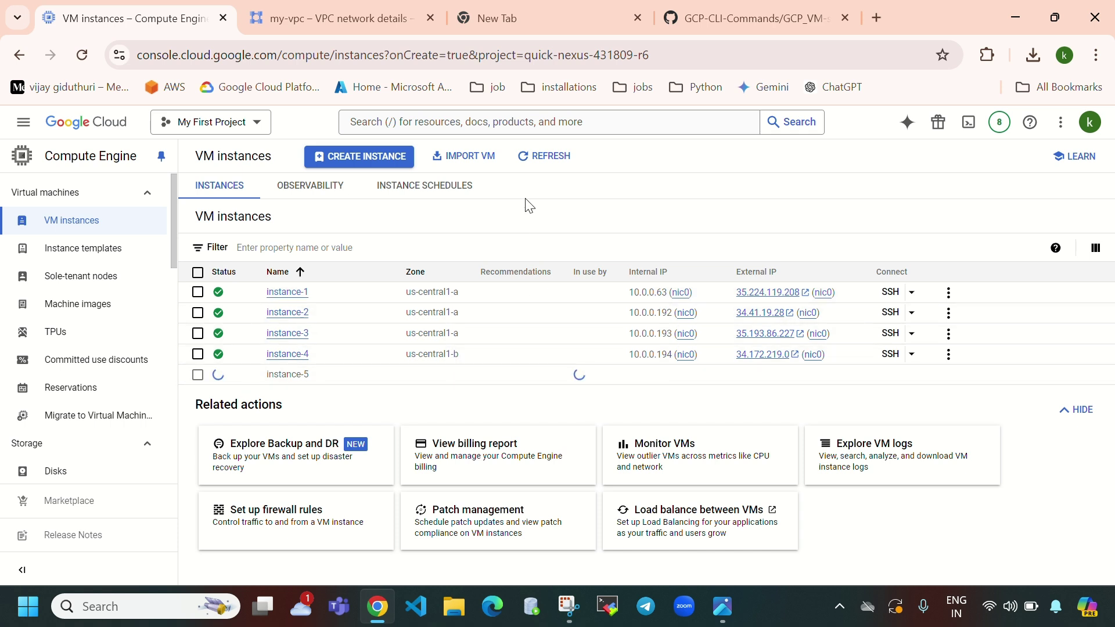
click(546, 158)
- Open Instance groups in a new browser tab and start creating a new unmanaged instance group
scroll(119, 347, down, 6)
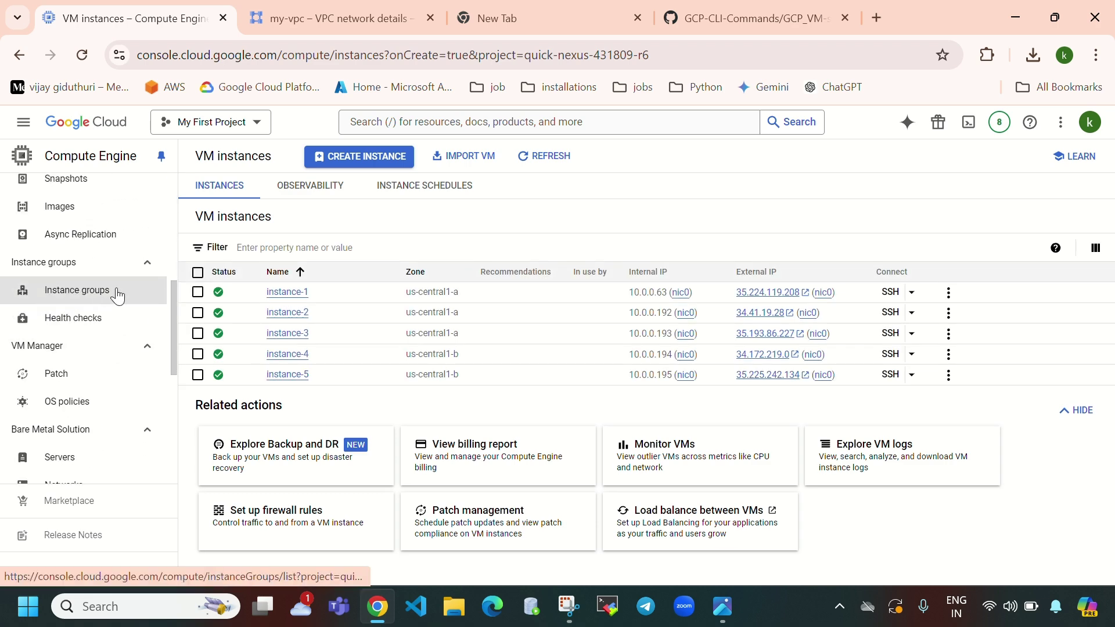
right_click(115, 297)
click(124, 312)
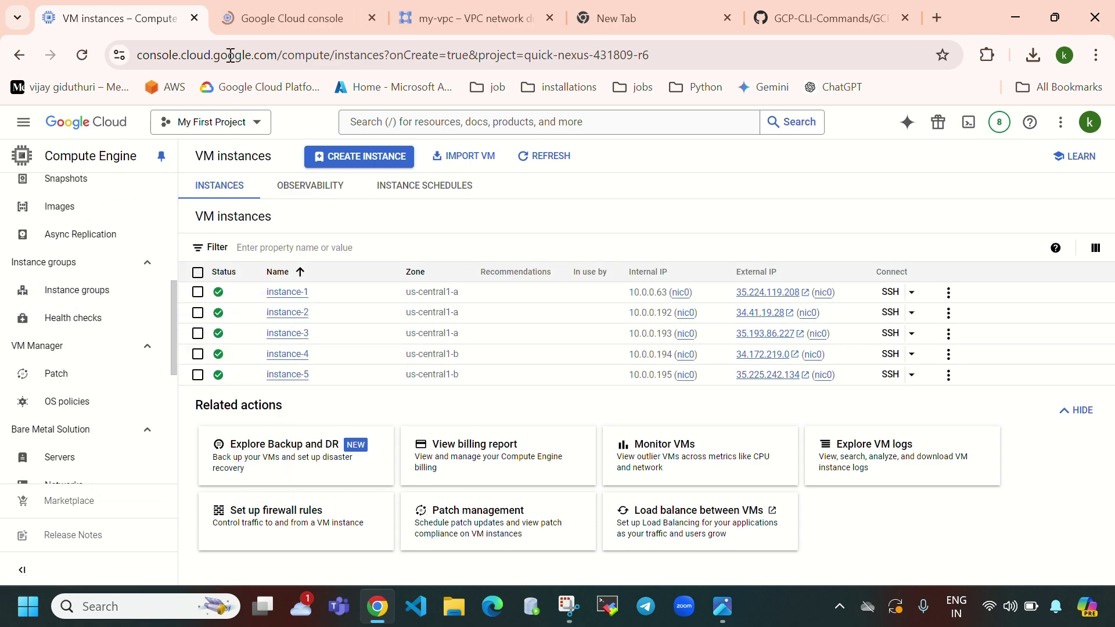
click(242, 13)
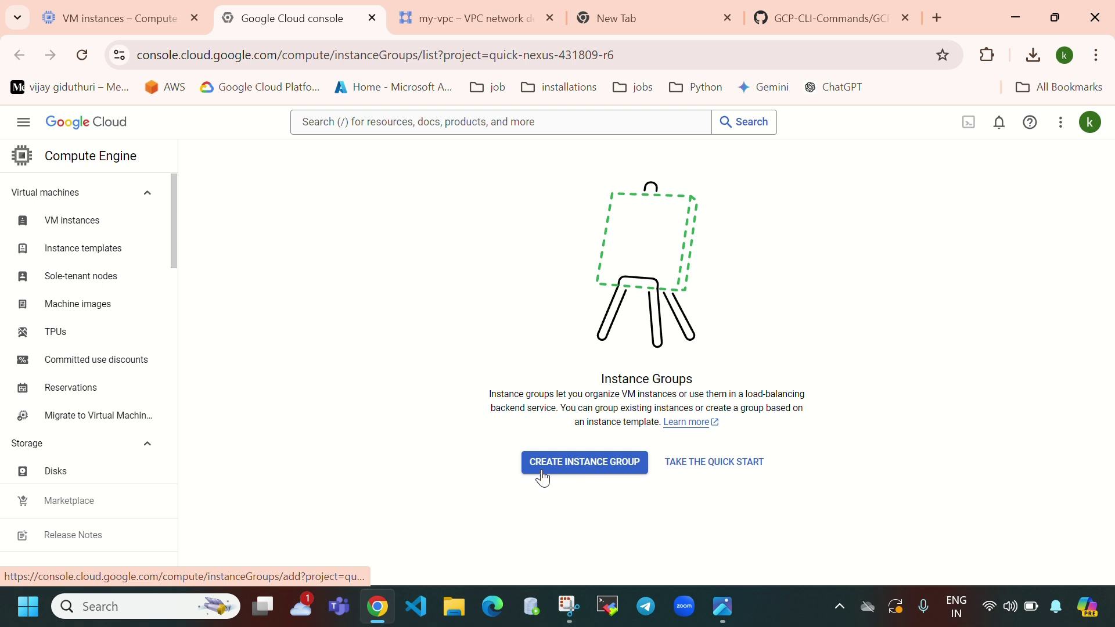
click(588, 466)
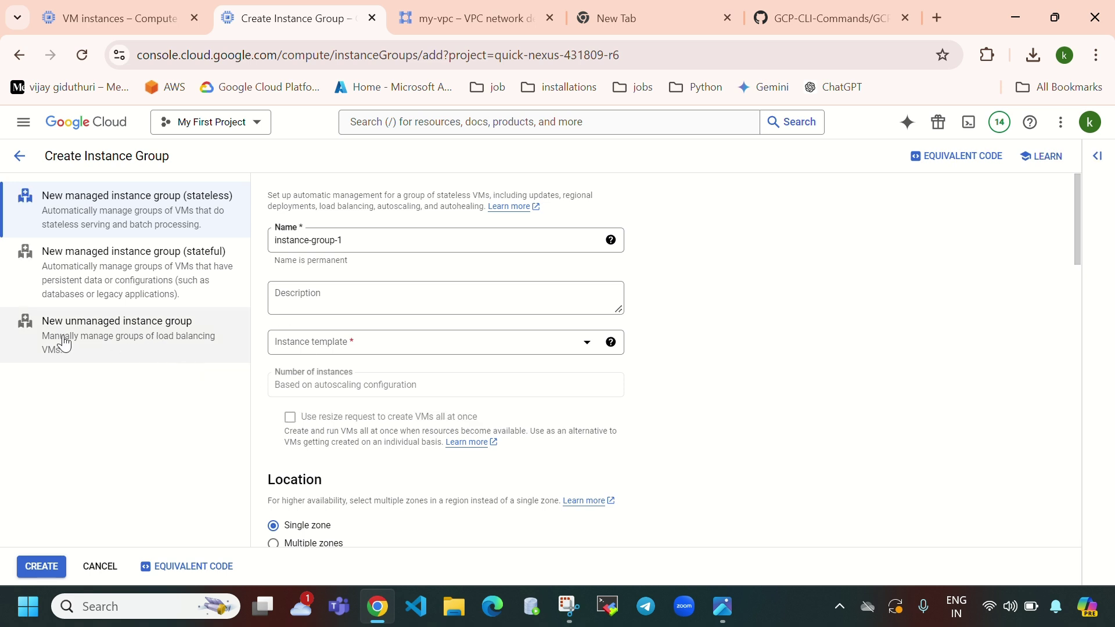
click(127, 342)
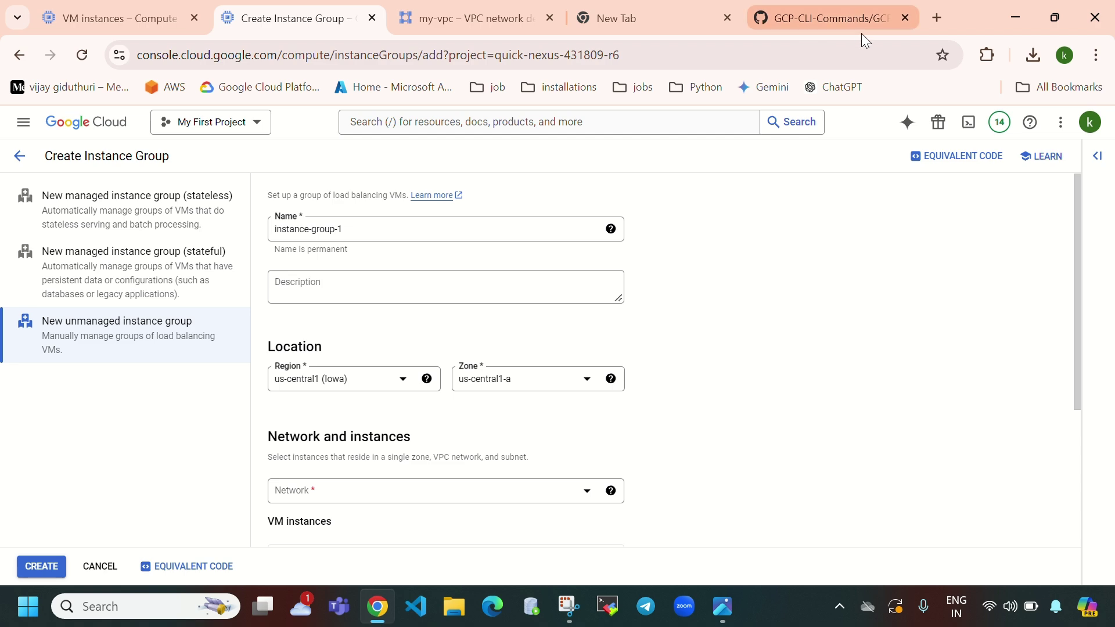
- Search Google for "gcp unmanaged instance group" and read the definition in Google Cloud's "Group unmanaged VMs together" guide
click(935, 19)
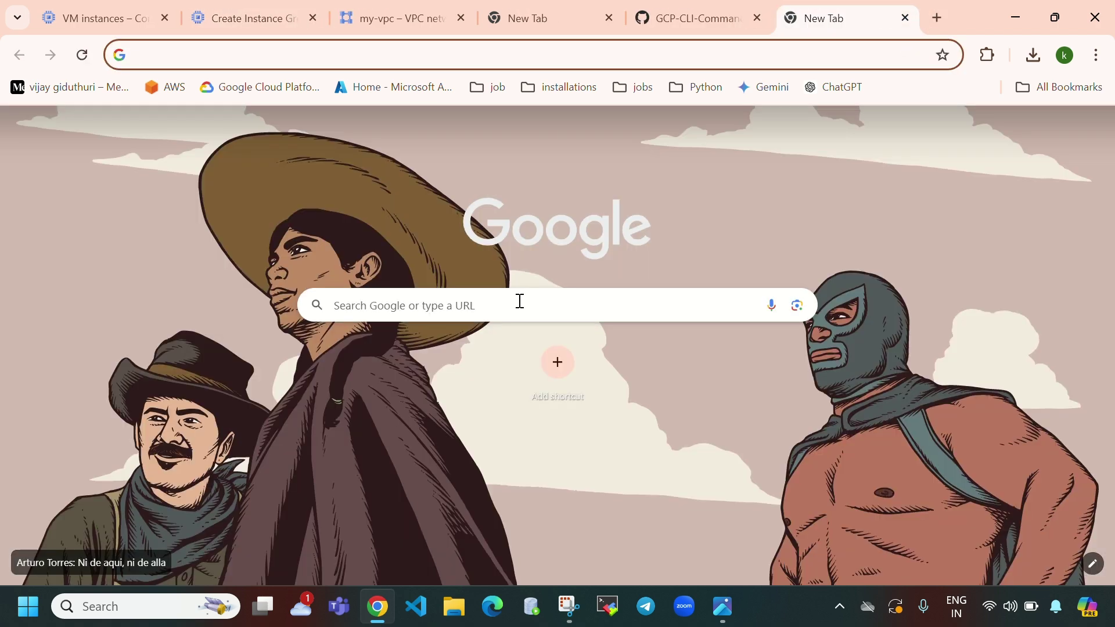
click(519, 301)
text(gcp)
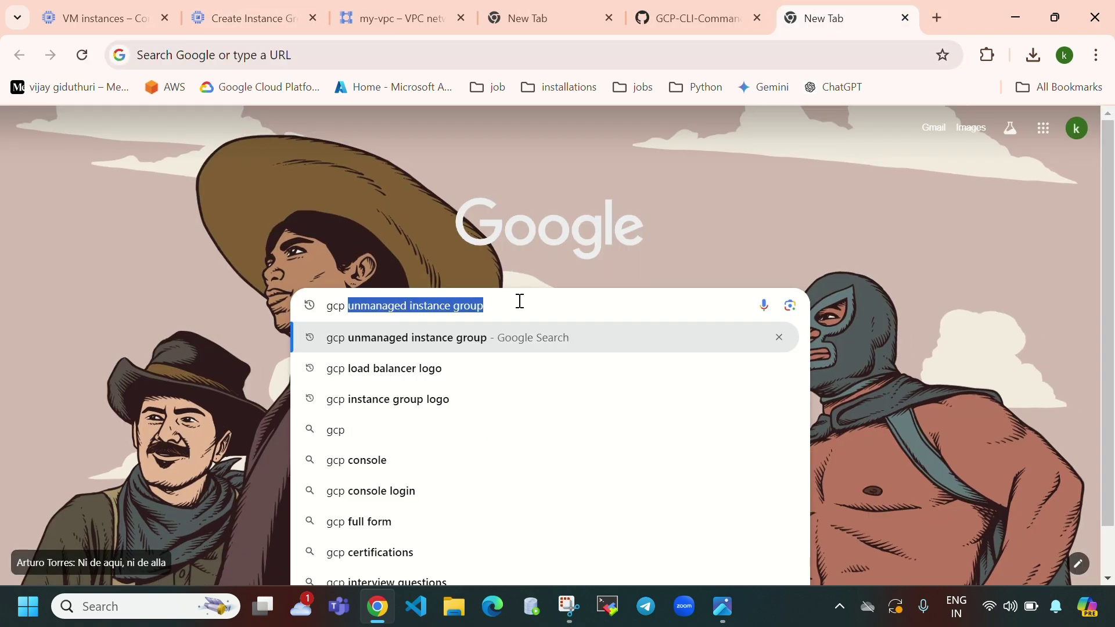
key(Return)
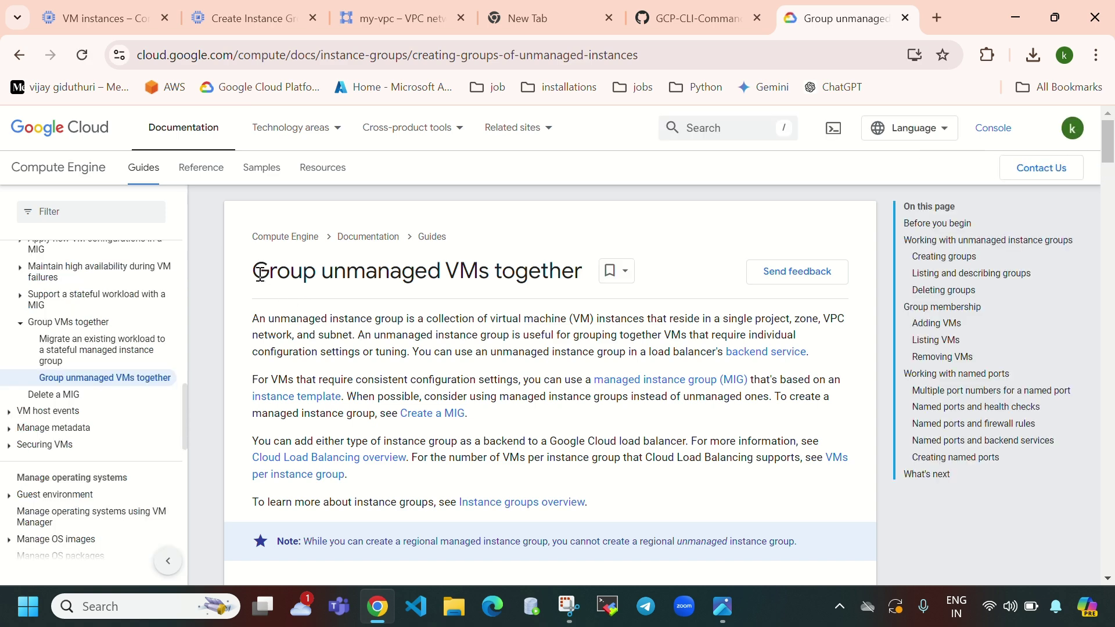
drag(260, 272, 583, 271)
drag(263, 314, 354, 336)
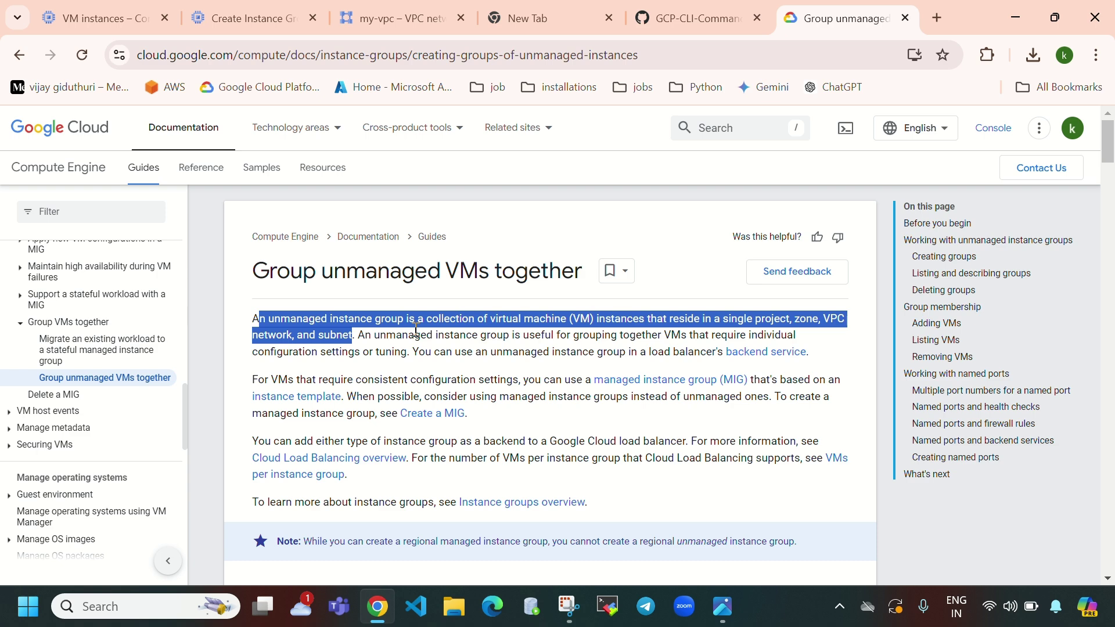
- Examine the current project and the VM instances' zones against the guide's grouping requirements, then return to the instance group form
click(238, 21)
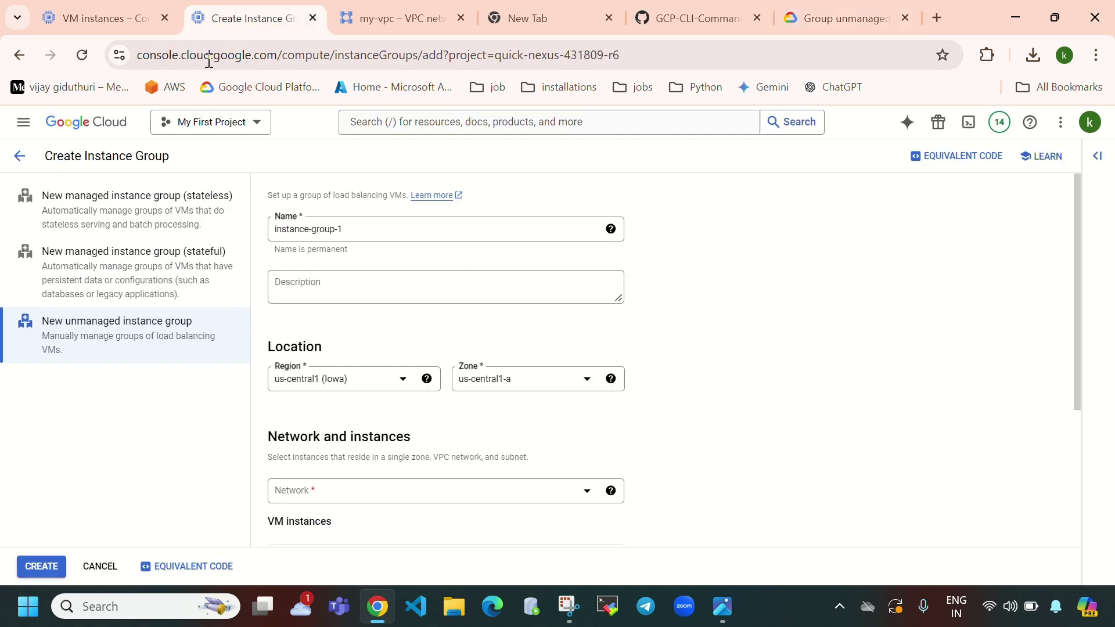
click(107, 15)
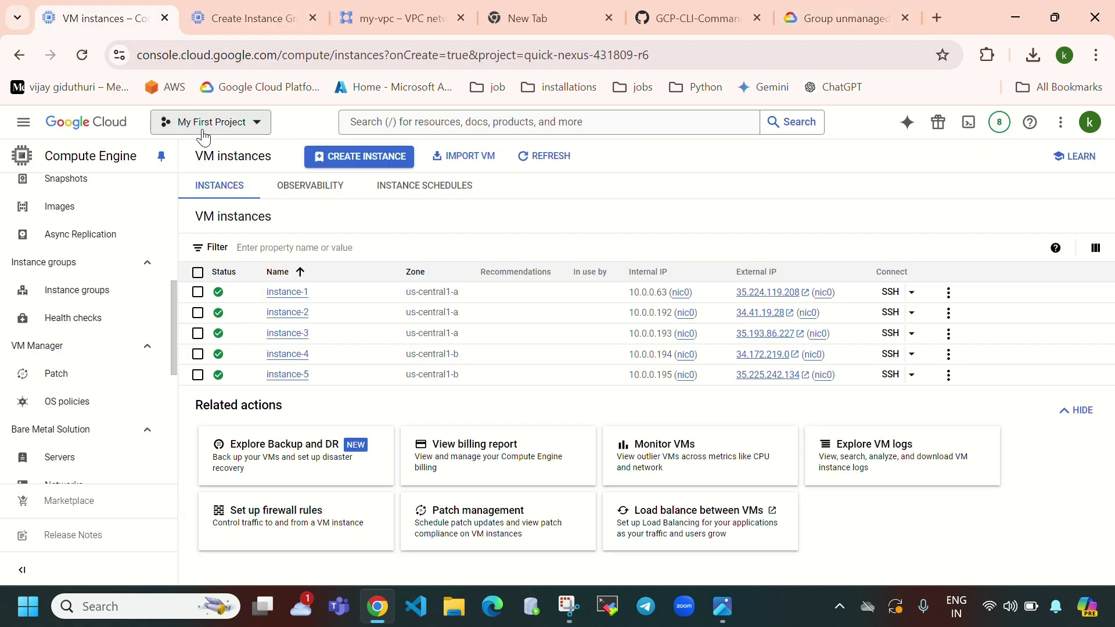
click(212, 132)
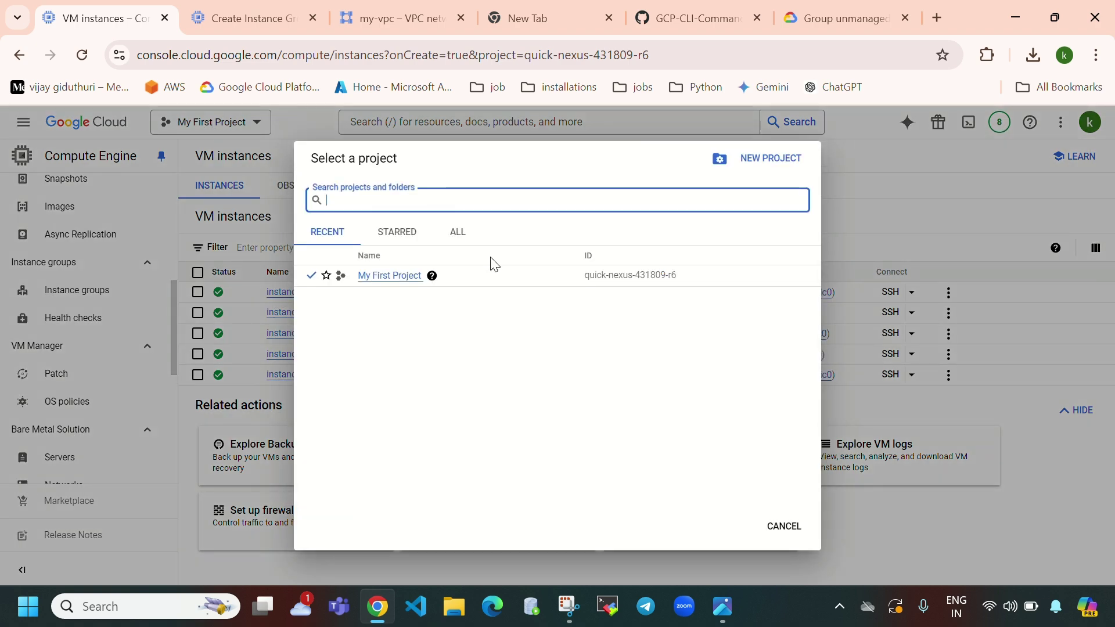
mouse_move(428, 277)
click(836, 7)
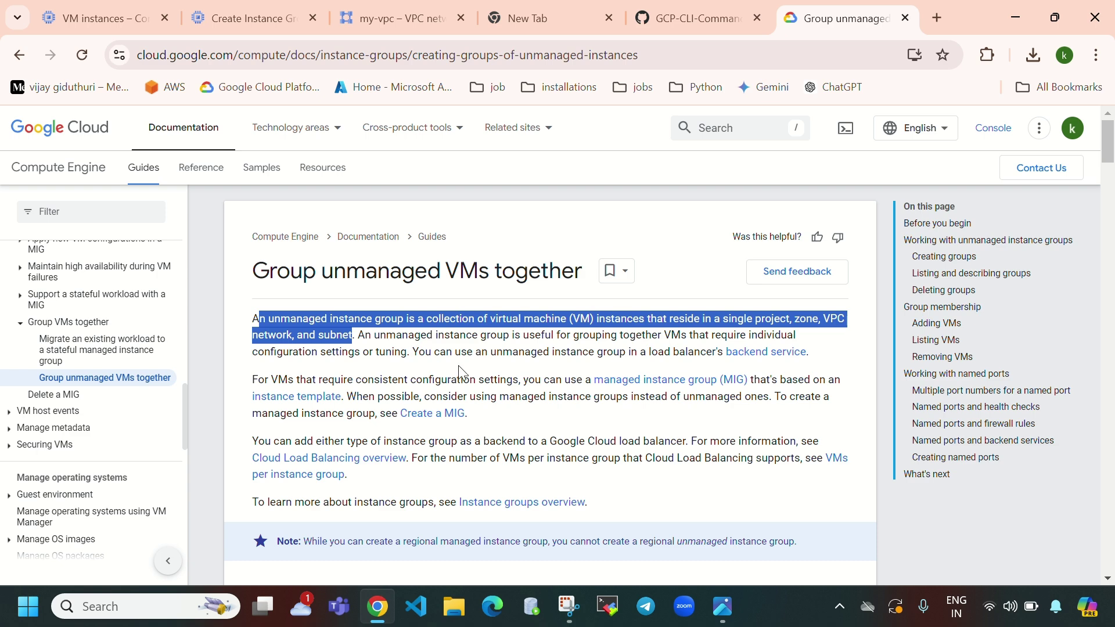
click(114, 22)
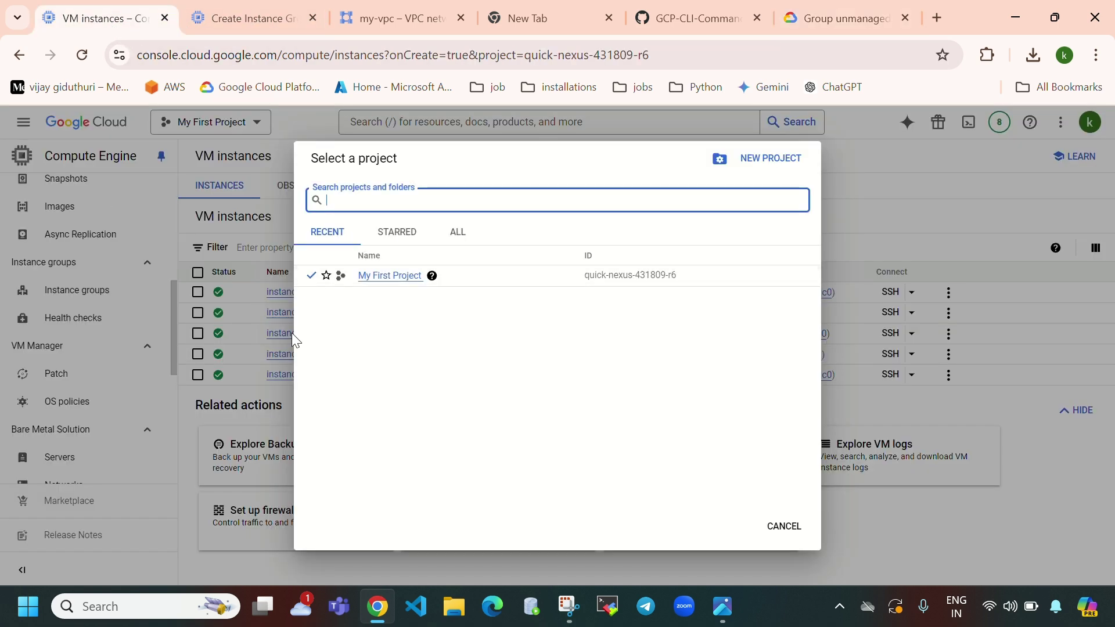
click(224, 32)
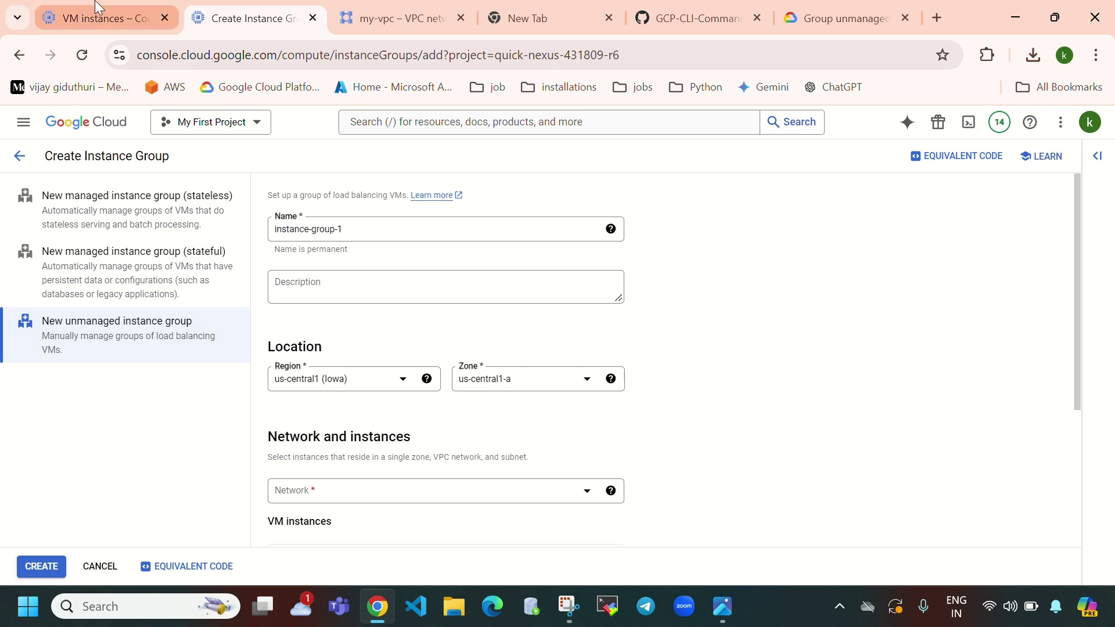
click(61, 16)
click(947, 208)
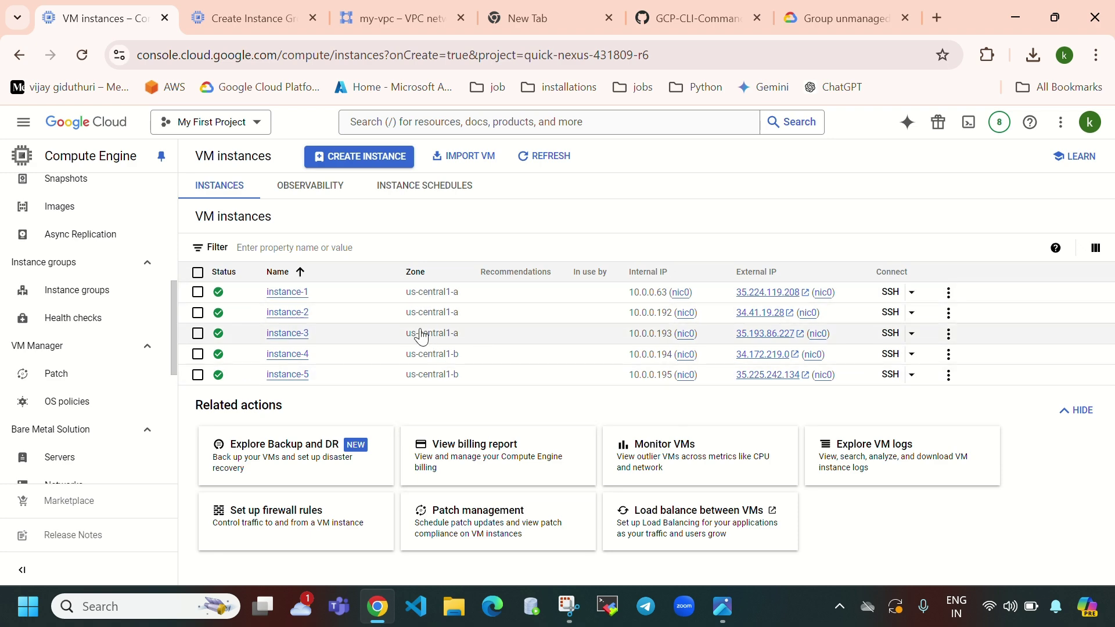
click(224, 21)
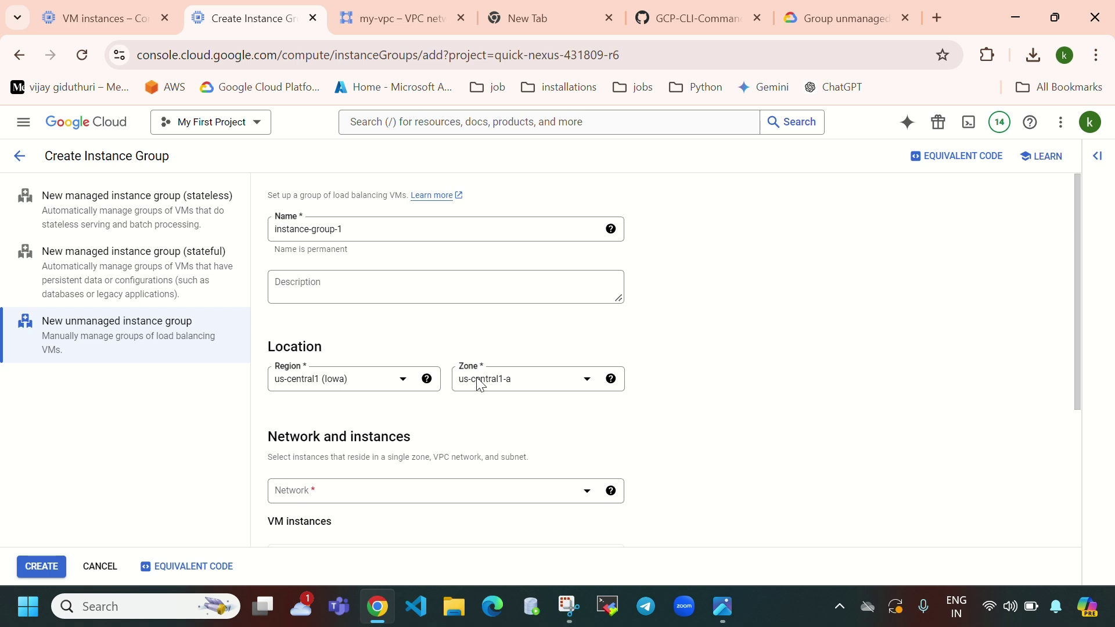
- Edit the instance group's name to include "unmanaged-" and compare the group's location with the VM instances' zones
click(380, 231)
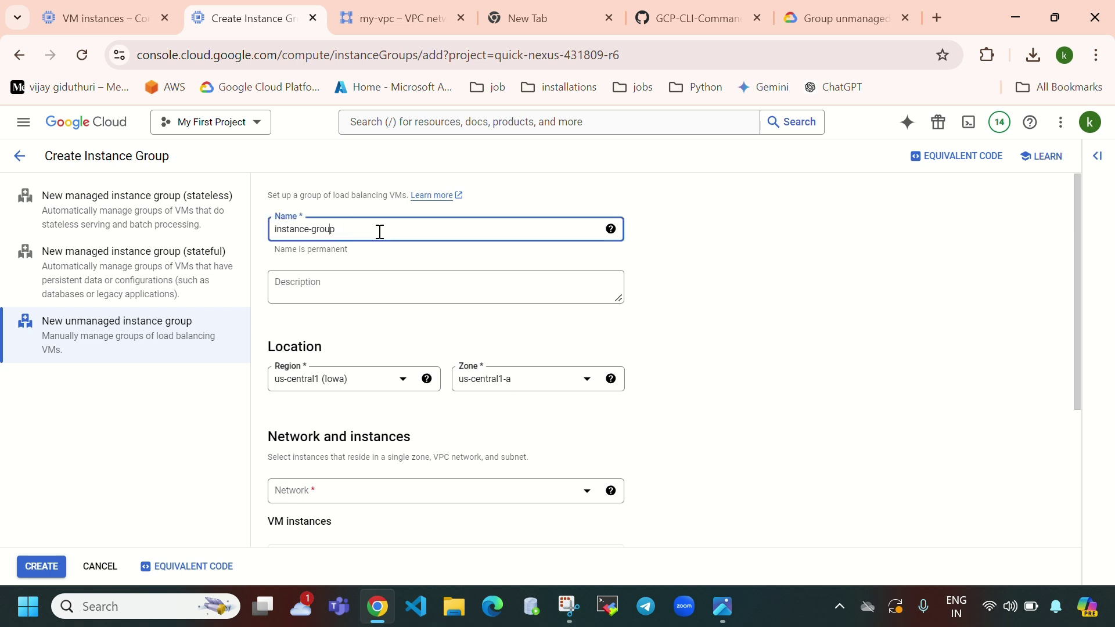
text(unmanaged-)
scroll(426, 355, down, 2)
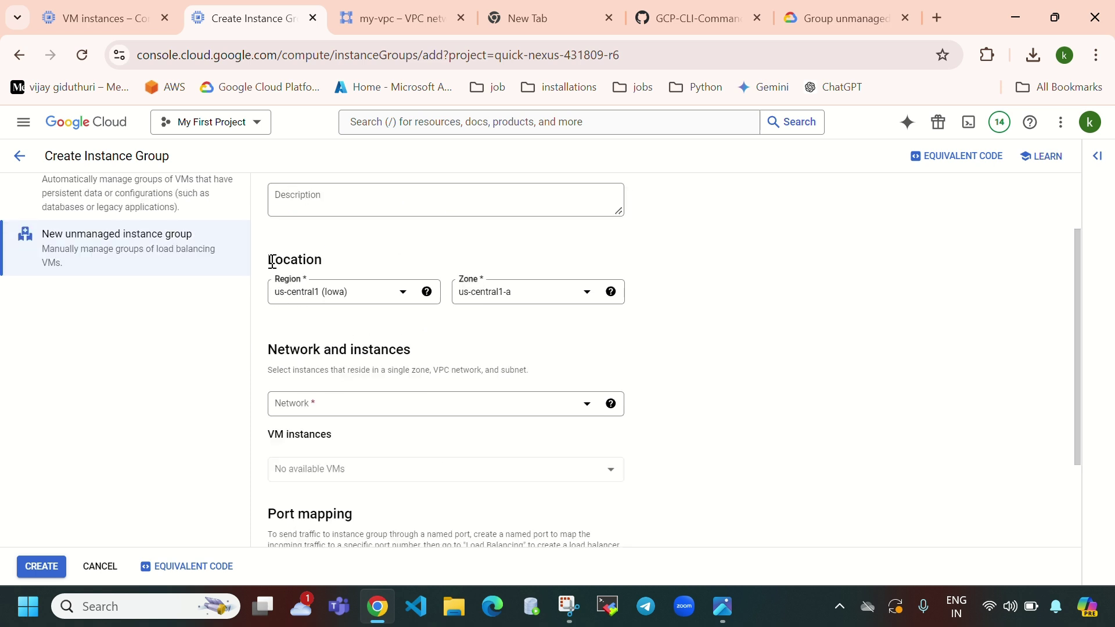
drag(272, 261, 340, 260)
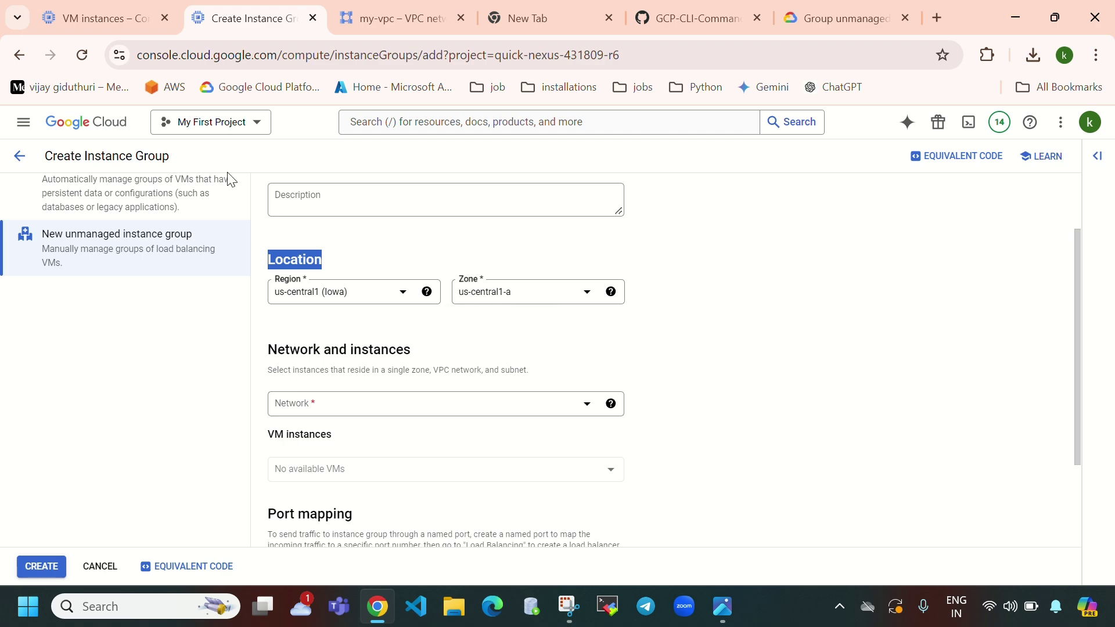
click(102, 18)
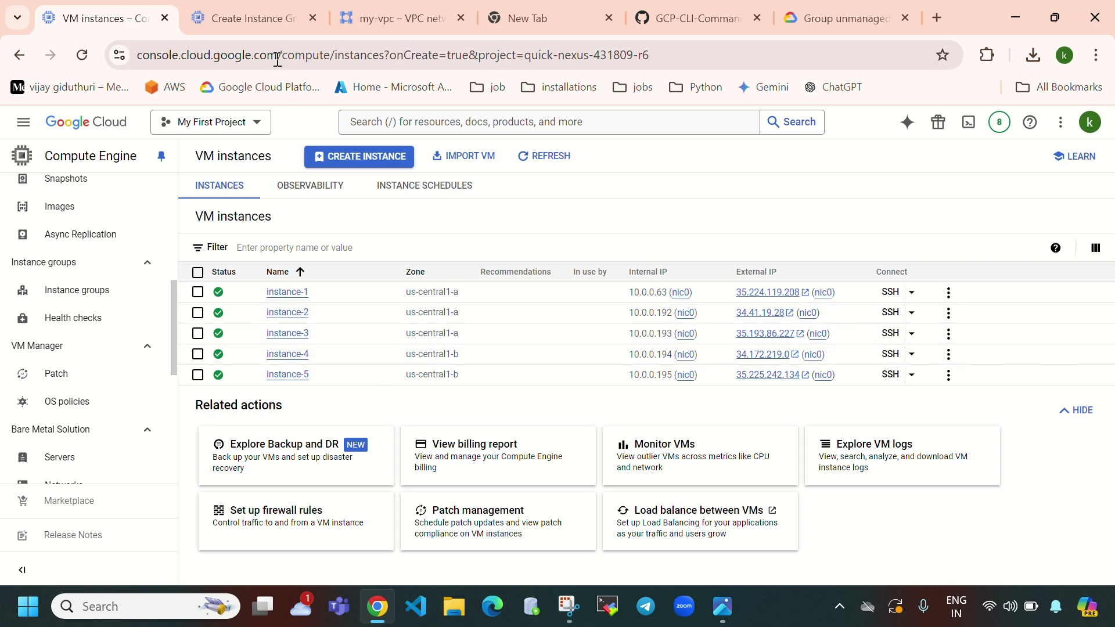
click(249, 18)
scroll(528, 319, down, 1)
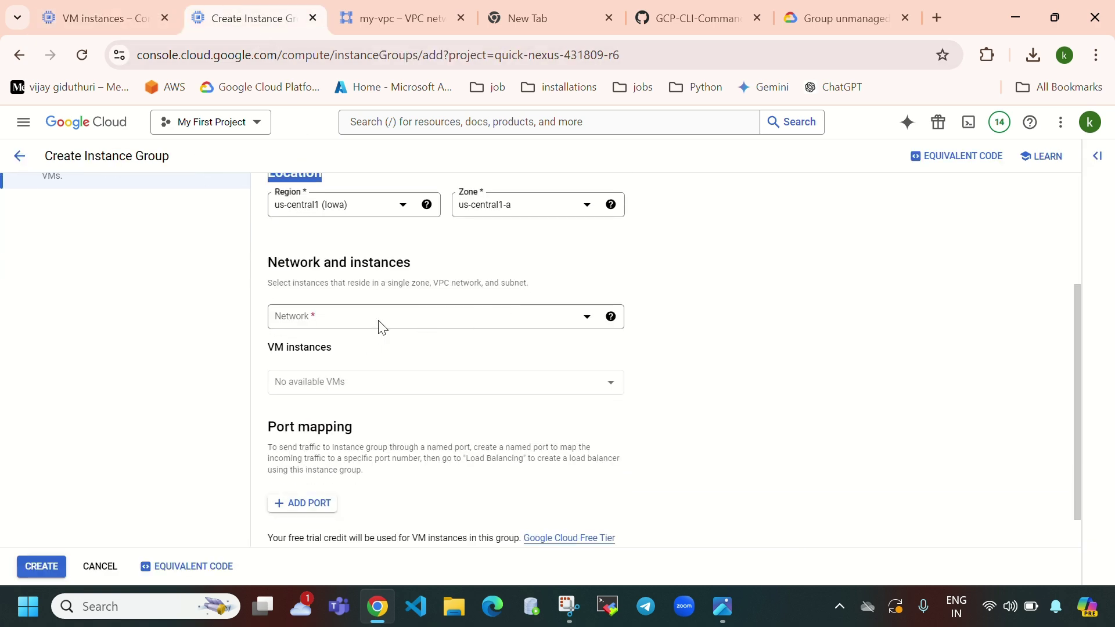
- Set the unmanaged instance group's network to my-vpc
drag(268, 263, 413, 265)
click(460, 316)
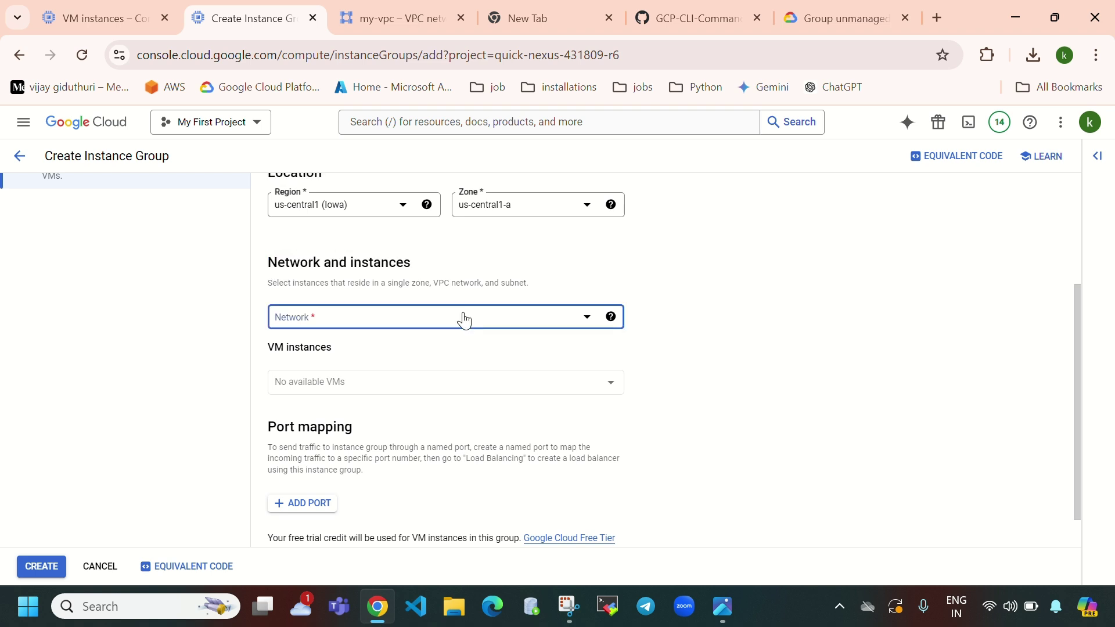
click(399, 399)
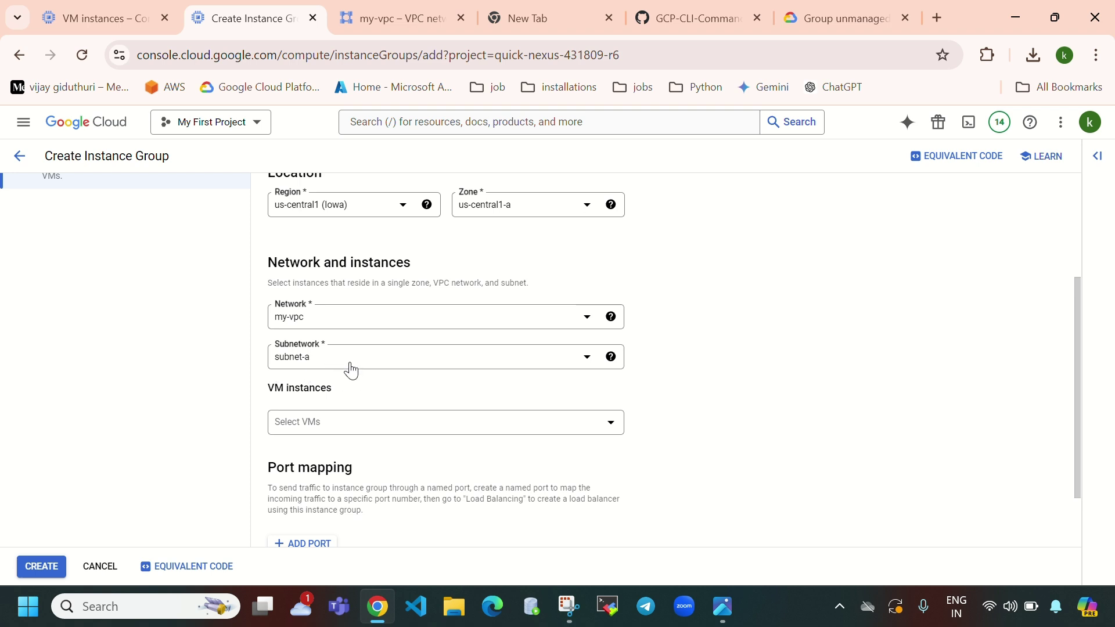
- Examine which VMs are available for the group in us-central1-a and compare them with the zones in the VM instances list
click(474, 430)
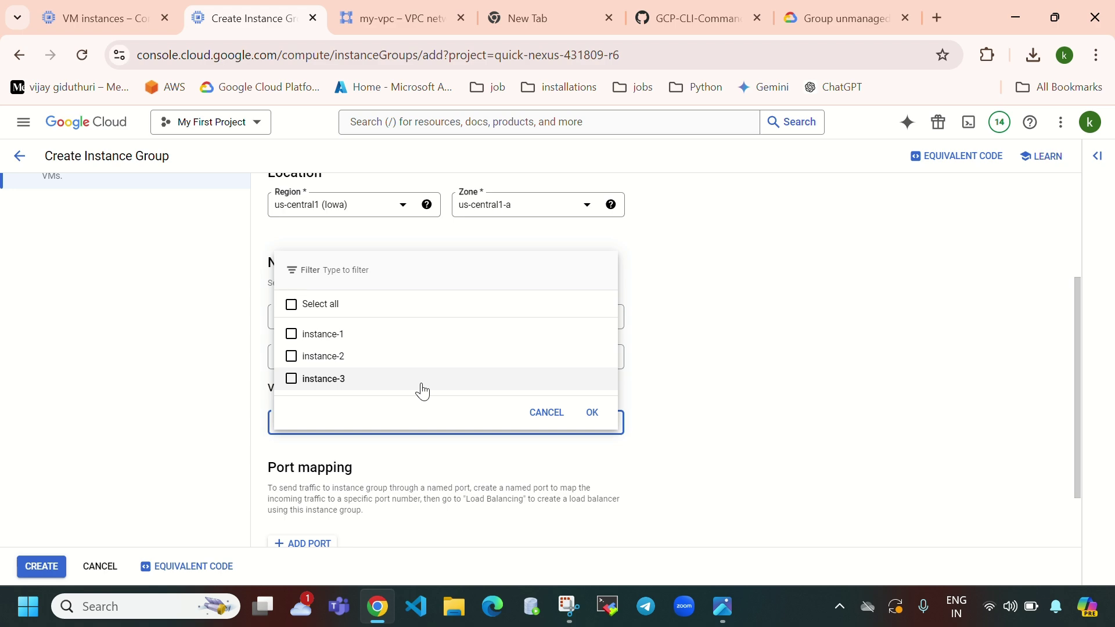
click(104, 12)
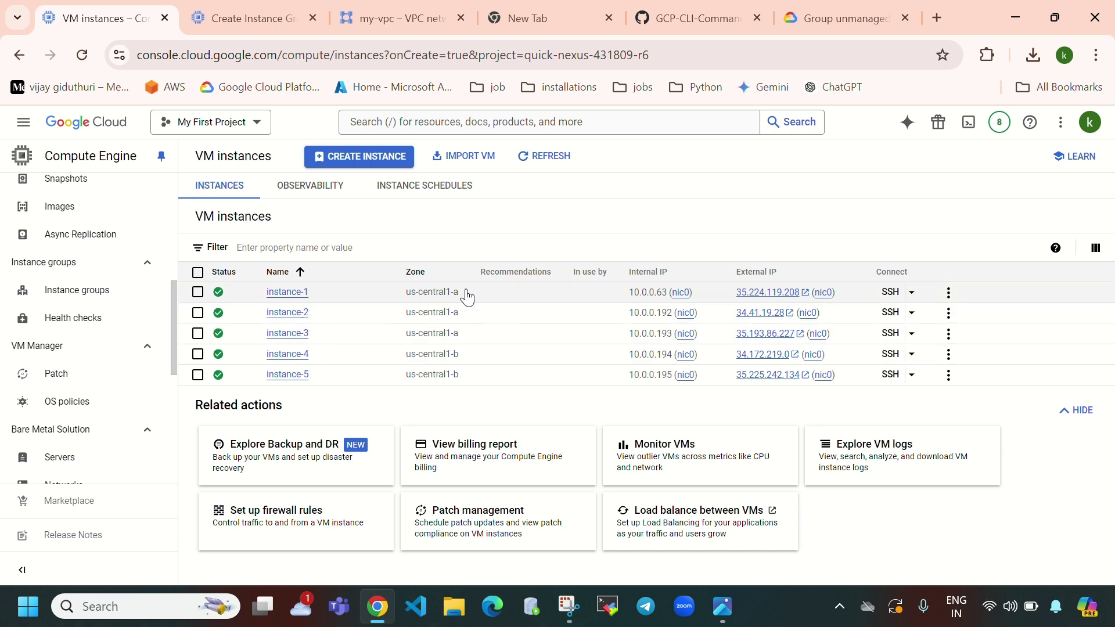
click(287, 23)
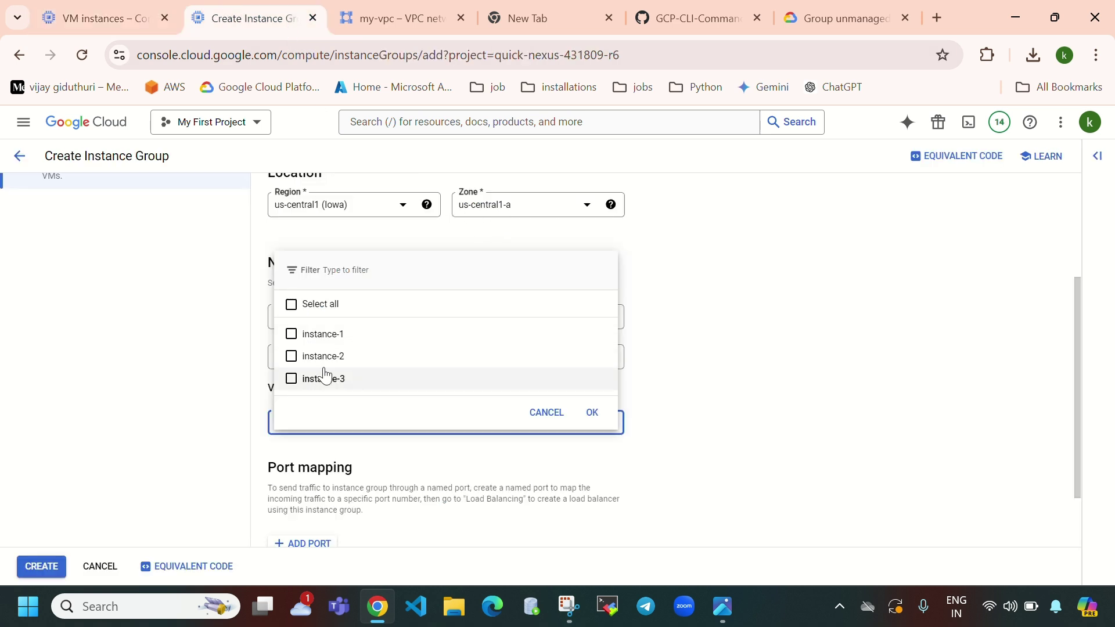
click(825, 292)
- Change the group's zone to us-central1-b and check its available VMs against the VM instances list without selecting any
click(530, 204)
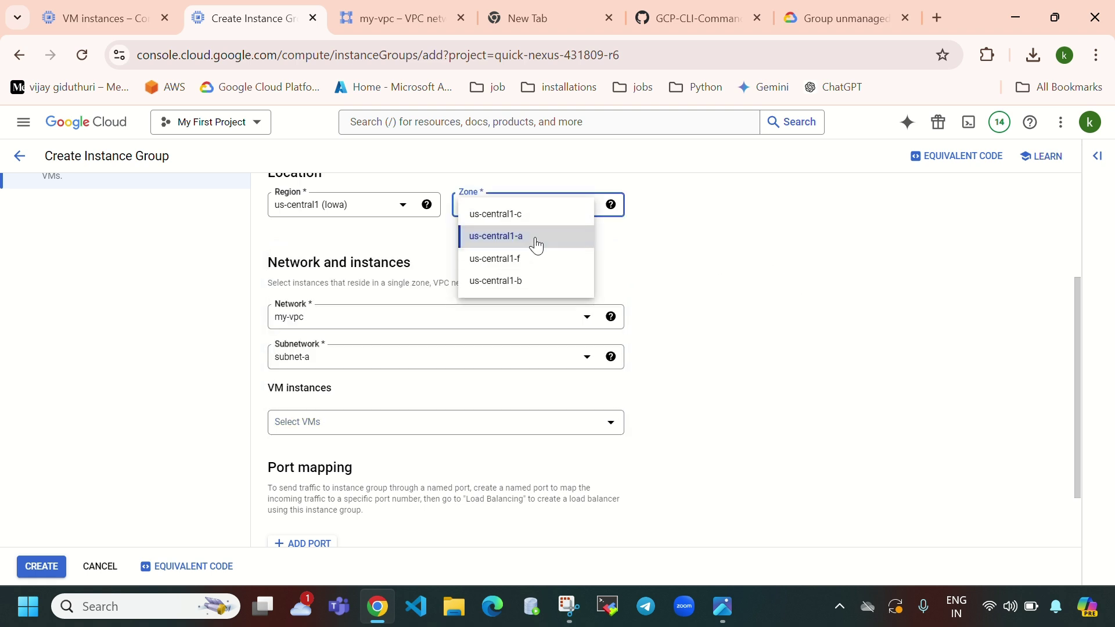
click(531, 282)
click(443, 424)
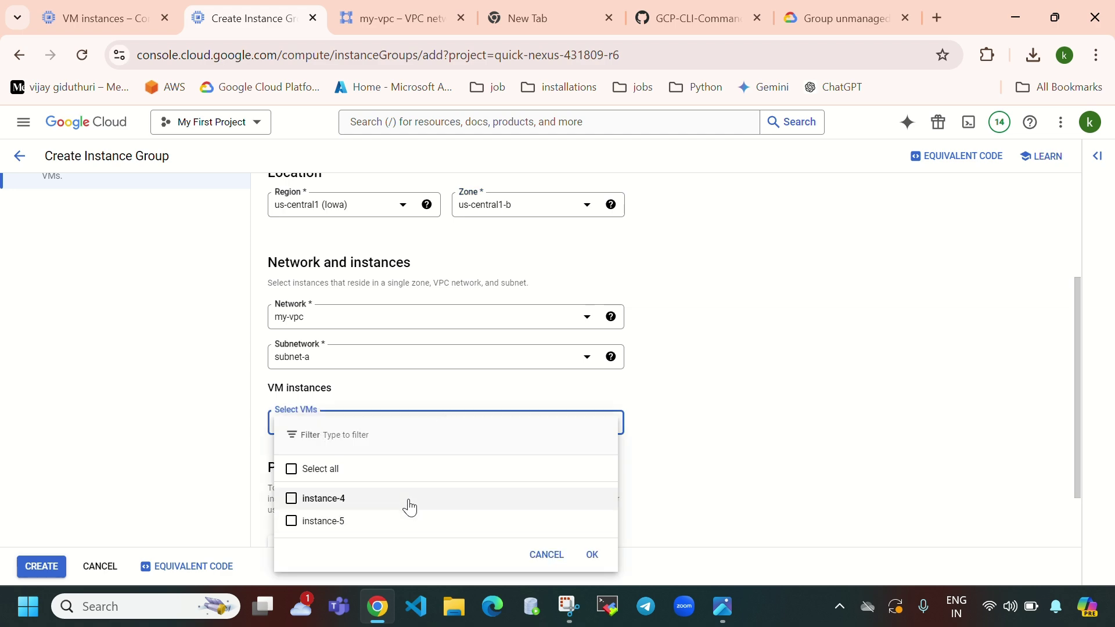
click(102, 16)
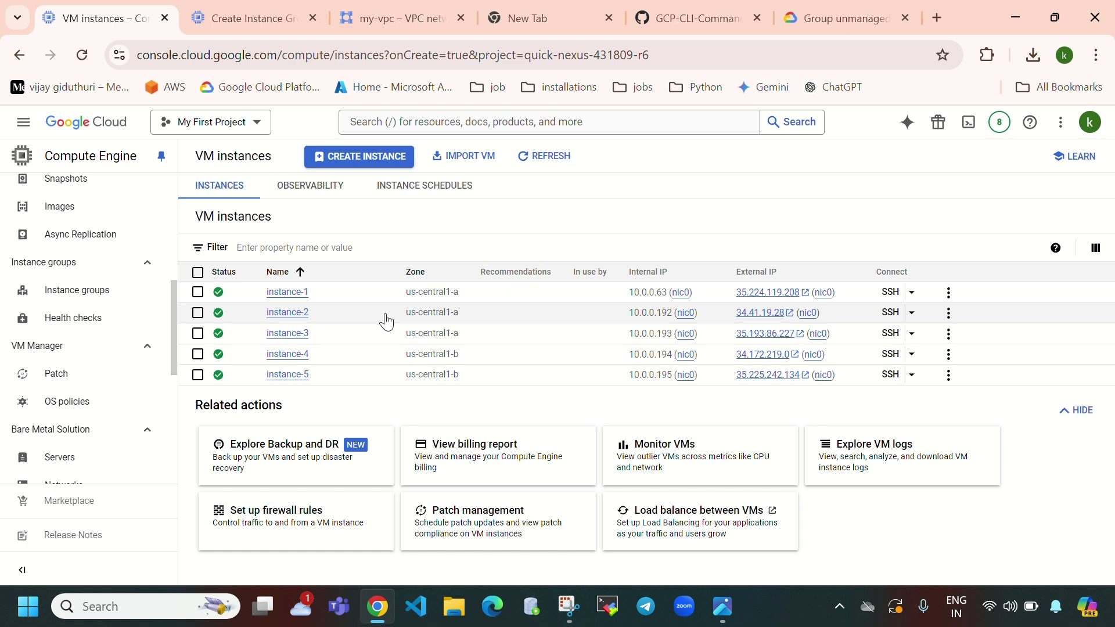
click(246, 21)
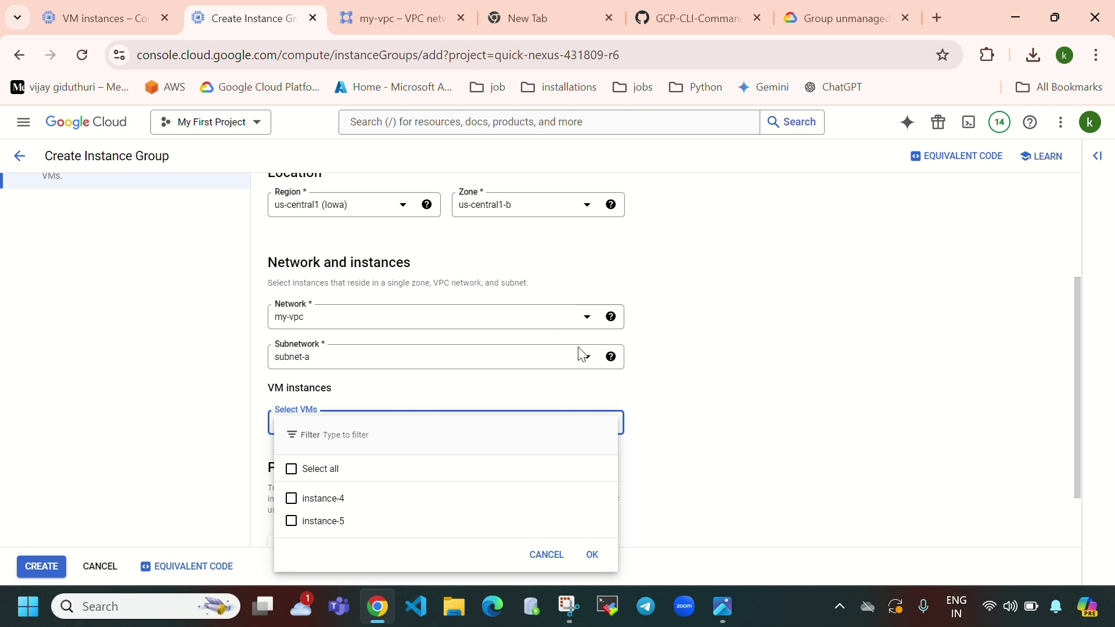
click(640, 351)
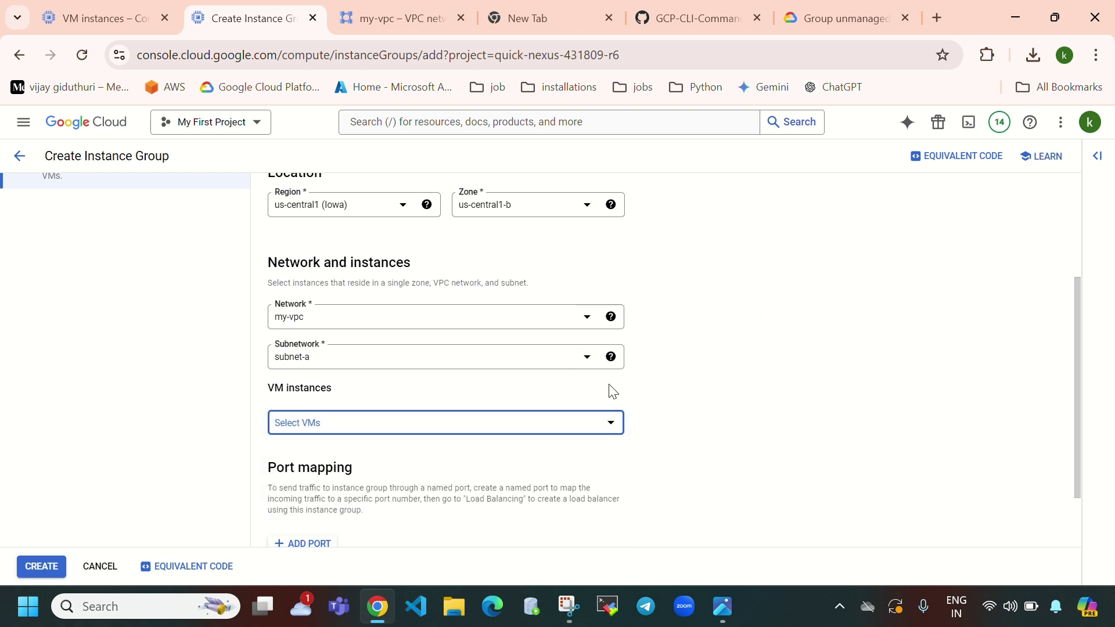
- Set the group's zone to us-central1-a and add instance-1, instance-2 and instance-3 as its VM instances
click(542, 209)
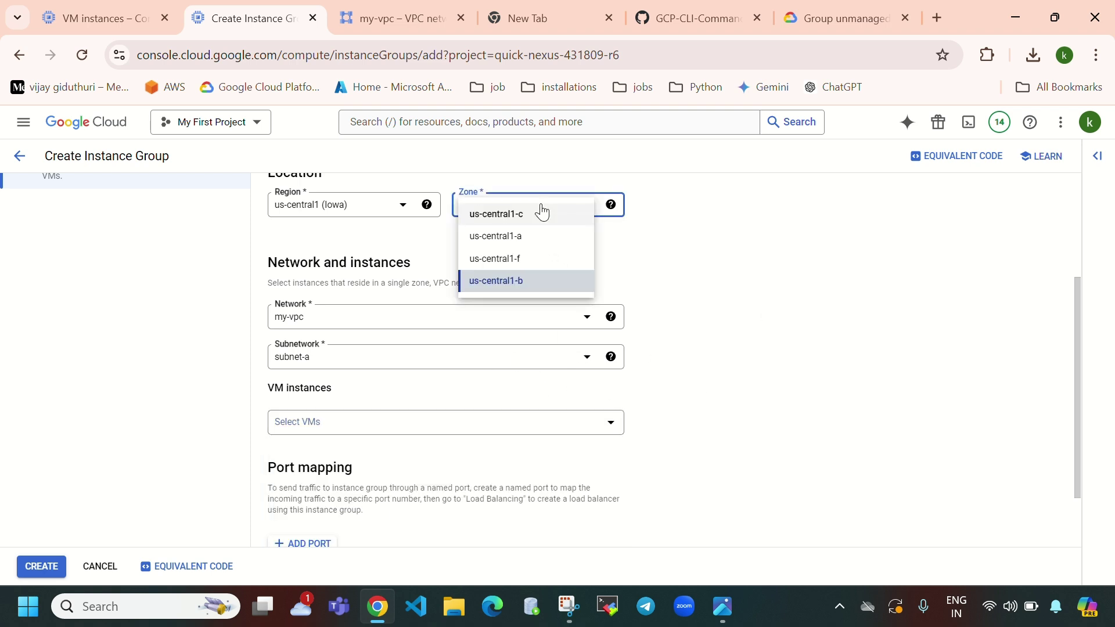
click(540, 236)
click(463, 422)
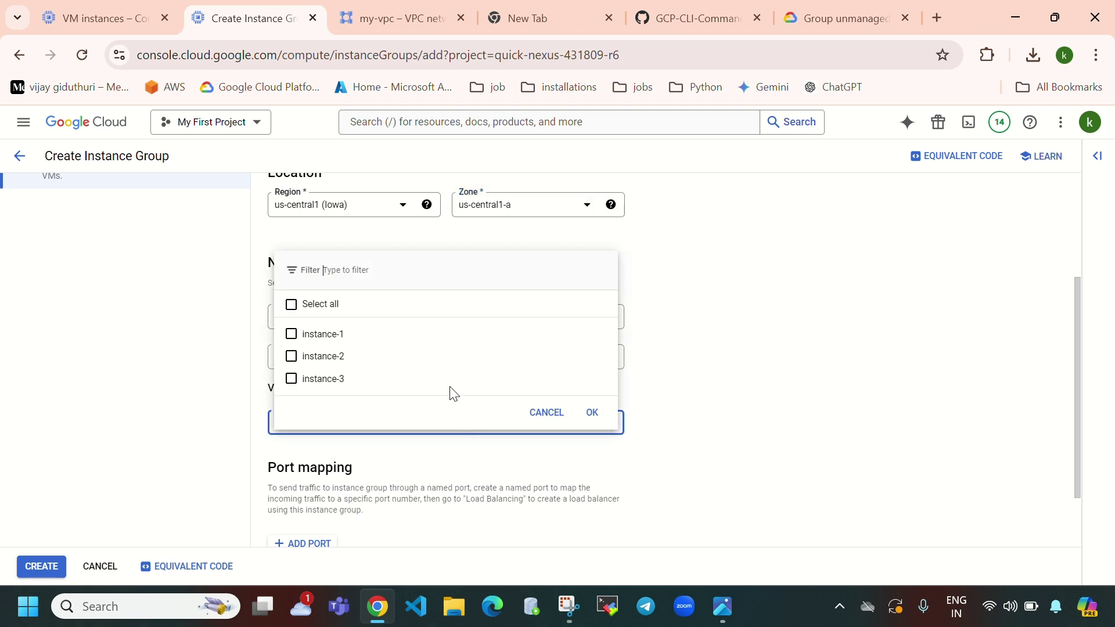
click(292, 306)
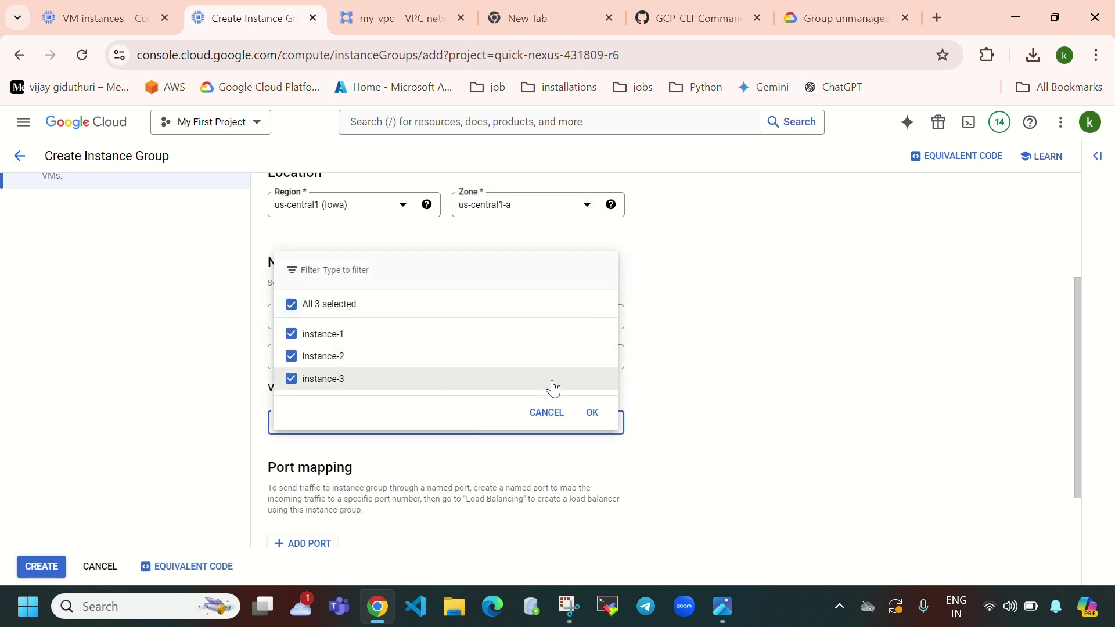
click(592, 413)
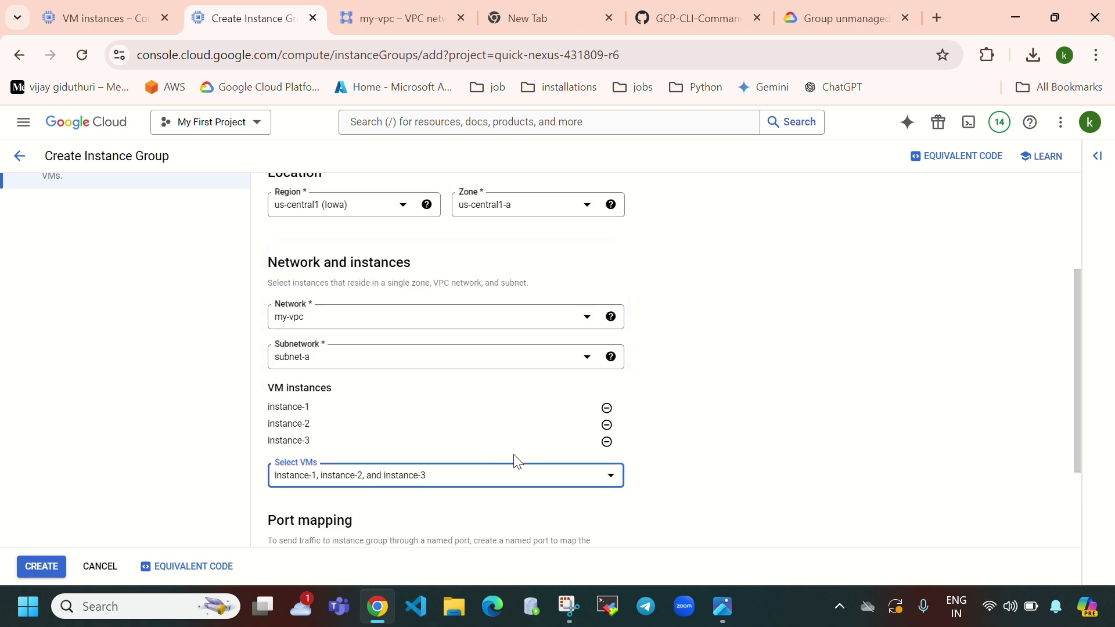
- Add a port mapping named "port" with port number 80 and create the unmanaged instance group
scroll(677, 450, down, 2)
drag(268, 384, 364, 407)
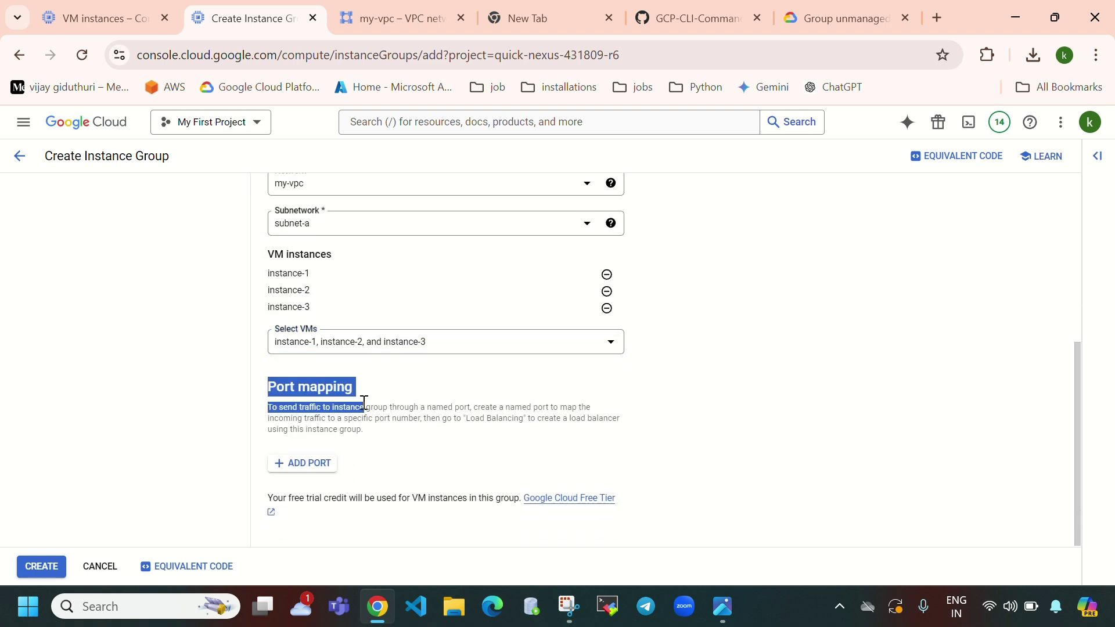
click(322, 472)
click(360, 473)
text(p)
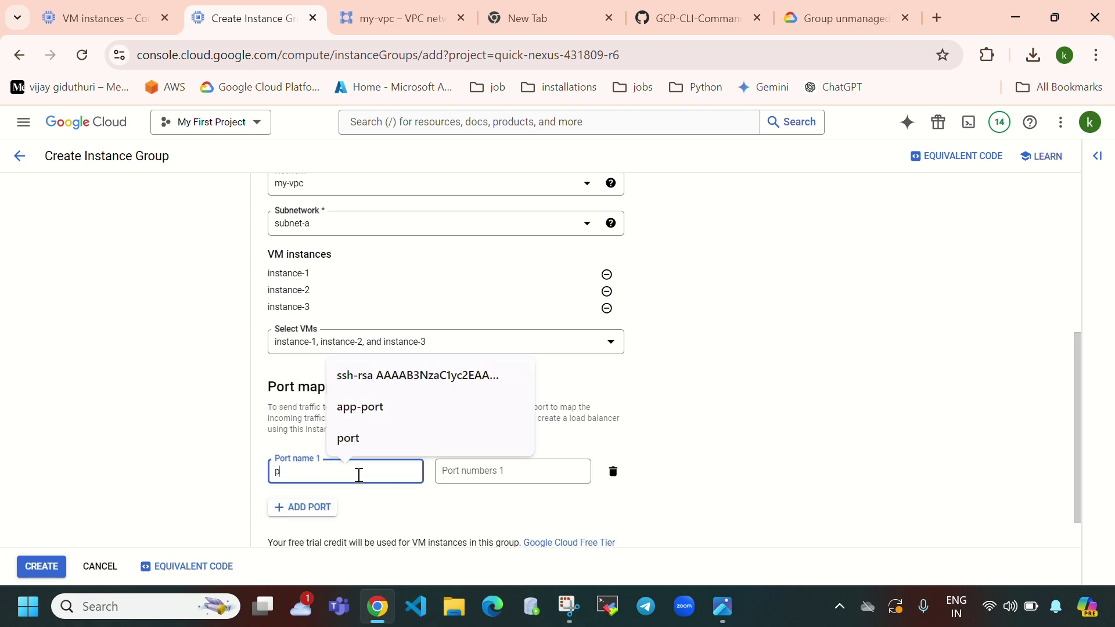
text(ort)
drag(359, 474, 274, 471)
click(486, 467)
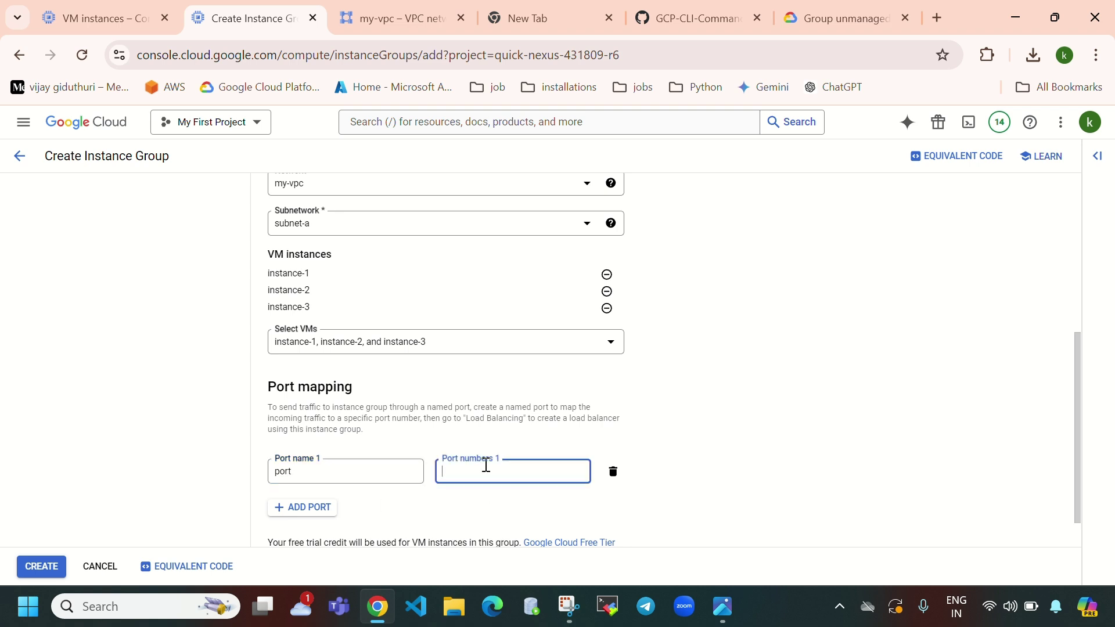
text(80)
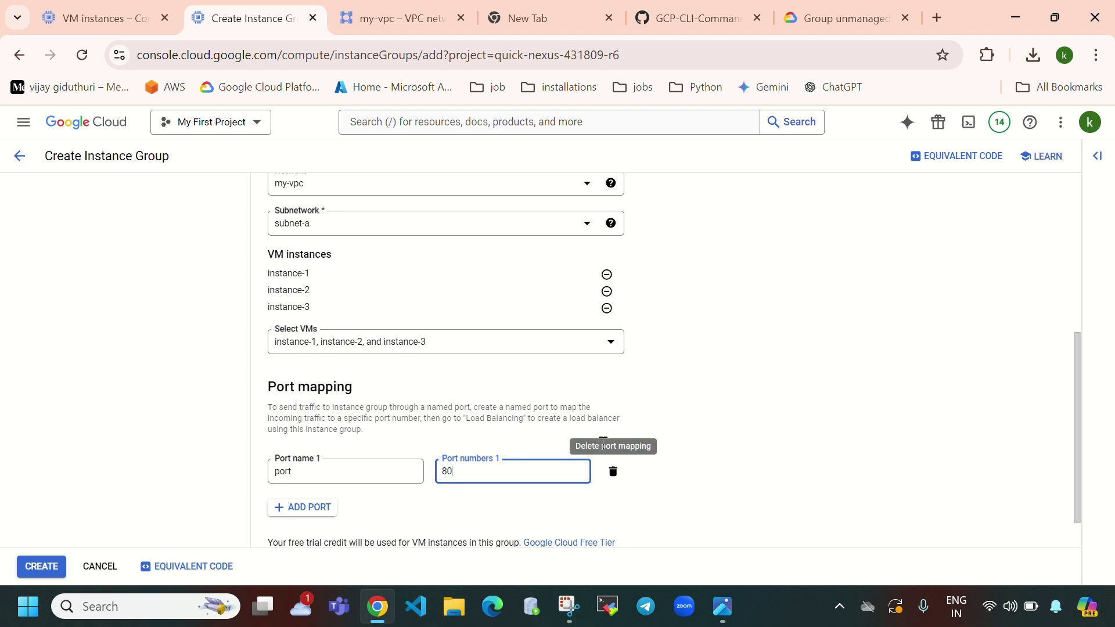
scroll(320, 370, down, 1)
click(32, 567)
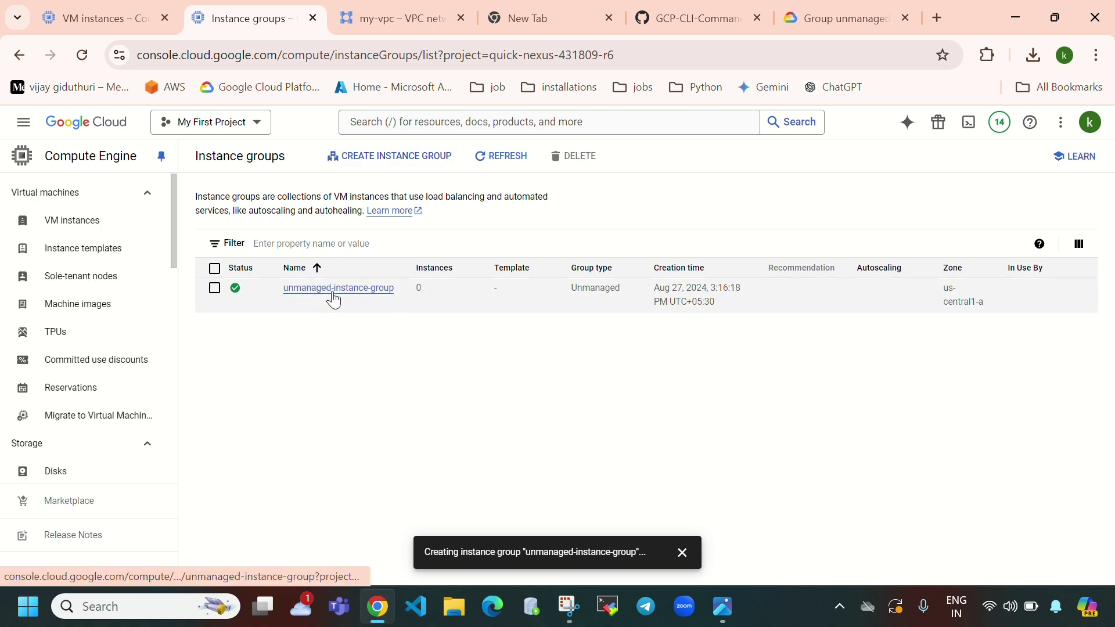
- Refresh the instance groups list, then check unmanaged-instance-group's details and its creation progress in the notifications
click(489, 157)
triple_click(443, 286)
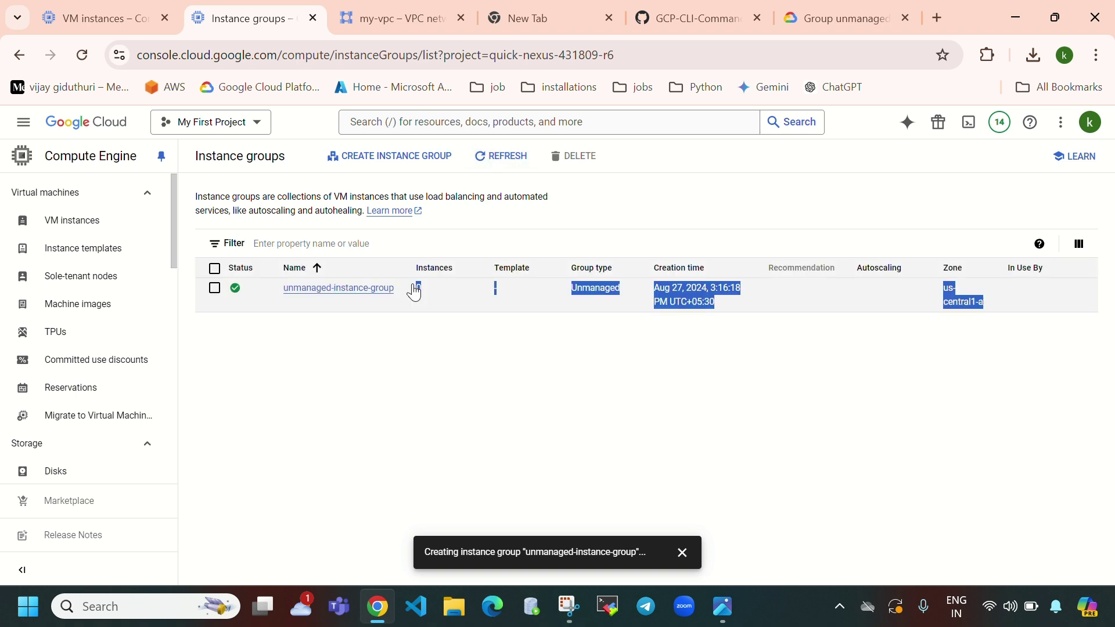
click(500, 174)
drag(486, 378, 336, 290)
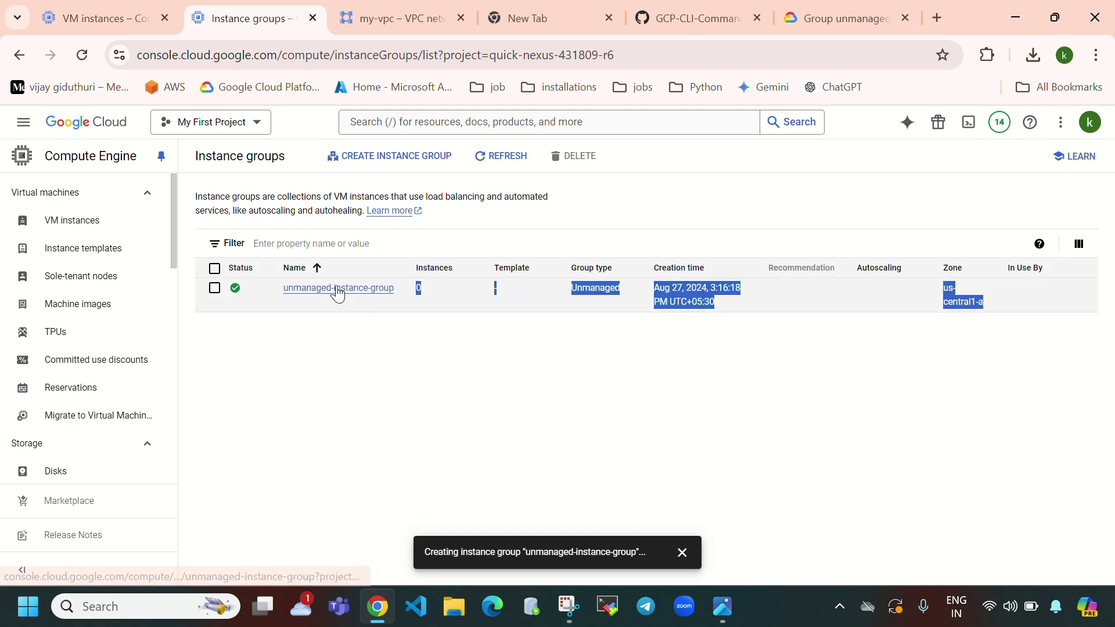
click(336, 290)
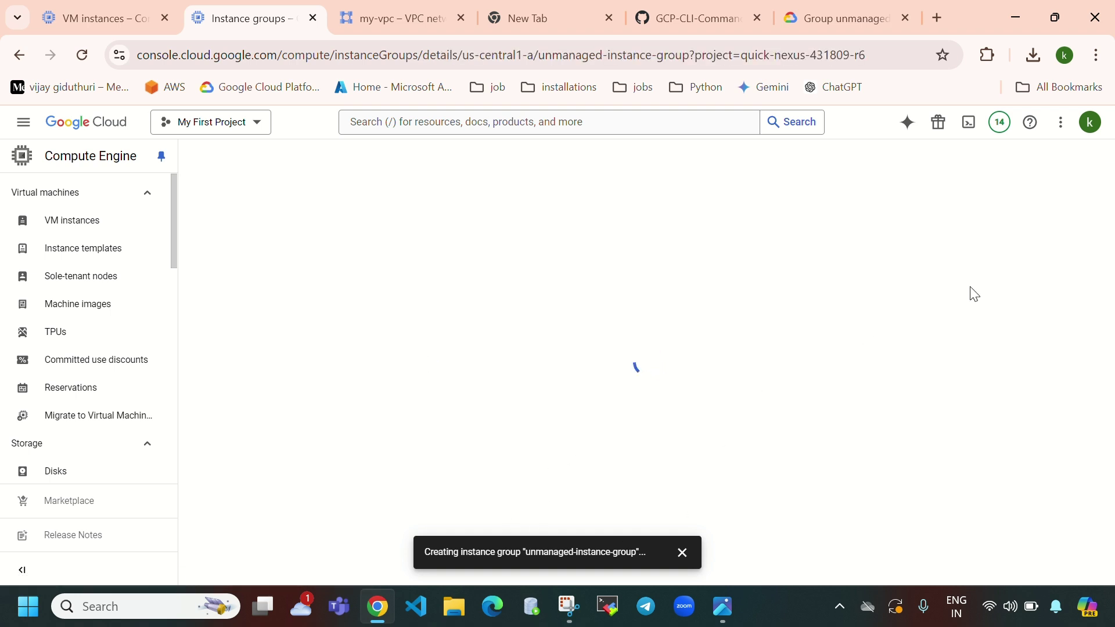
click(999, 123)
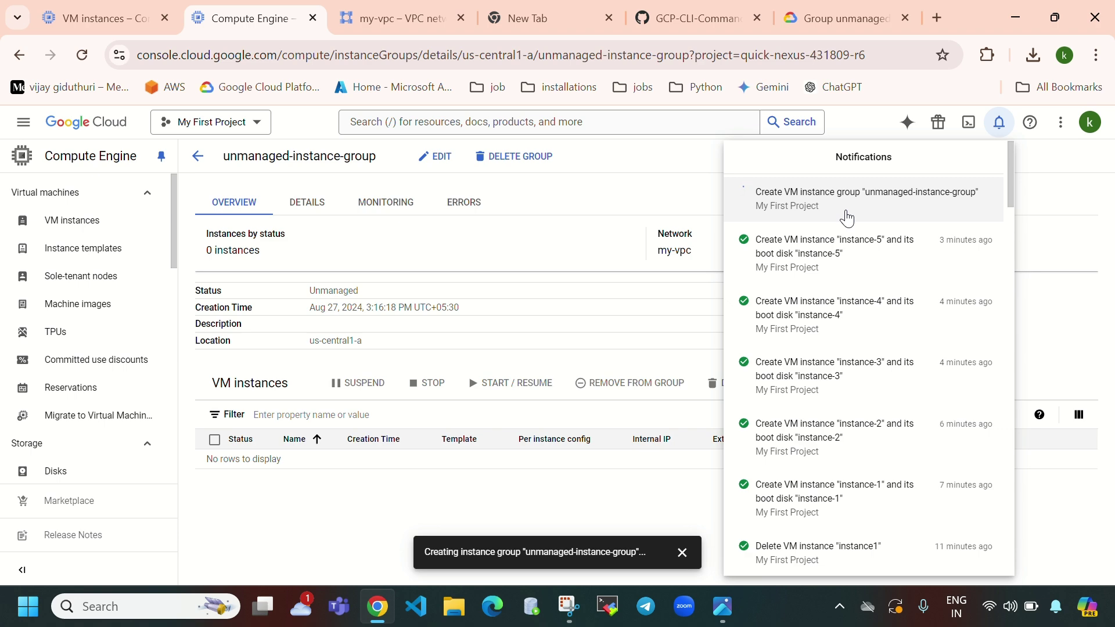
- Copy instance-1's external IP from the VM instances list and check the web page it serves in a separate browser tab
click(119, 23)
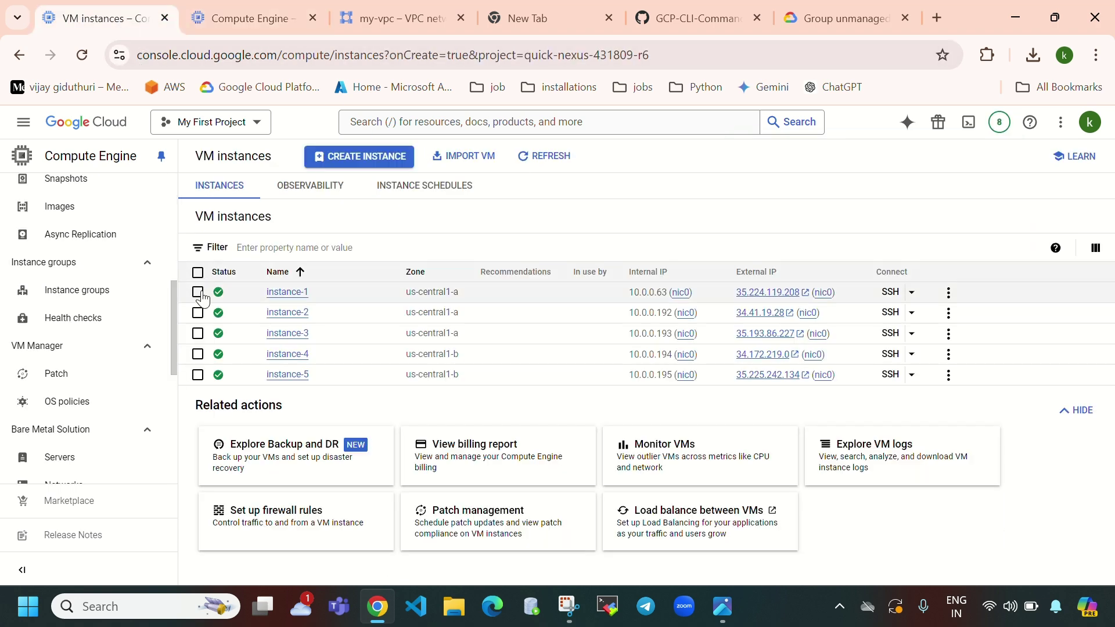
click(846, 292)
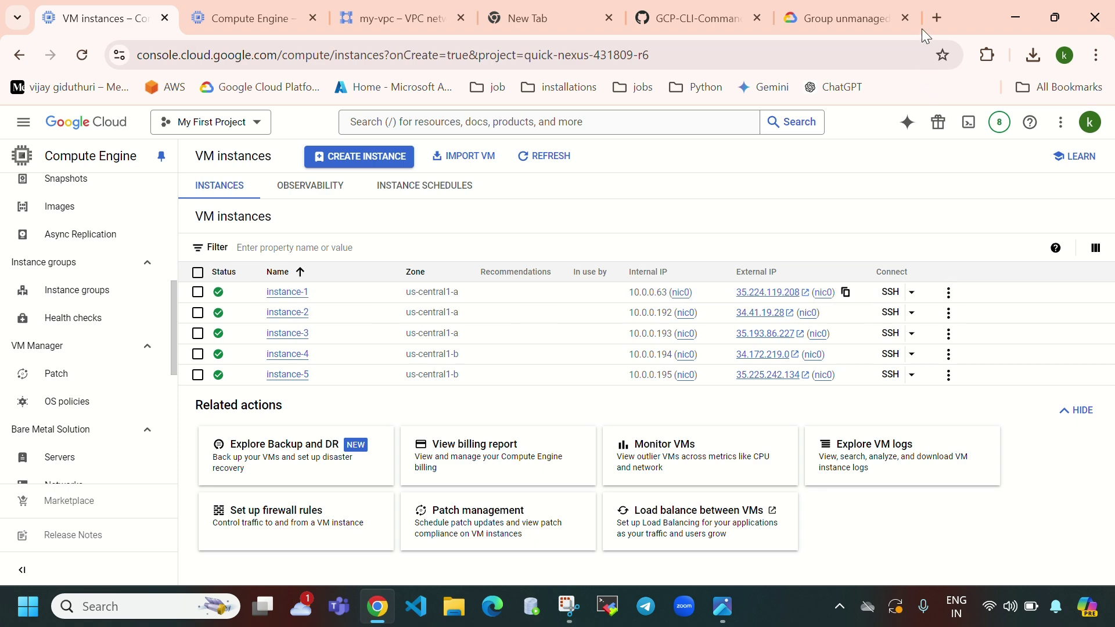
click(935, 18)
click(514, 296)
key(ctrl+v)
key(Return)
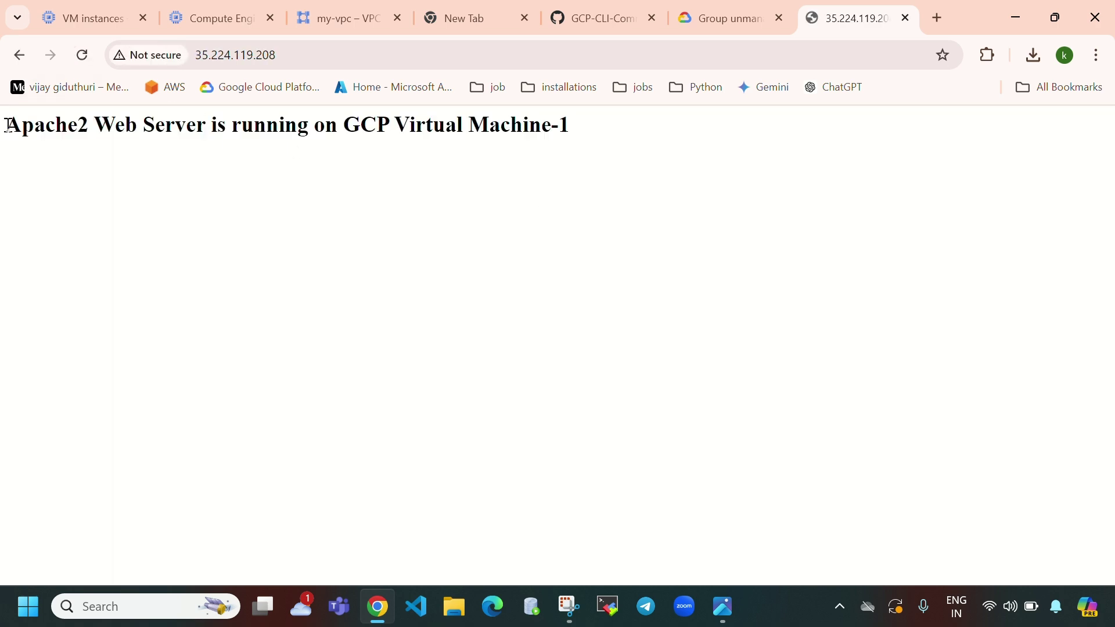
drag(9, 125, 578, 149)
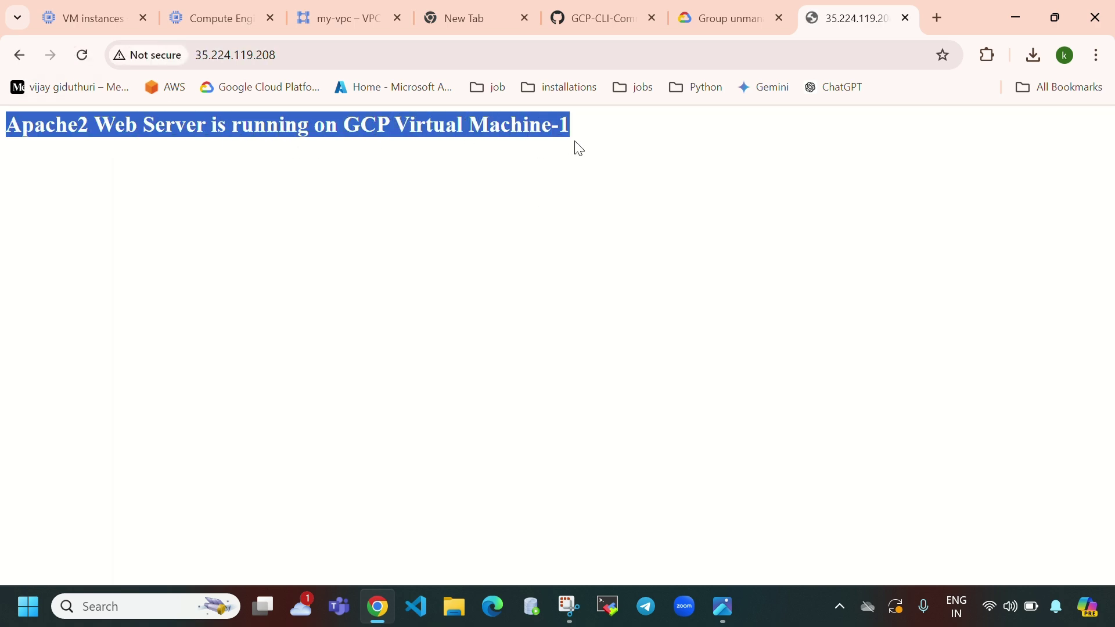
click(590, 163)
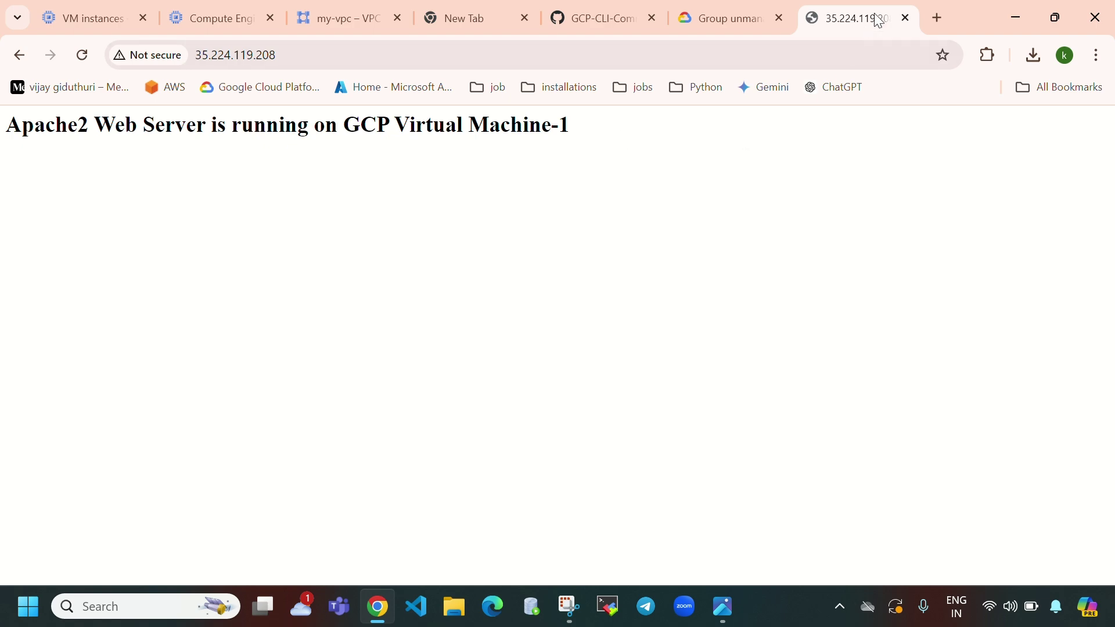
click(905, 23)
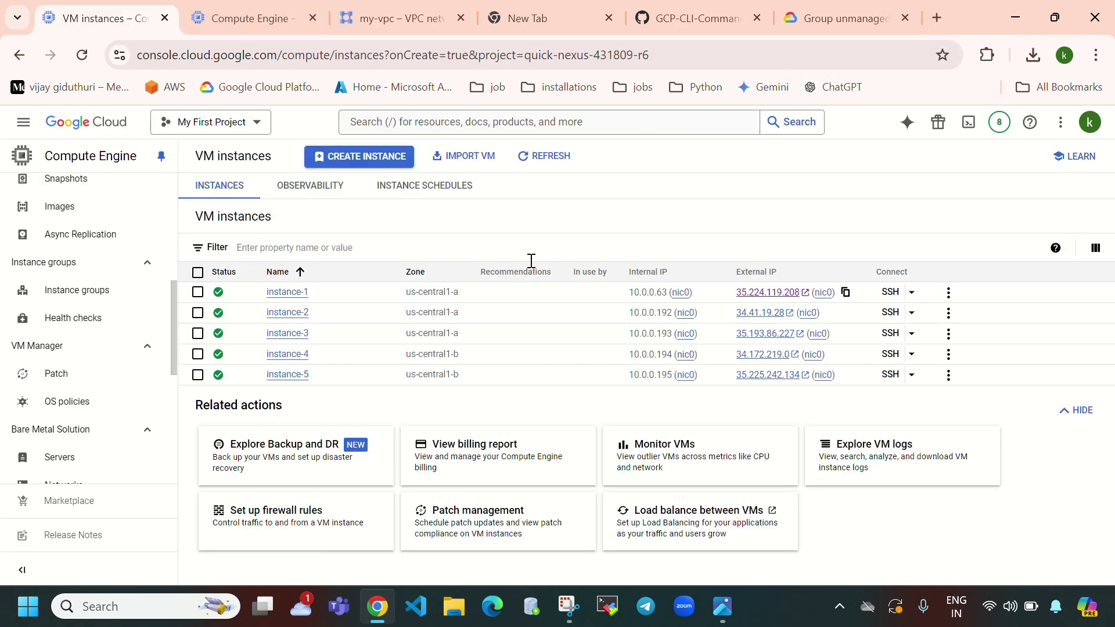
- Check the web page served at instance-2's external IP in a separate browser tab, then close it
click(831, 316)
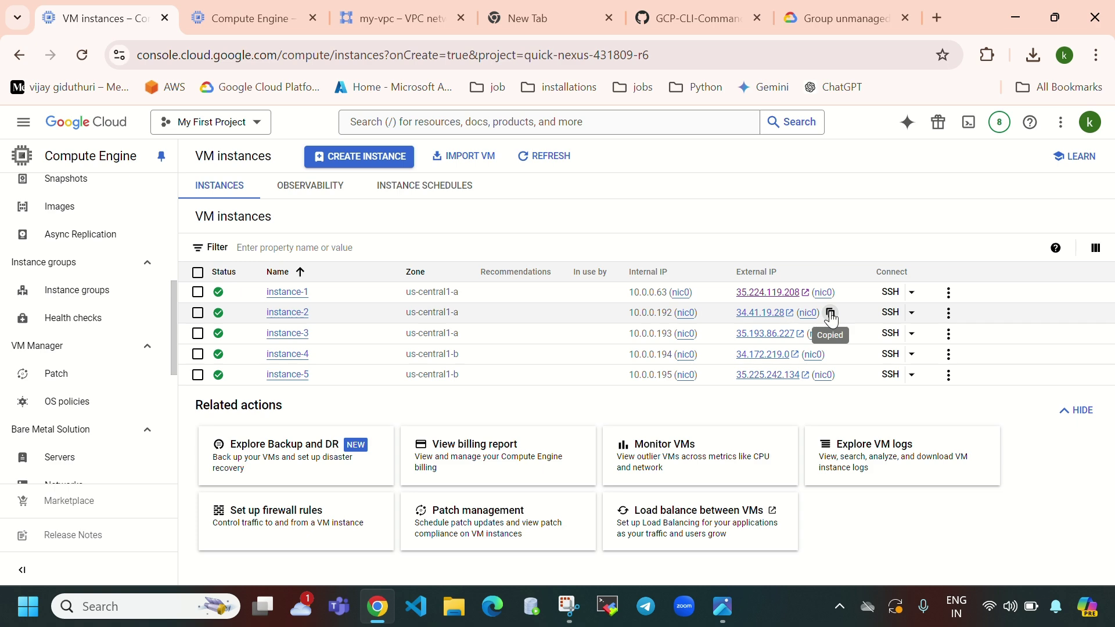
click(937, 17)
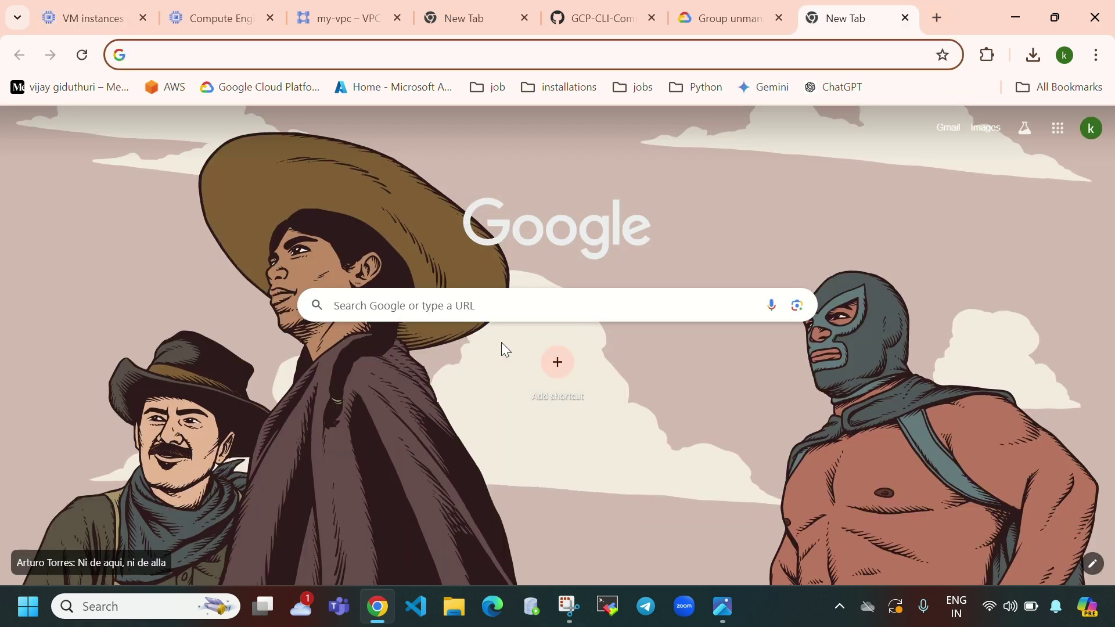
click(507, 307)
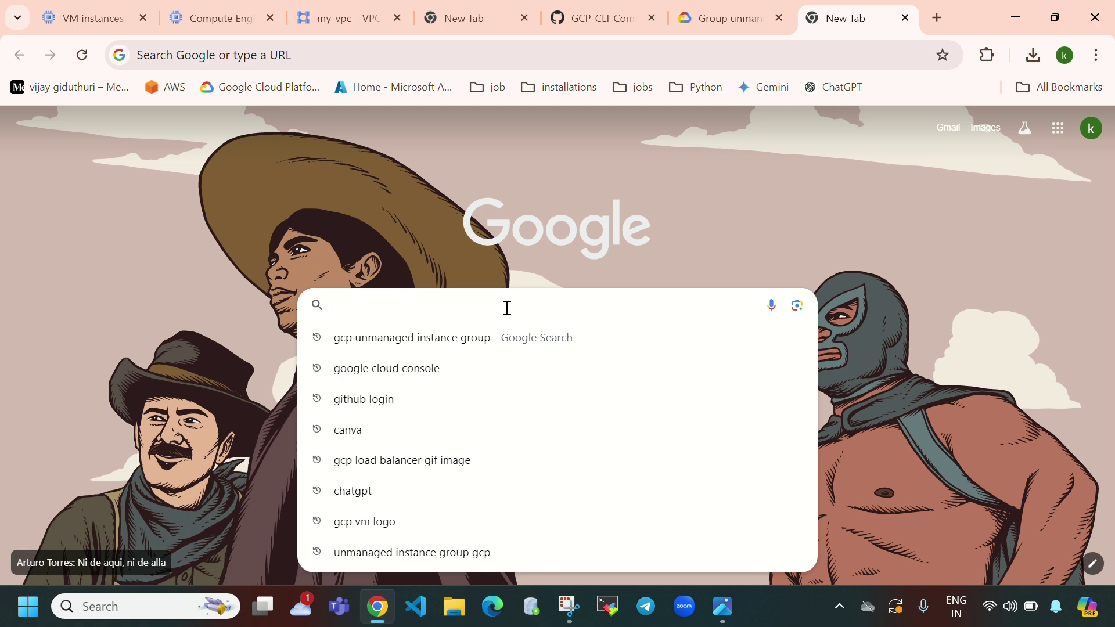
key(ctrl+v)
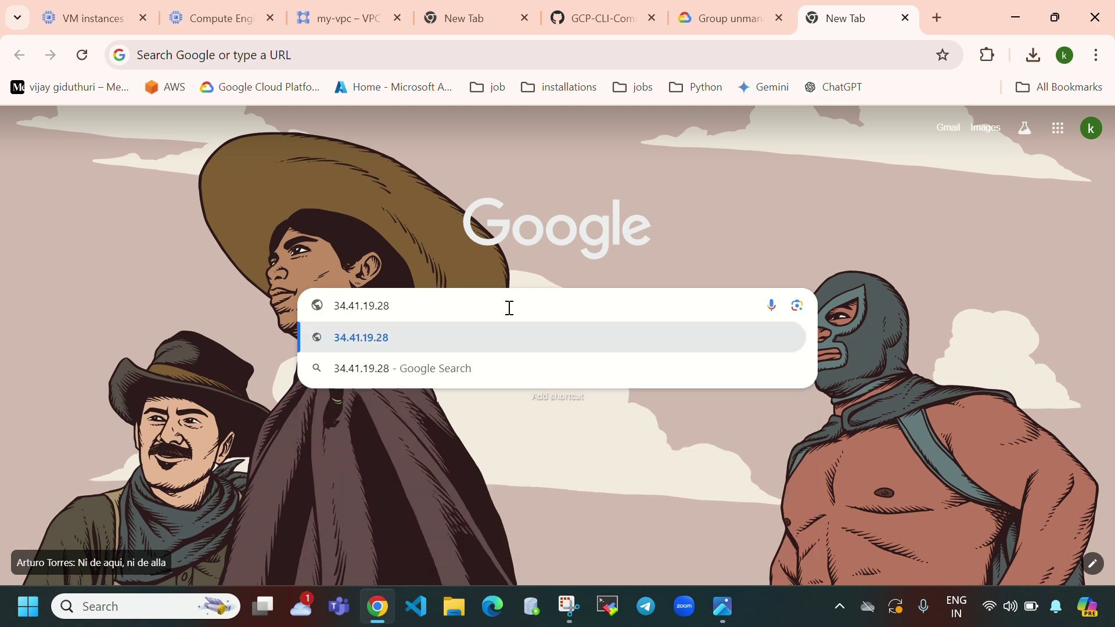
key(Return)
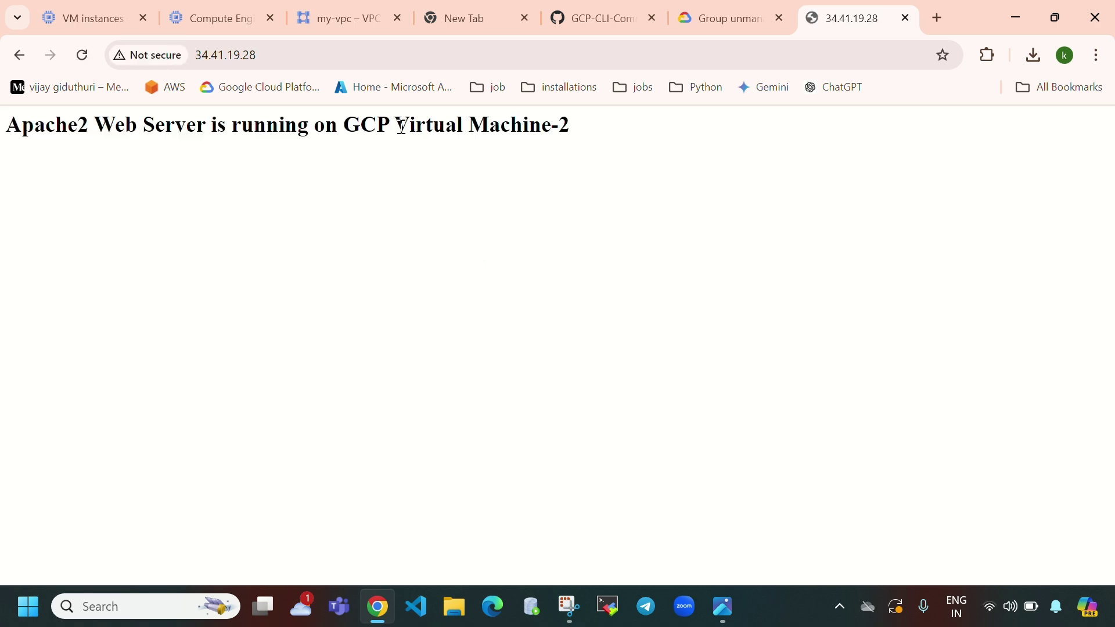
drag(401, 126, 590, 150)
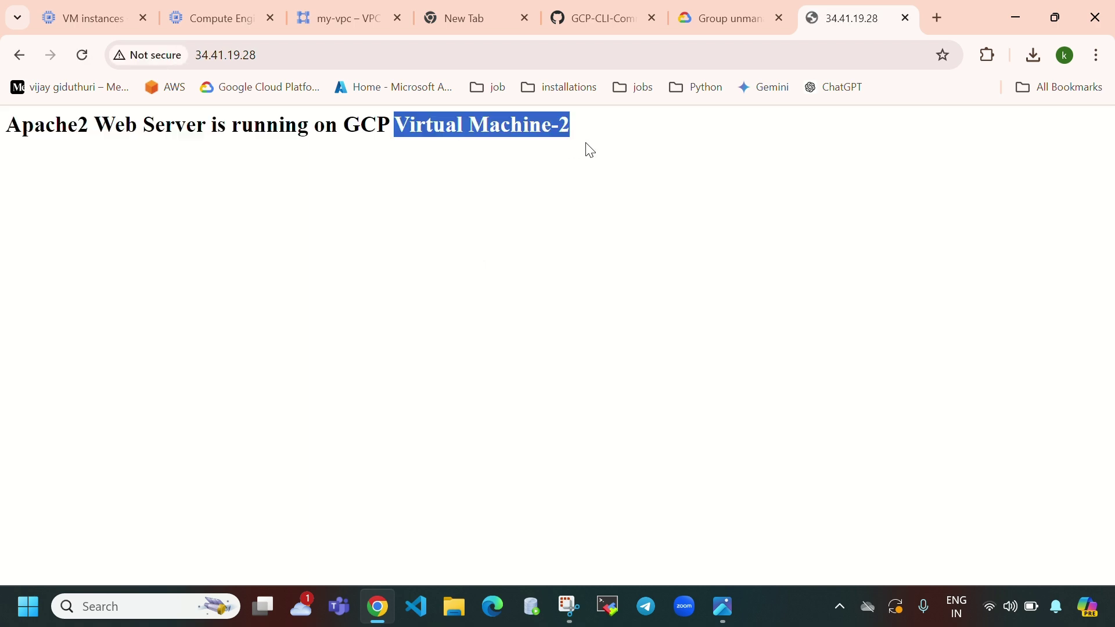
click(905, 19)
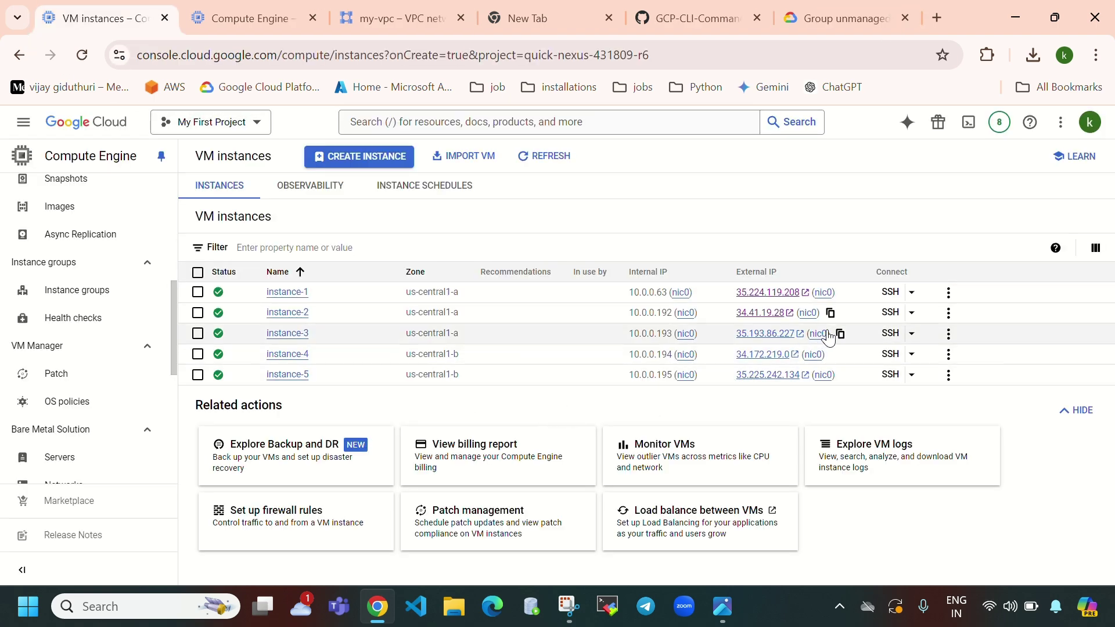
- Check the web page served at instance-3's external IP in a separate browser tab, then close it
click(936, 17)
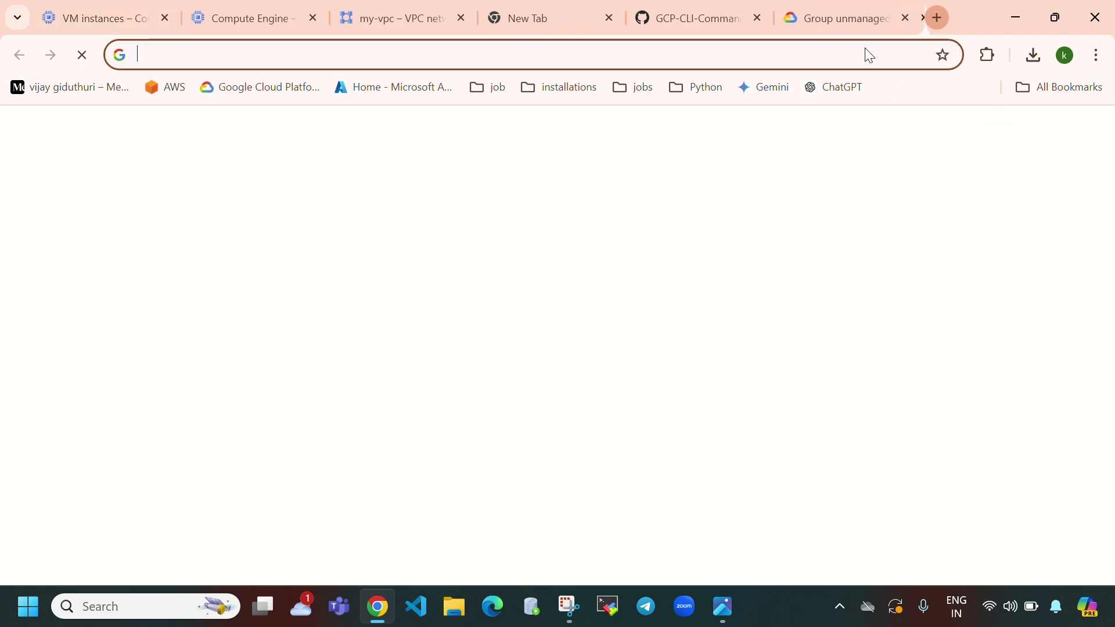
key(ctrl+v)
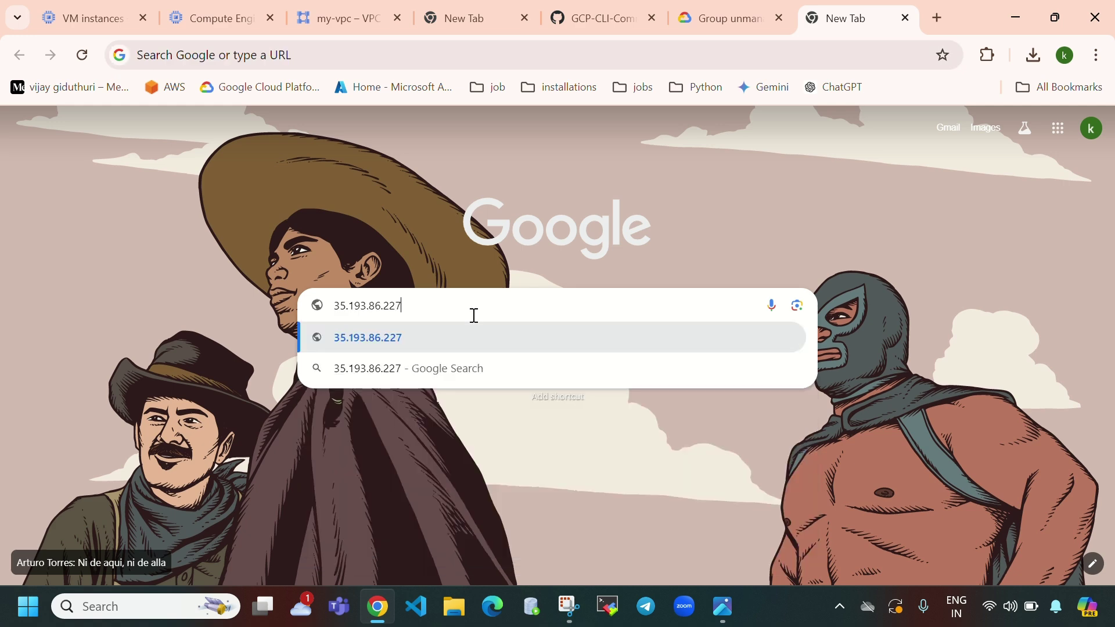
key(Return)
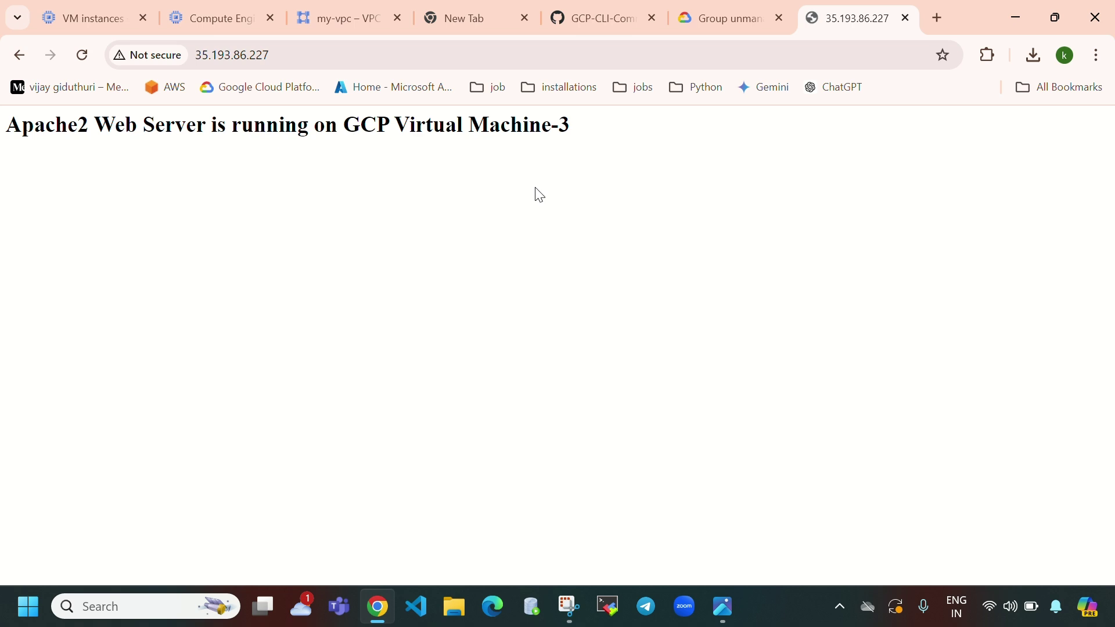
drag(395, 125, 623, 127)
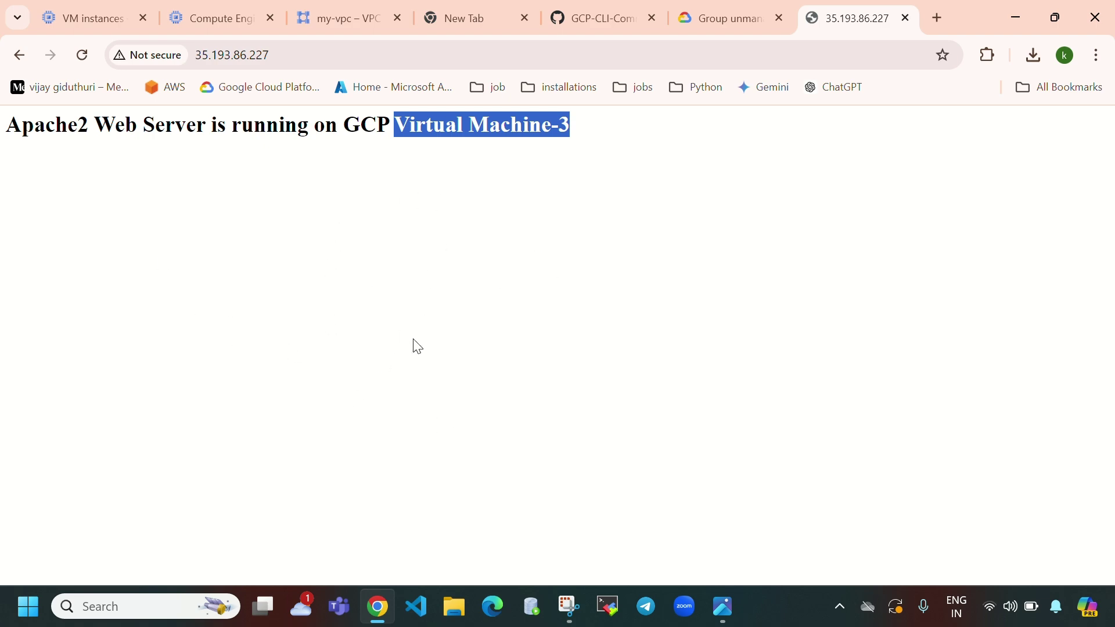
click(905, 18)
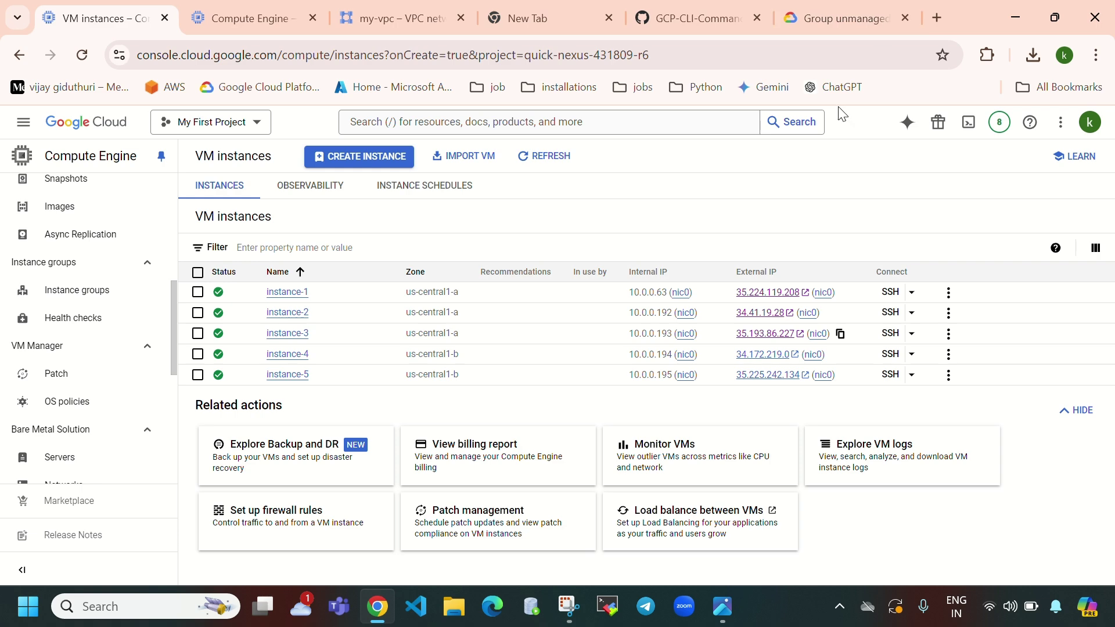
- Return to the unmanaged-instance-group tab, close the notifications and open the Load balancing page by searching for "load"
click(242, 29)
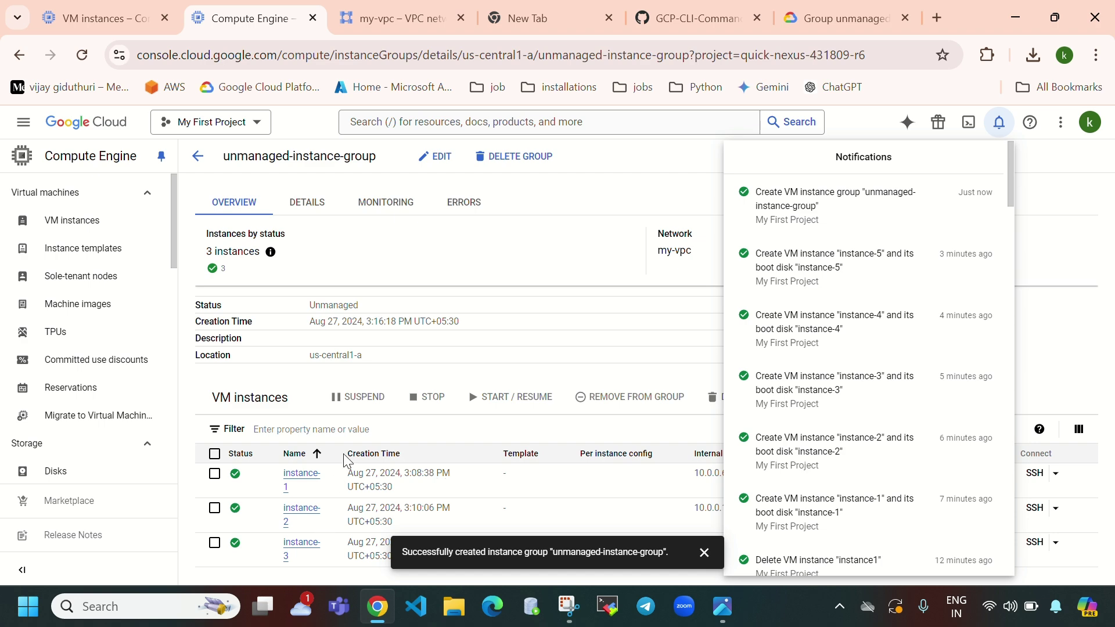
click(496, 265)
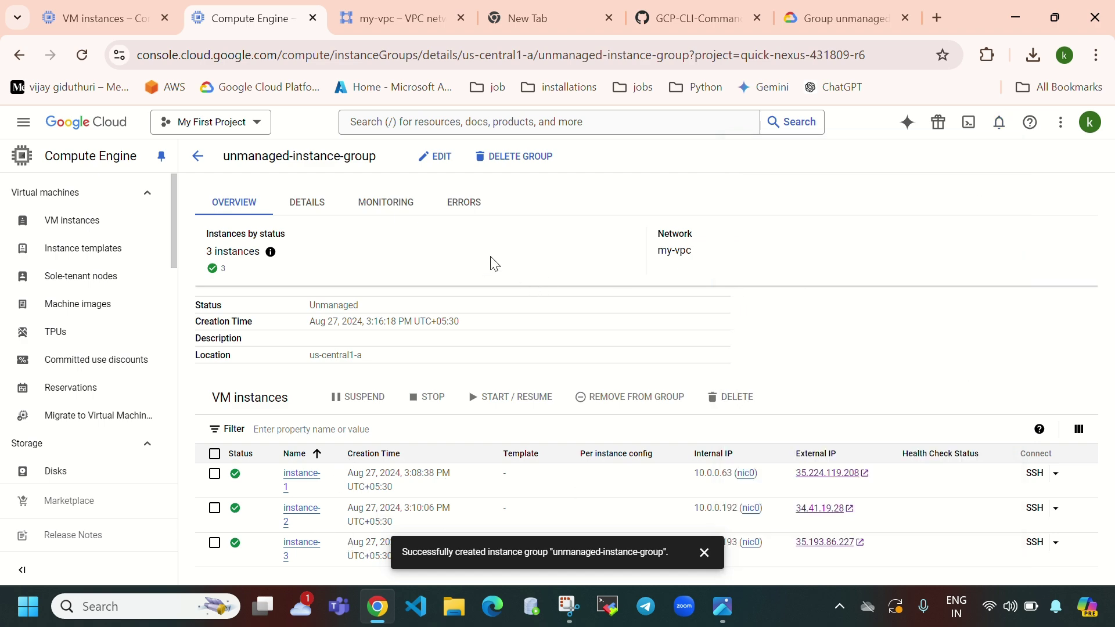
click(514, 122)
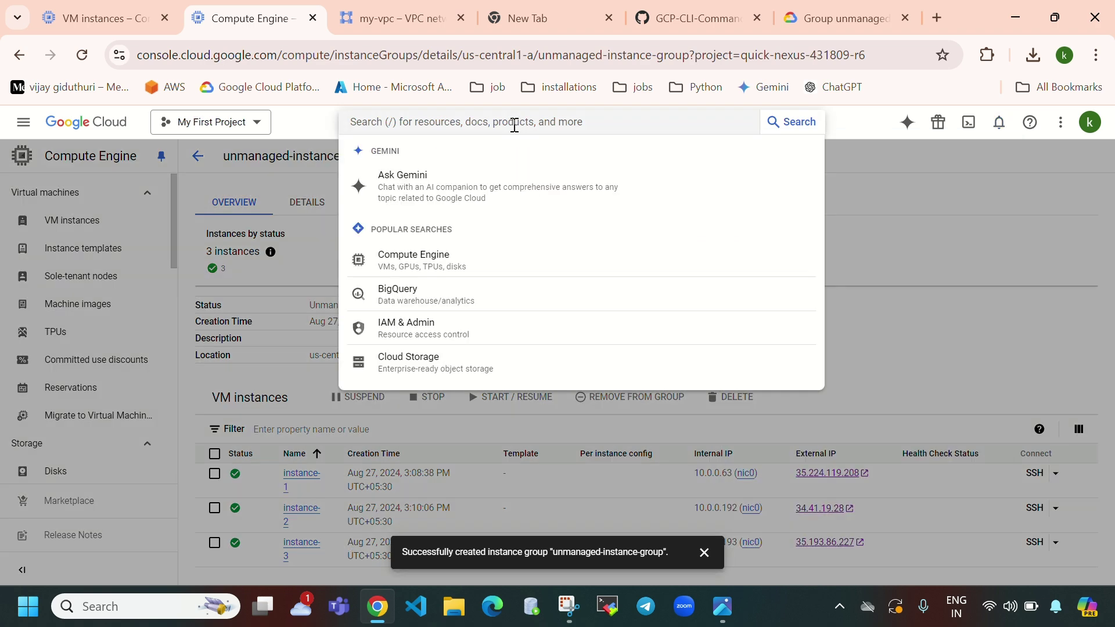
text(load)
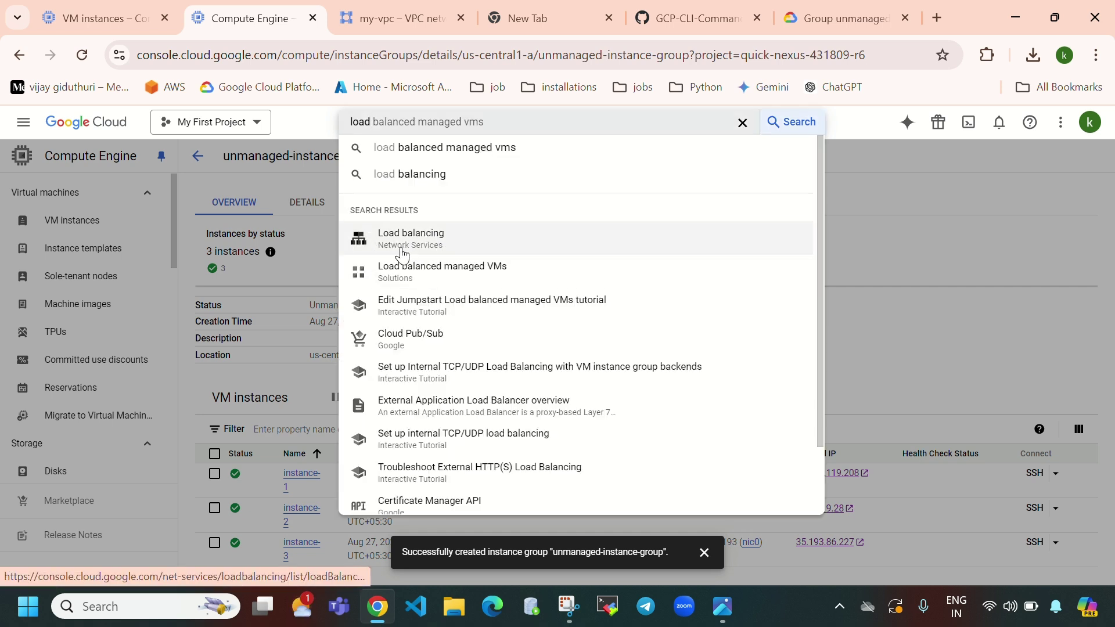
click(413, 243)
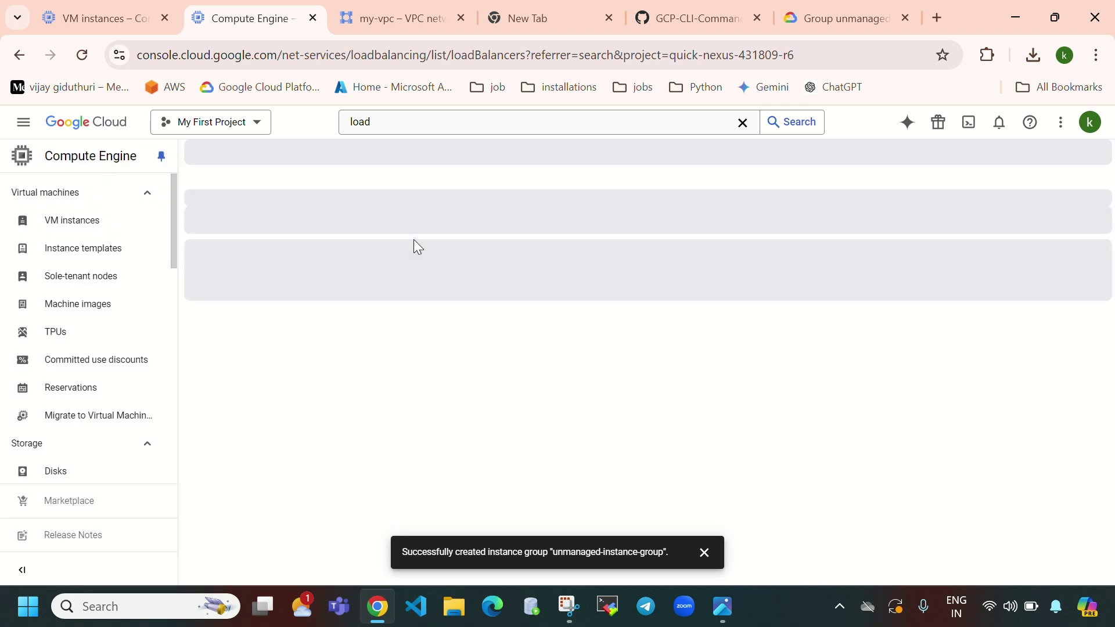
click(705, 552)
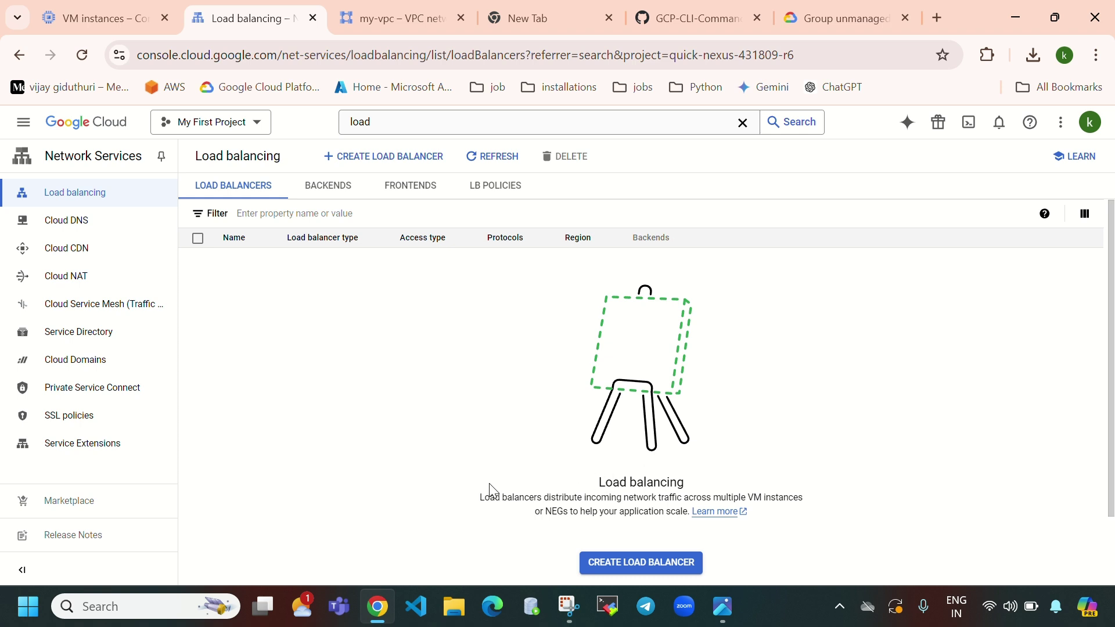
- Start creating a load balancer of type Application Load Balancer (HTTP/HTTPS) with public facing (external) access
click(397, 163)
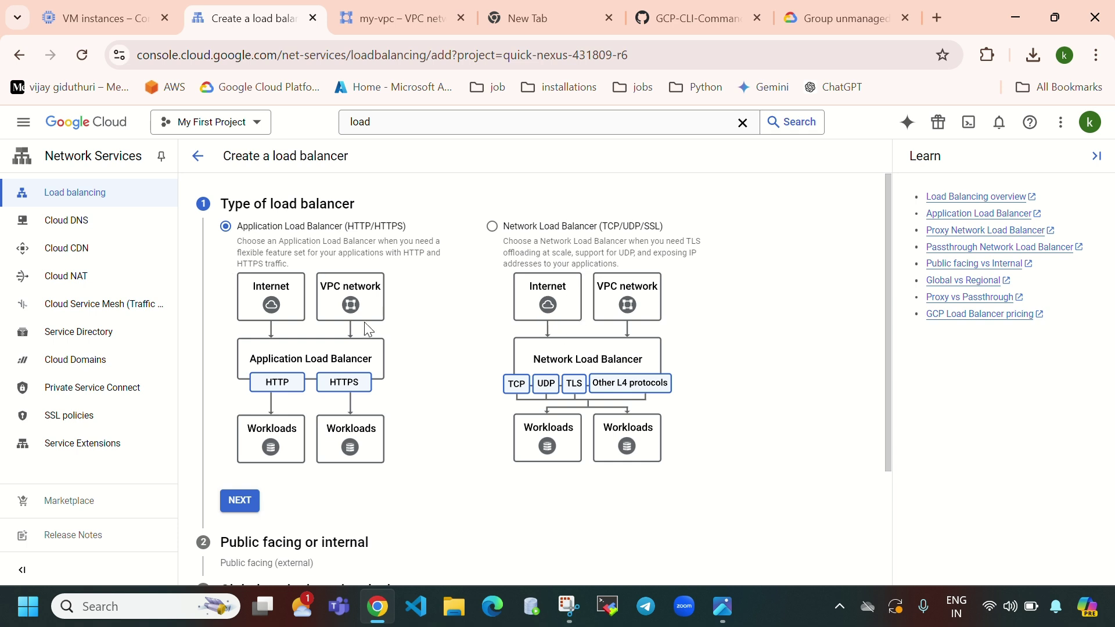
scroll(366, 336, down, 3)
click(240, 343)
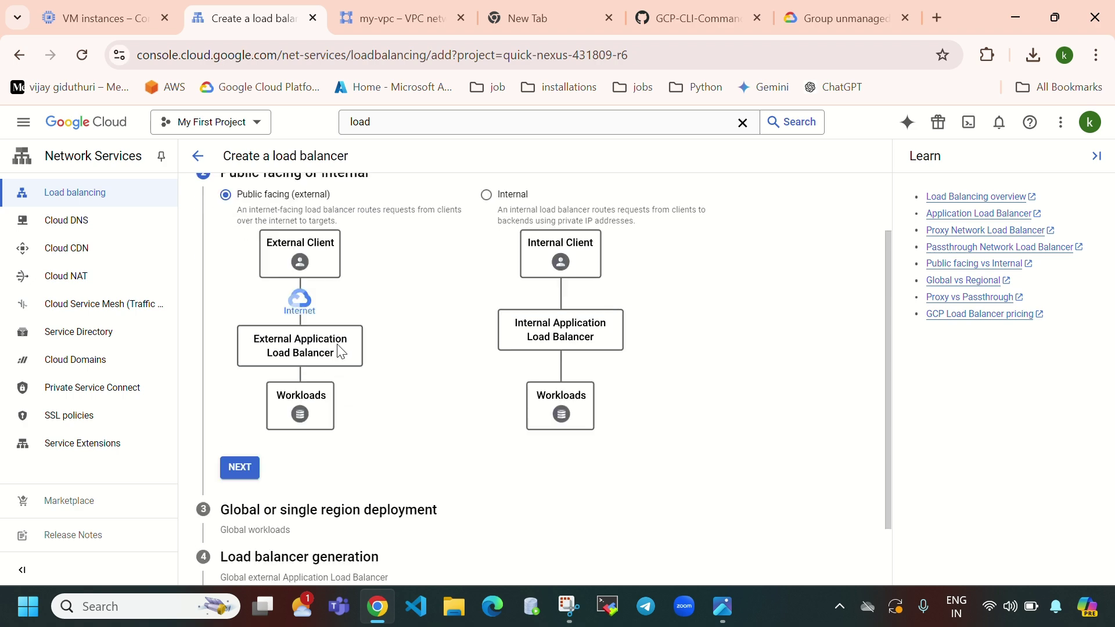
drag(230, 252, 381, 254)
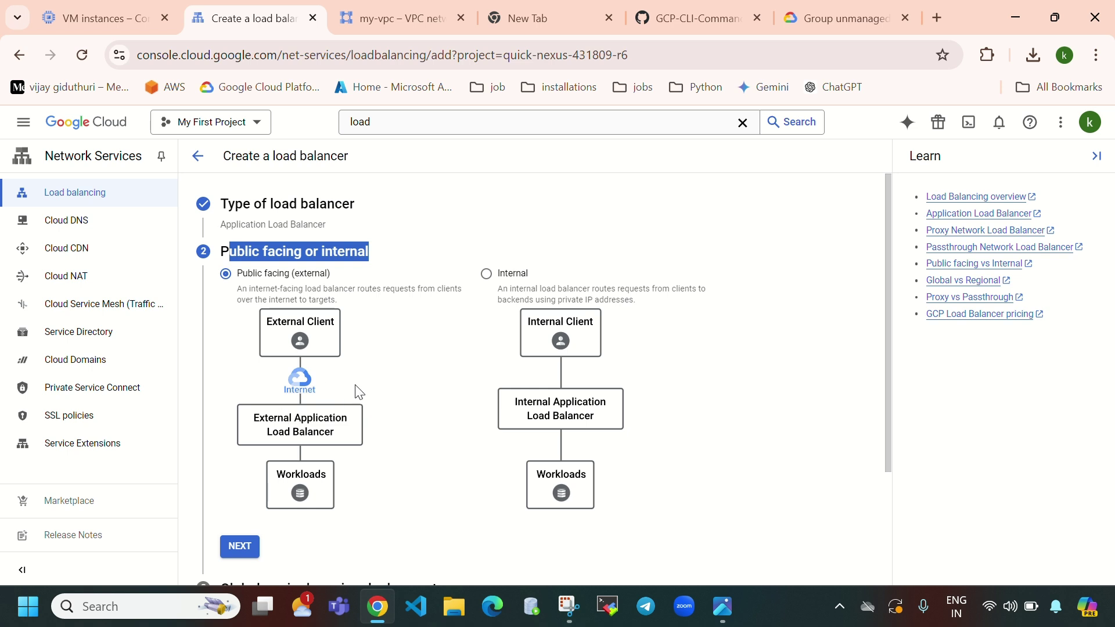
scroll(298, 378, down, 3)
click(238, 391)
- Choose the deployment best for regional workloads and proceed to configure the load balancer
scroll(348, 319, down, 2)
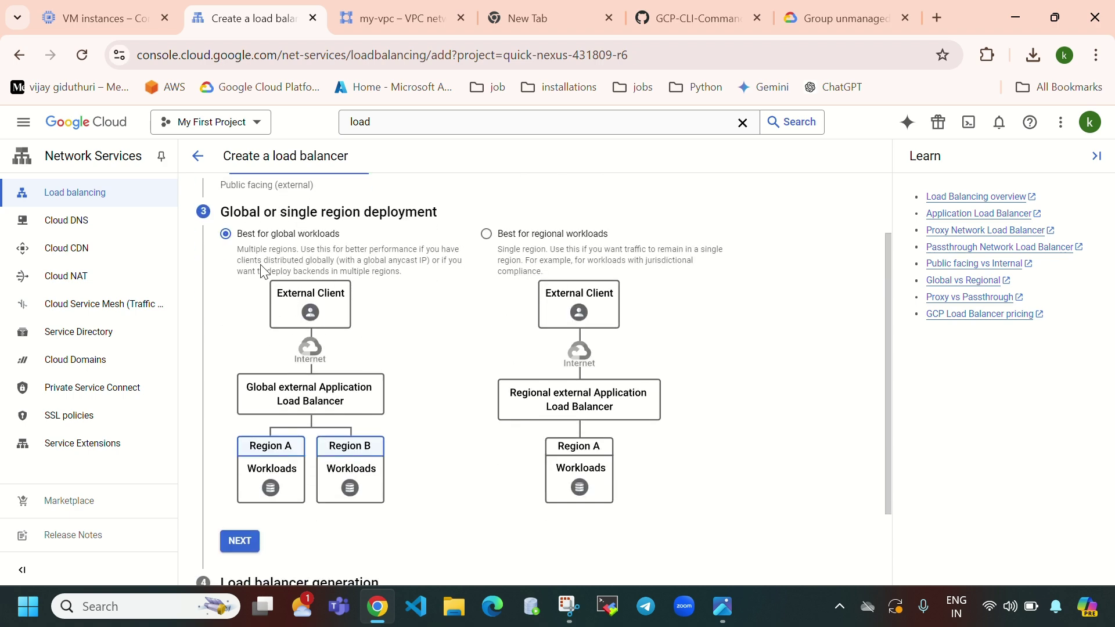
click(538, 255)
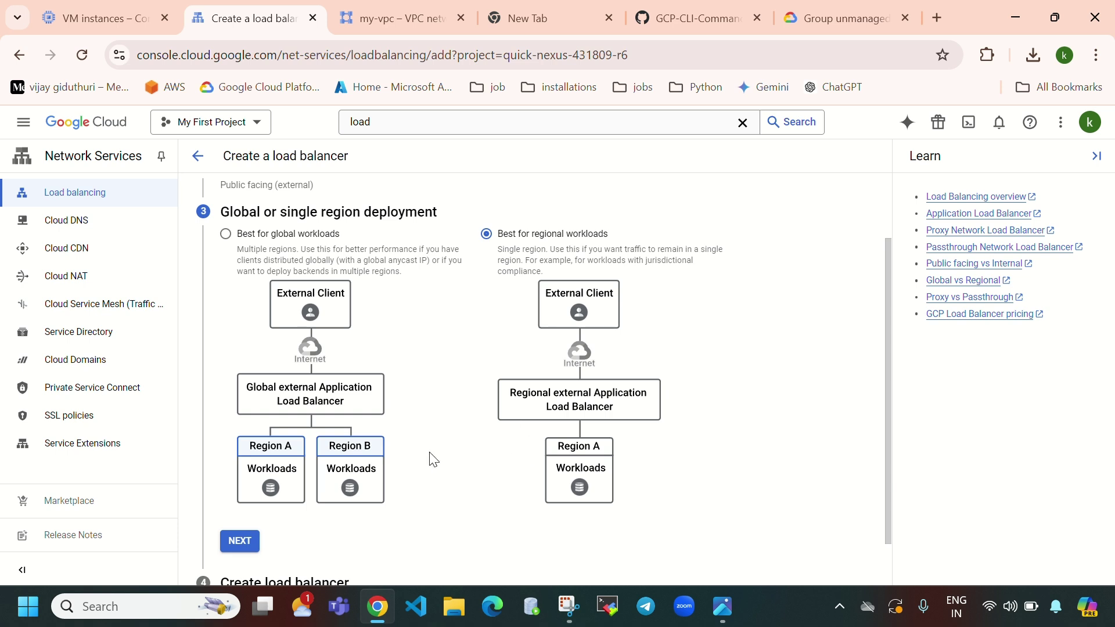
scroll(433, 460, down, 1)
click(239, 485)
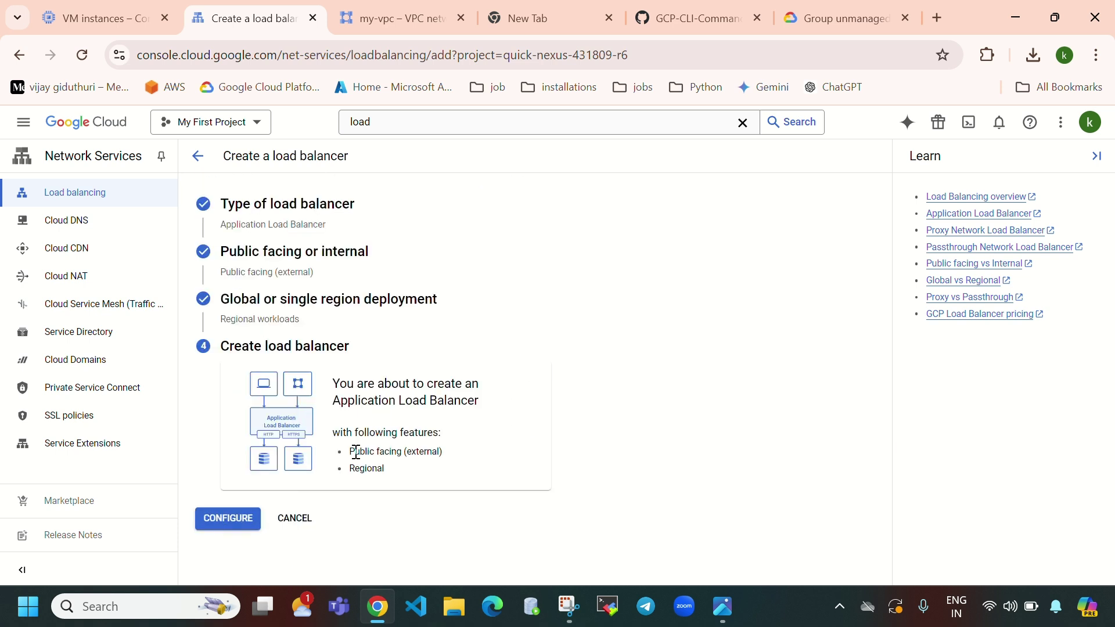
click(241, 517)
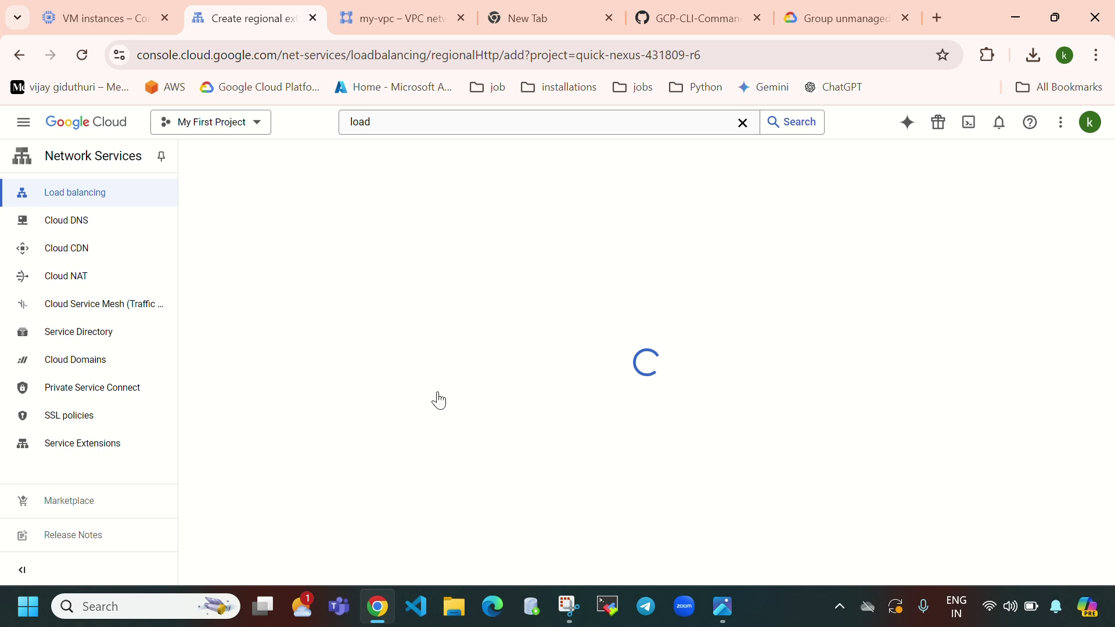
- Name the load balancer my-loadbalancer and set its network to my-vpc
click(303, 198)
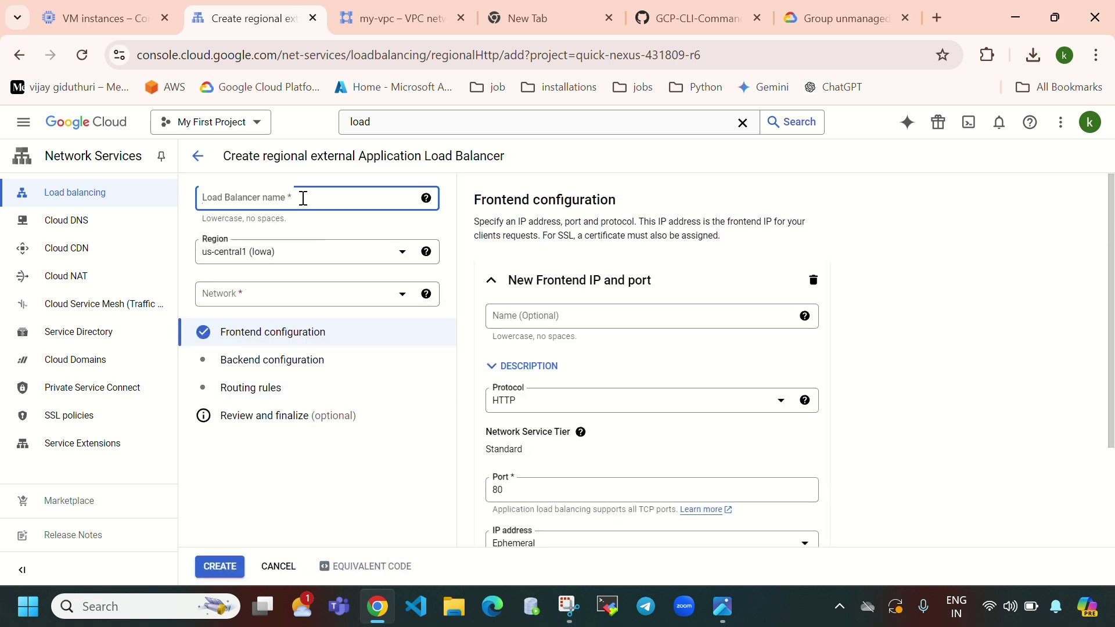
text(my-loadbalancer)
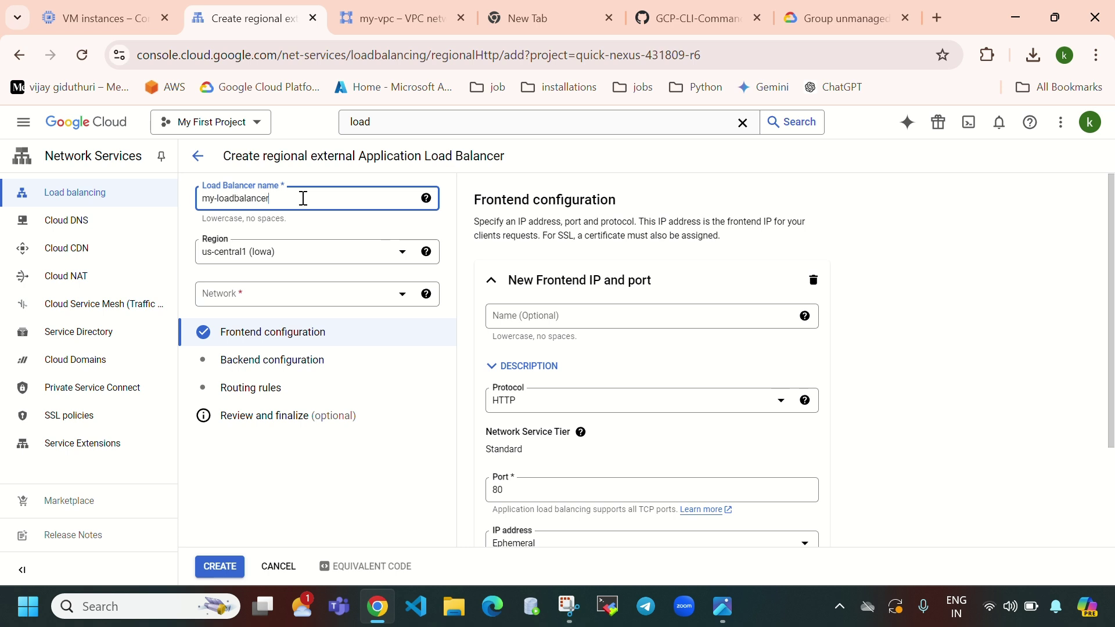
drag(303, 198, 202, 207)
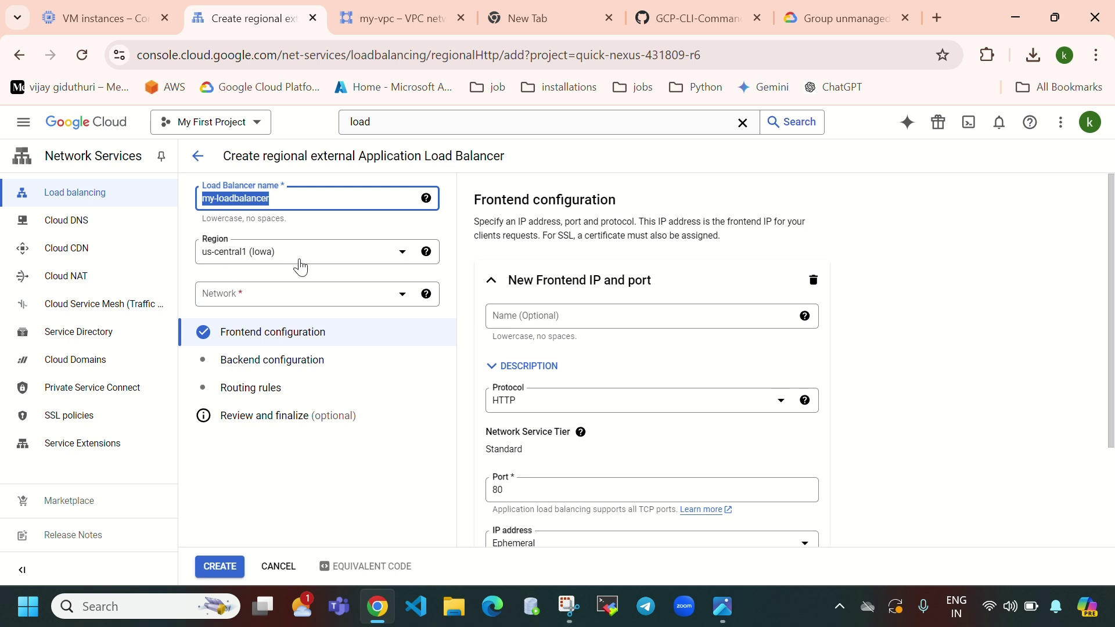
click(310, 295)
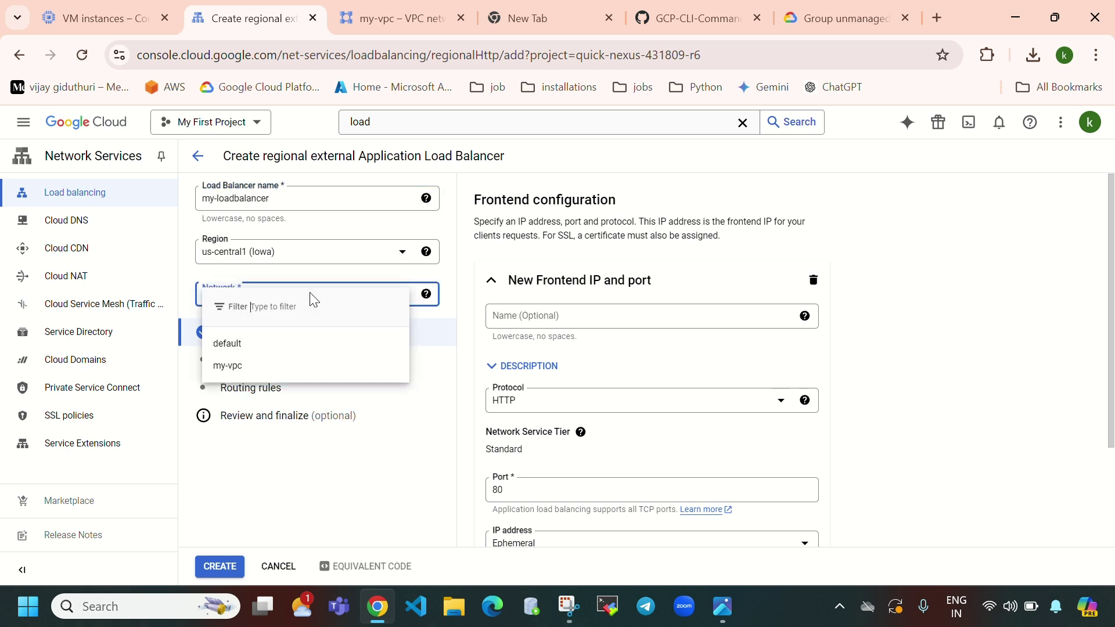
click(297, 371)
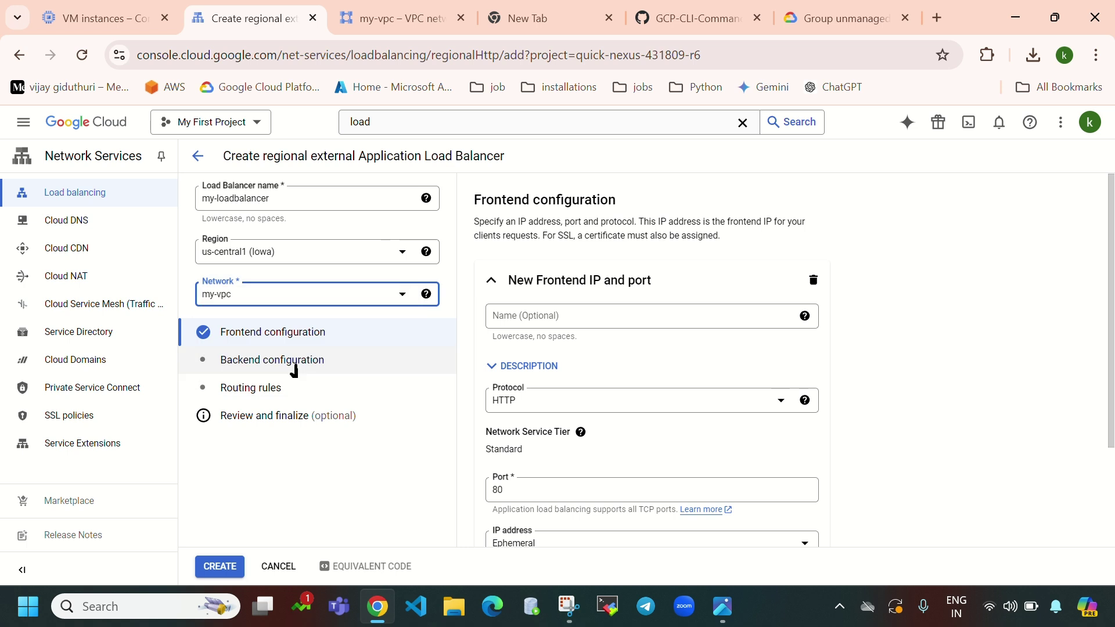
- Open the form for reserving a proxy-only subnet for the load balancer's region and network
click(245, 332)
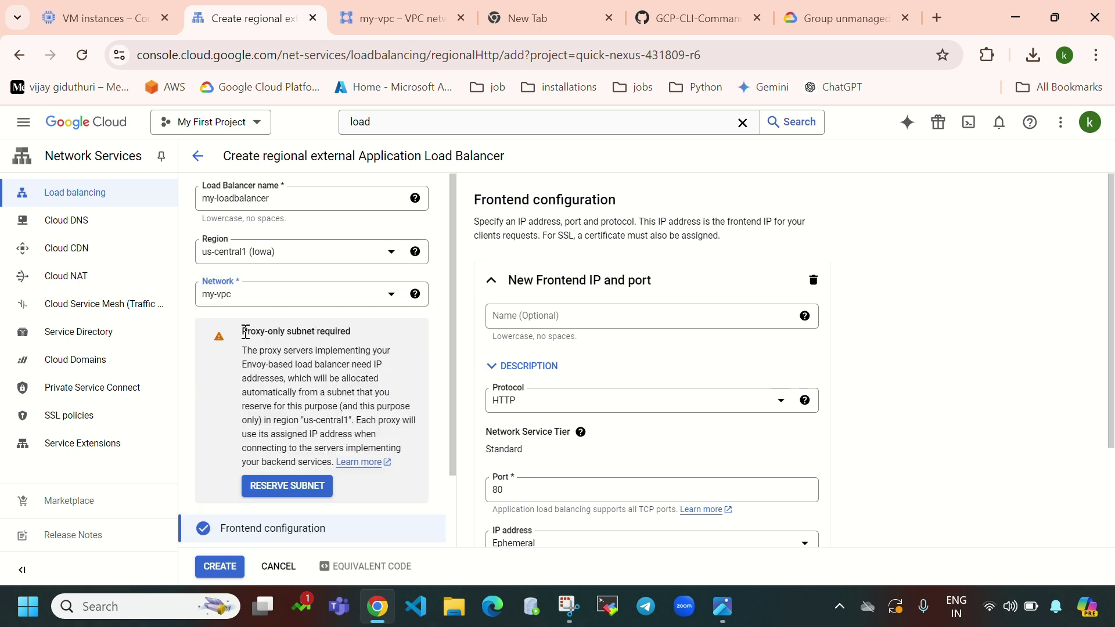
drag(245, 331, 350, 328)
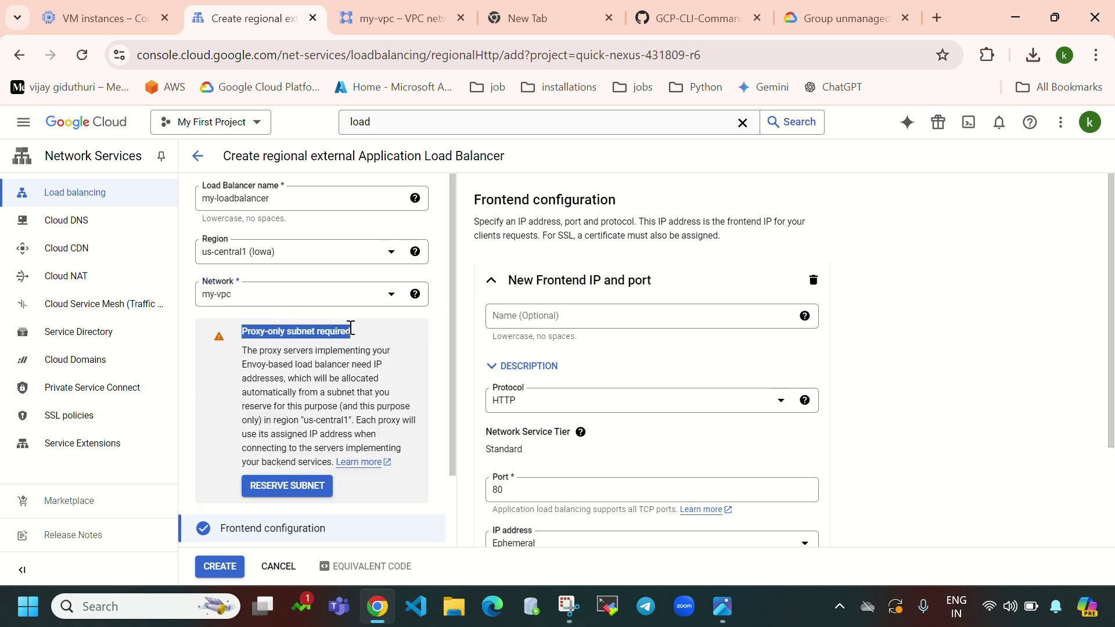
click(270, 490)
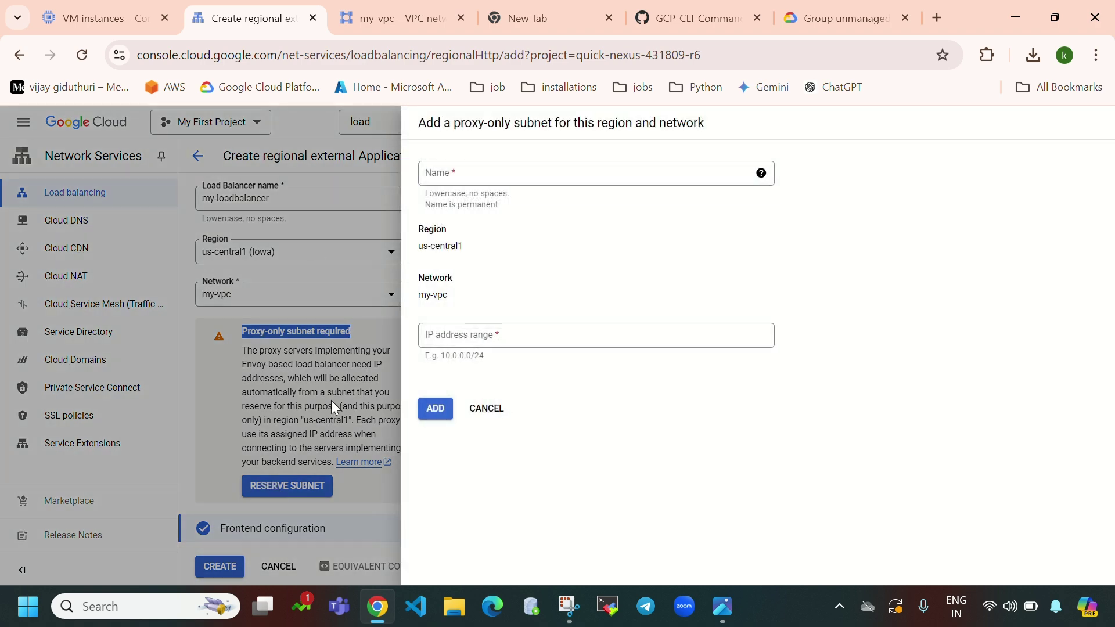
- Examine my-vpc's subnets and its reserved proxy-only subnets for load balancing in the VPC network details
click(363, 26)
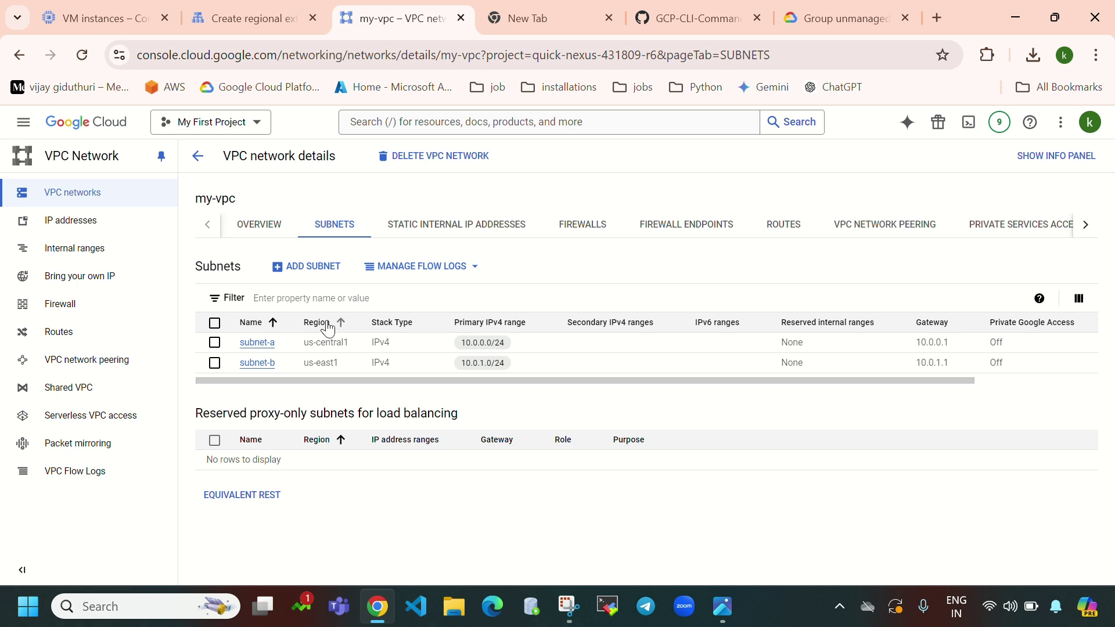
click(58, 199)
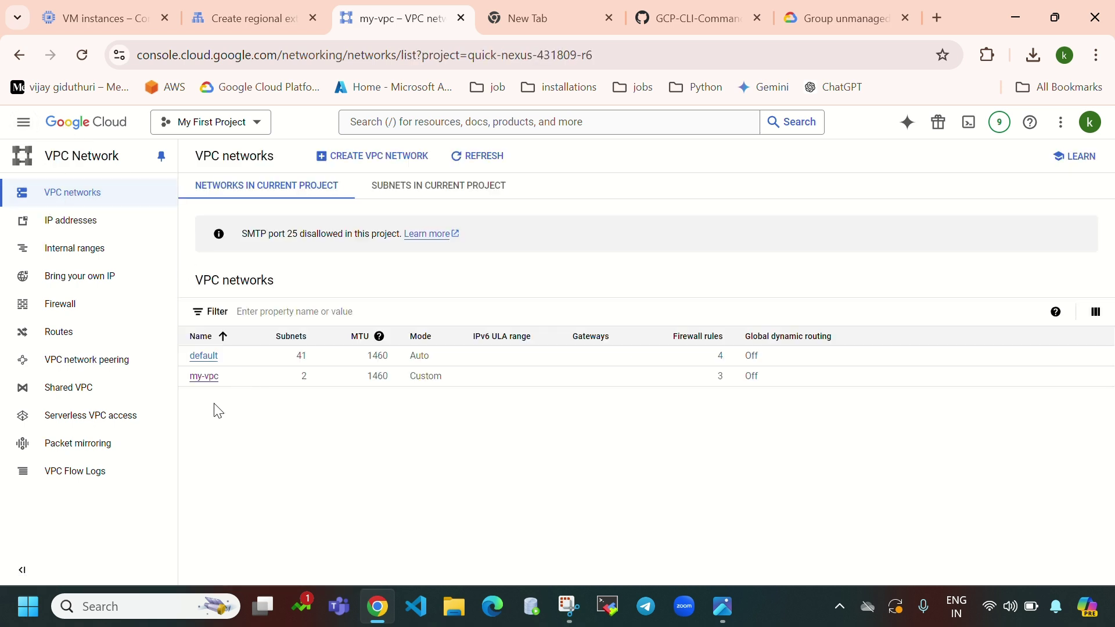
click(205, 376)
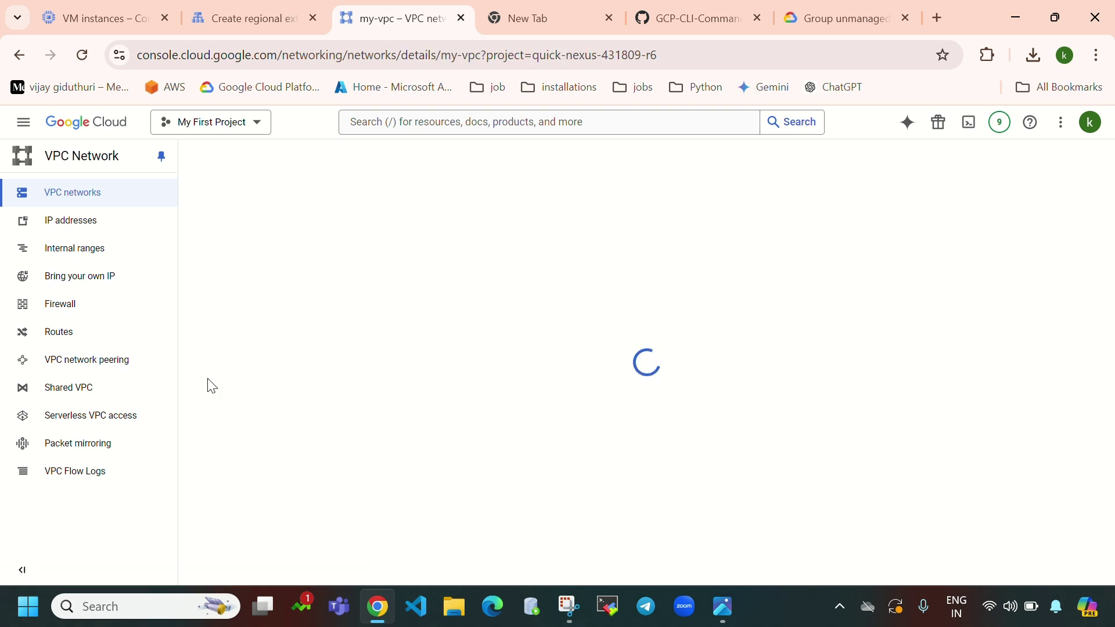
click(332, 237)
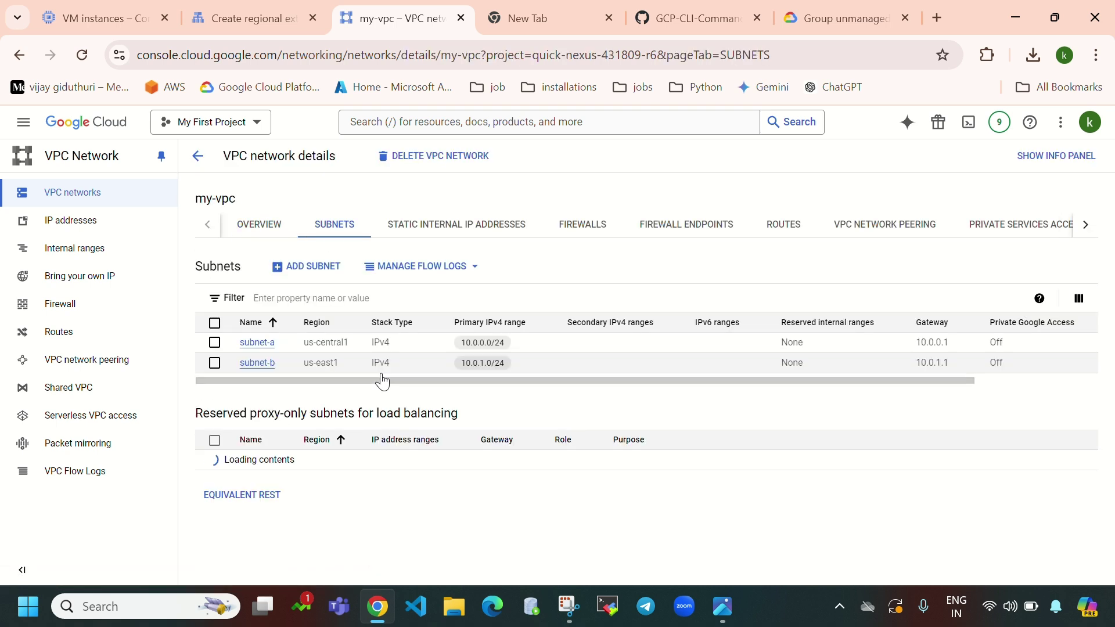
drag(196, 418, 471, 426)
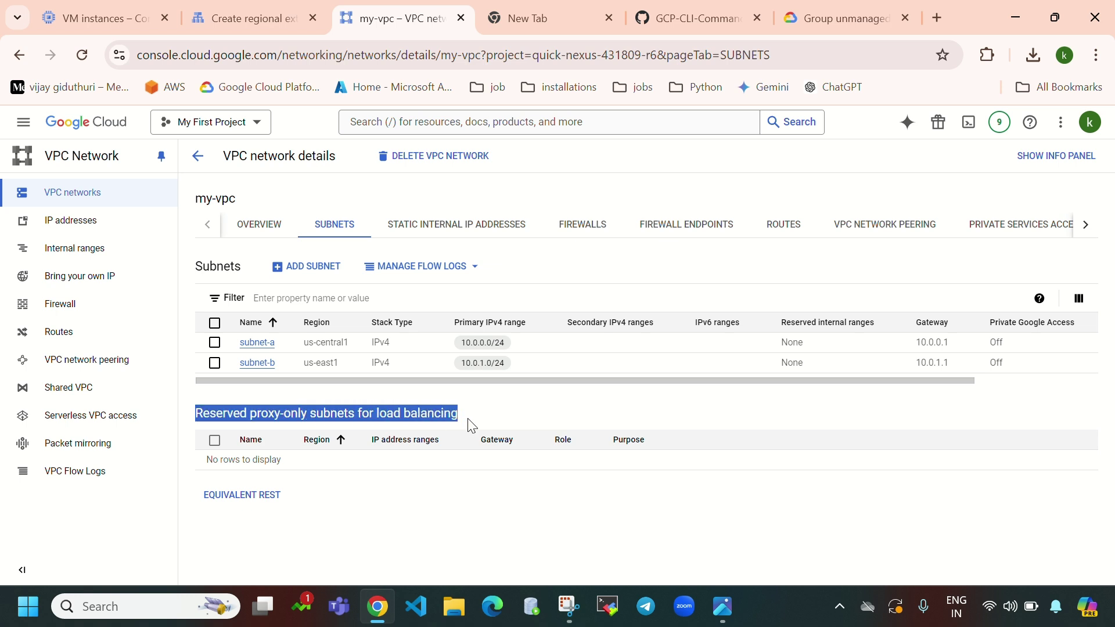
click(384, 418)
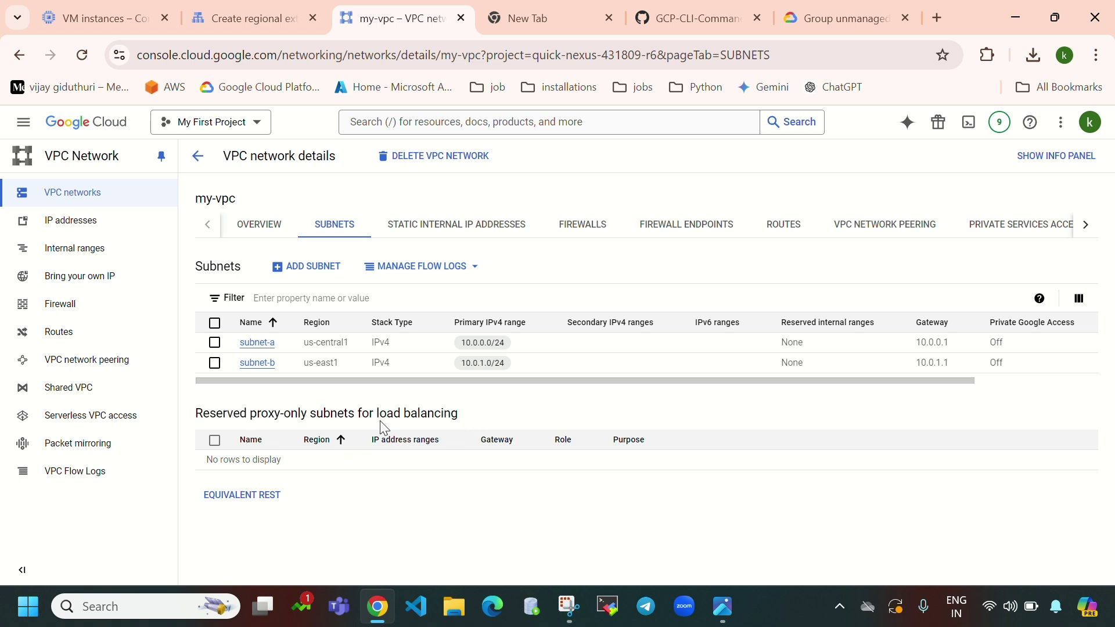
drag(377, 413, 462, 416)
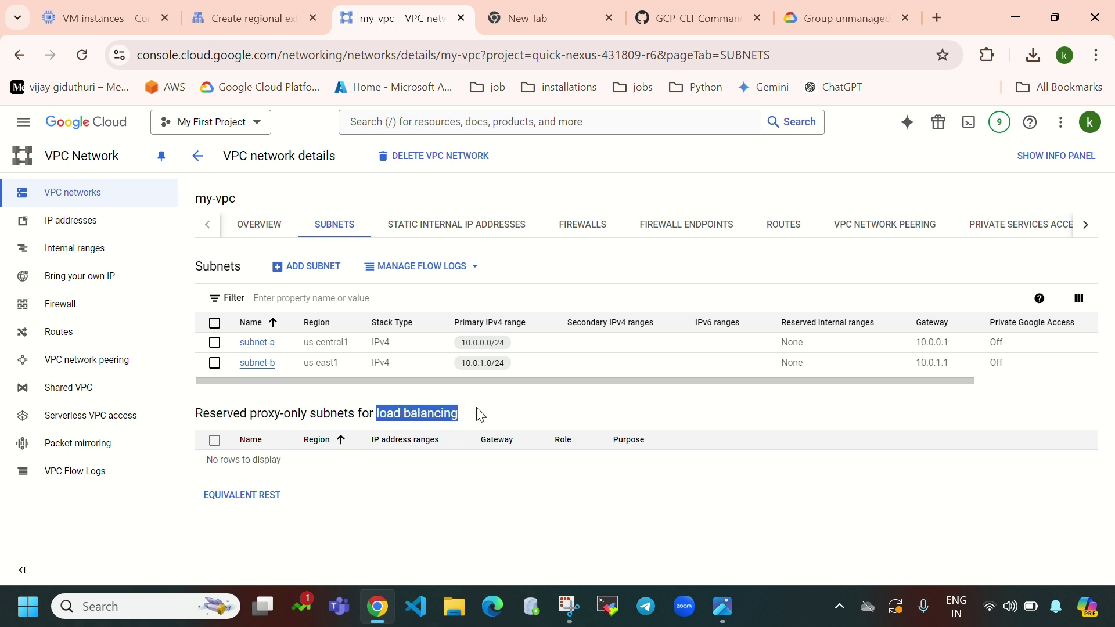
click(270, 459)
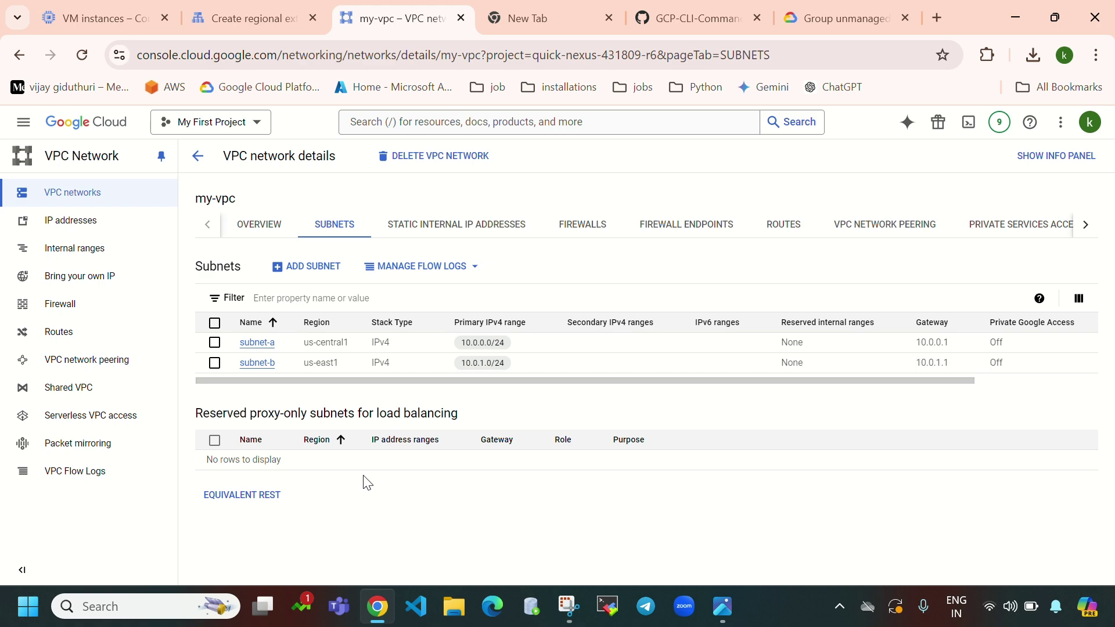
- Back in the load balancer setup, try to add the proxy-only subnet proxy-subnet-for-load-balancing with IP address range 10.0.0.0/24
click(249, 18)
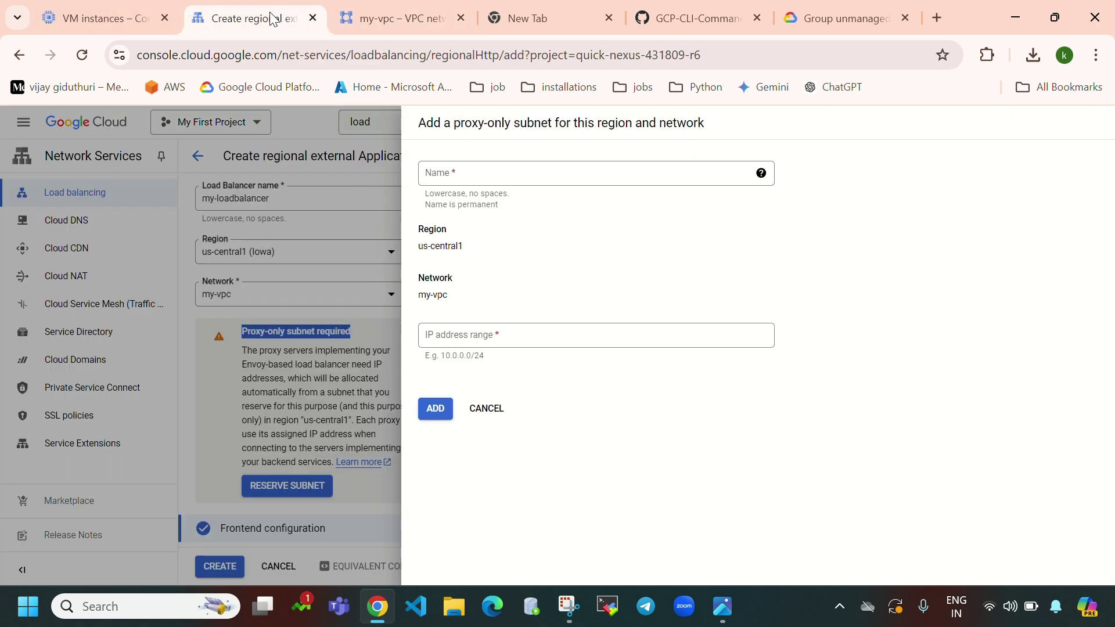
click(472, 178)
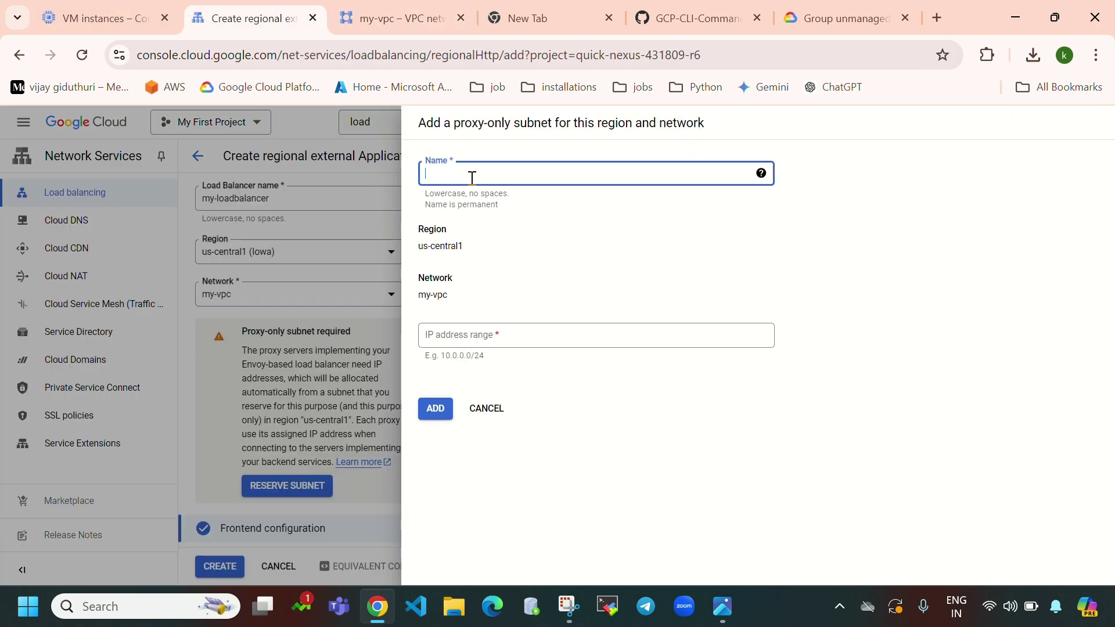
text(proxy-subnet-for-load-baalancing)
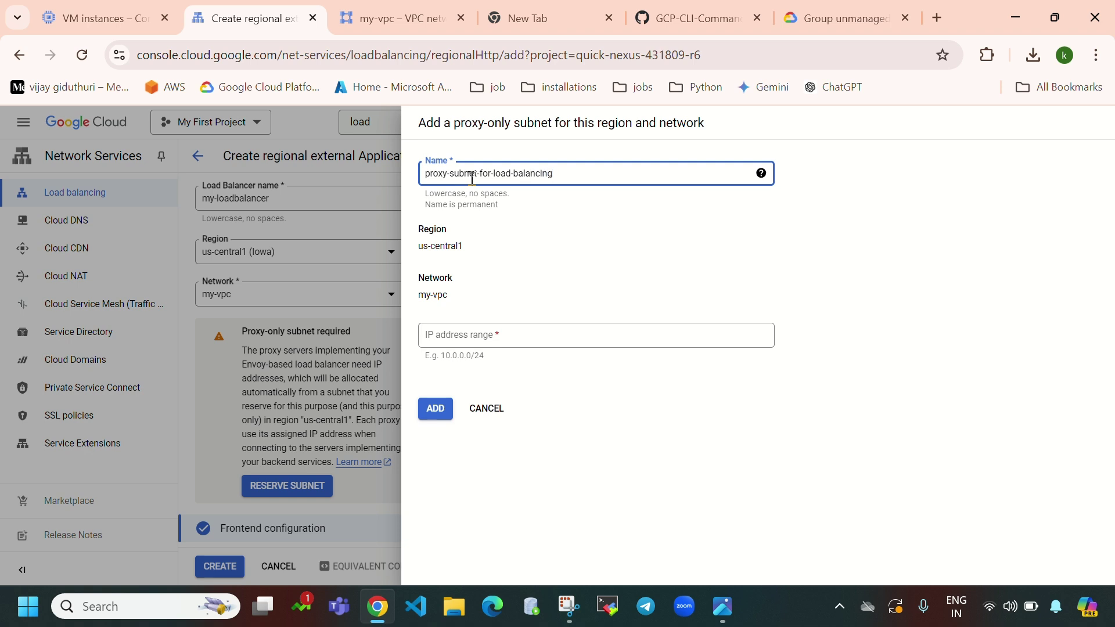
click(521, 332)
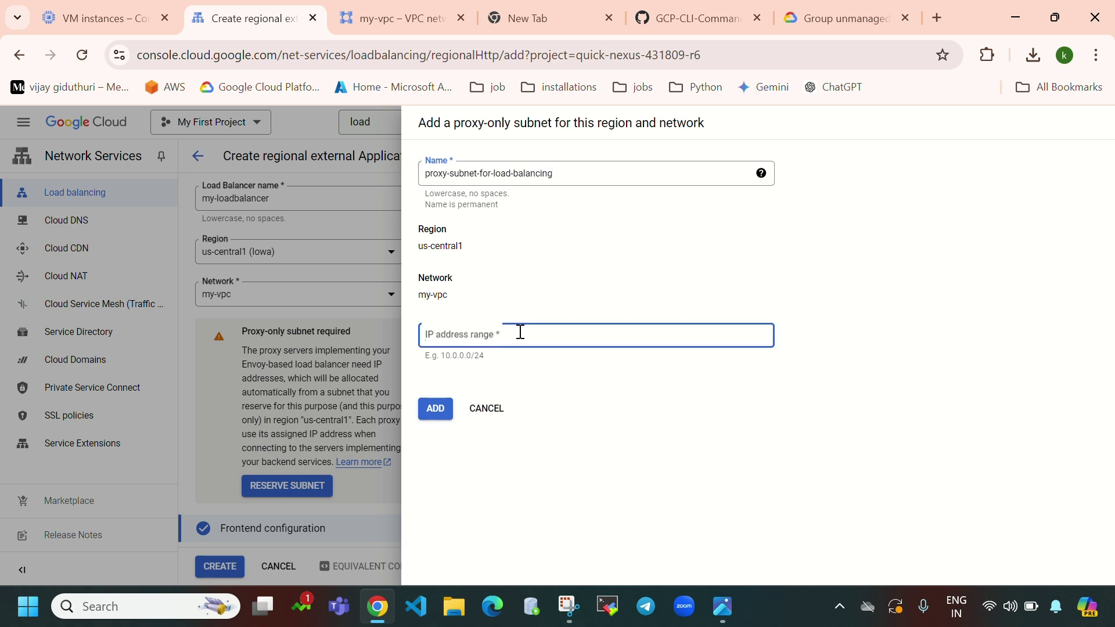
text(10.0.0.0)
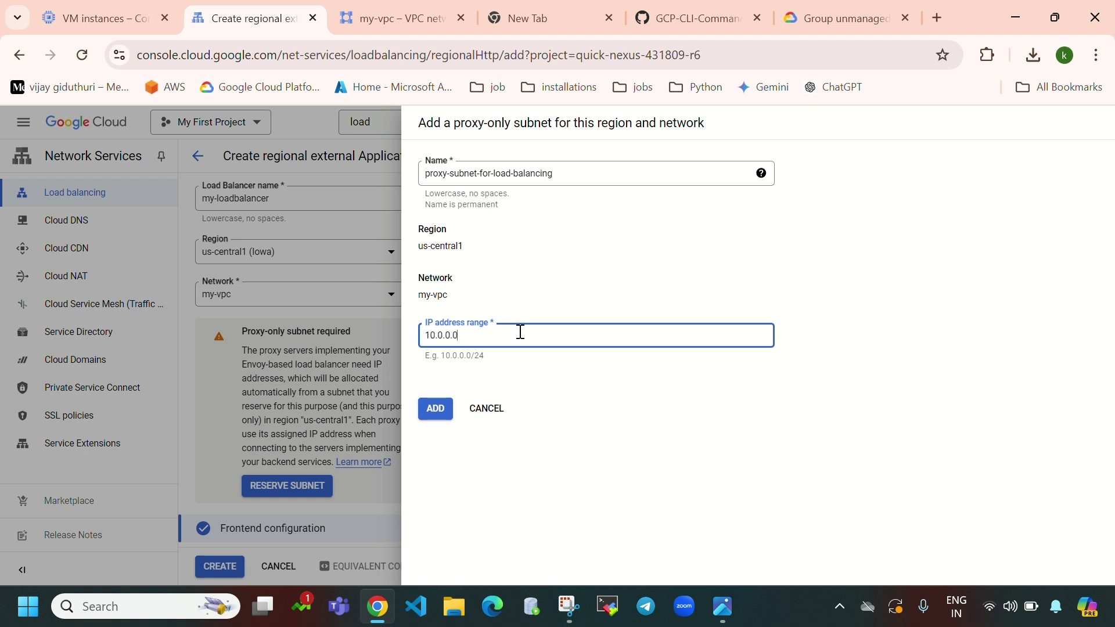
text(/24)
click(428, 415)
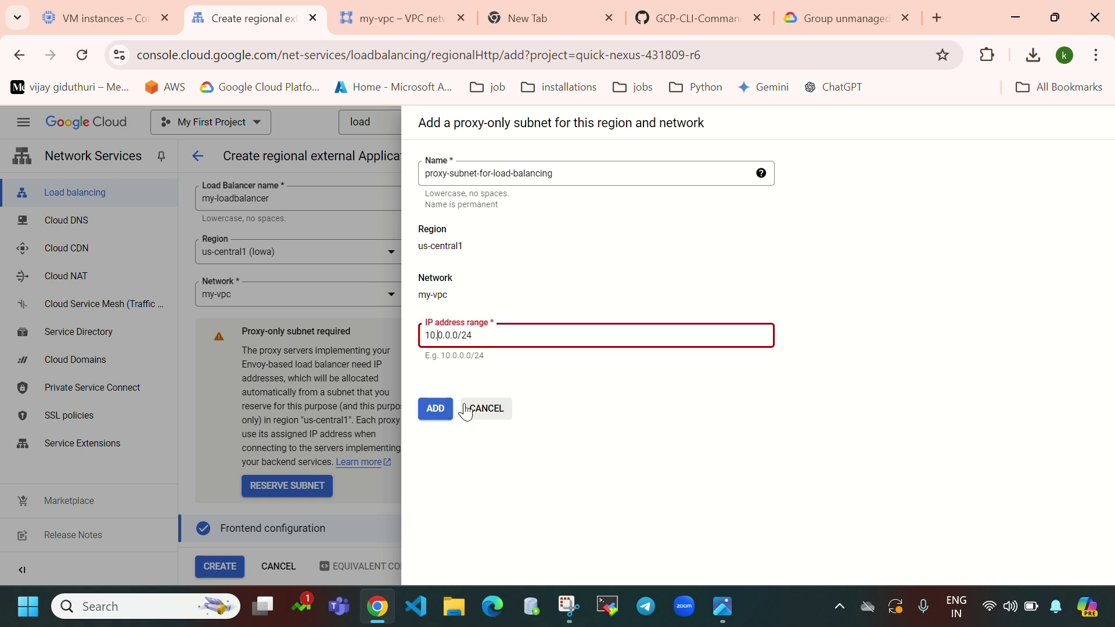
- Set the proxy-only subnet's IP address range to 10.10.0.0/24 and add the subnet
text(1)
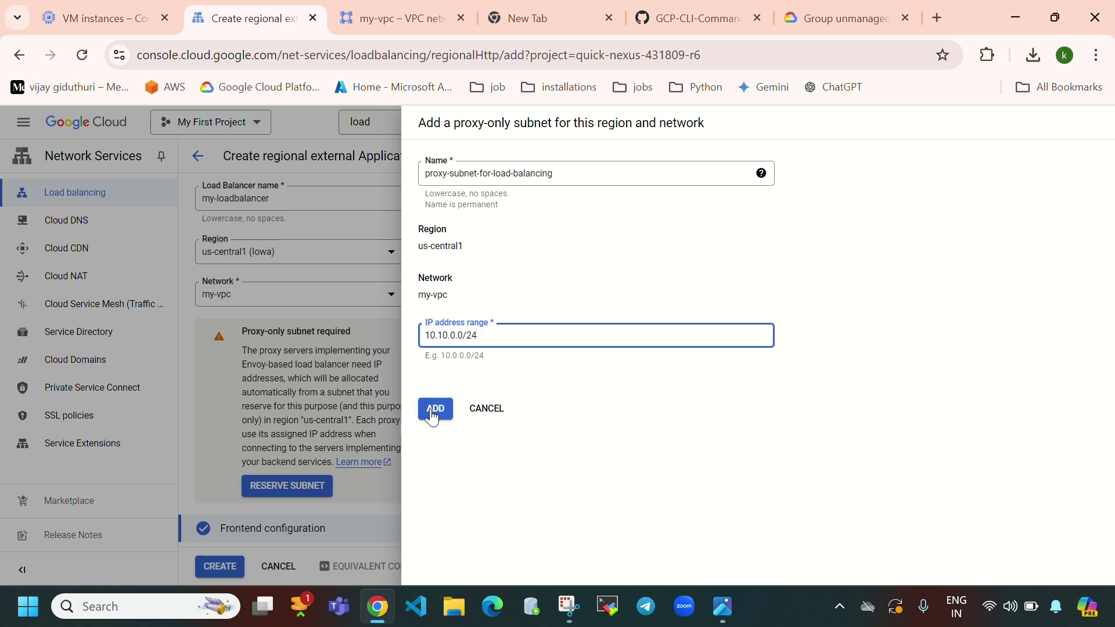
click(434, 413)
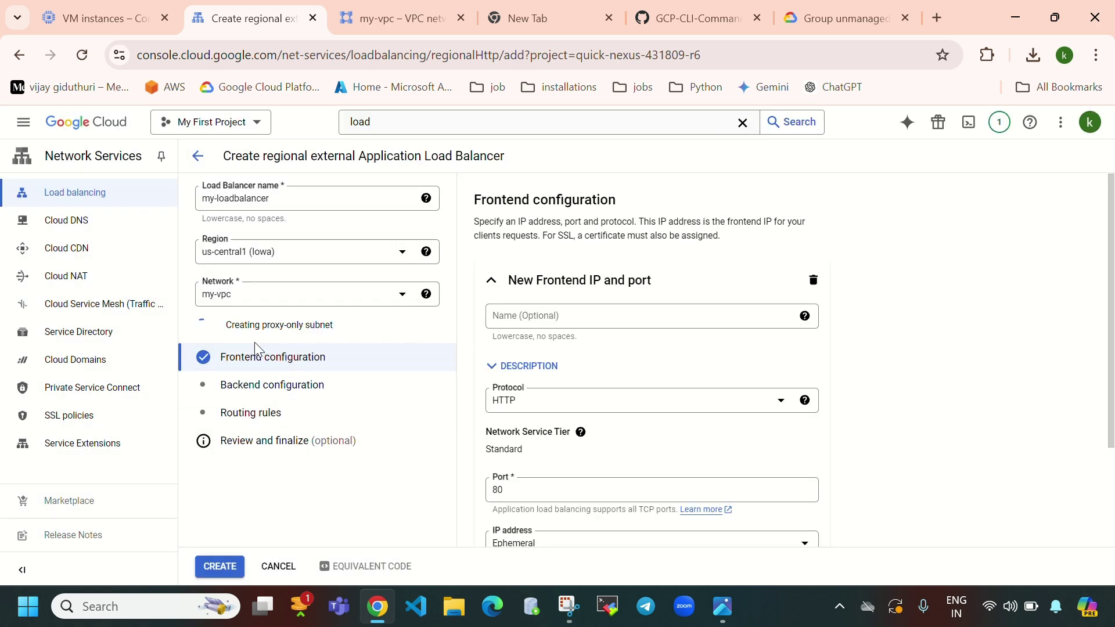
- Reload my-vpc's network details and check the reserved proxy-only subnet there and in the load balancer setup
click(379, 18)
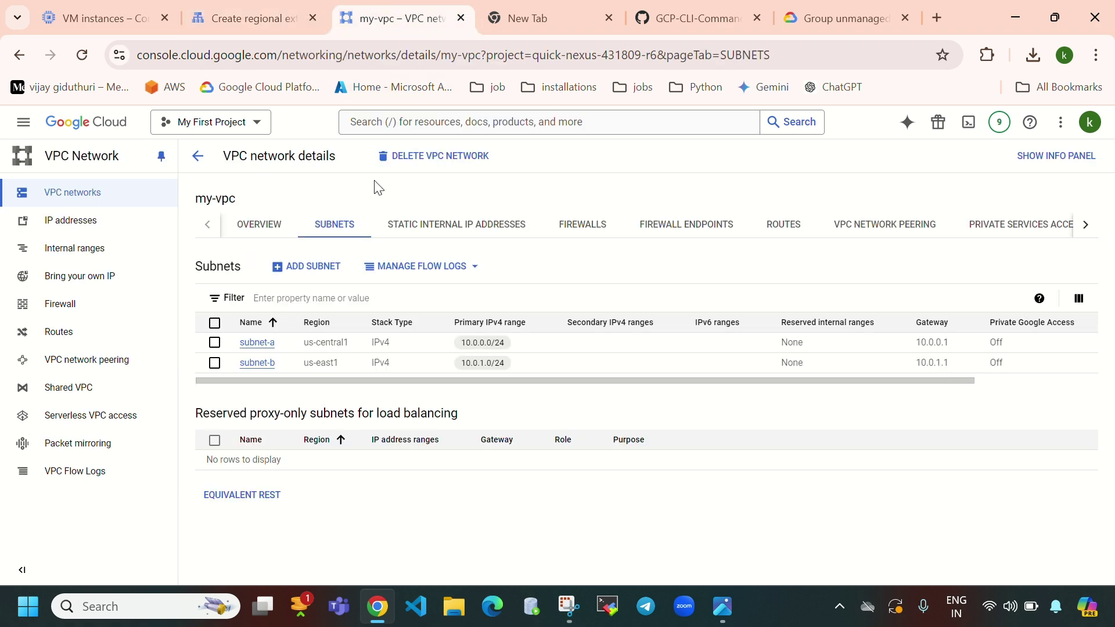
click(82, 55)
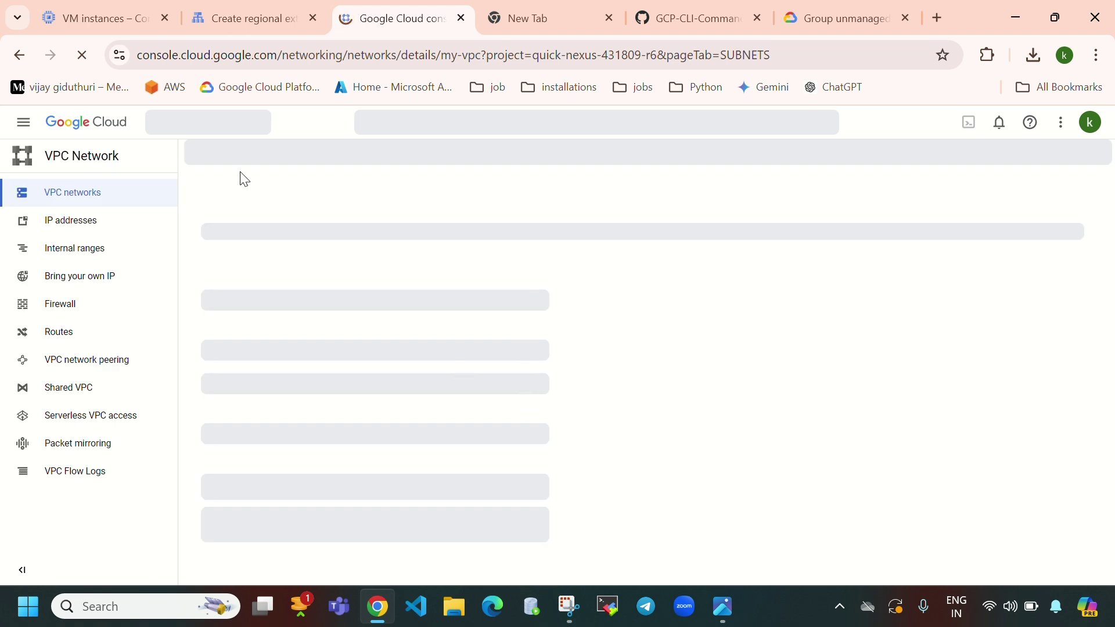
click(241, 19)
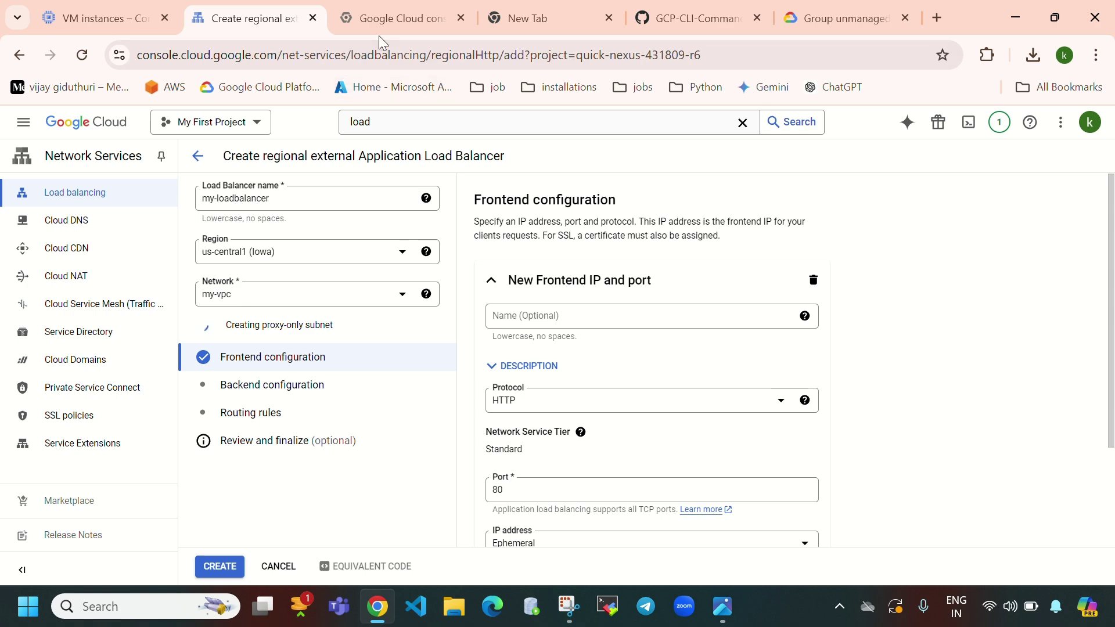
click(381, 26)
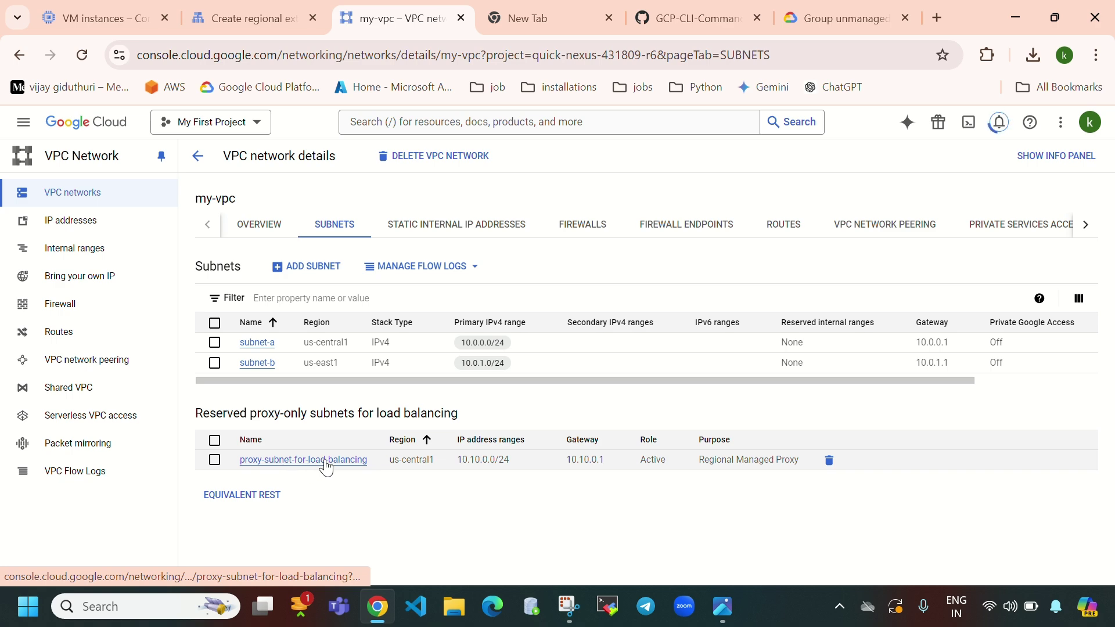
click(246, 27)
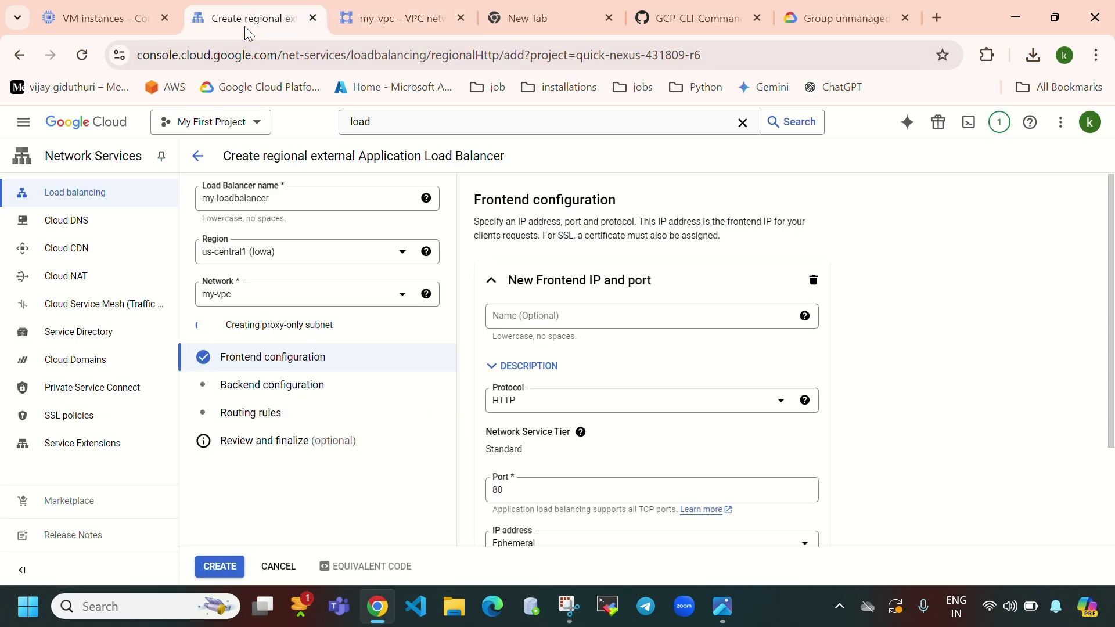
triple_click(288, 319)
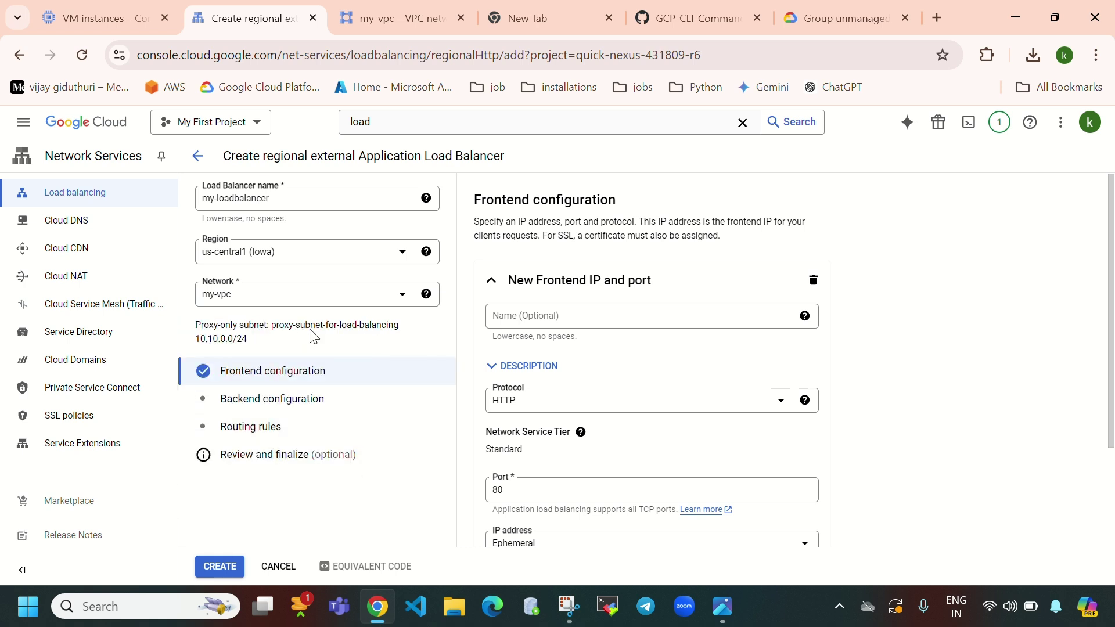
drag(254, 341, 210, 347)
click(189, 347)
triple_click(199, 349)
click(338, 495)
- Name the load balancer's new frontend IP and port configuration frontend
click(583, 317)
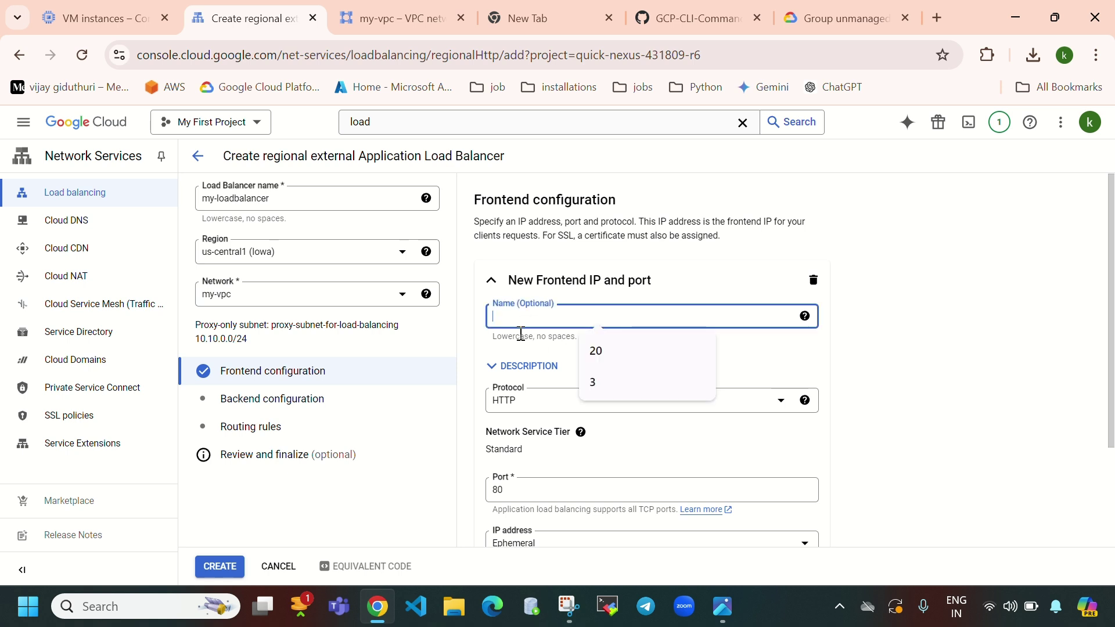
text(fro)
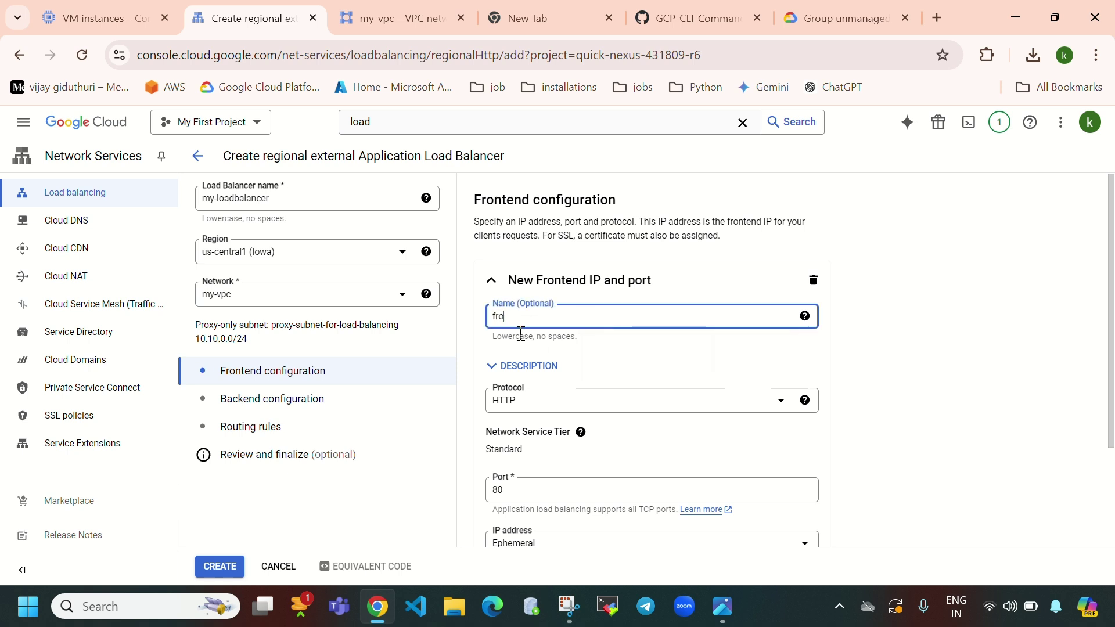
text(ntend)
- Switch the frontend protocol to HTTPS to view its certificate choices, and set it back to HTTP
scroll(588, 395, down, 1)
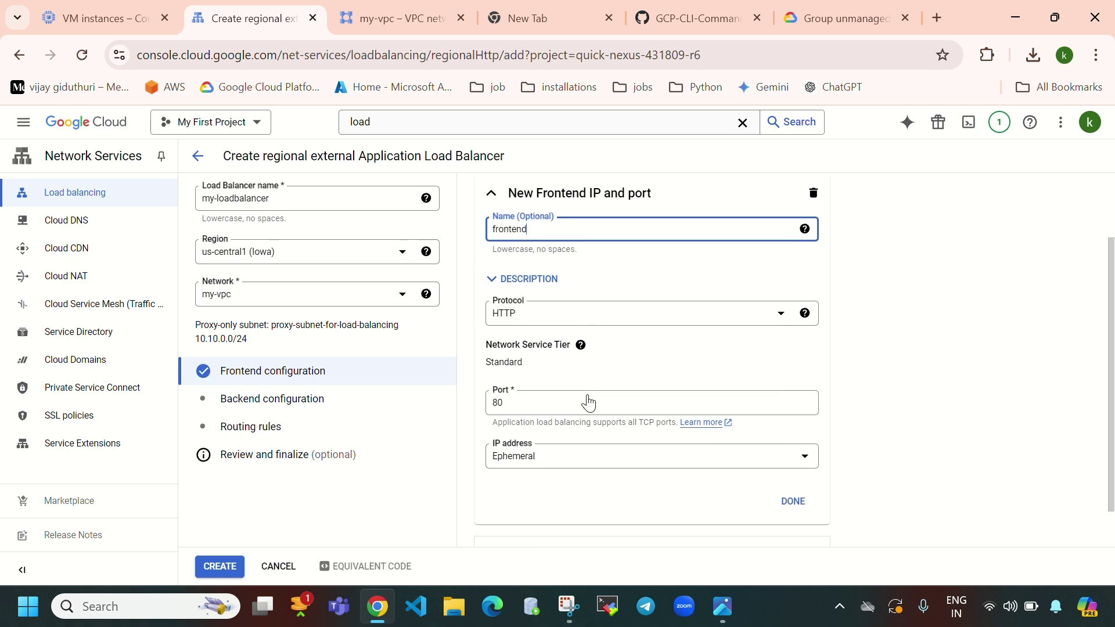
click(573, 316)
click(571, 352)
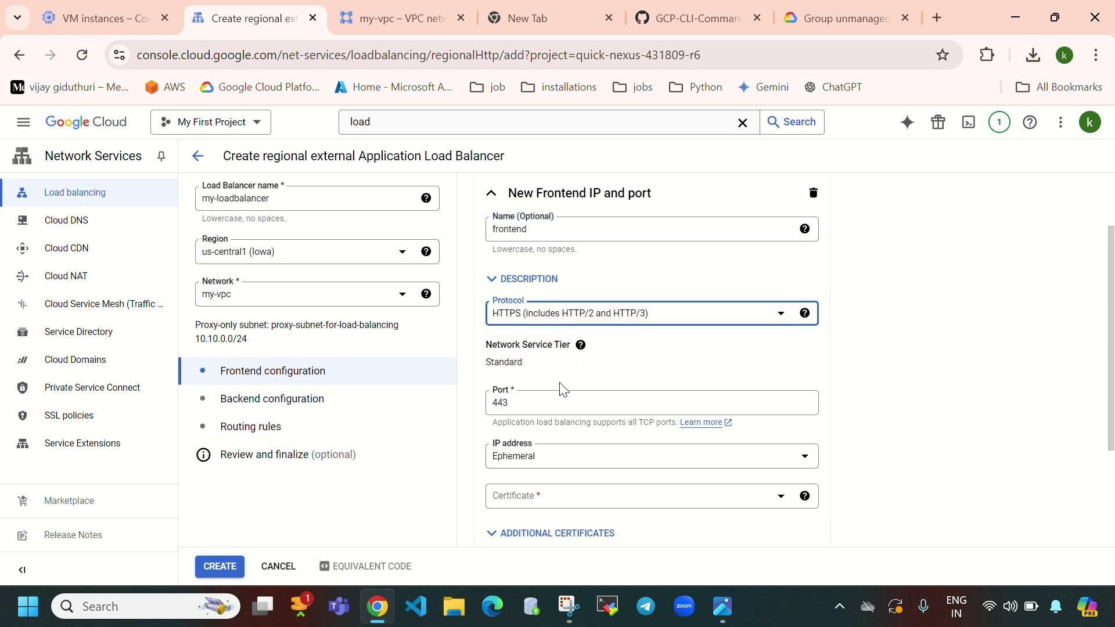
scroll(587, 416, down, 1)
click(587, 414)
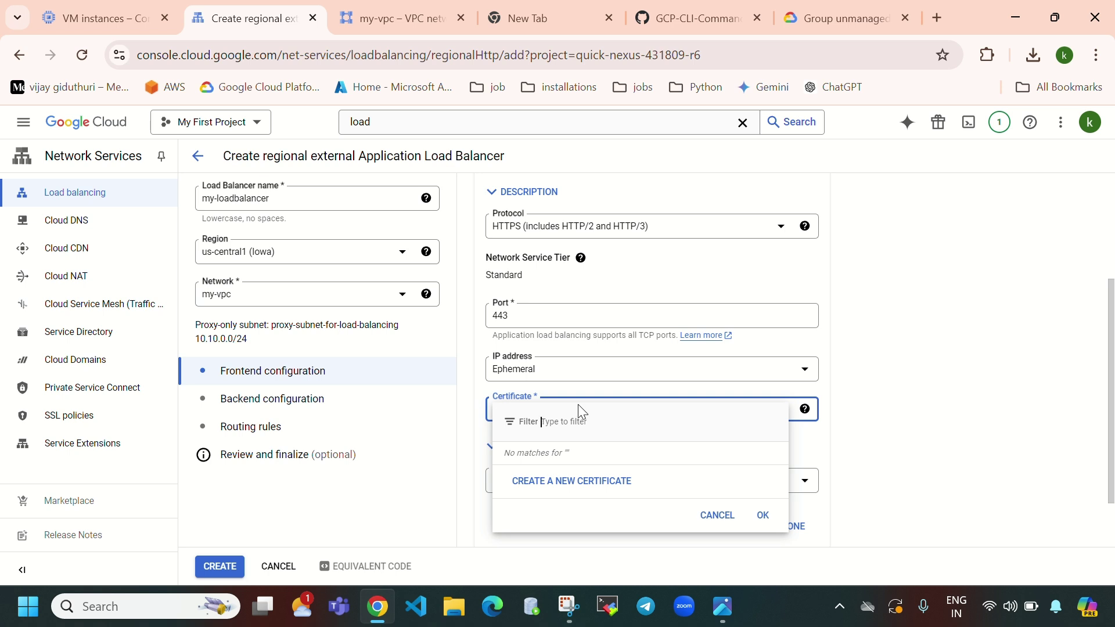
click(587, 241)
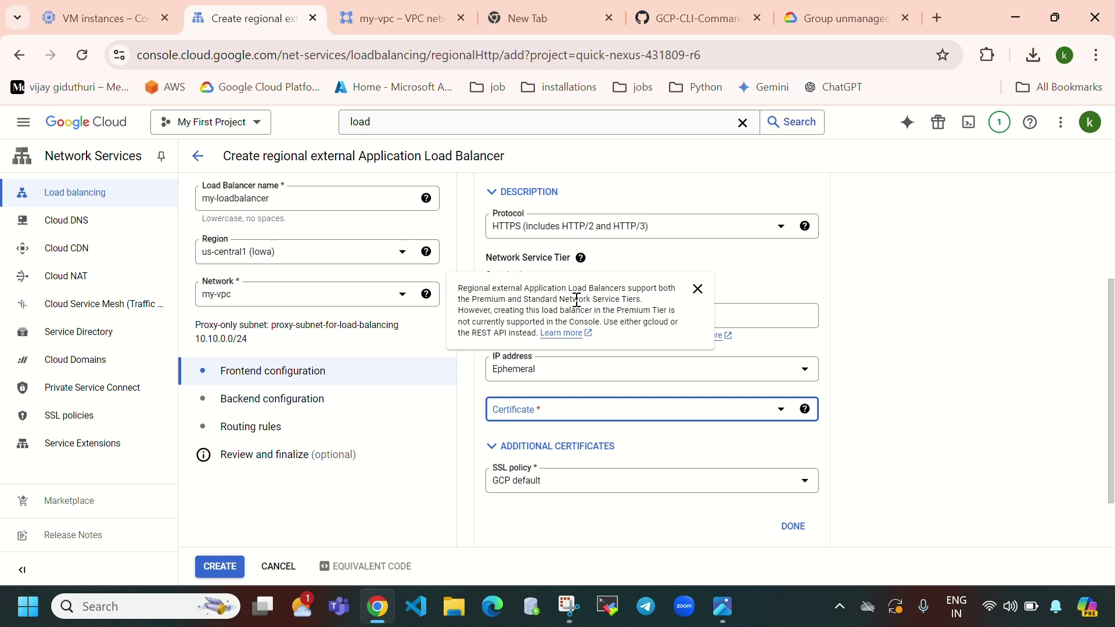
click(638, 228)
click(569, 244)
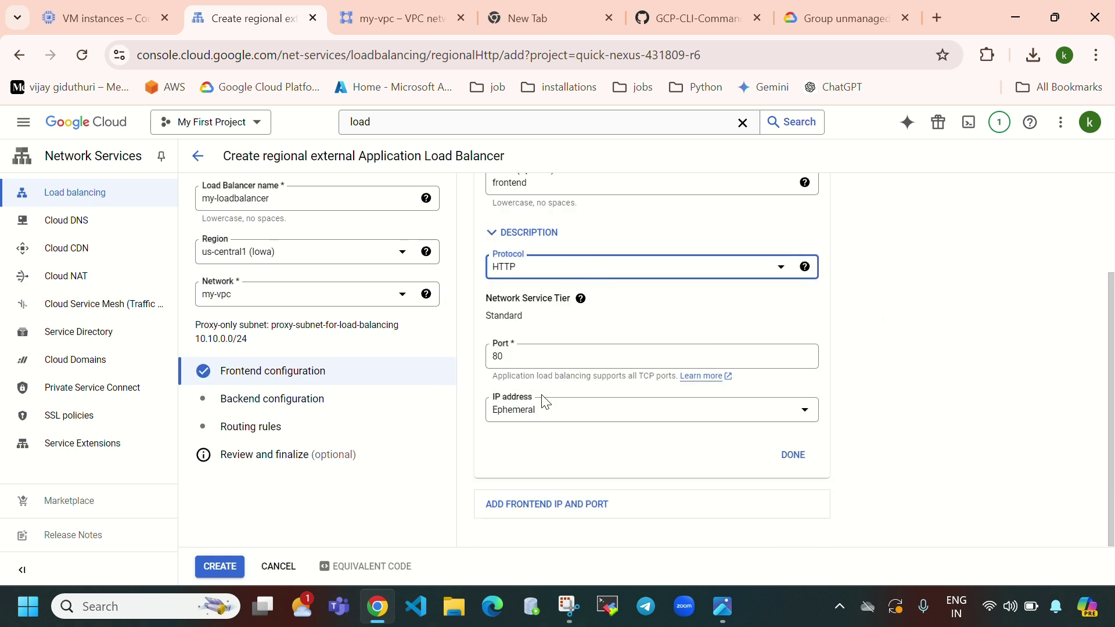
- Open the form for reserving a new static IP address for the HTTP frontend
drag(541, 360, 494, 364)
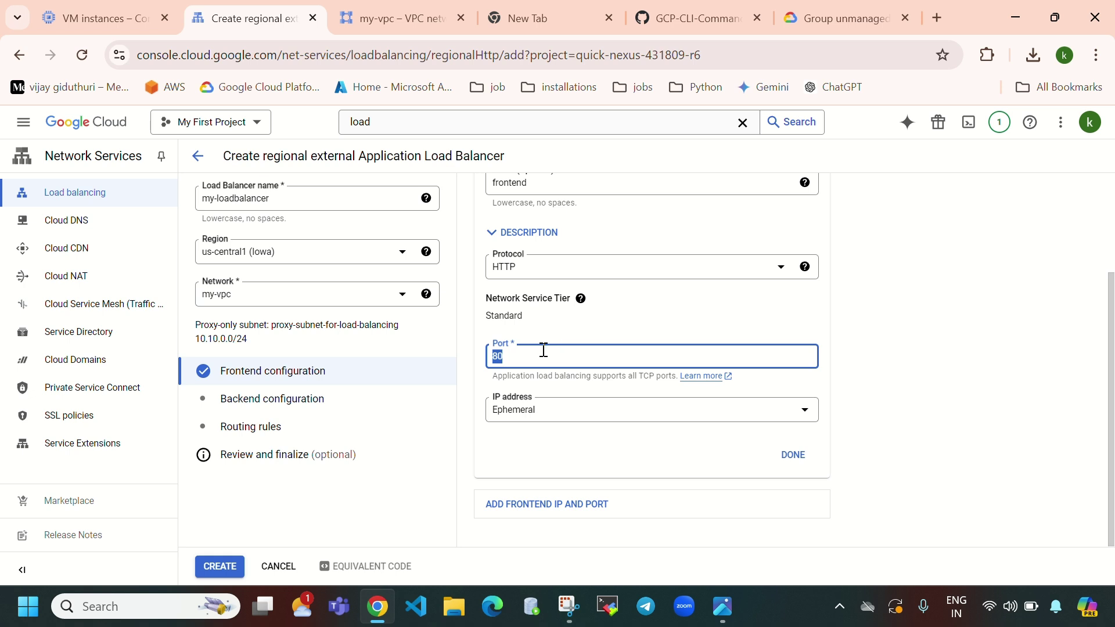
click(580, 411)
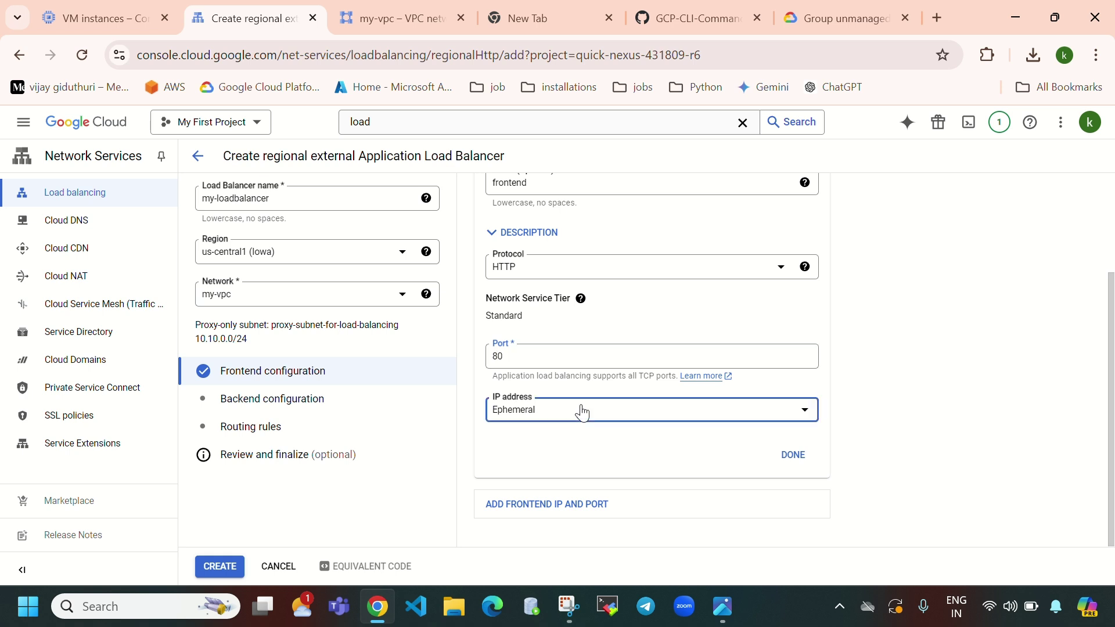
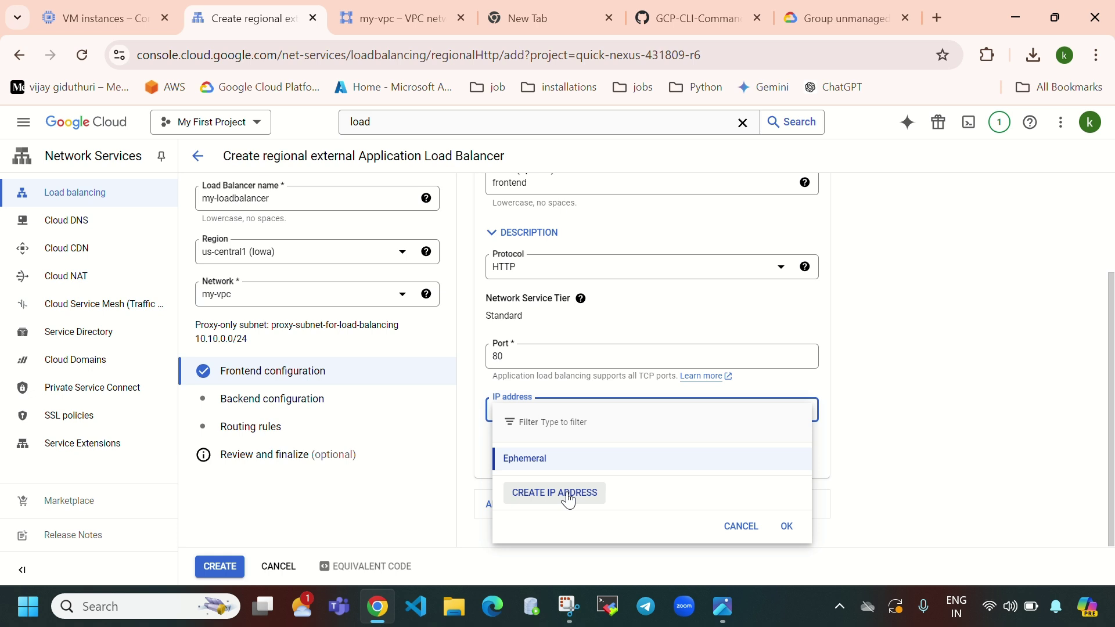
click(568, 498)
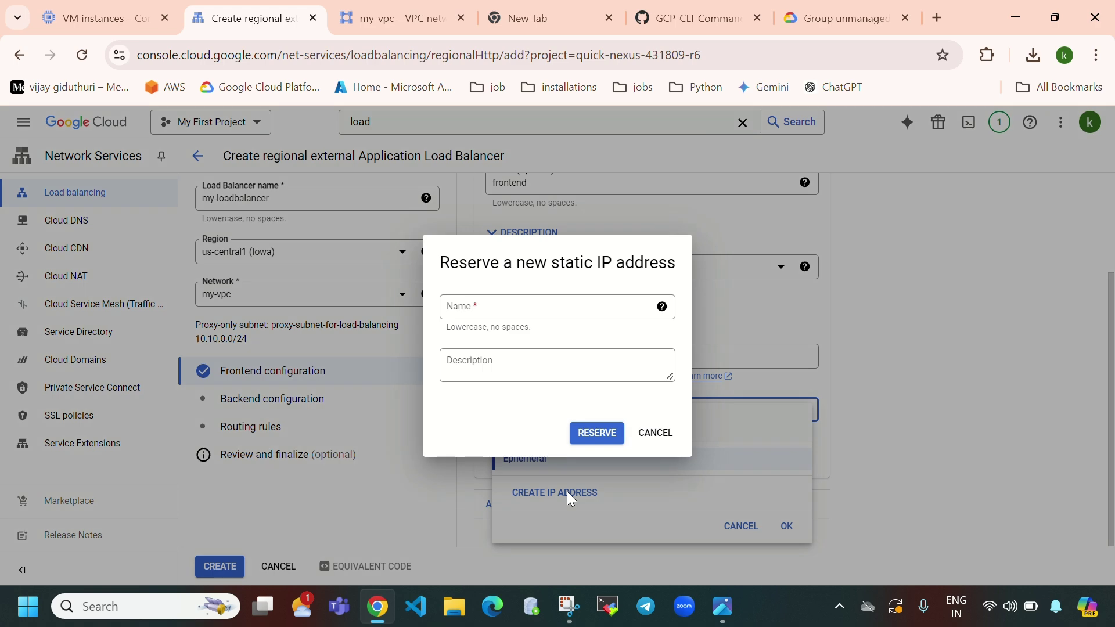
- Examine the names, types and usage of the existing IP addresses in the VPC network's IP address list
click(394, 15)
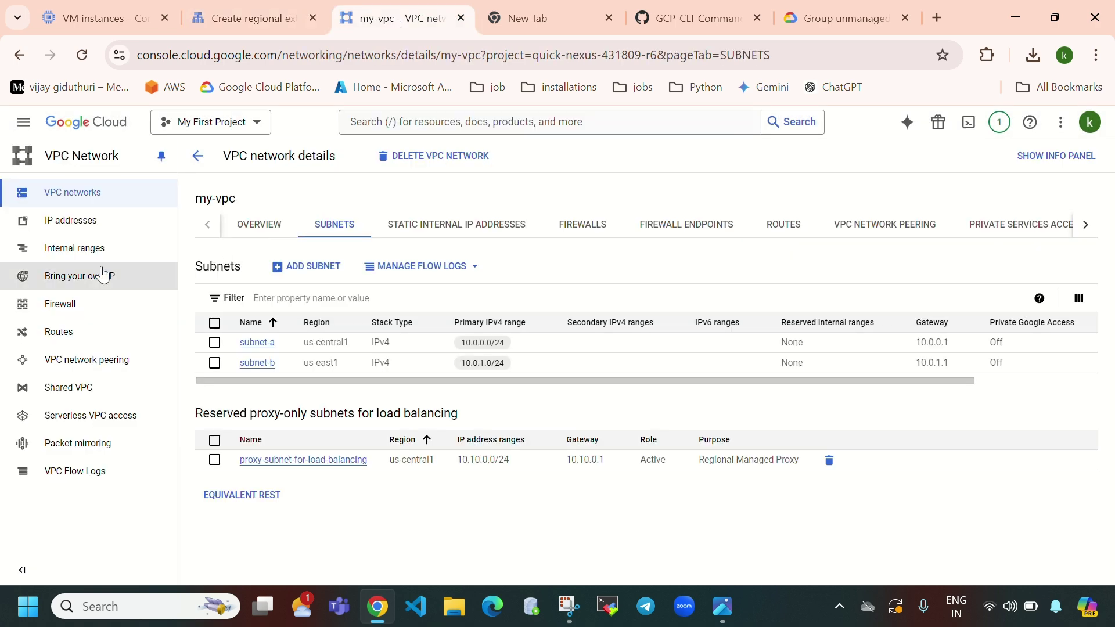
click(88, 233)
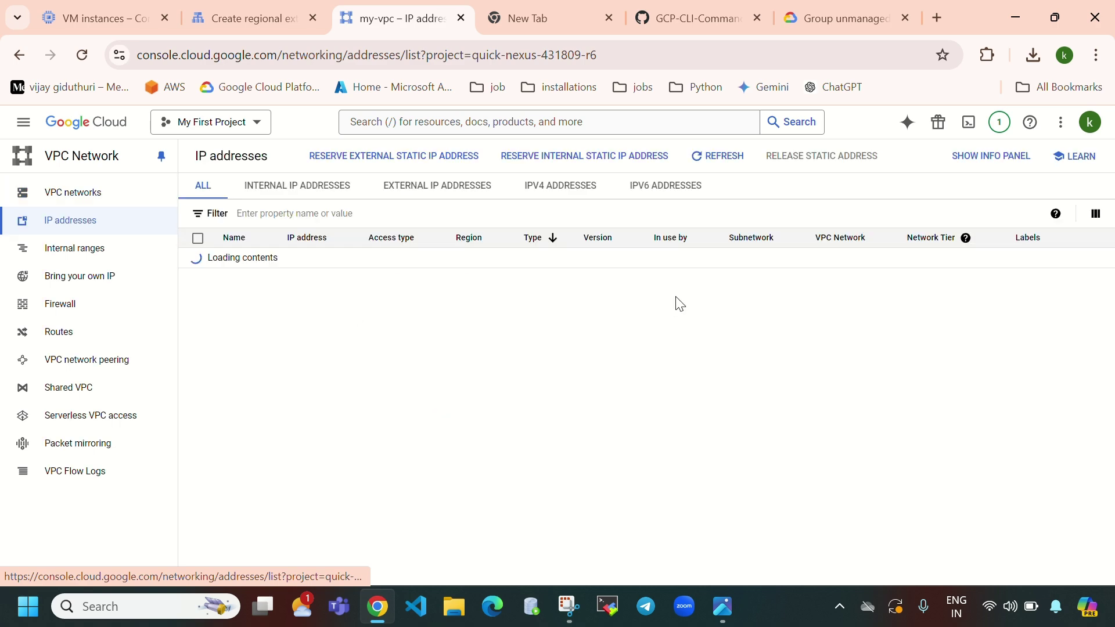
scroll(510, 434, down, 5)
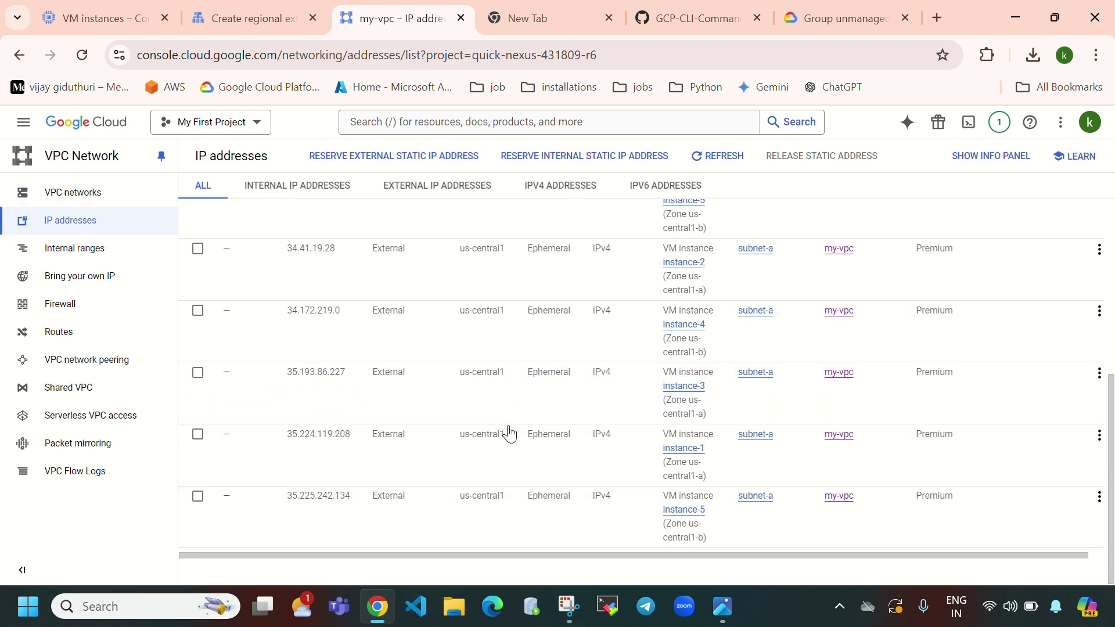
scroll(510, 435, up, 5)
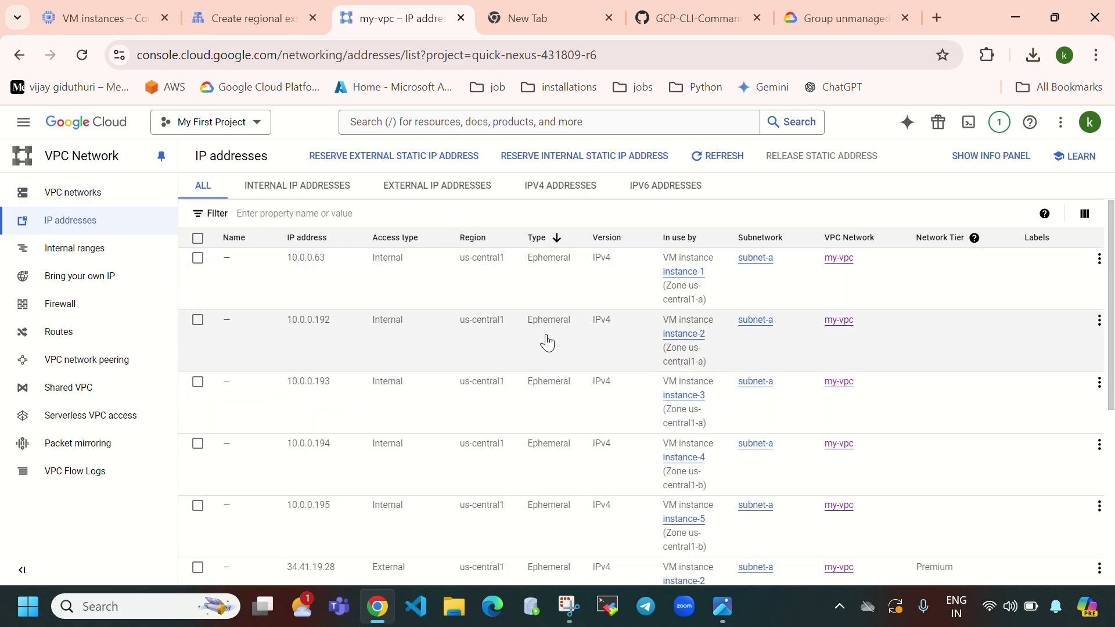
- Back in the load balancer setup, reserve a static IP address named static-ip-for-load-balancer for the frontend
click(247, 21)
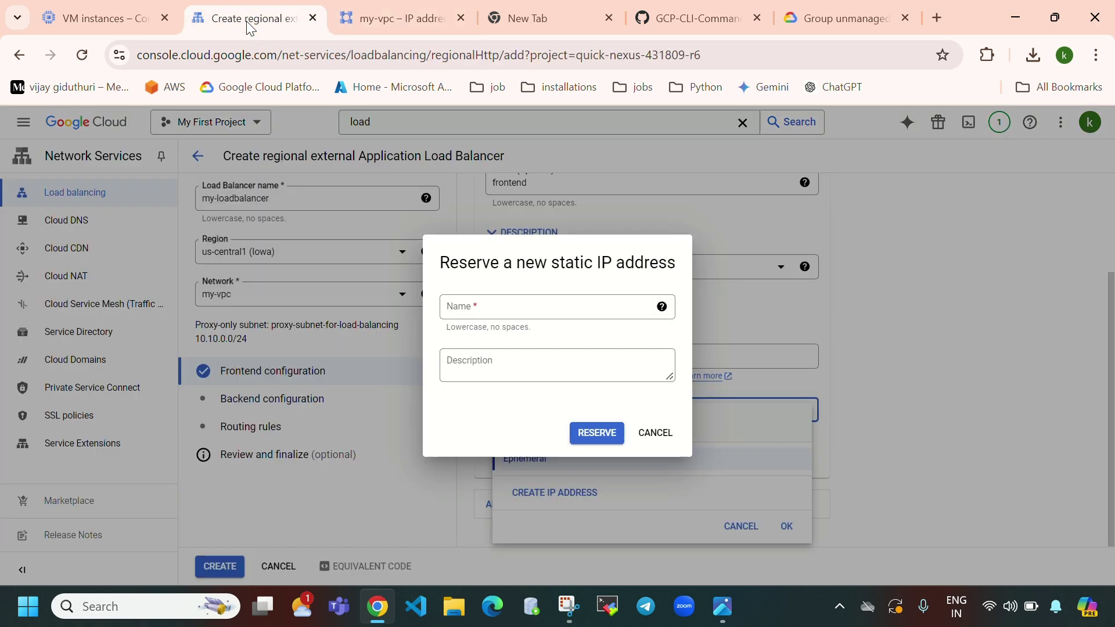
click(533, 312)
text(sts)
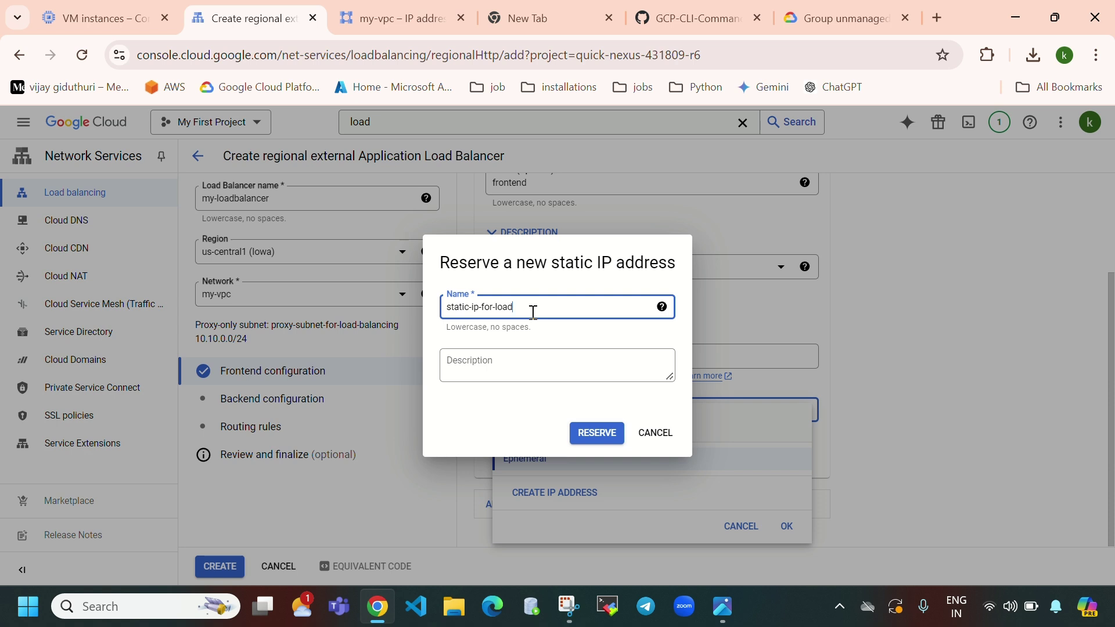
text(alancer)
click(608, 434)
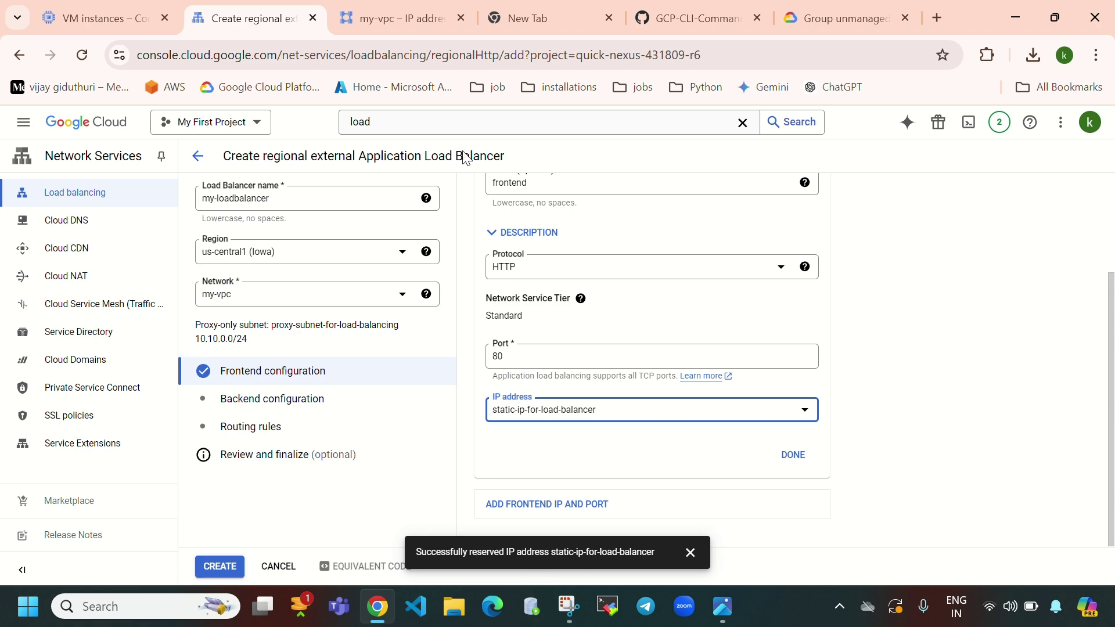
- Refresh the VPC network's IP address list to check the entry for static-ip-for-load-balancer
click(392, 27)
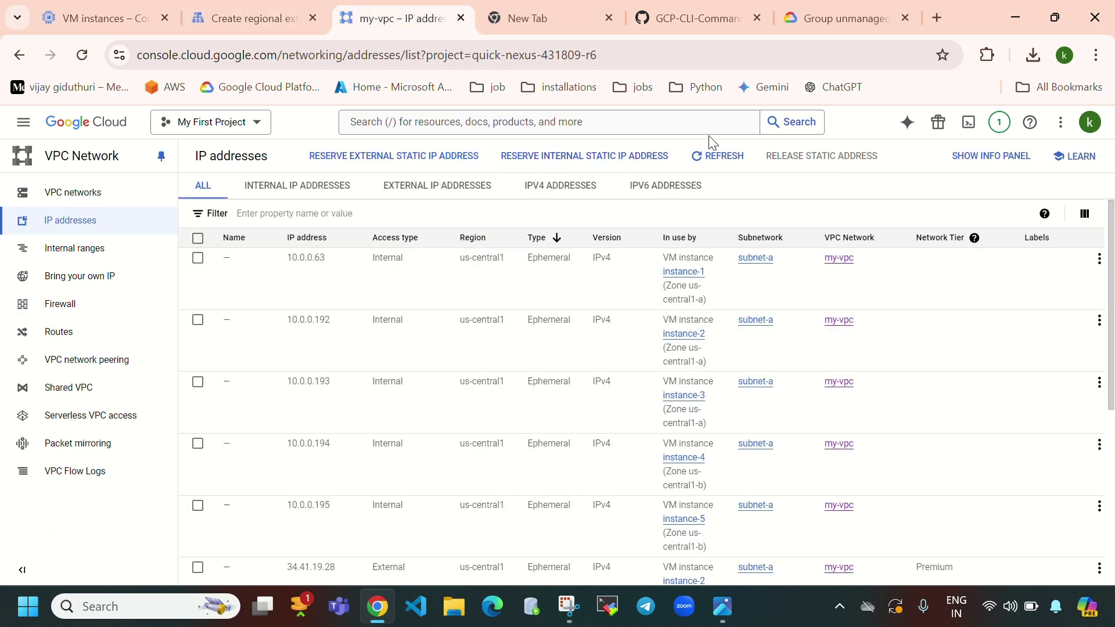
click(720, 156)
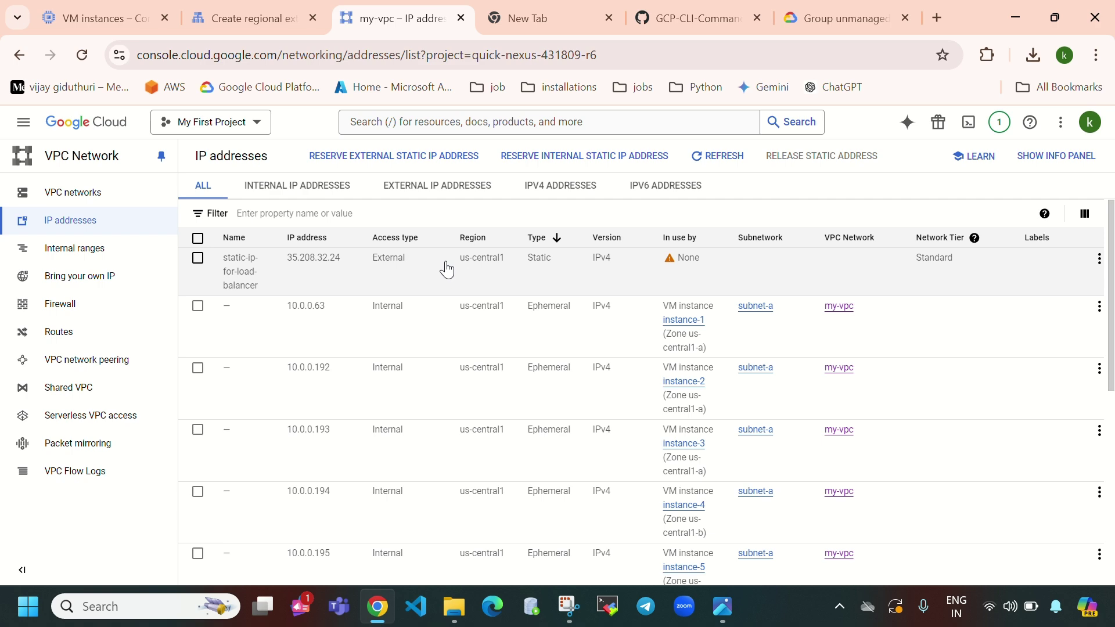
- Return to the load balancer setup and finish the new frontend IP and port configuration
click(242, 26)
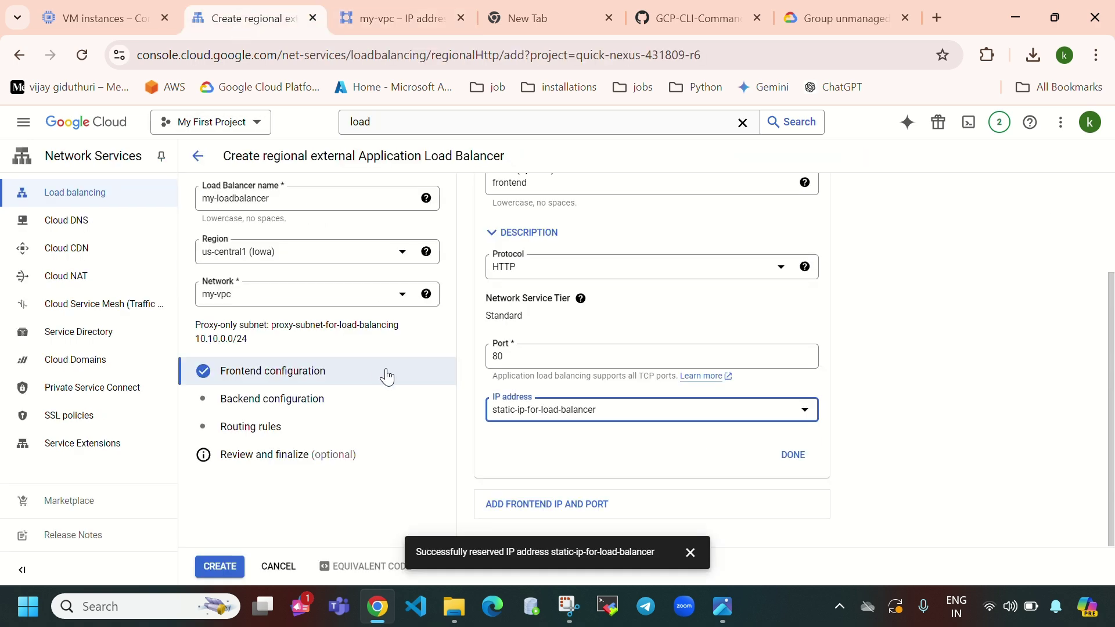
click(794, 455)
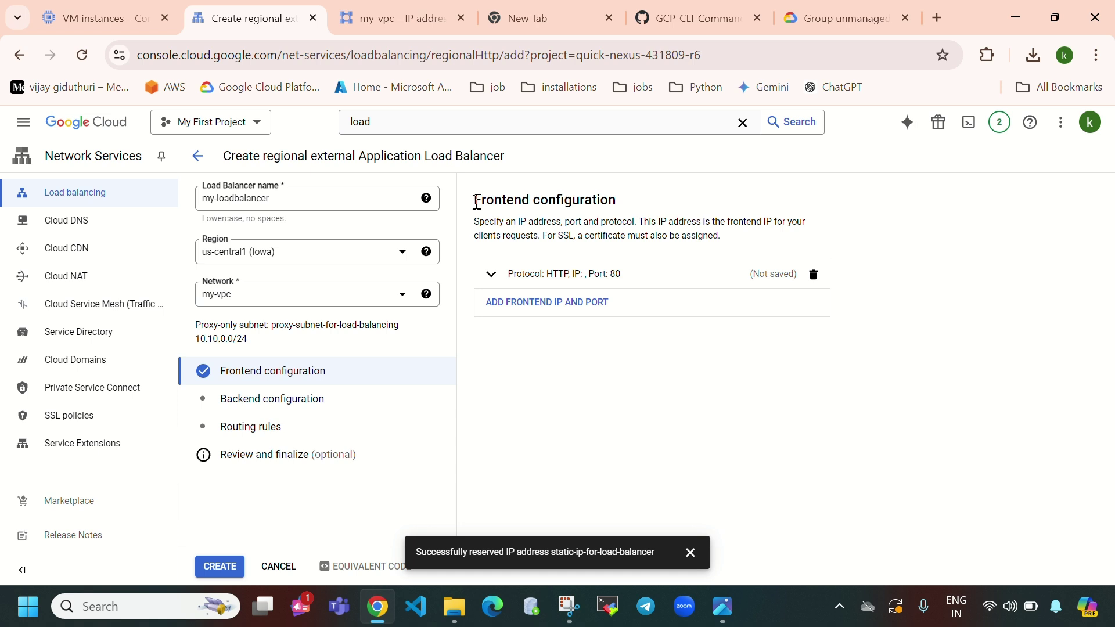
drag(479, 202, 637, 213)
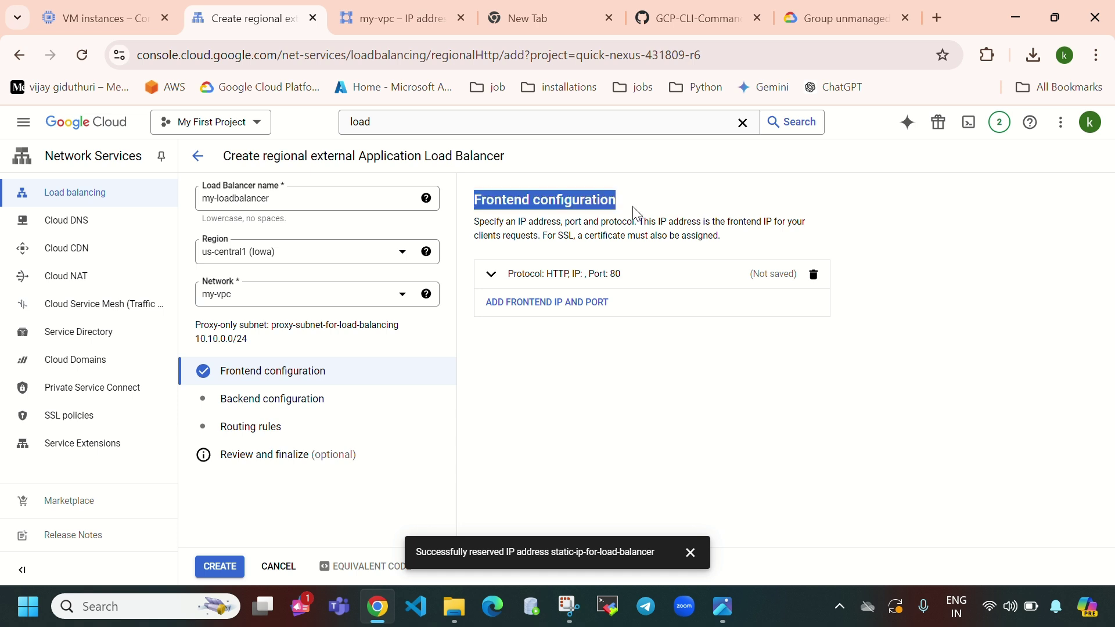
- Start creating a backend service in the load balancer's backend configuration and enter its name
click(276, 401)
click(621, 262)
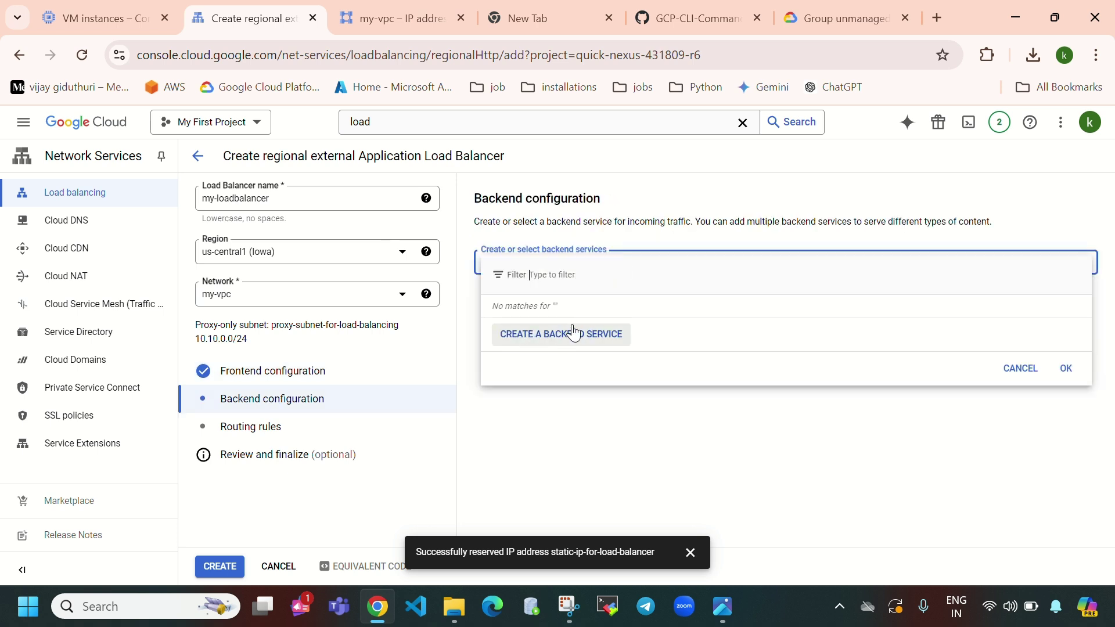
click(556, 336)
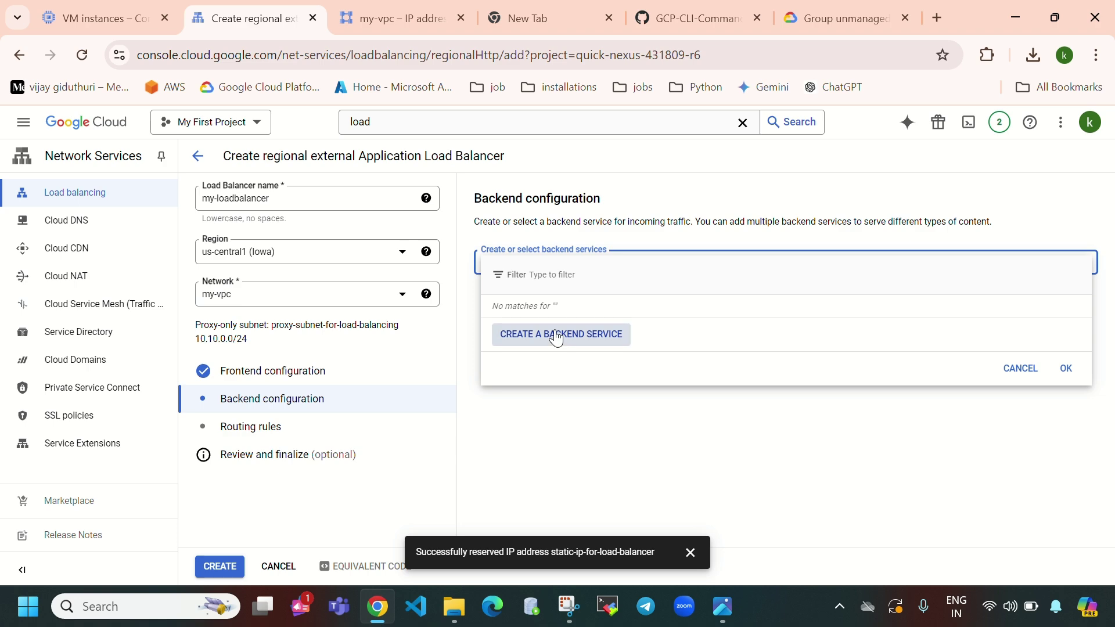
click(531, 175)
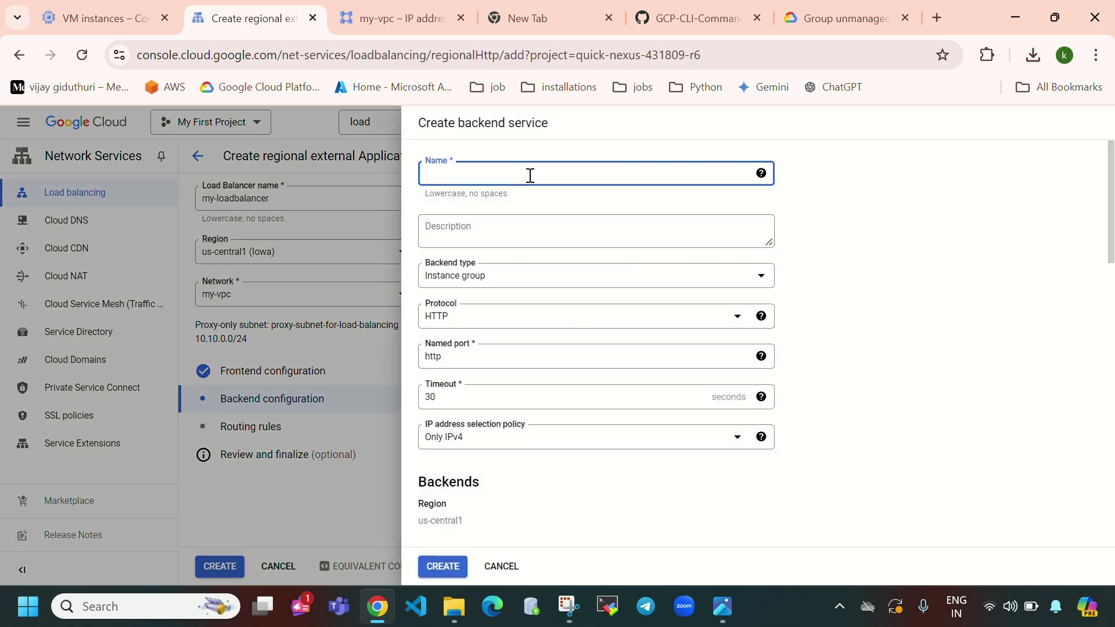
text(backen)
- Open the details of unmanaged-instance-group in Compute Engine to check its member VMs, network and location
click(72, 17)
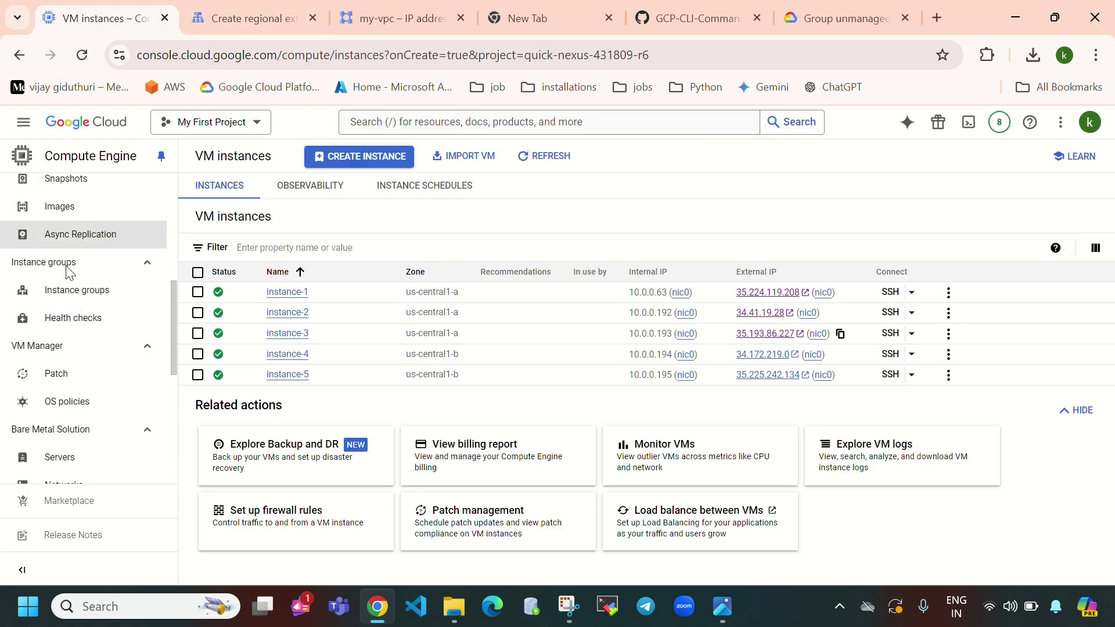
click(87, 293)
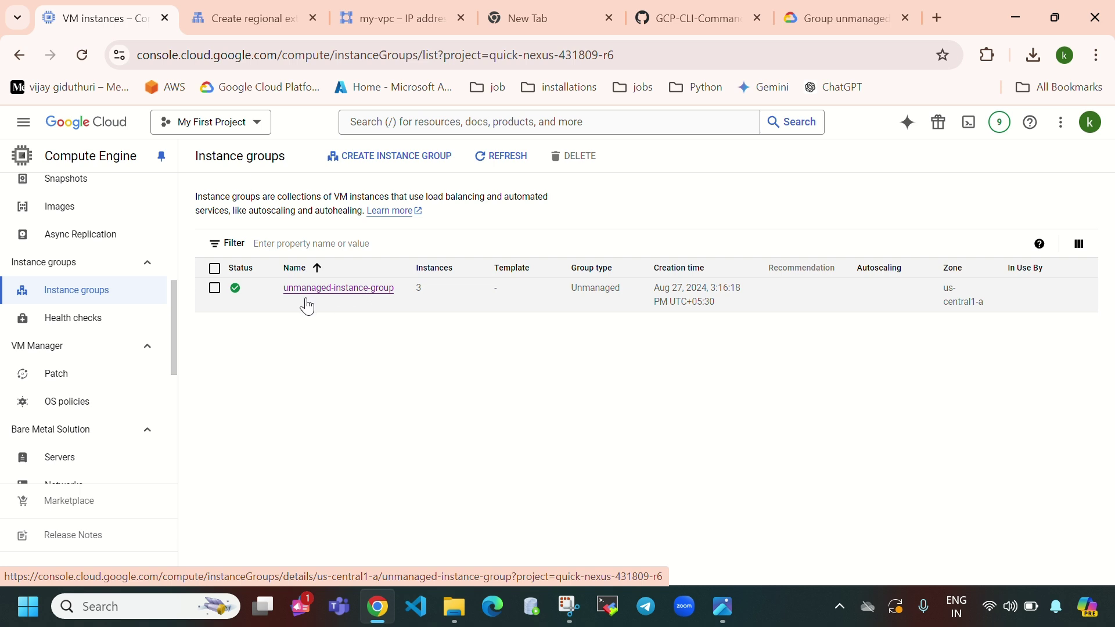
click(378, 296)
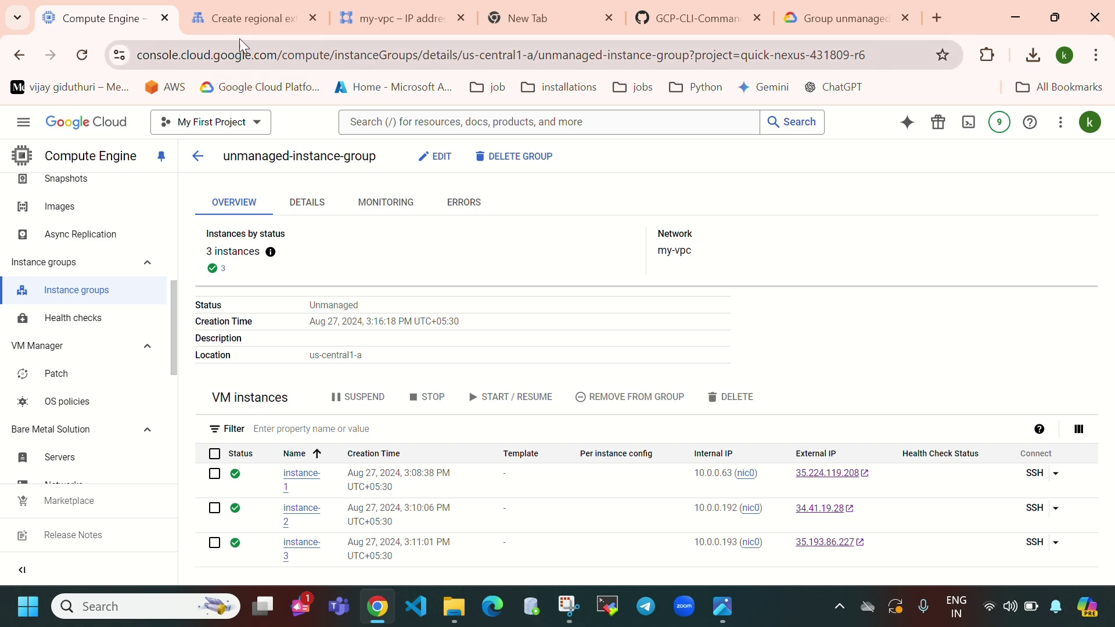
- Back in the backend service setup, select unmanaged-instance-group as the backend and use its existing port name mapped to port 80
click(239, 22)
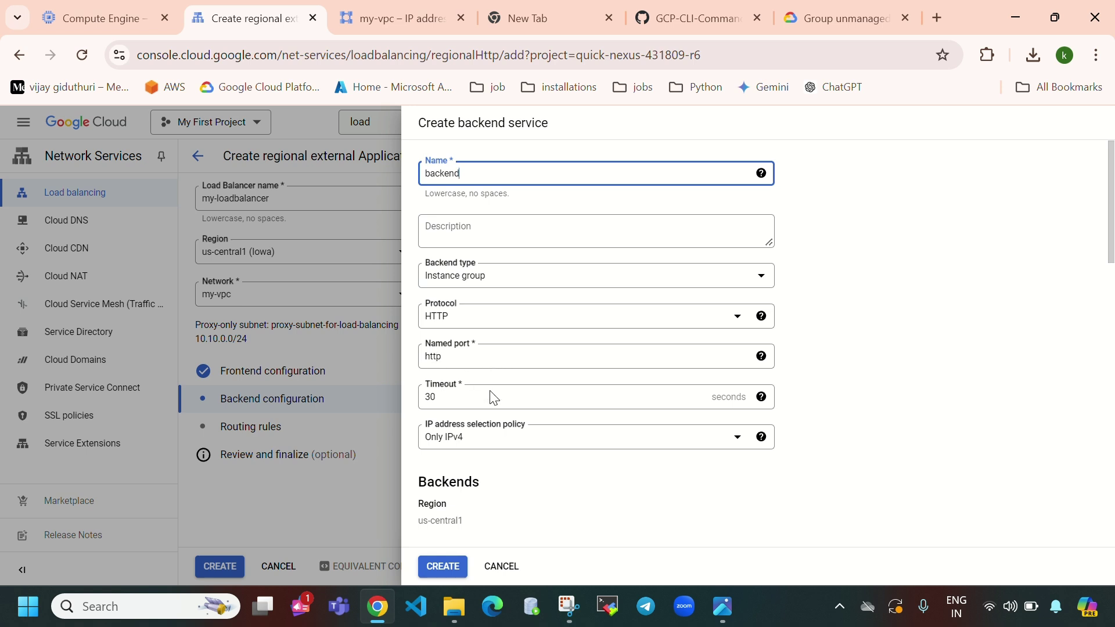
scroll(522, 415, down, 3)
scroll(554, 343, down, 3)
scroll(562, 347, down, 2)
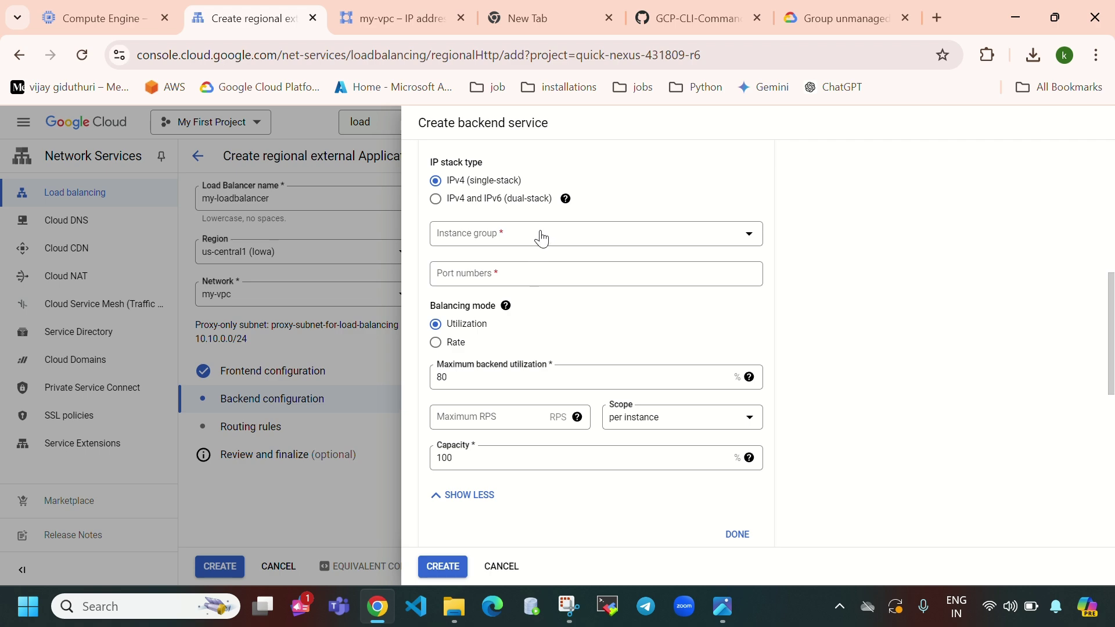
click(541, 236)
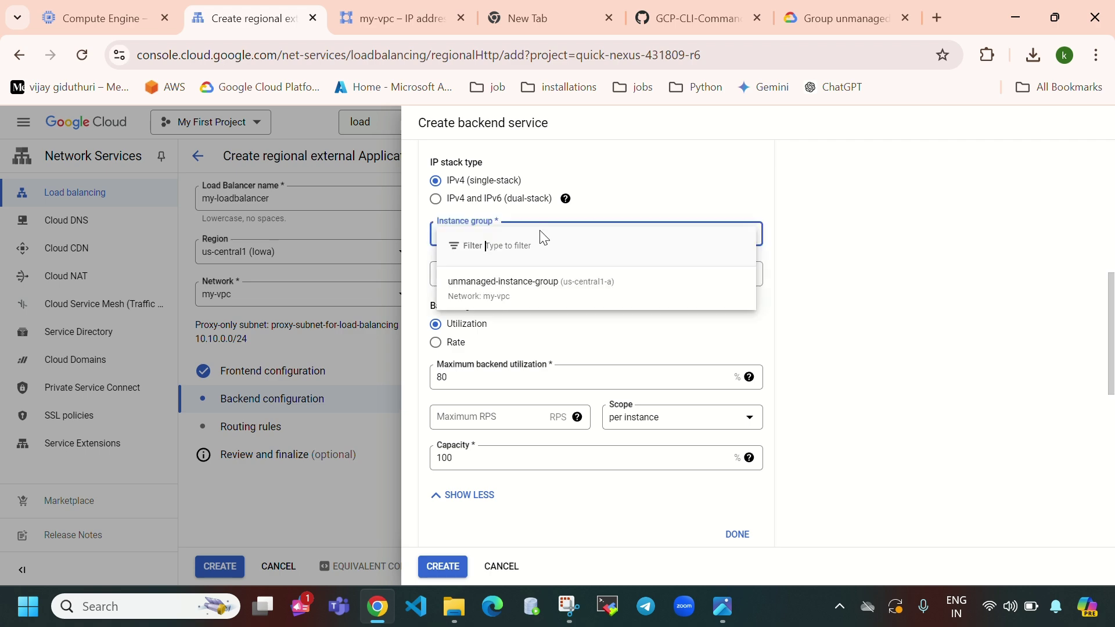
click(519, 292)
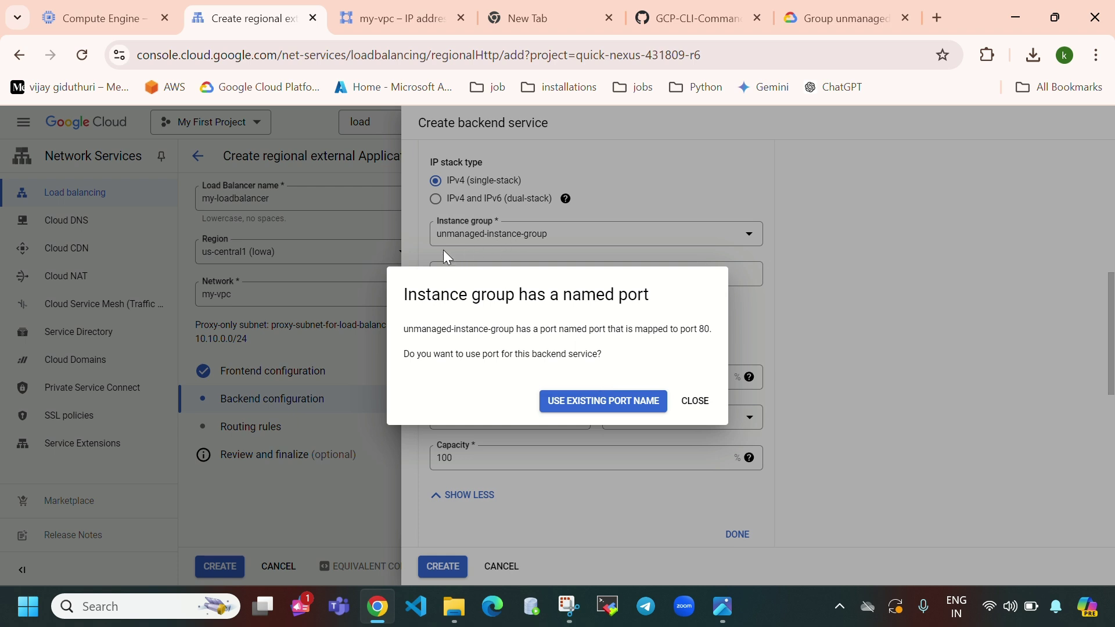
click(594, 410)
click(78, 9)
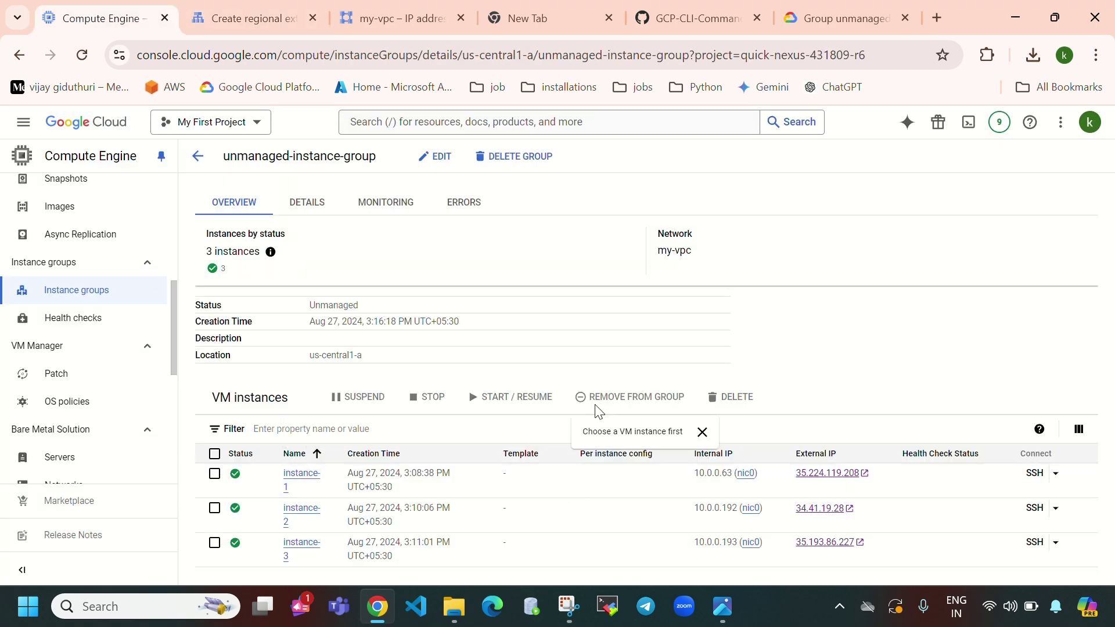
click(244, 20)
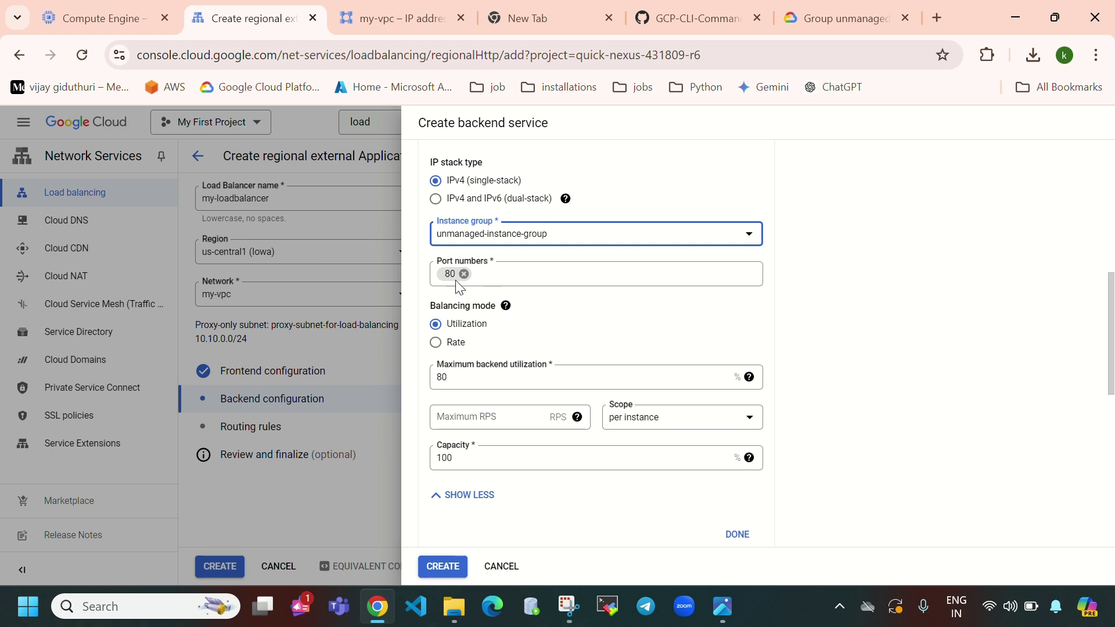
- Create and save a health check named health-check-for-load-balancer for the backend service, keeping the TCP protocol on port 80
scroll(543, 390, down, 1)
scroll(543, 390, down, 5)
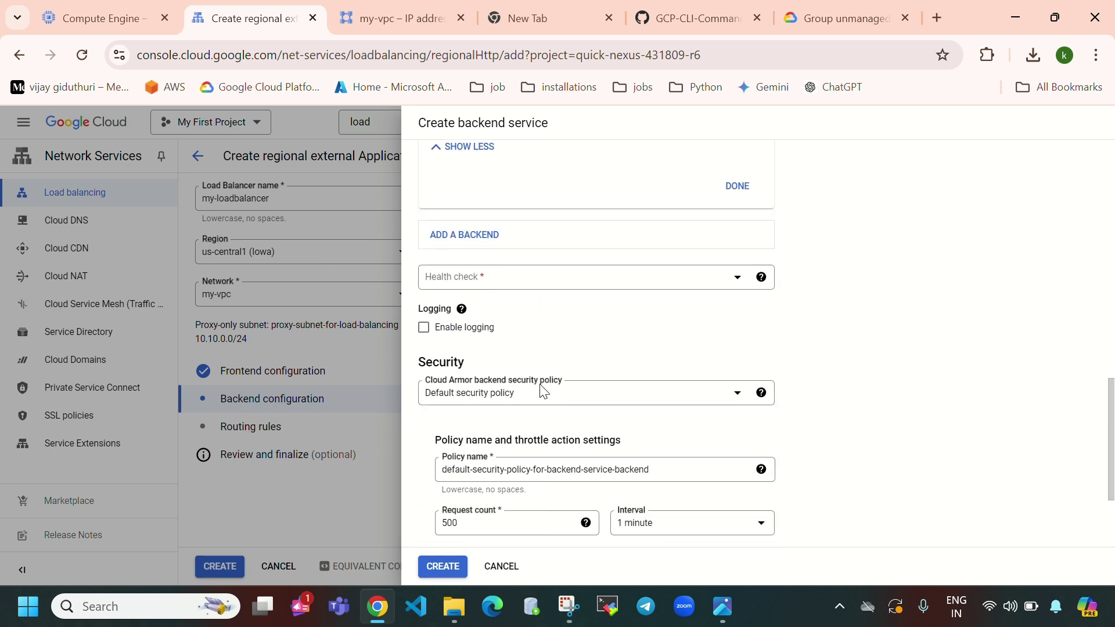
click(496, 285)
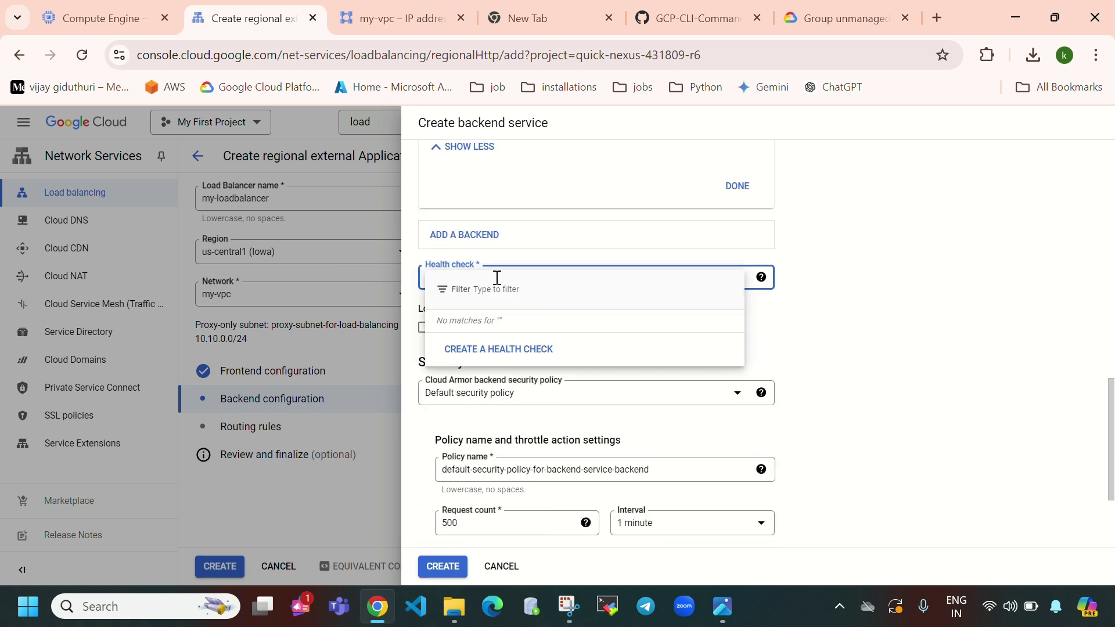
click(494, 350)
click(801, 180)
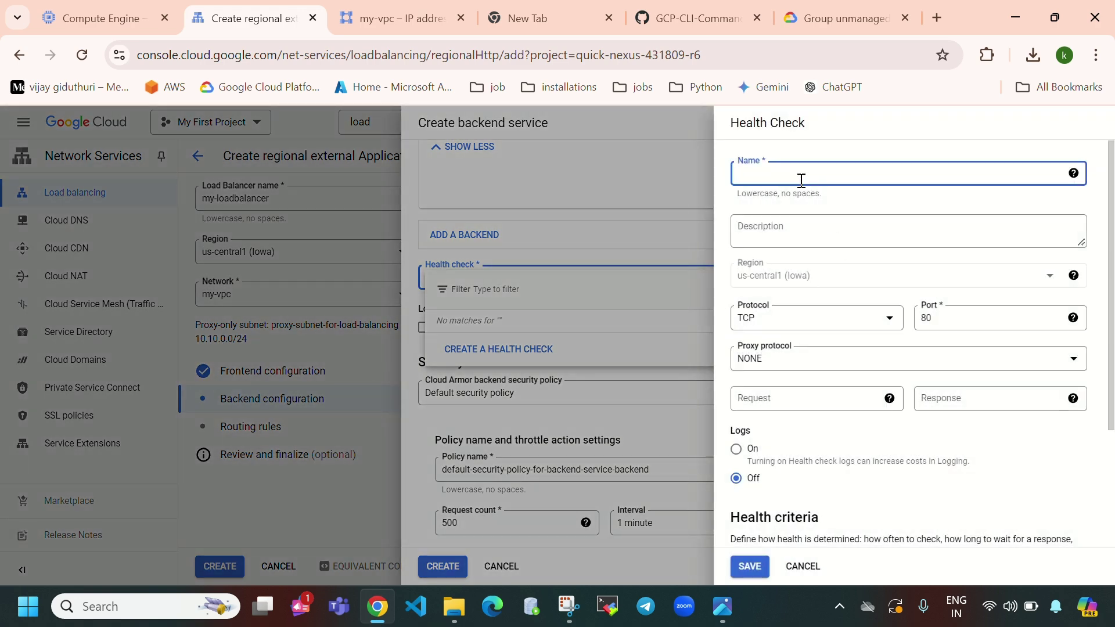
text(health-check-for-load-balancer)
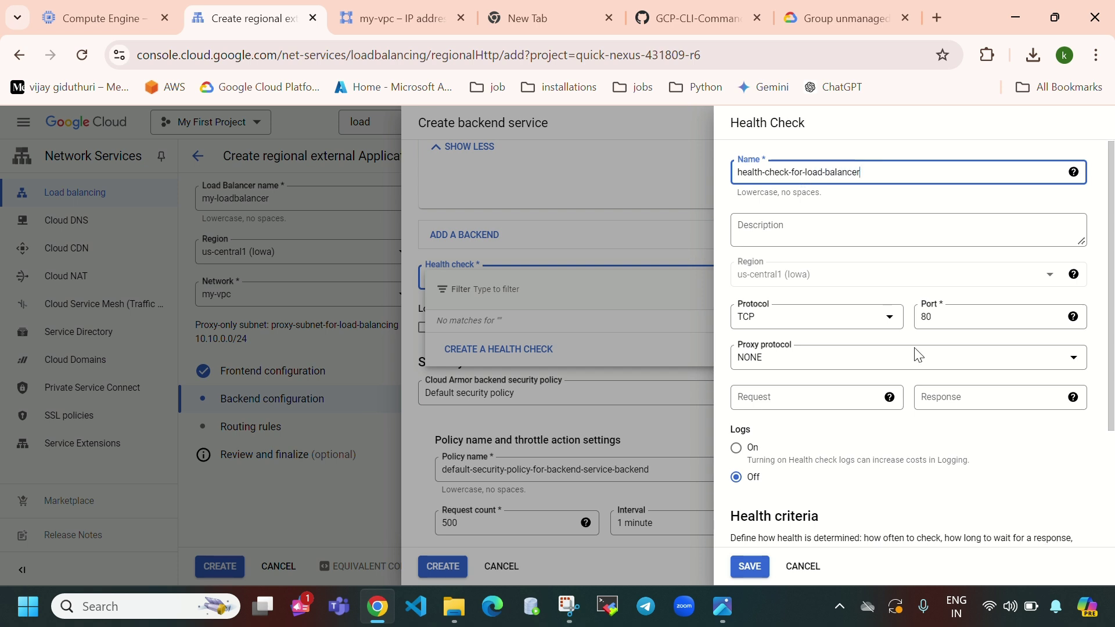
scroll(917, 352, down, 3)
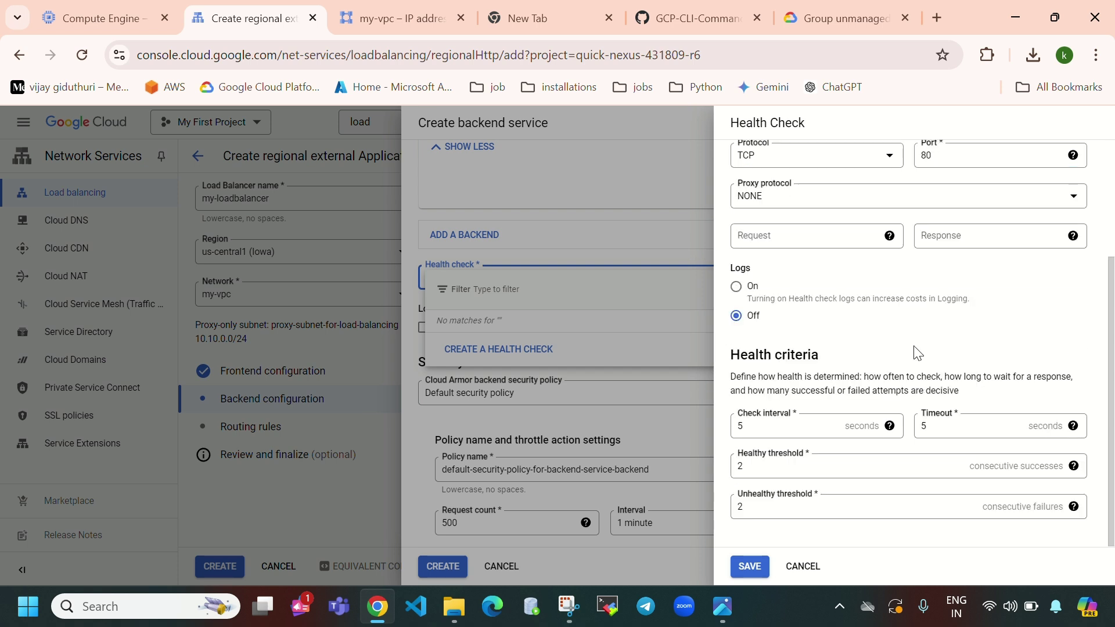
click(755, 566)
- Rename the Cloud Armor policy as default-security-policy-for-backend-service, create the backend service, and confirm backend as the selected service
scroll(562, 407, down, 3)
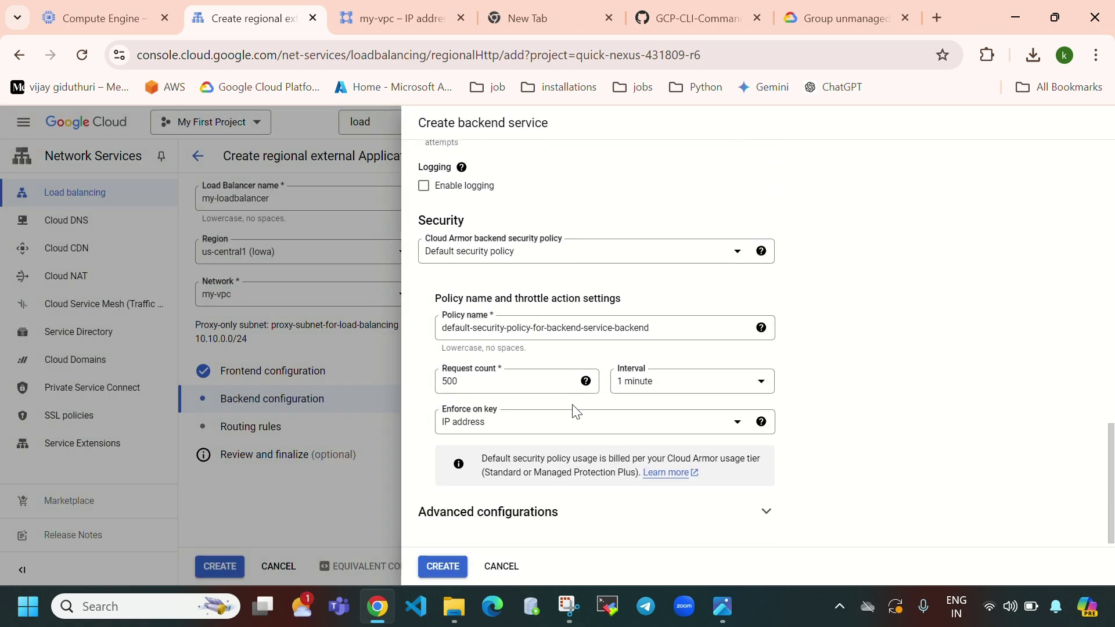
click(449, 564)
click(720, 170)
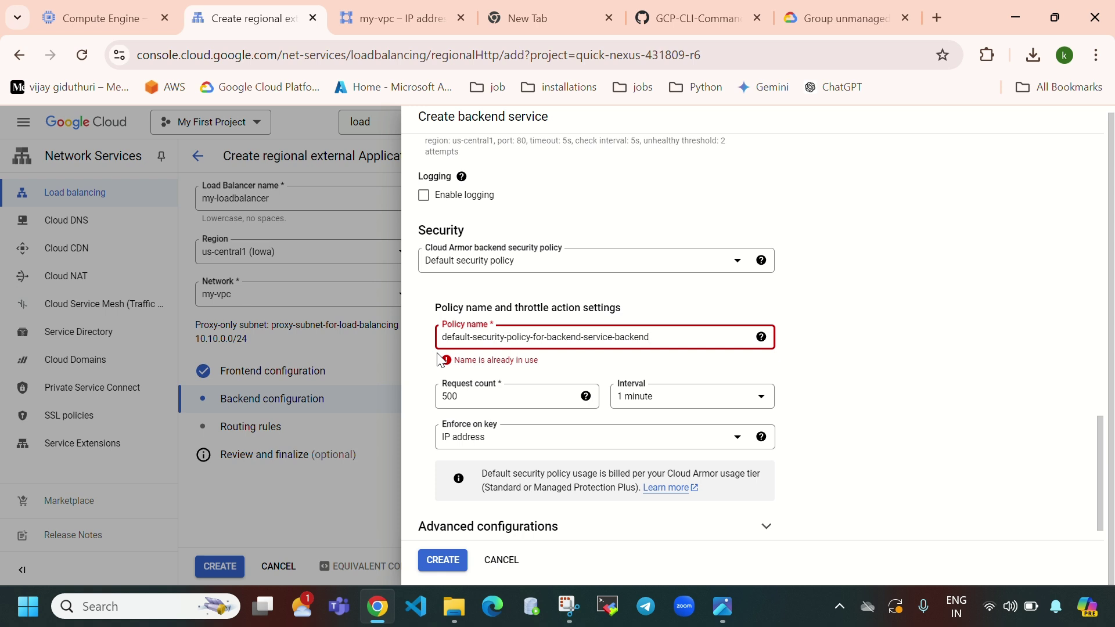
drag(674, 339, 617, 341)
key(BackSpace)
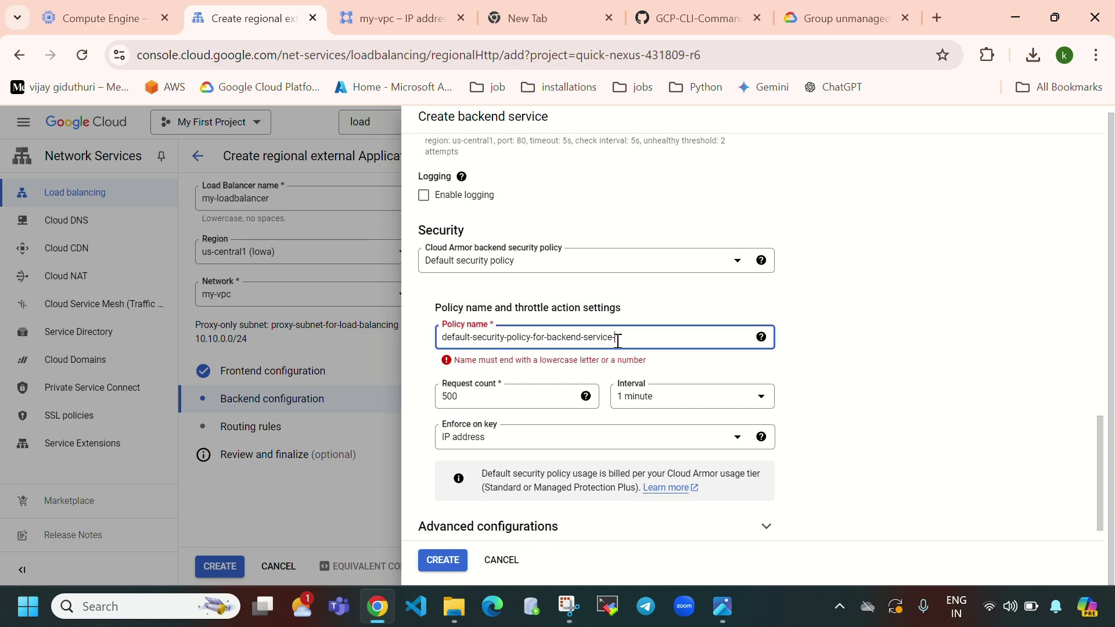
key(BackSpace)
click(426, 562)
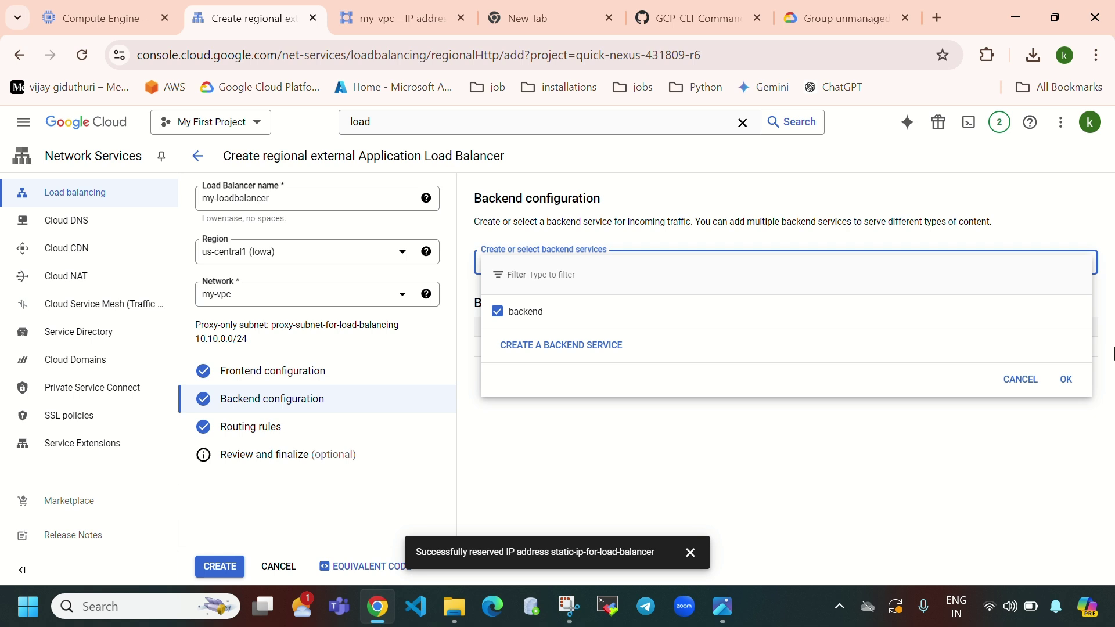
click(1067, 382)
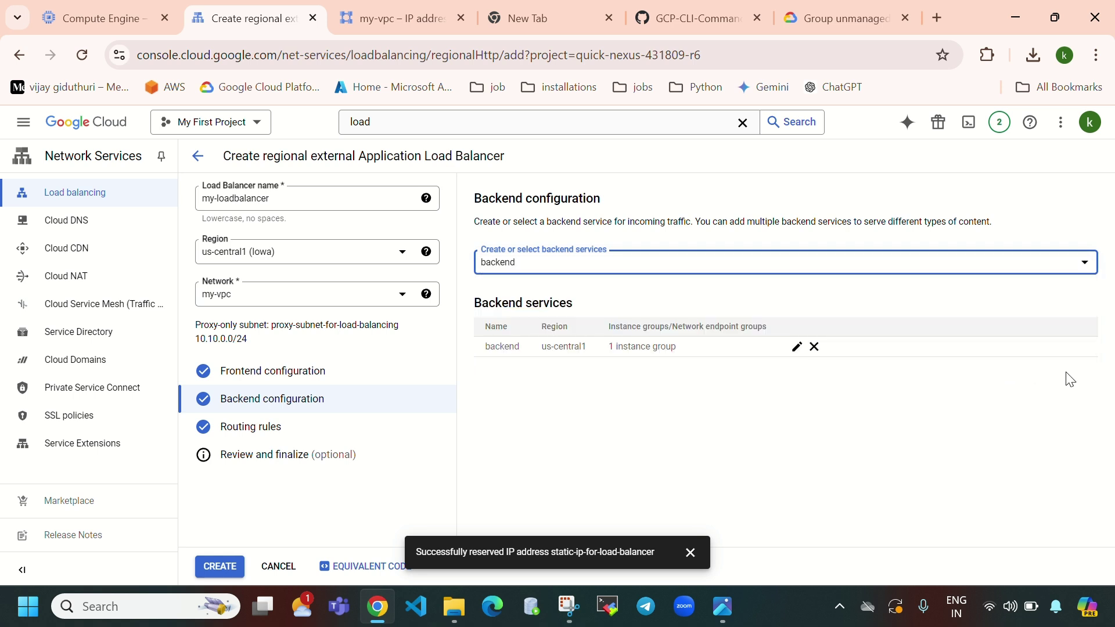
- Review the simple host and path routing rule for the backend and create the load balancer my-loadbalancer
click(259, 428)
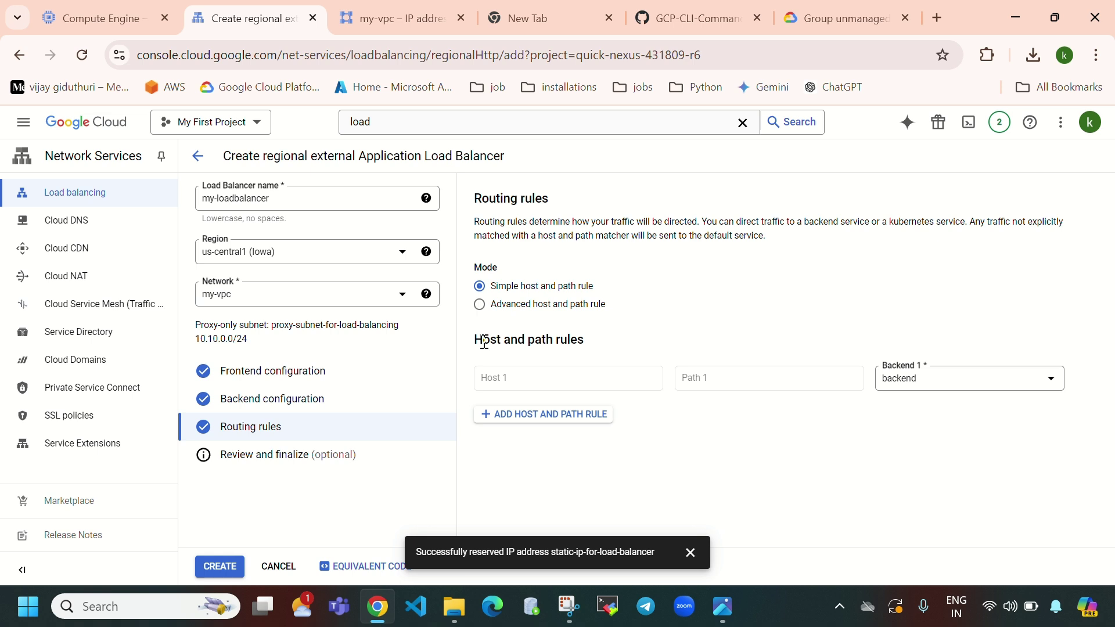
drag(485, 342, 911, 386)
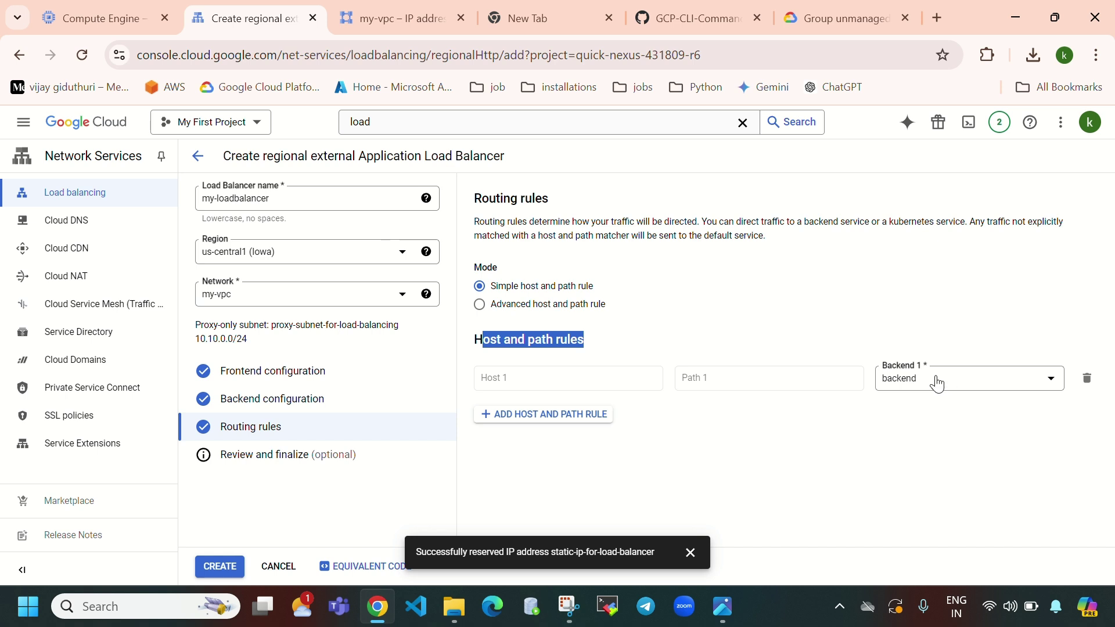
click(219, 568)
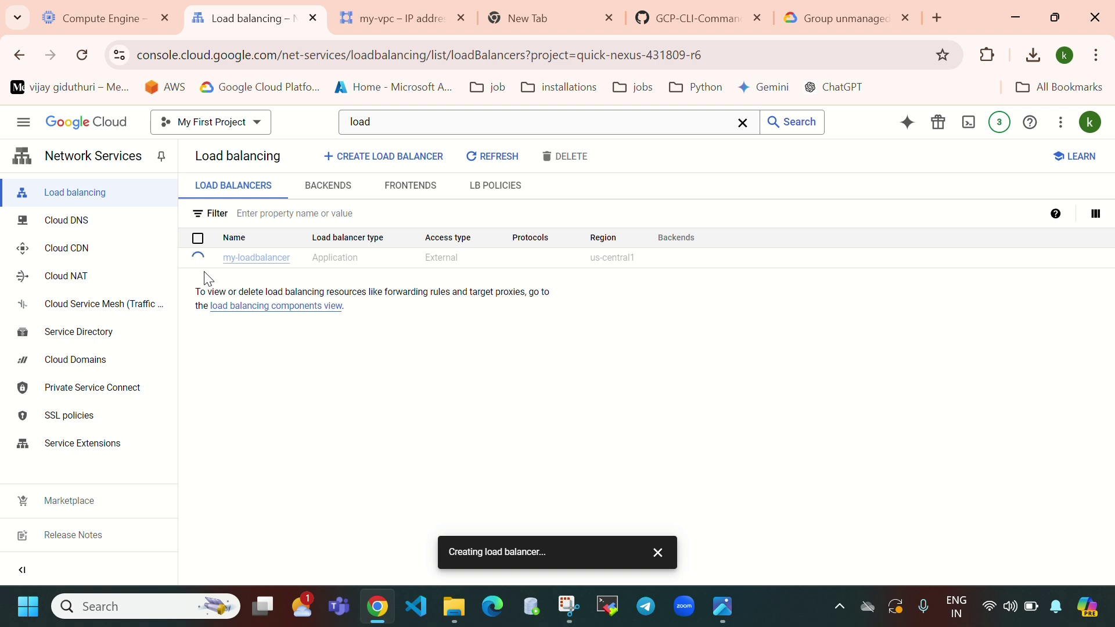
- Check my-loadbalancer's creation progress and whether static-ip-for-load-balancer is in use, and refresh the load balancer list
click(1000, 122)
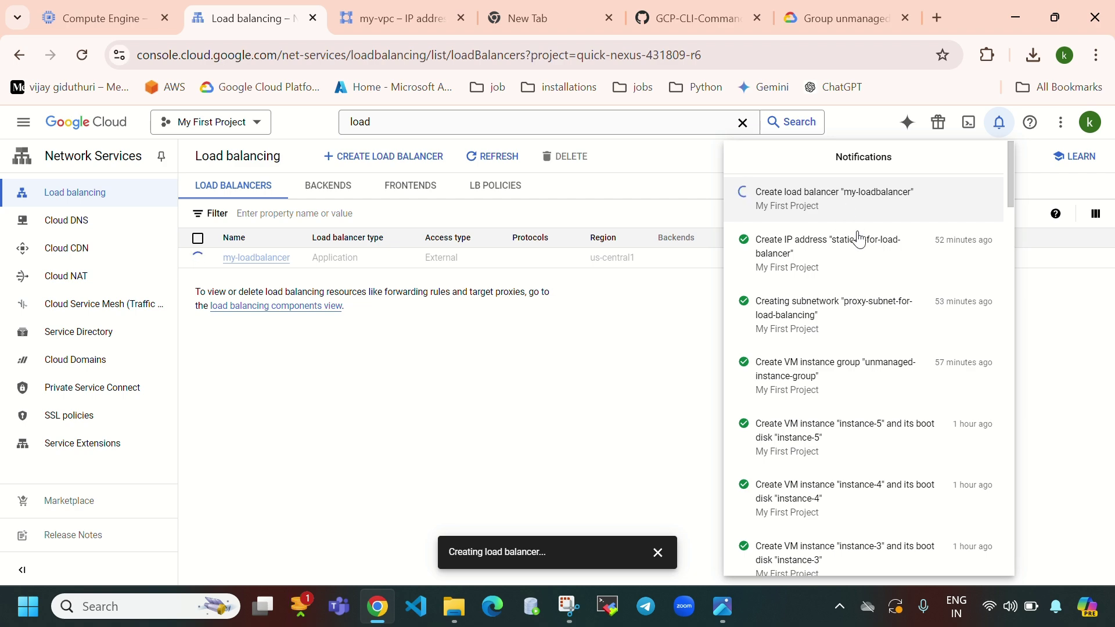
click(355, 27)
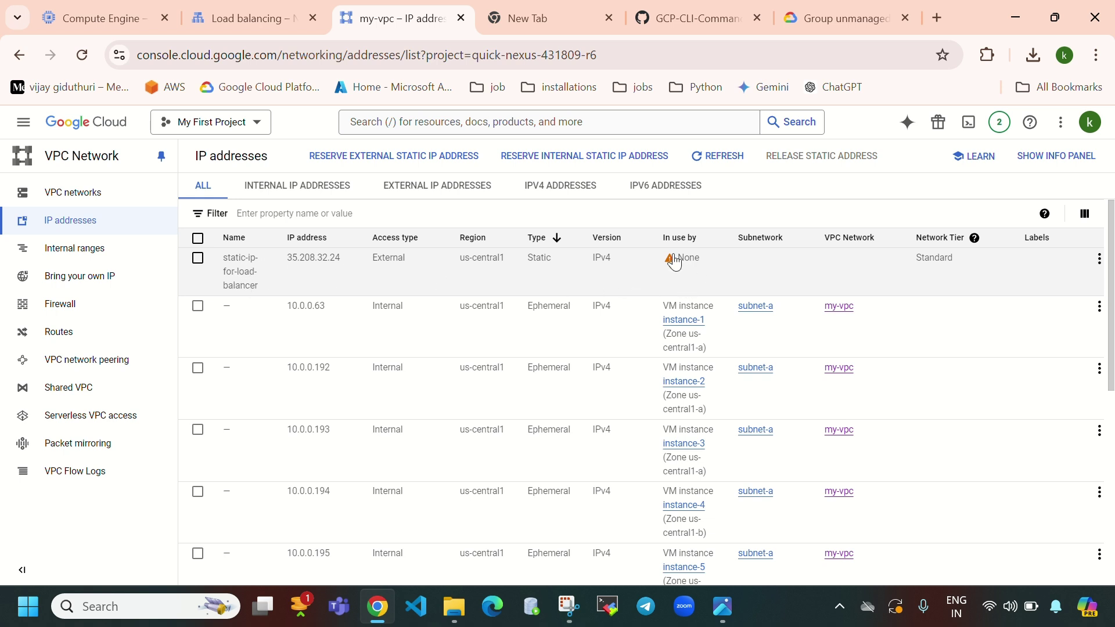
drag(704, 259, 681, 265)
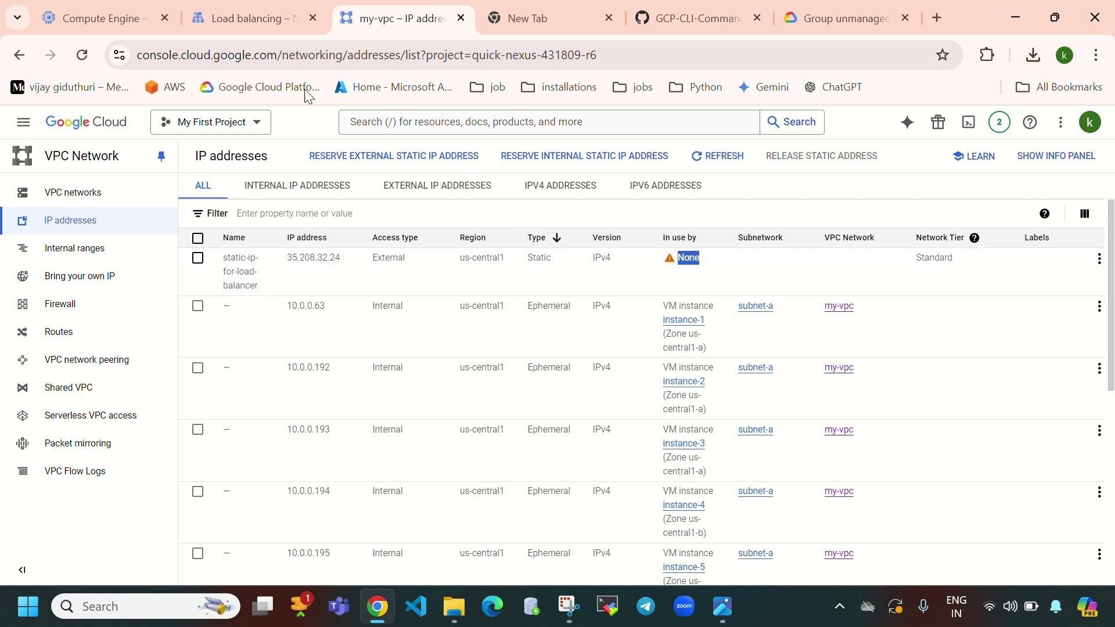
click(247, 17)
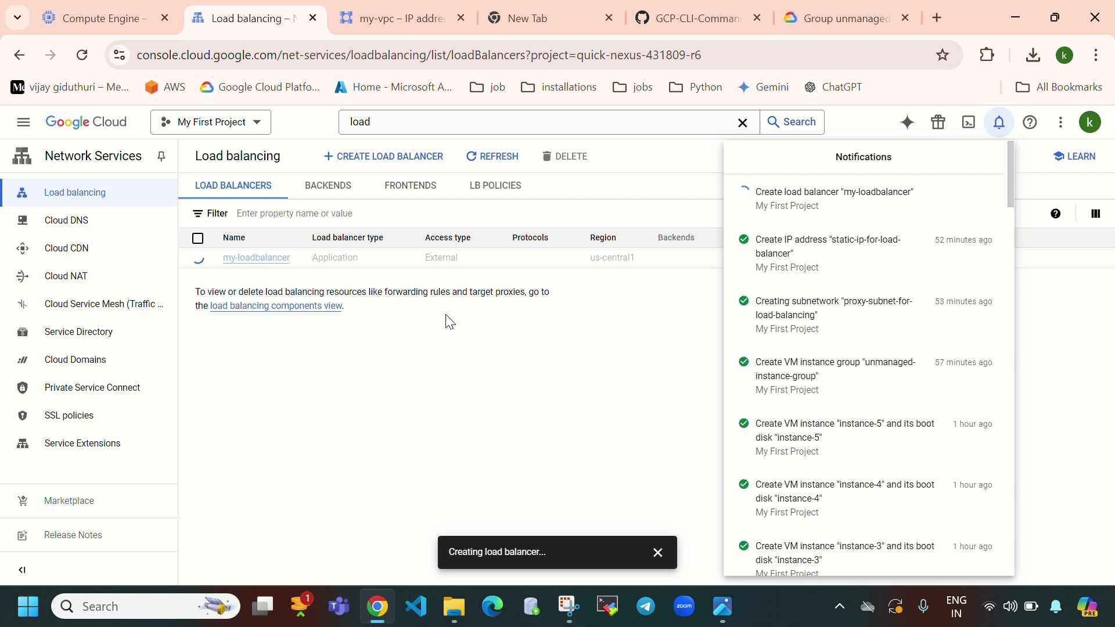
click(570, 377)
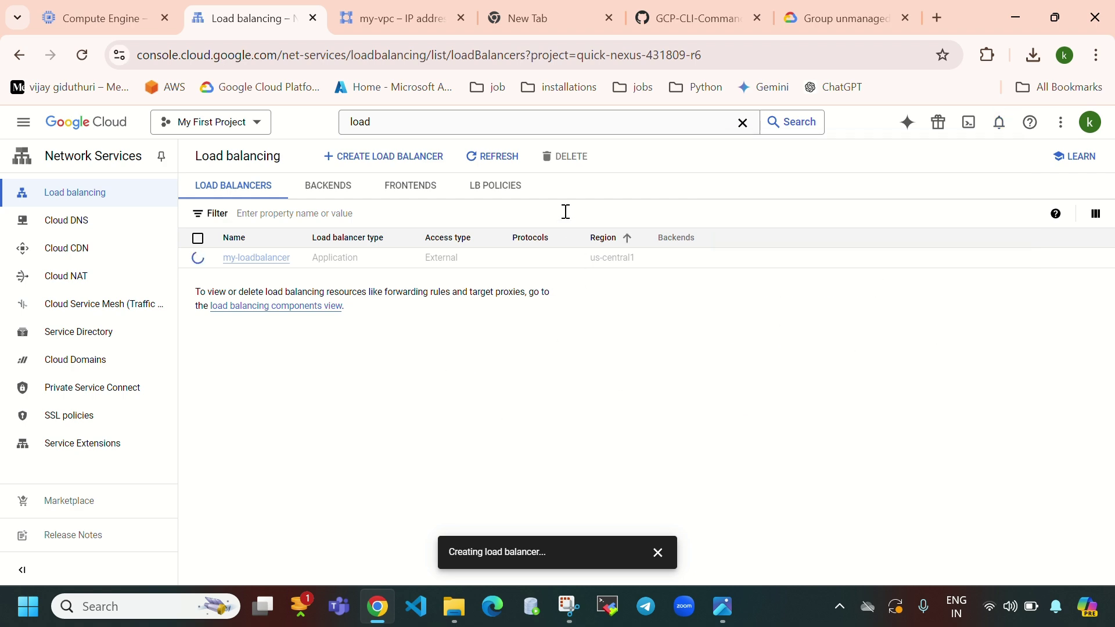
click(476, 160)
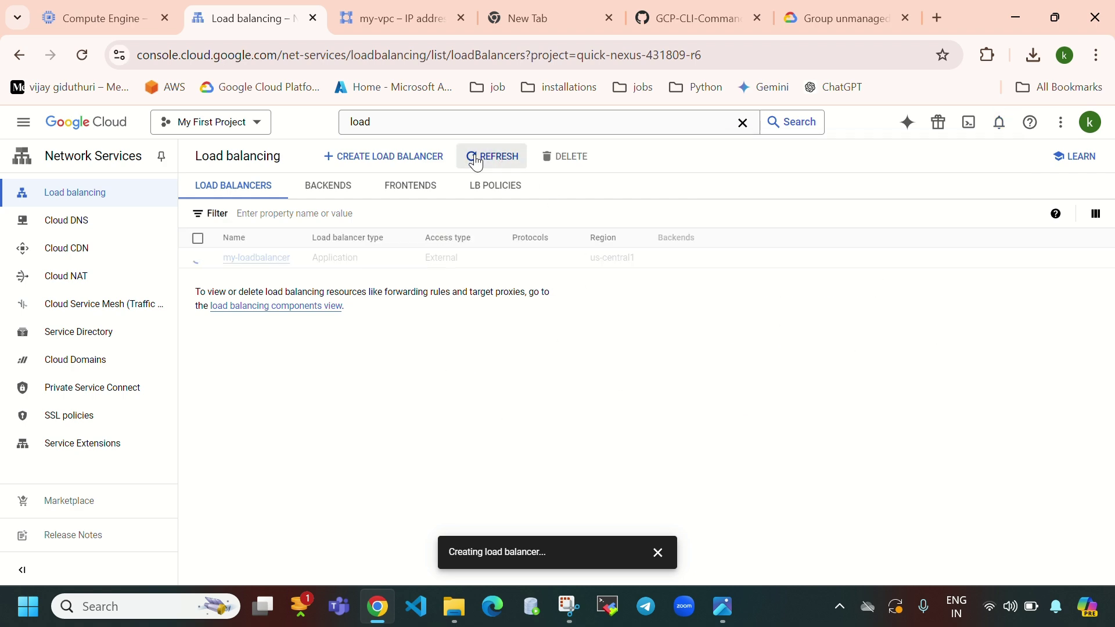
- Delete instance-4 and instance-5 from the Compute Engine VM instances and refresh the list
click(77, 11)
scroll(108, 256, up, 5)
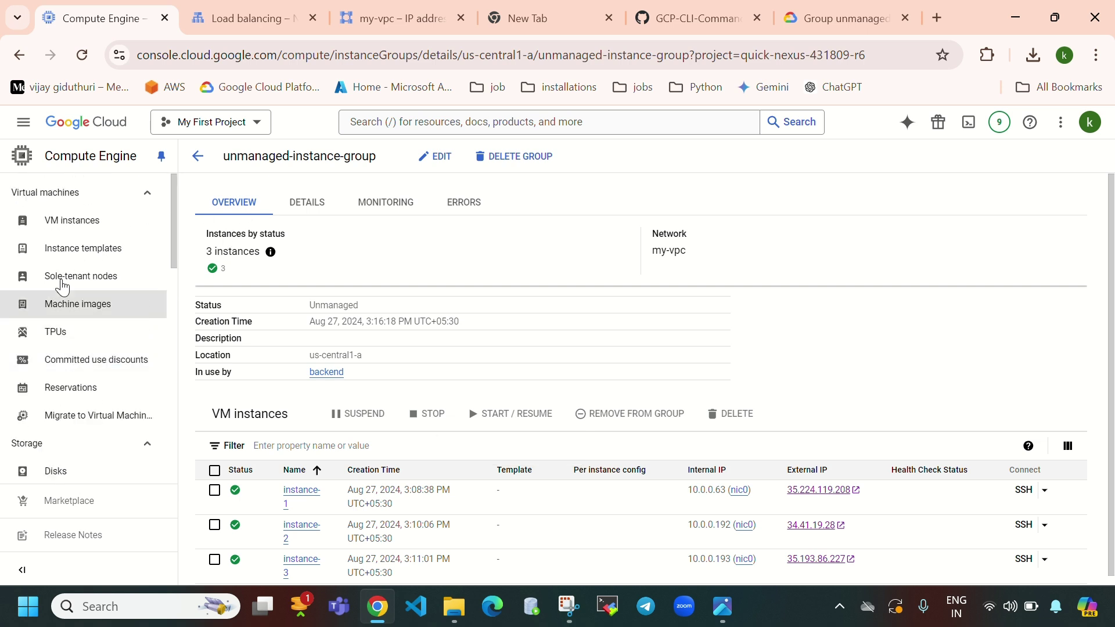
click(60, 224)
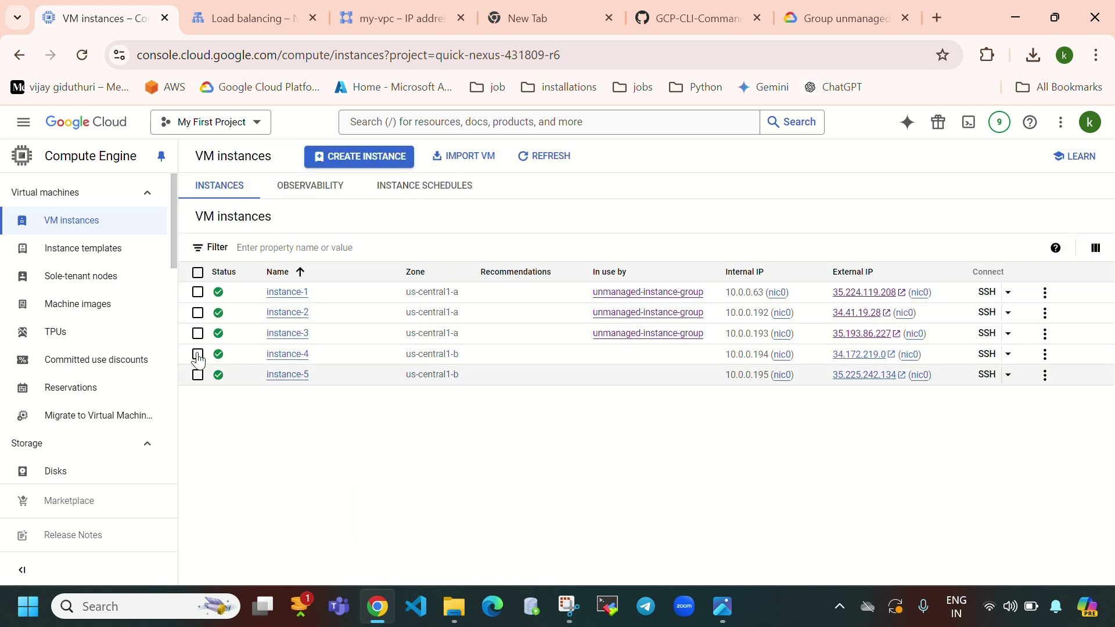
click(198, 355)
click(198, 375)
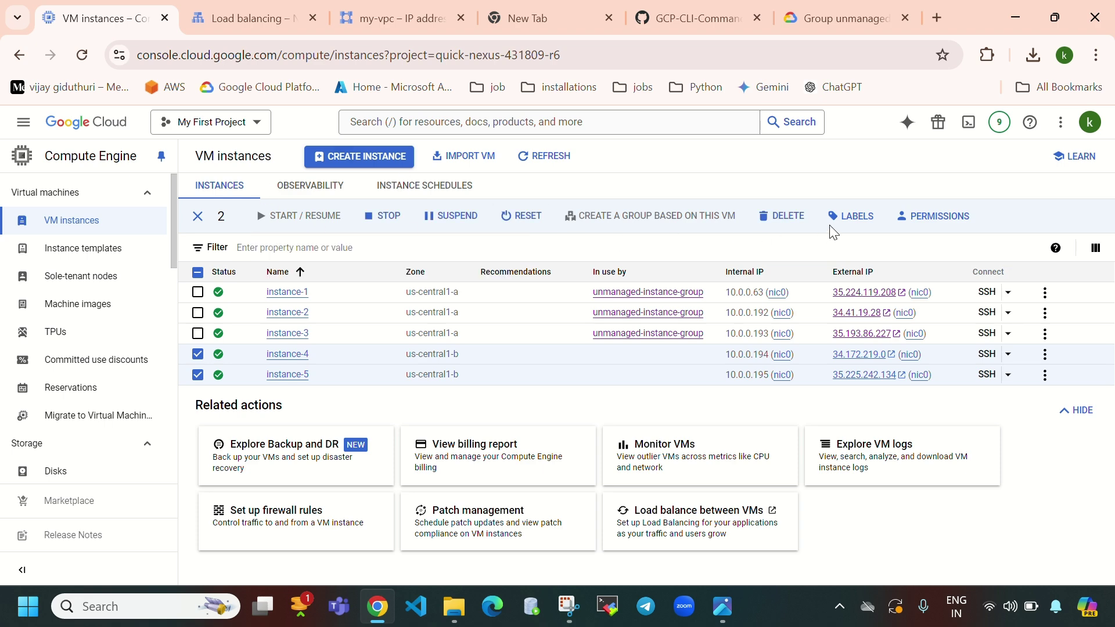
click(782, 216)
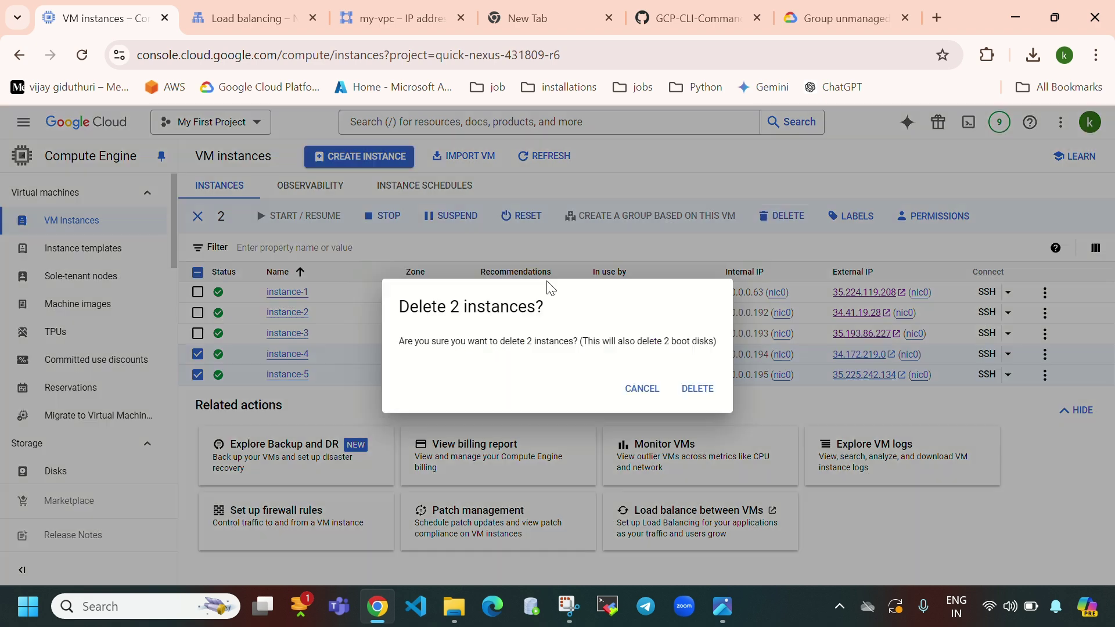
click(695, 389)
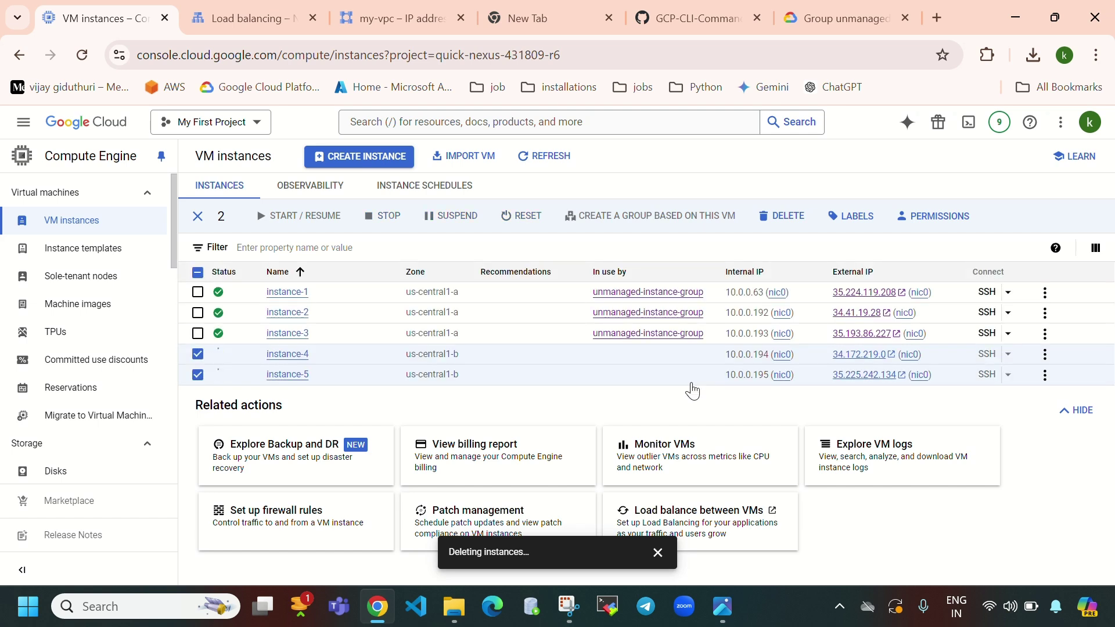
click(550, 162)
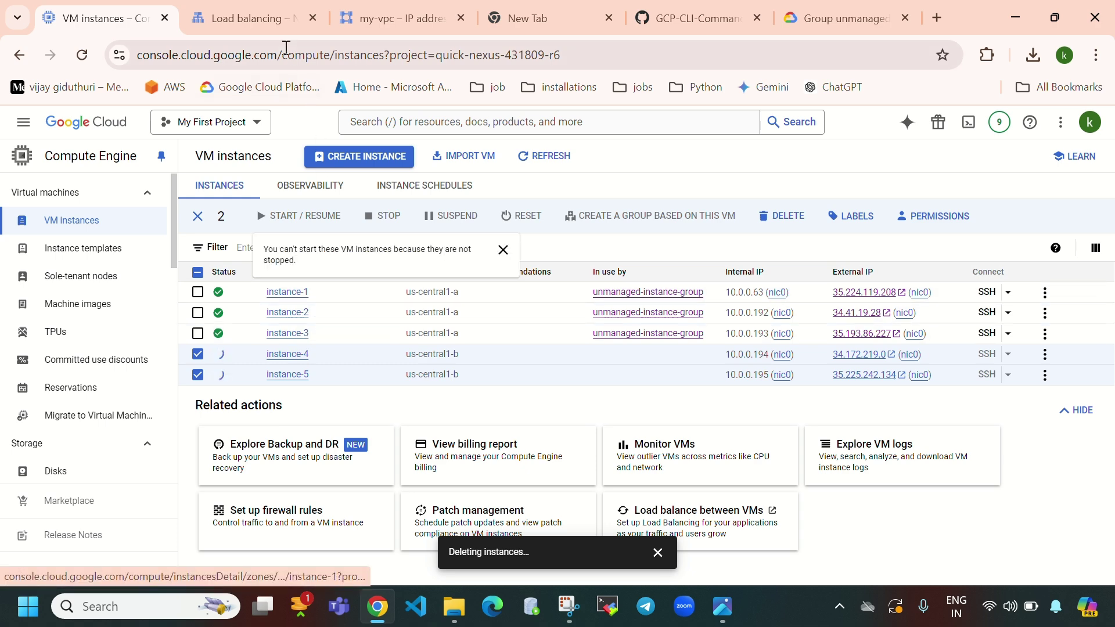
- Refresh the load balancer list, open my-loadbalancer's details, and refresh the VPC IP addresses to check what uses static-ip-for-load-balancer
click(265, 28)
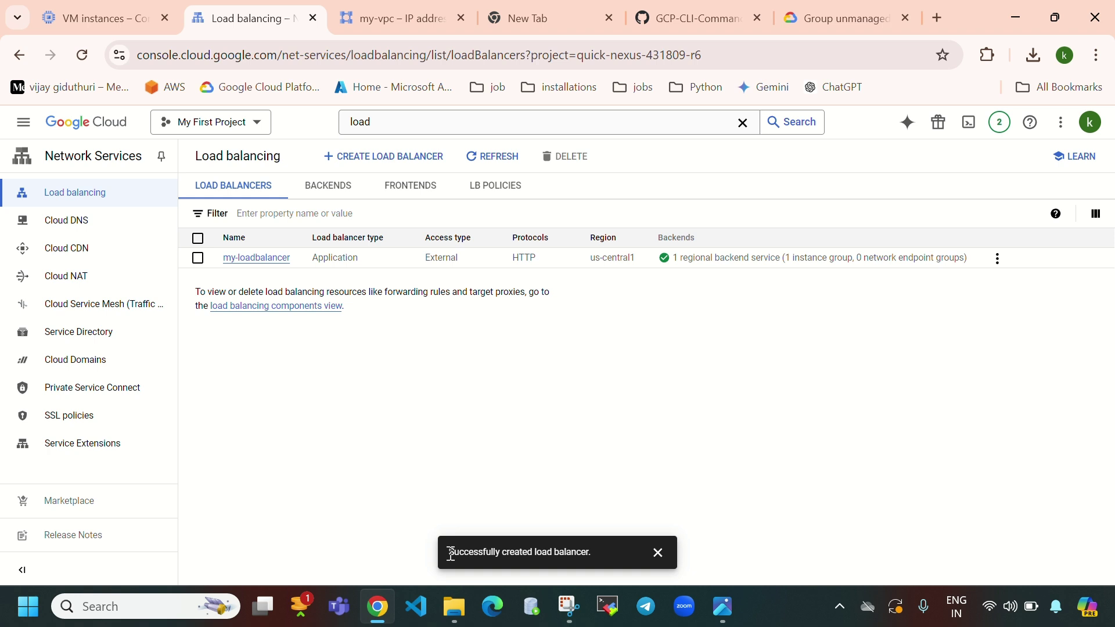
click(501, 165)
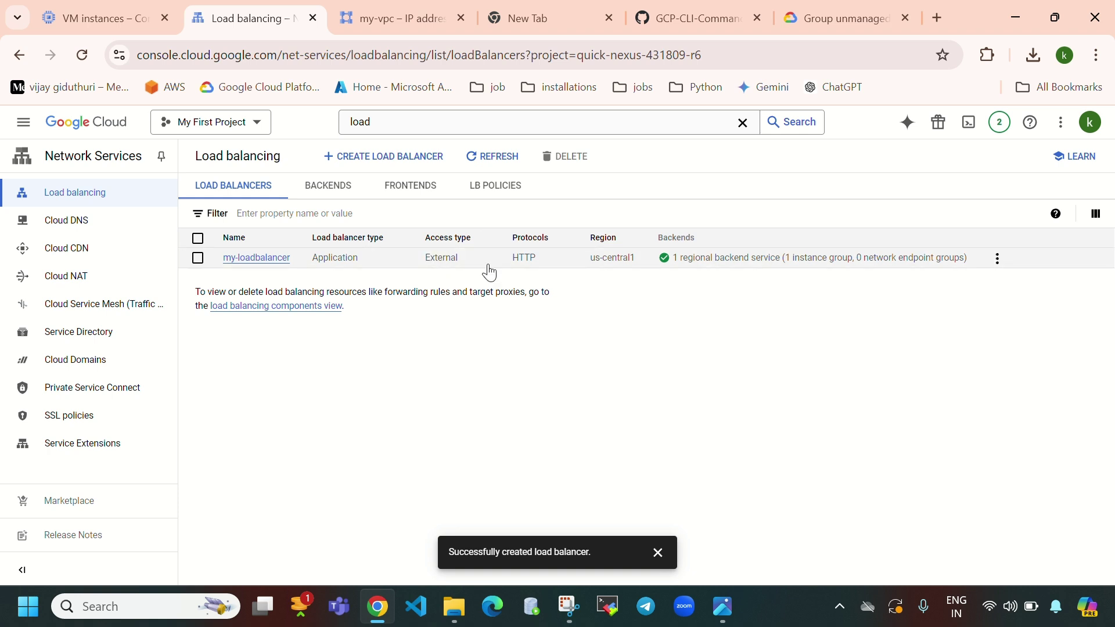
mouse_move(669, 265)
click(269, 266)
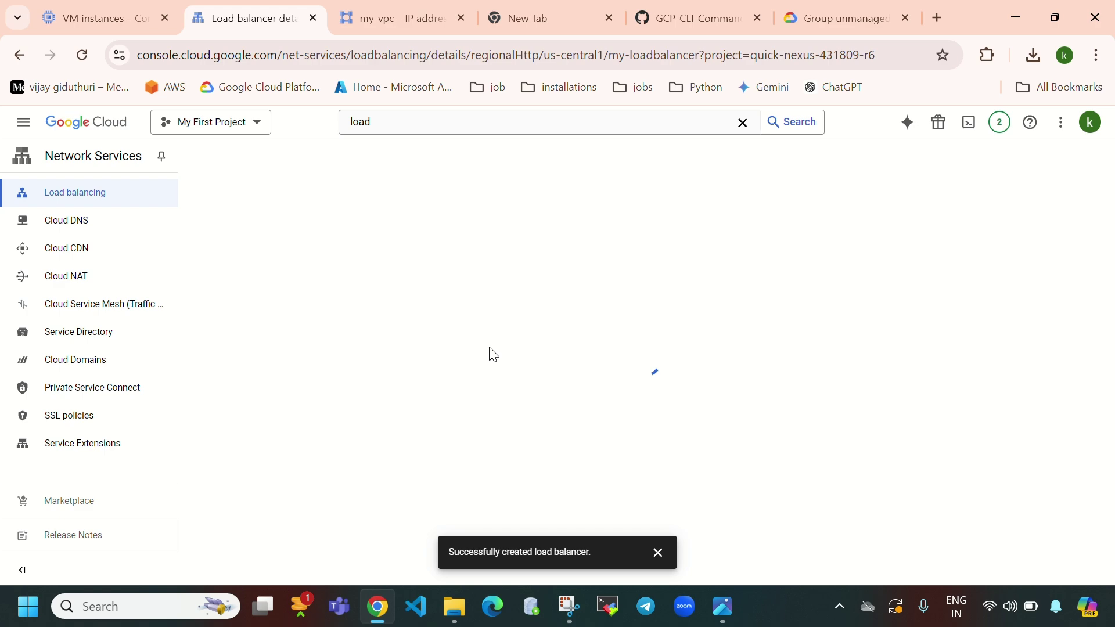
click(381, 20)
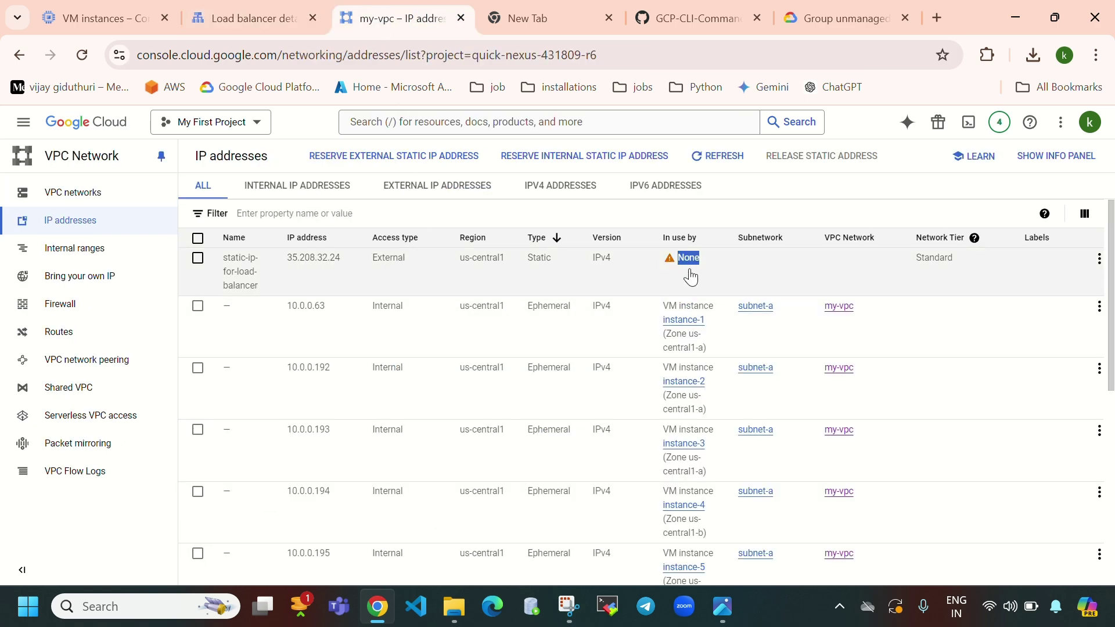
click(726, 163)
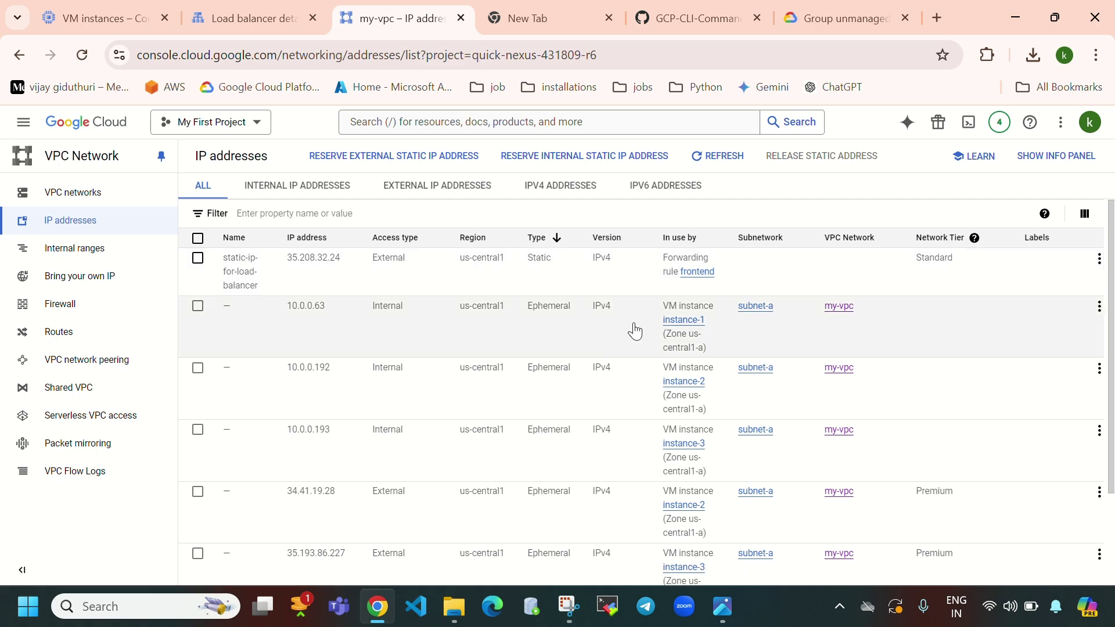
- Review my-loadbalancer's frontend and backend details, then check the remaining VM instances and the reserved static IP address
click(256, 6)
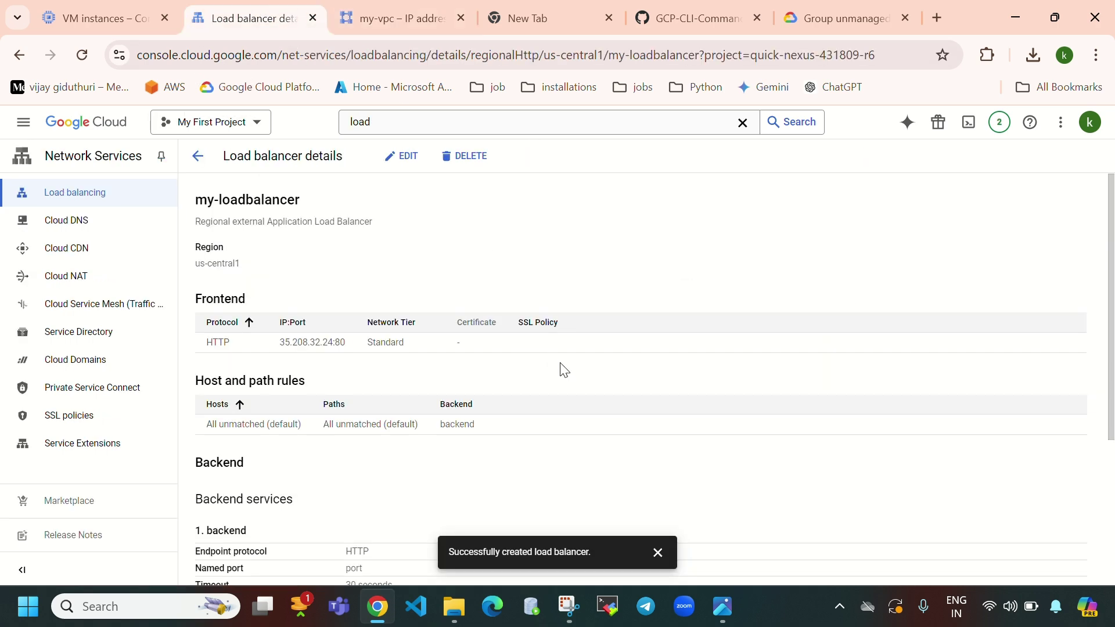
scroll(416, 419, down, 4)
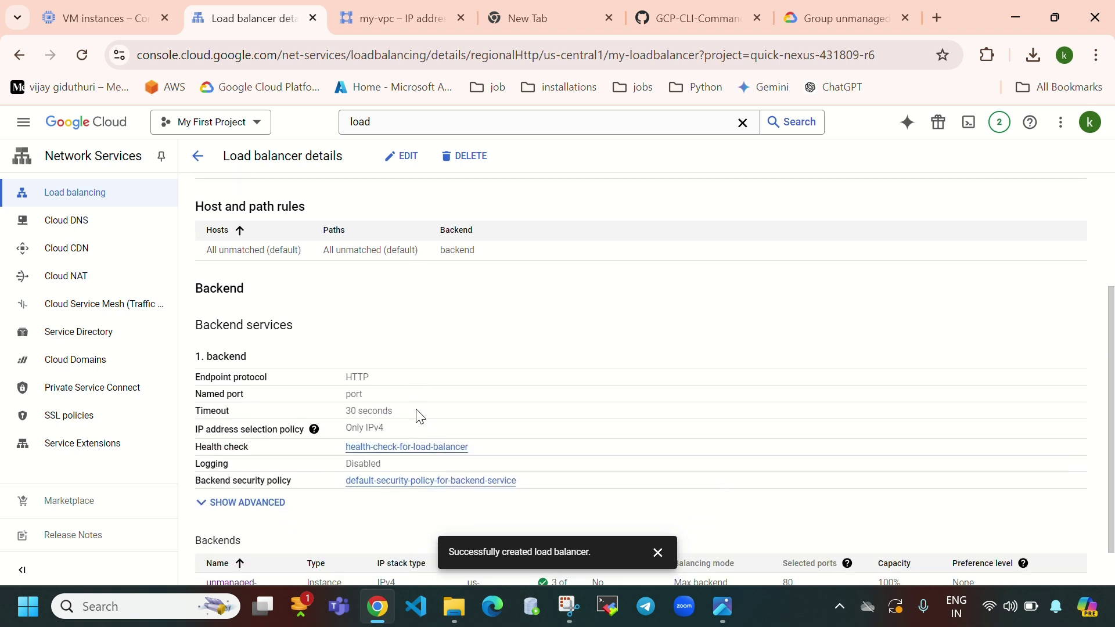
scroll(420, 417, up, 4)
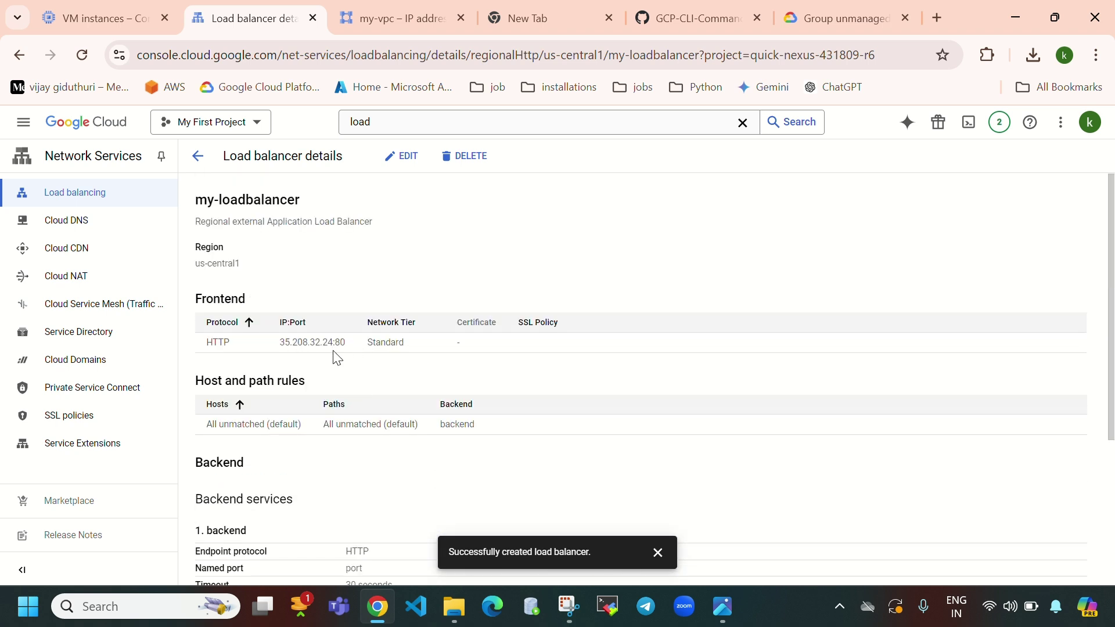
click(99, 29)
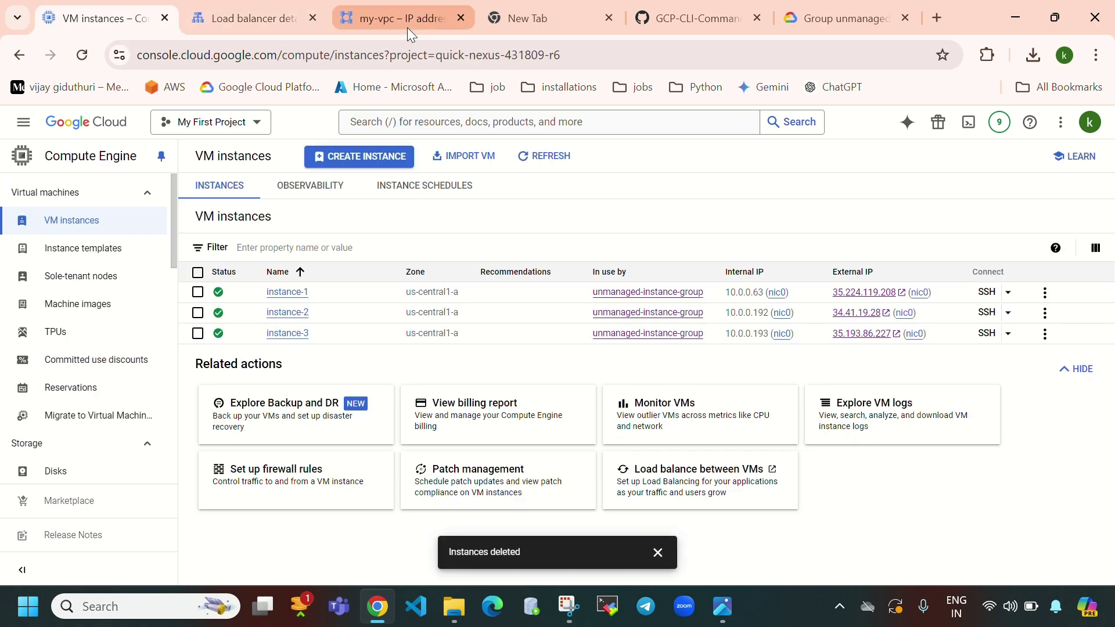
click(407, 25)
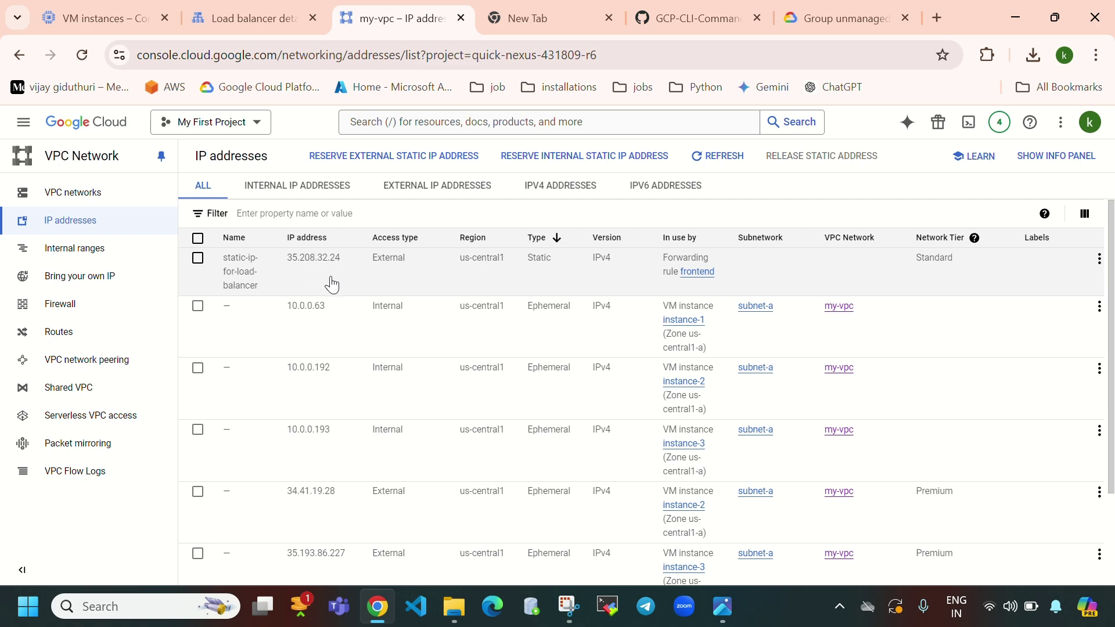
- Copy the frontend IP address 35.208.32.24 from my-loadbalancer's details and open it in a new browser tab
click(226, 17)
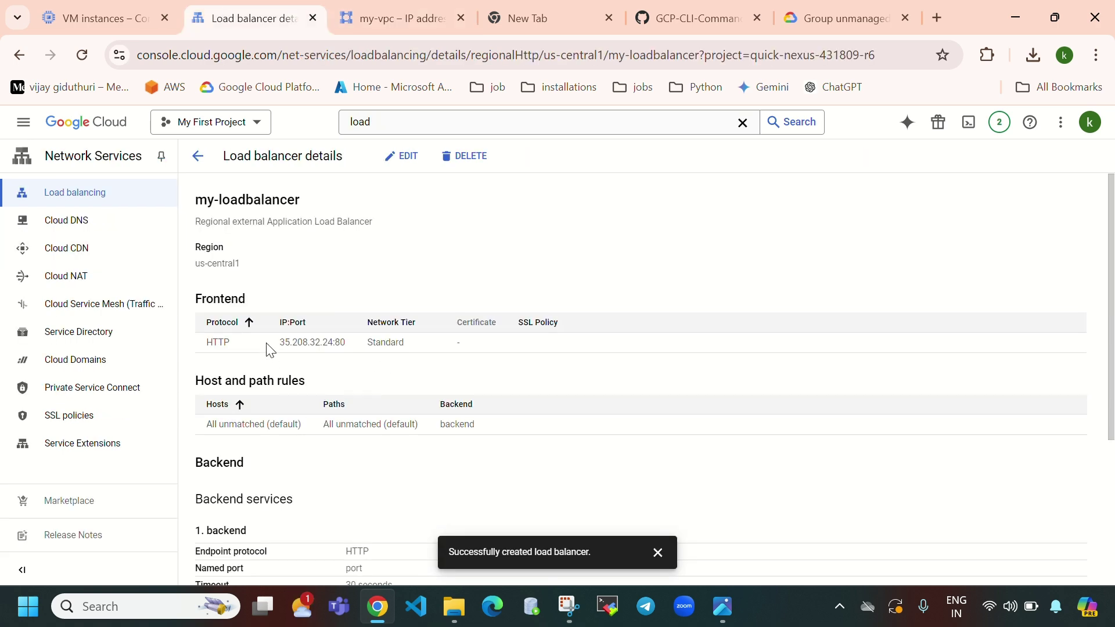
drag(277, 345, 334, 346)
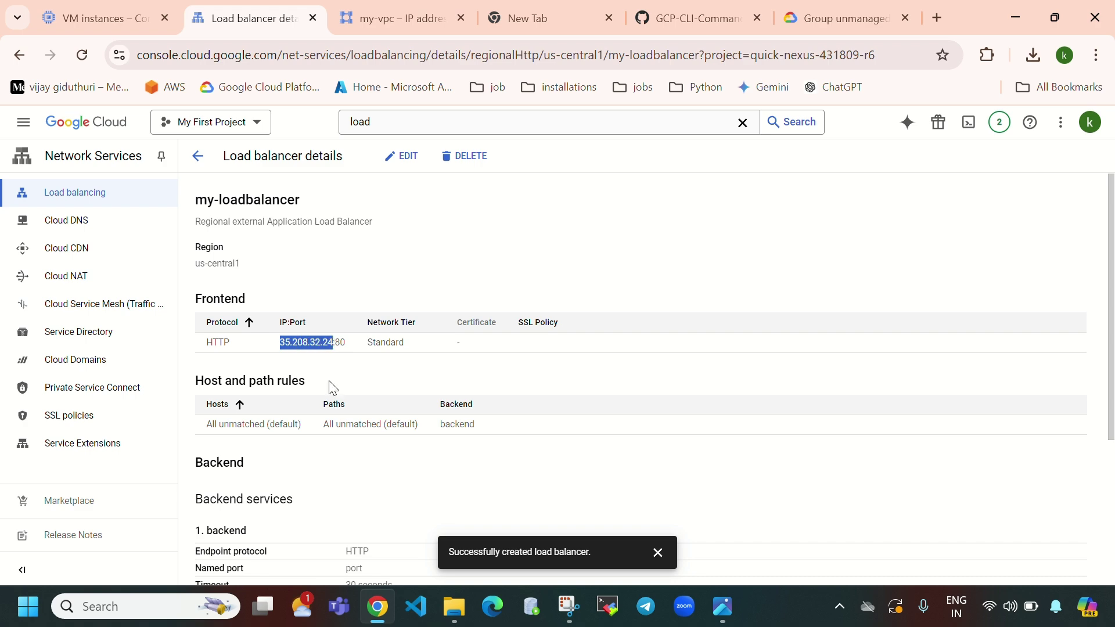
key(ctrl+c)
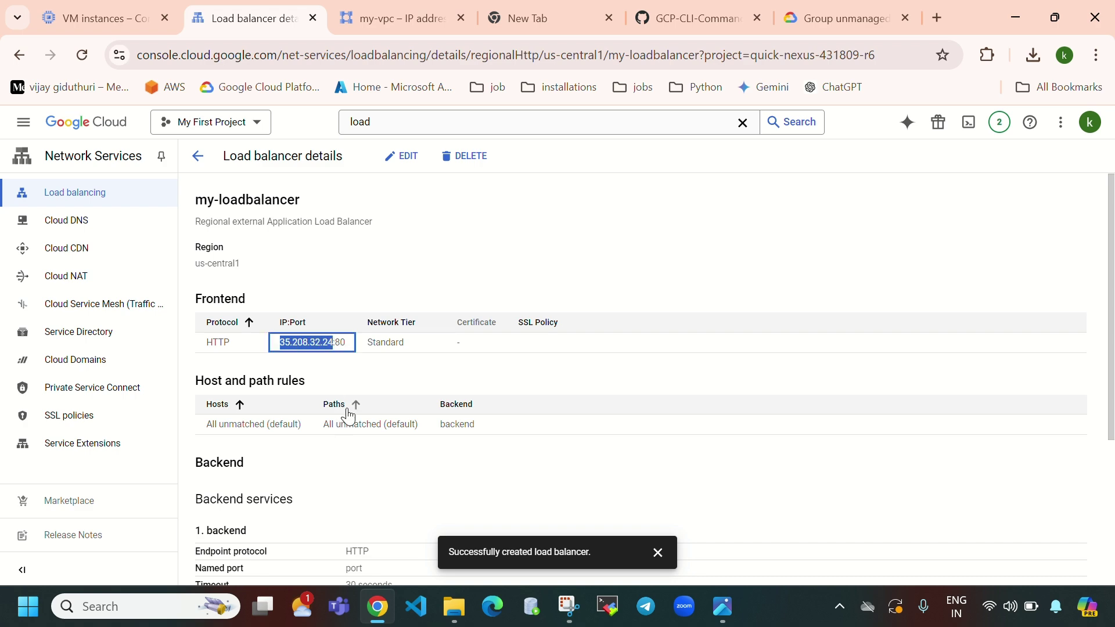
click(937, 18)
click(481, 301)
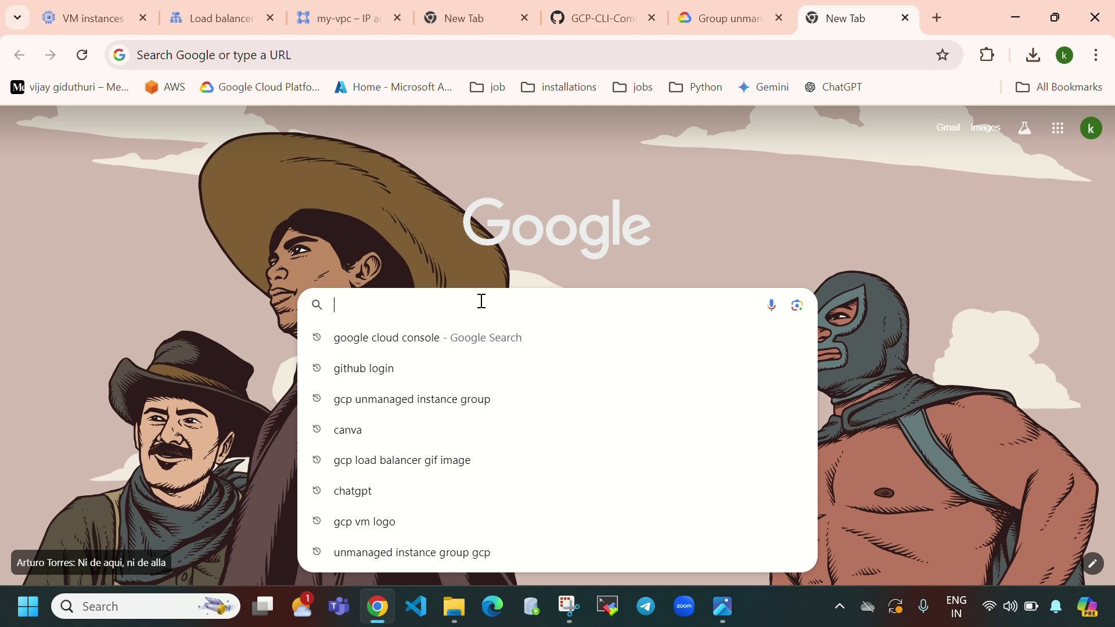
key(ctrl+v)
key(Return)
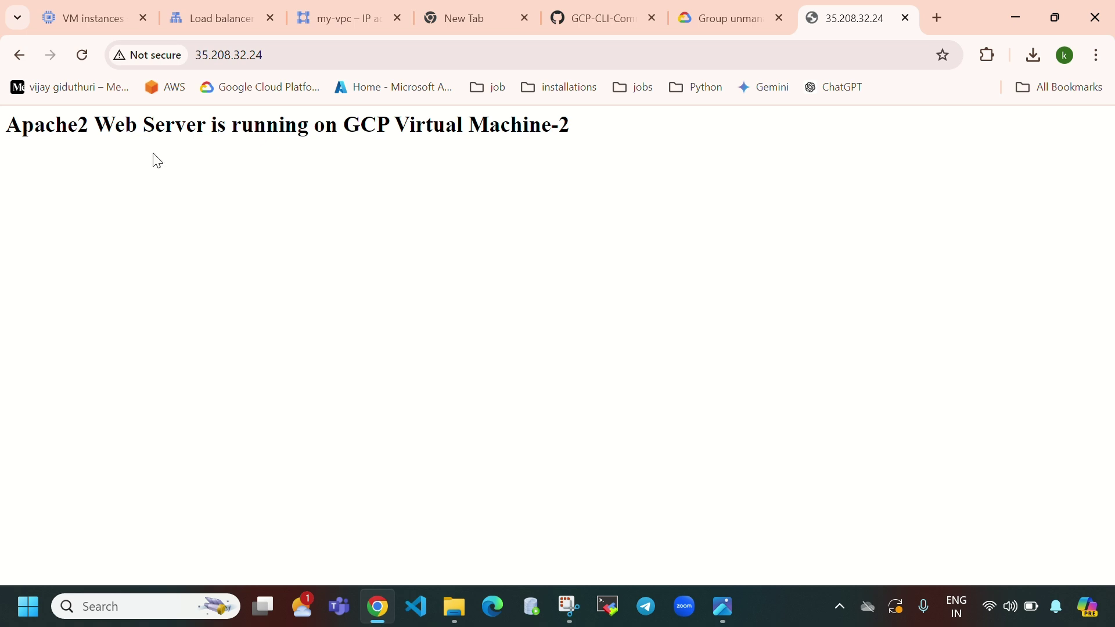
- Reload the page at 35.208.32.24 repeatedly and check which virtual machine answers each request
drag(18, 129, 426, 110)
click(590, 124)
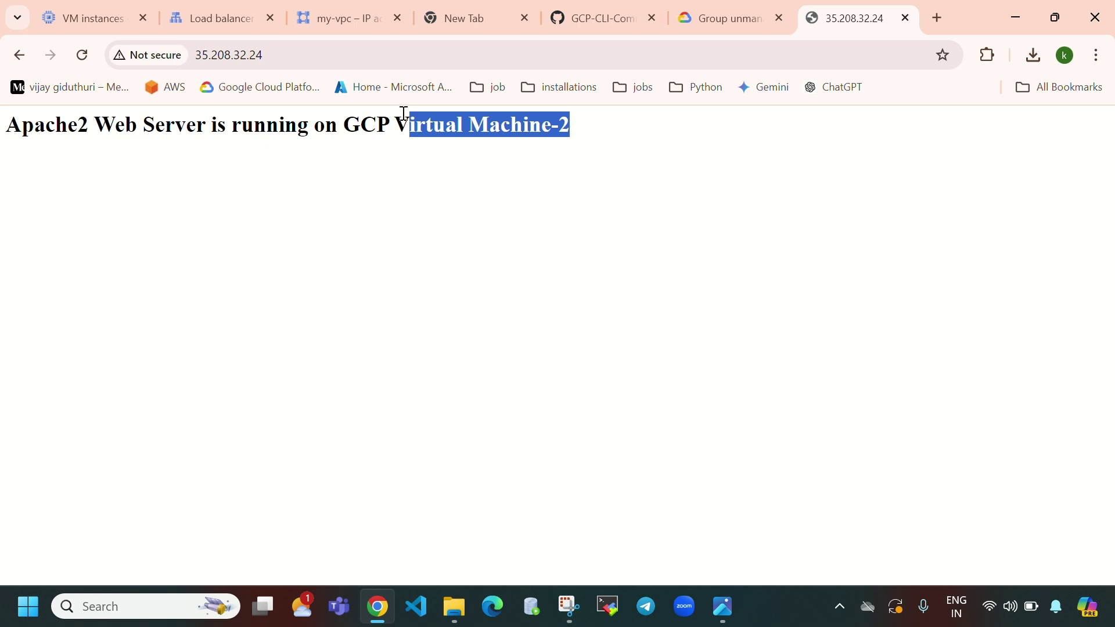
click(82, 55)
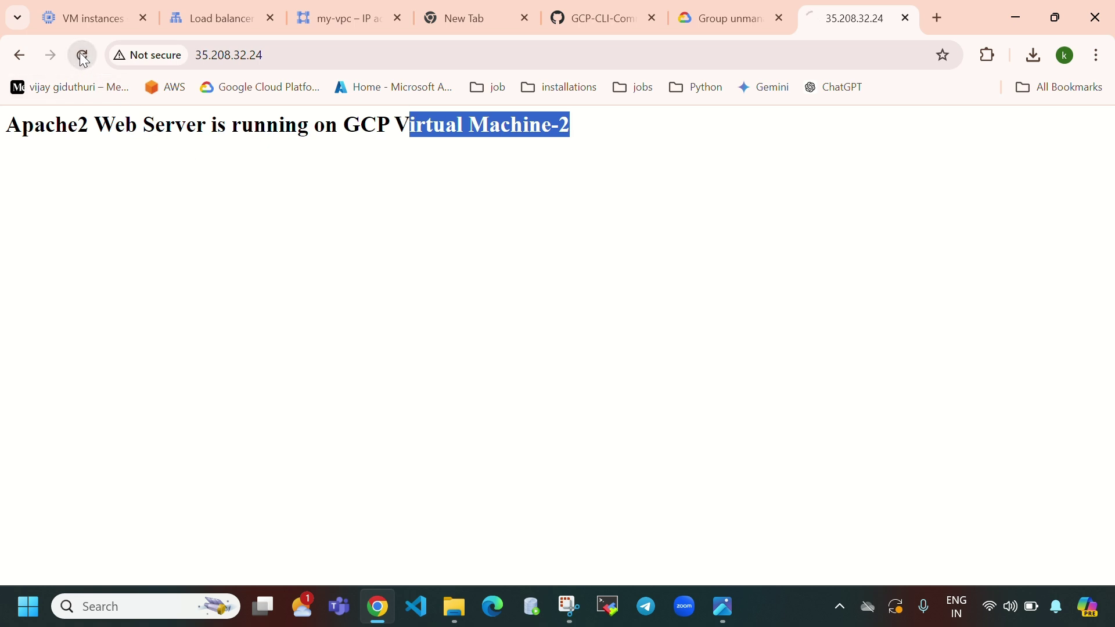
drag(576, 125, 415, 129)
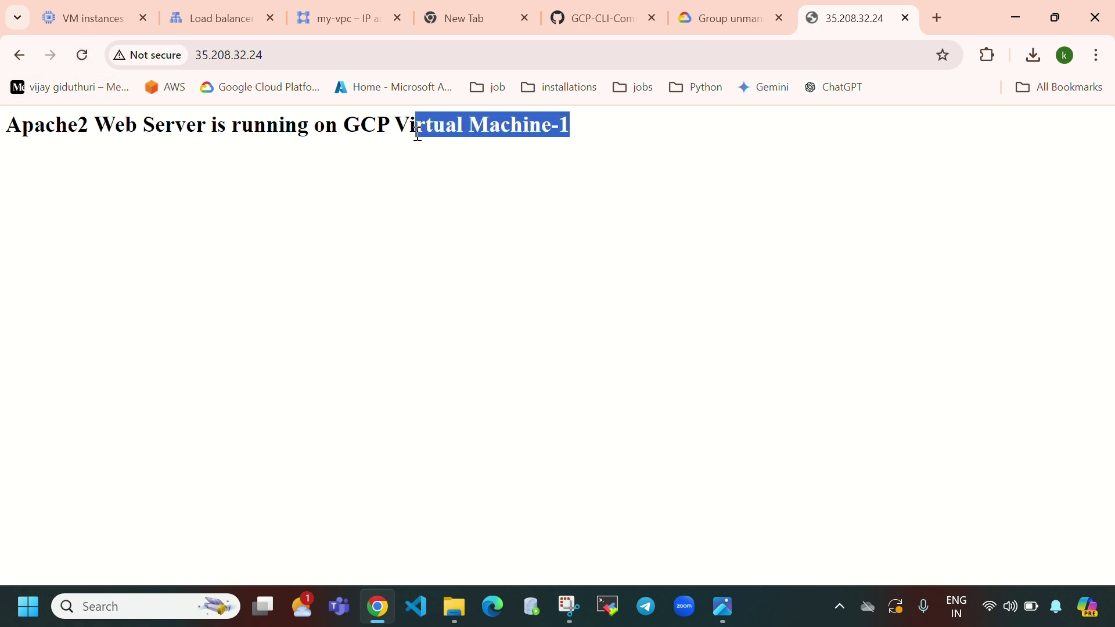
click(85, 59)
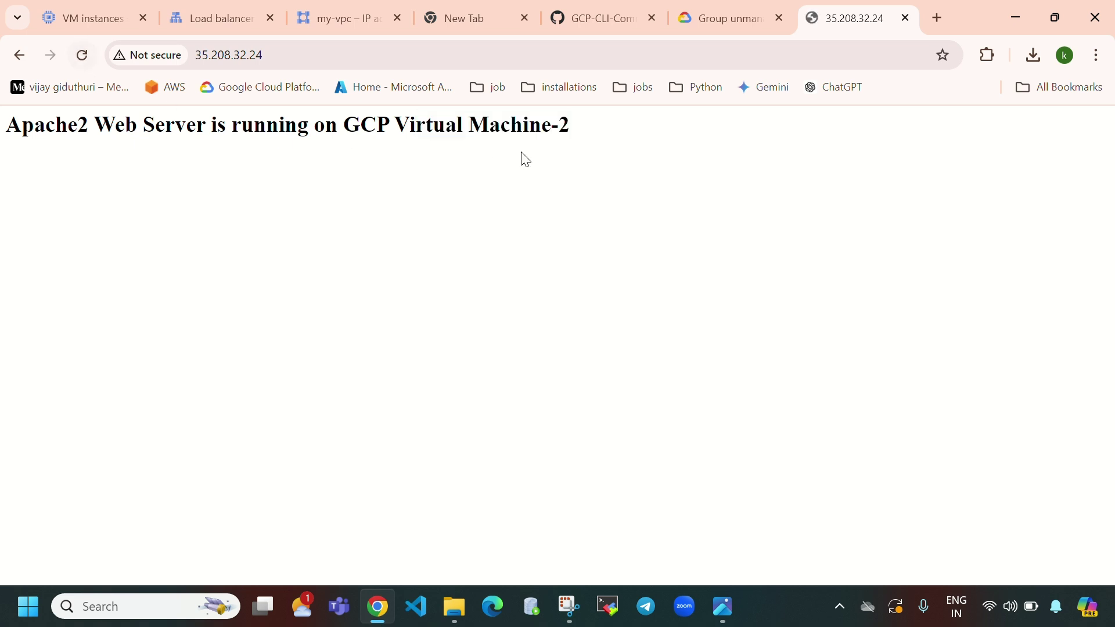
drag(598, 133, 397, 149)
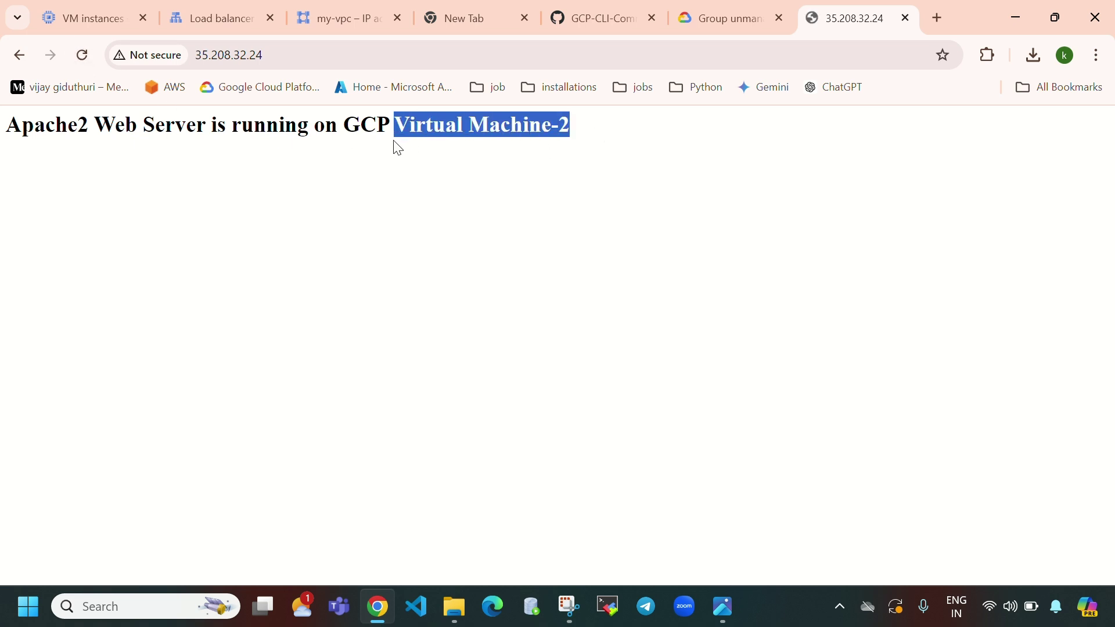
click(82, 53)
drag(600, 142, 404, 151)
click(86, 56)
click(85, 57)
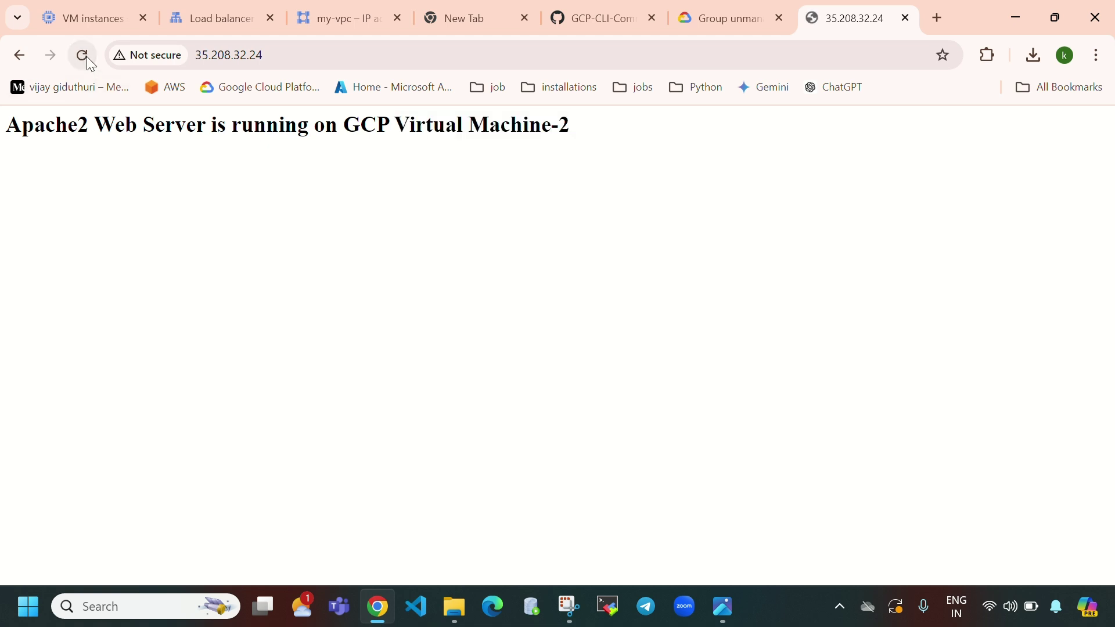
click(86, 57)
click(86, 57)
click(85, 57)
click(86, 57)
click(86, 57)
click(86, 57)
click(86, 57)
- Compare my-loadbalancer's name, type and frontend IP with the architecture diagram GCP-LoadBalancer.png in the image viewer
click(212, 18)
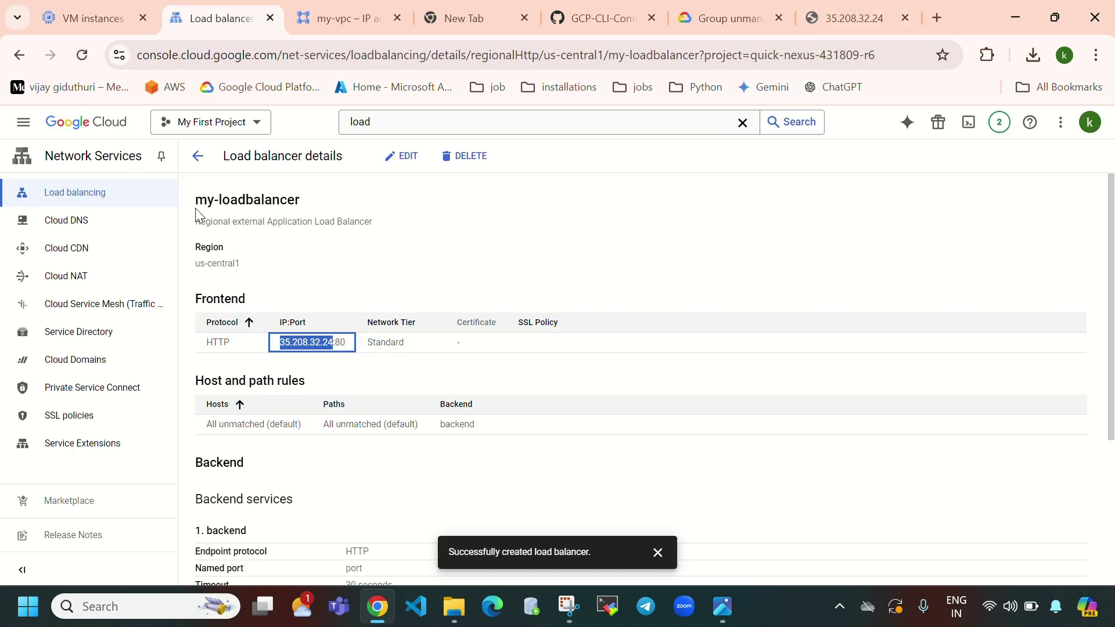
drag(184, 203, 341, 218)
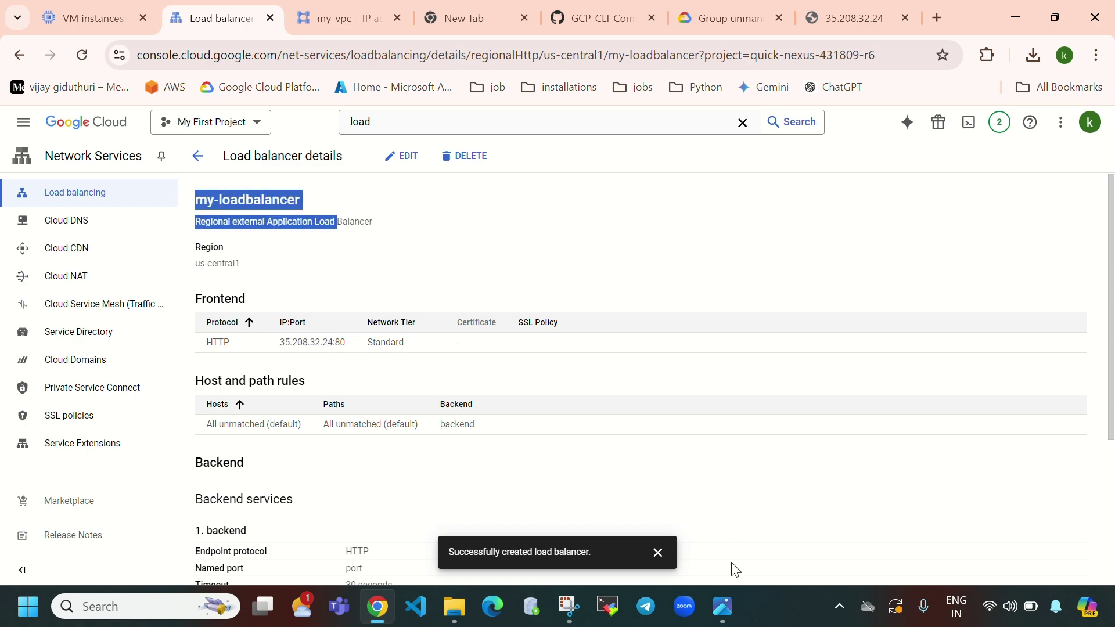
click(726, 601)
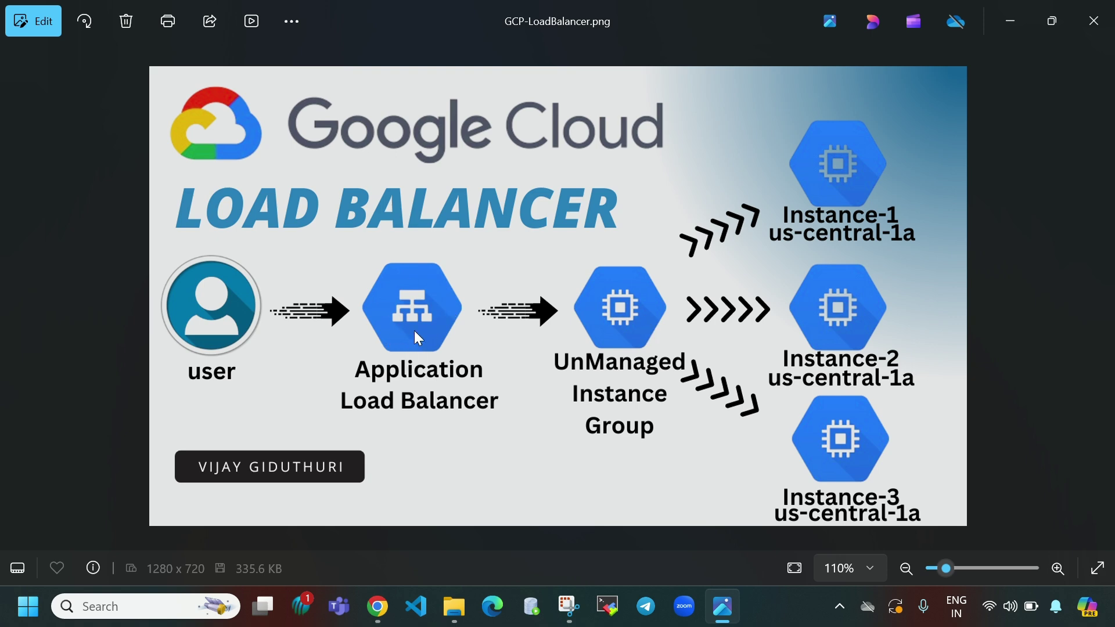
click(388, 608)
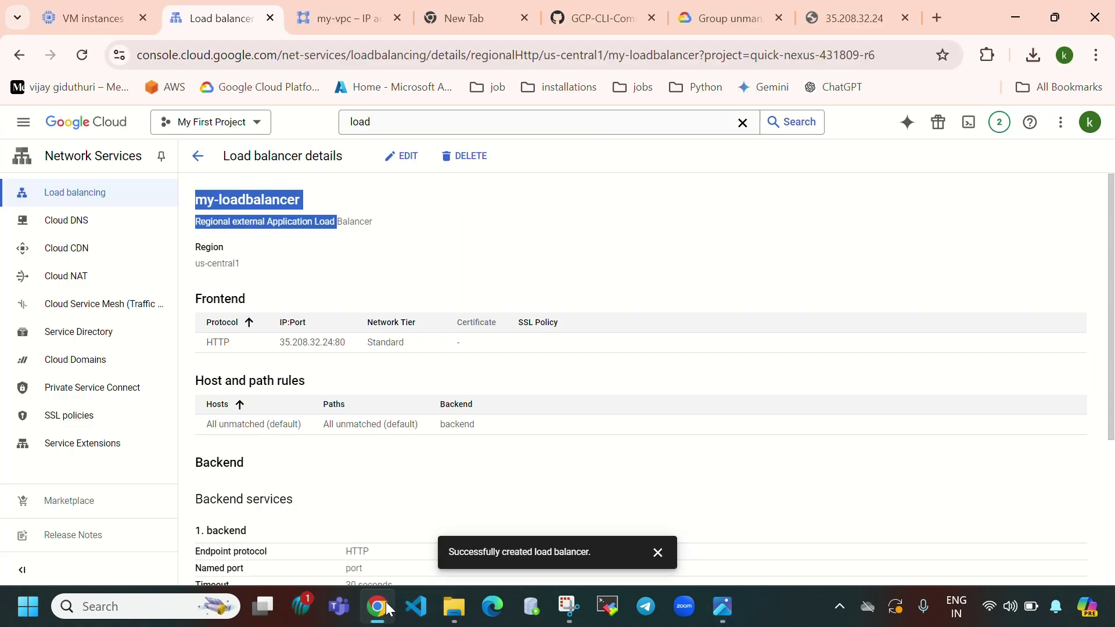
click(283, 350)
drag(279, 347, 341, 356)
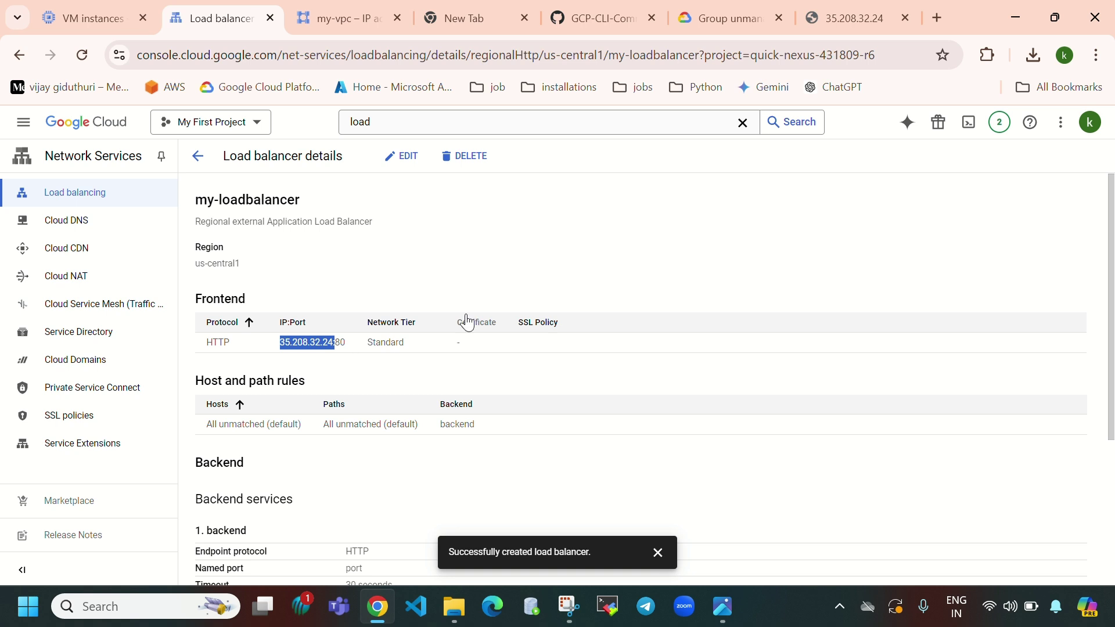
- Reload the 35.208.32.24 page several more times and compare the responding instances with the GCP-LoadBalancer.png diagram
click(854, 18)
click(82, 55)
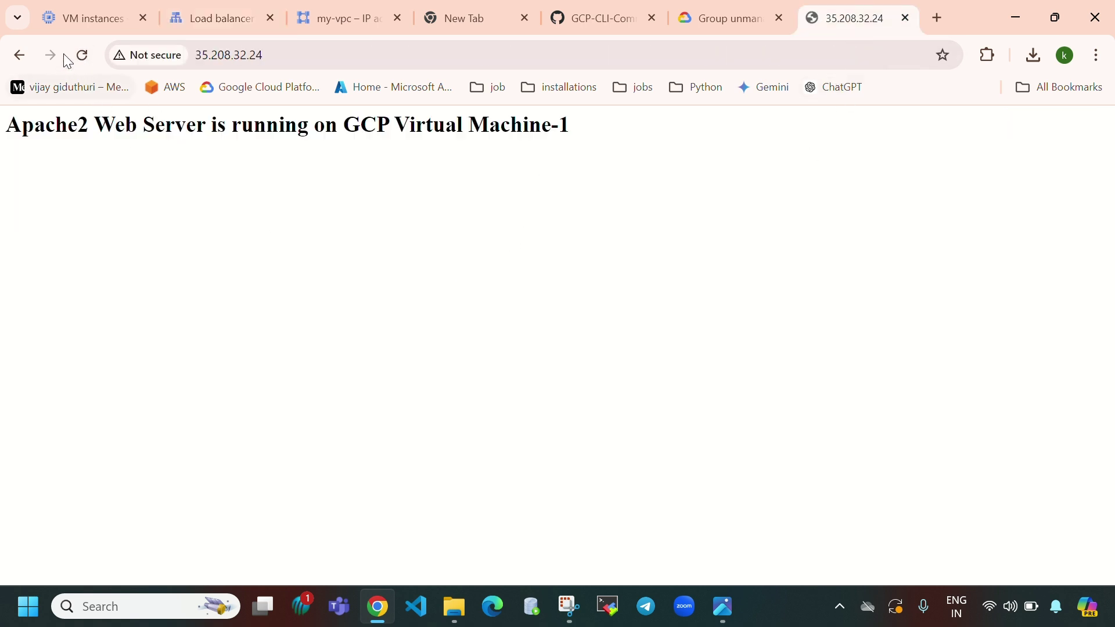
click(84, 57)
click(82, 56)
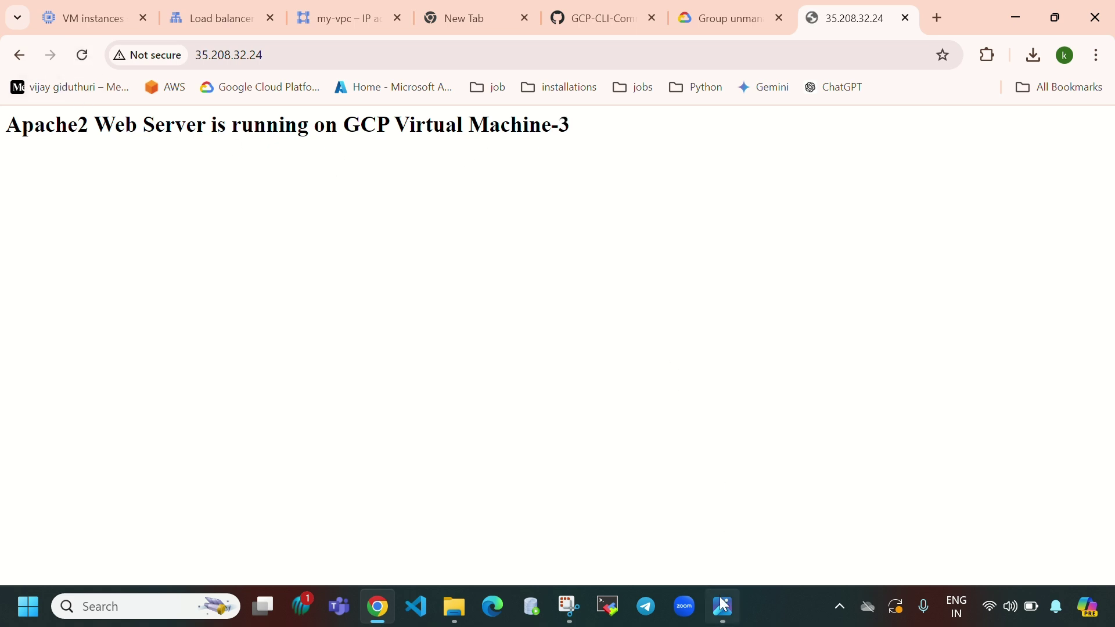
click(723, 605)
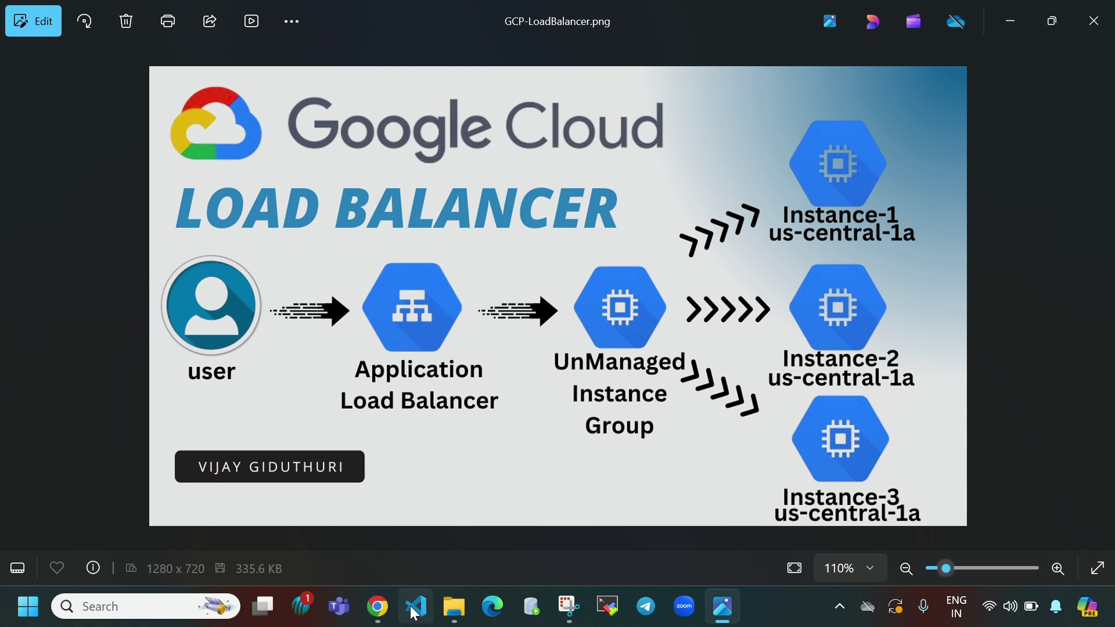
click(378, 608)
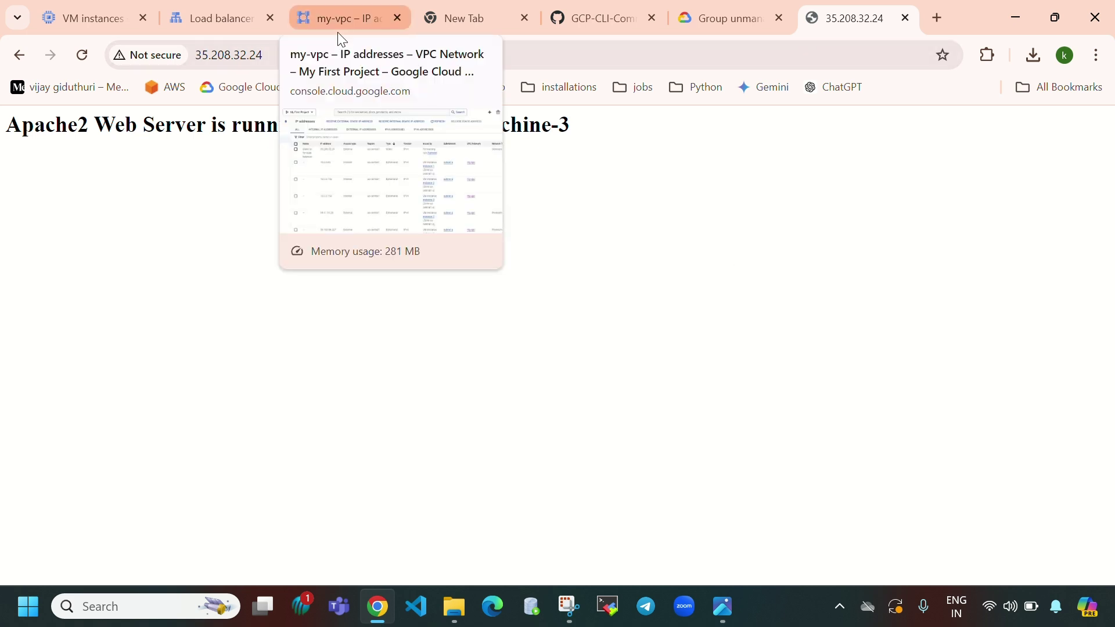
- Delete my-loadbalancer from the load balancer list together with its backend service backend and health check health-check-for-load-balancer
click(221, 18)
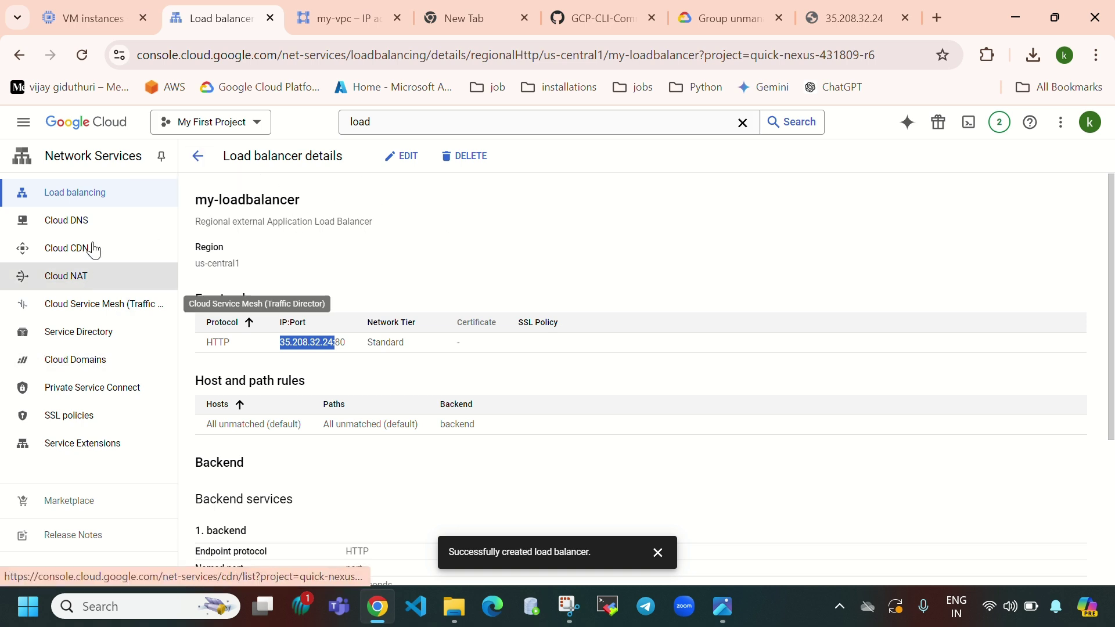
click(79, 202)
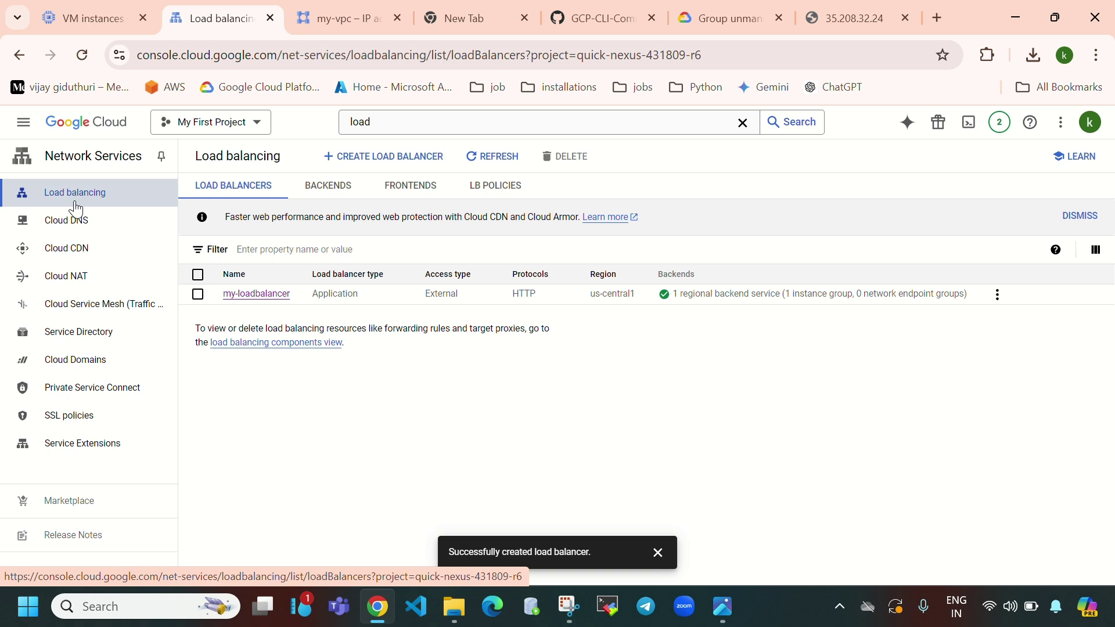
click(199, 296)
click(566, 156)
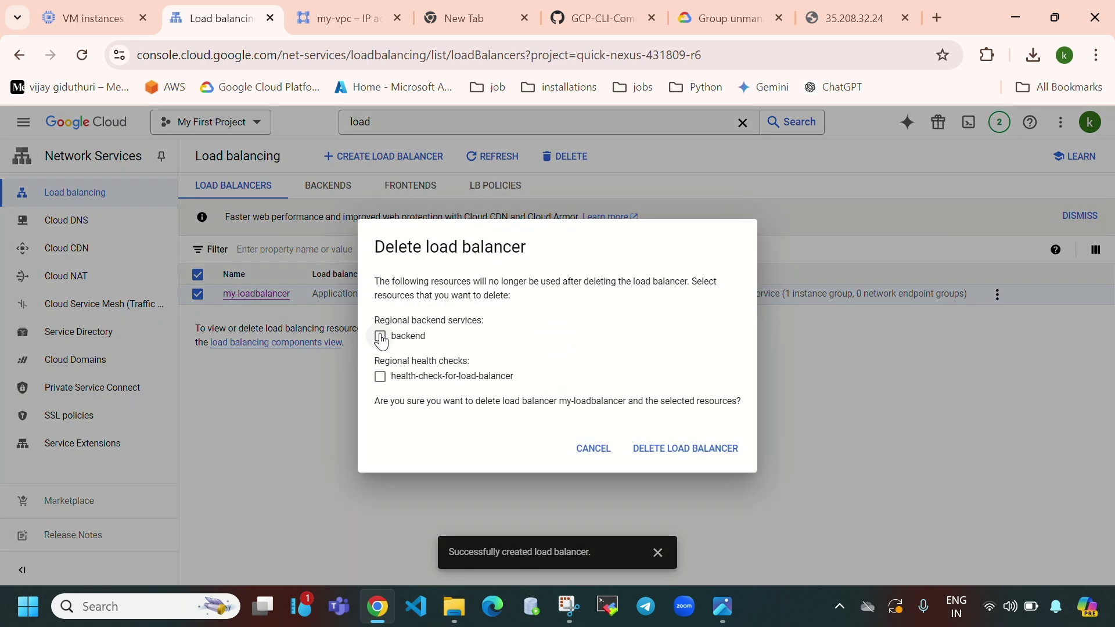
click(381, 337)
click(380, 376)
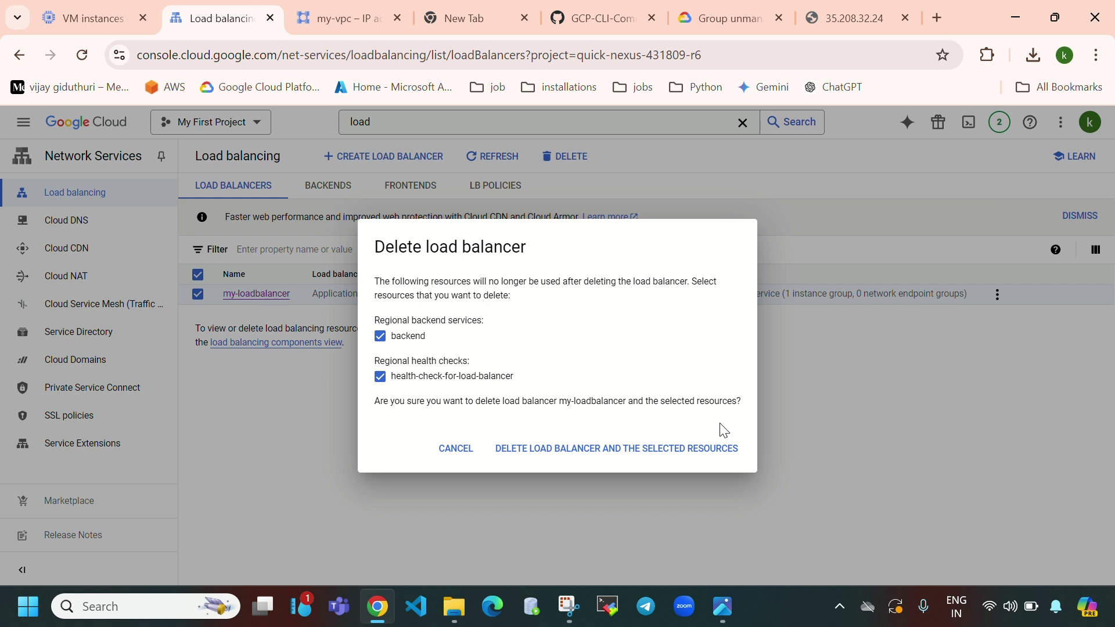
click(600, 450)
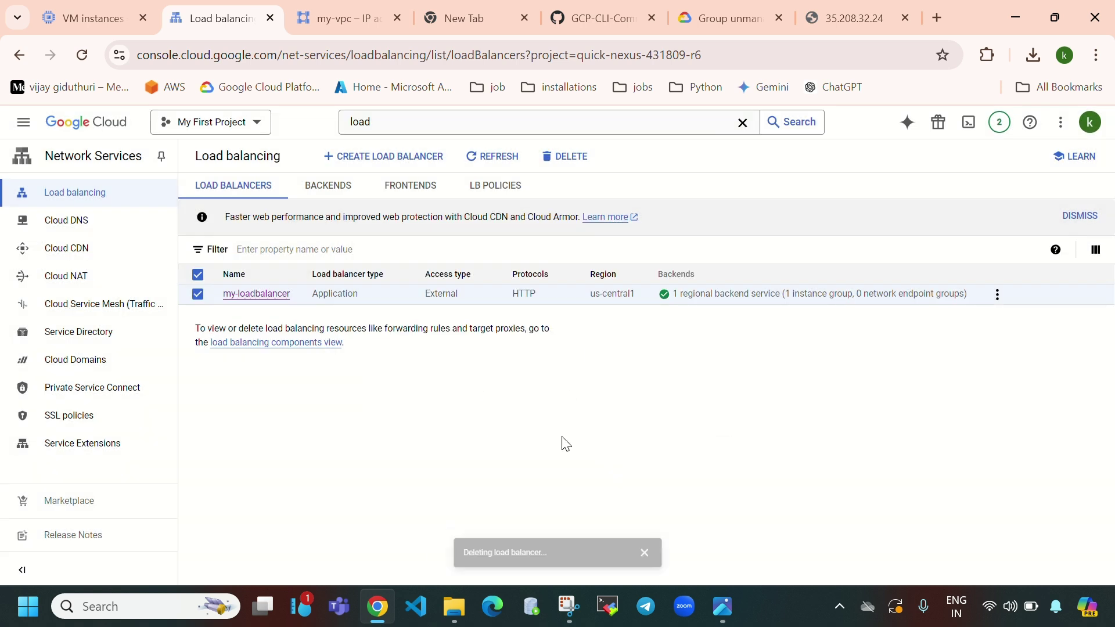
- Refresh the load balancer list and check the notifications for the progress of deleting my-loadbalancer
click(475, 158)
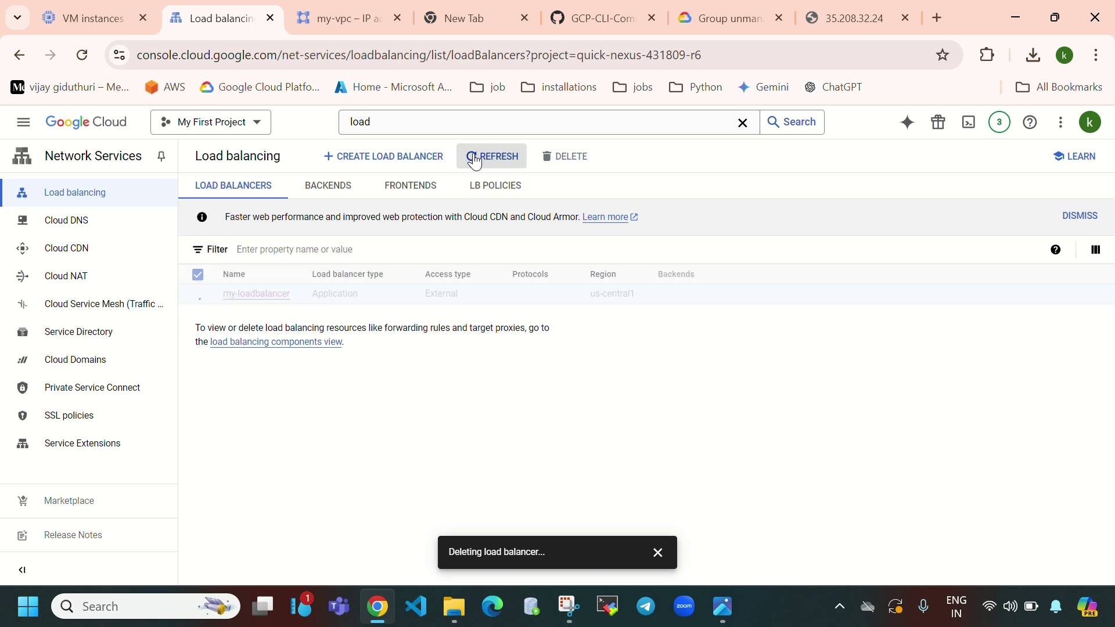
click(998, 122)
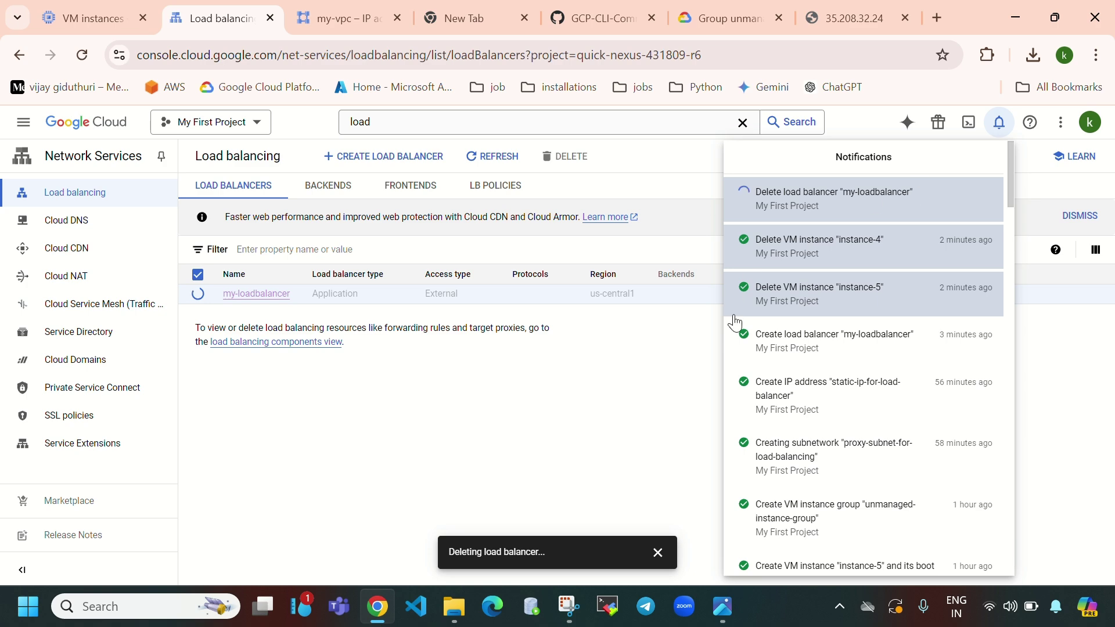
click(546, 436)
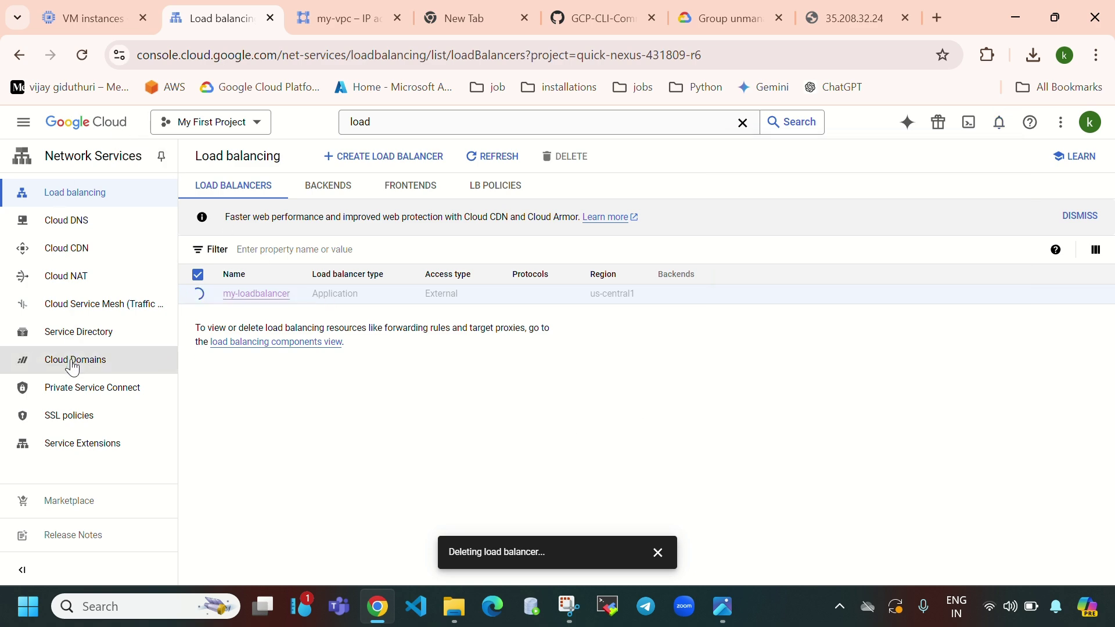
- Check in the Compute Engine instance groups list what uses unmanaged-instance-group, and return to the VM instances list
click(124, 12)
scroll(90, 389, down, 5)
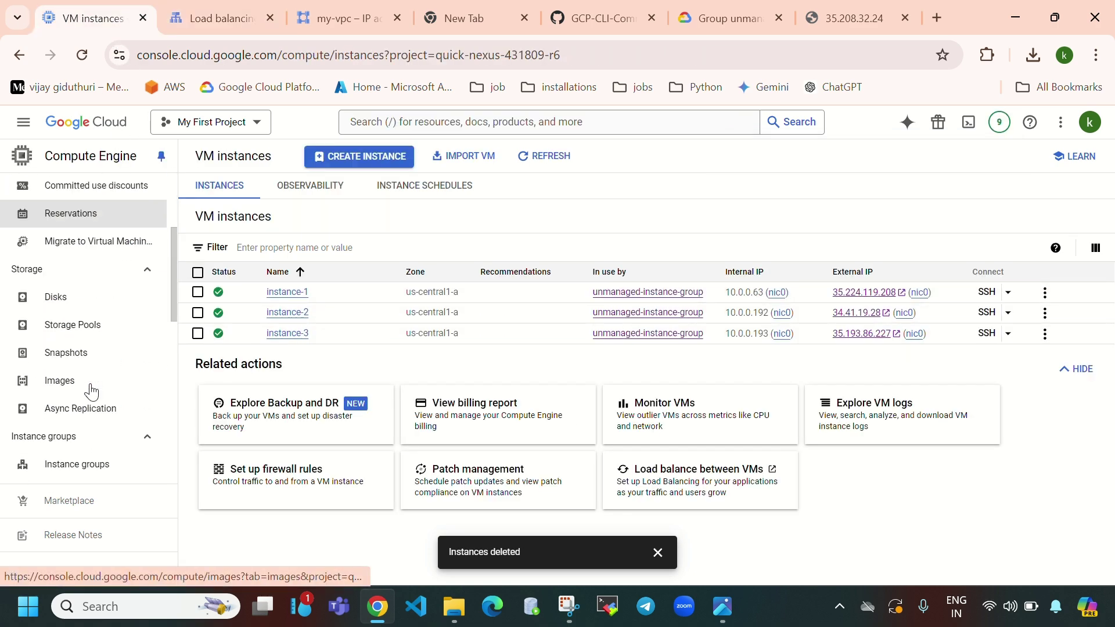
click(73, 287)
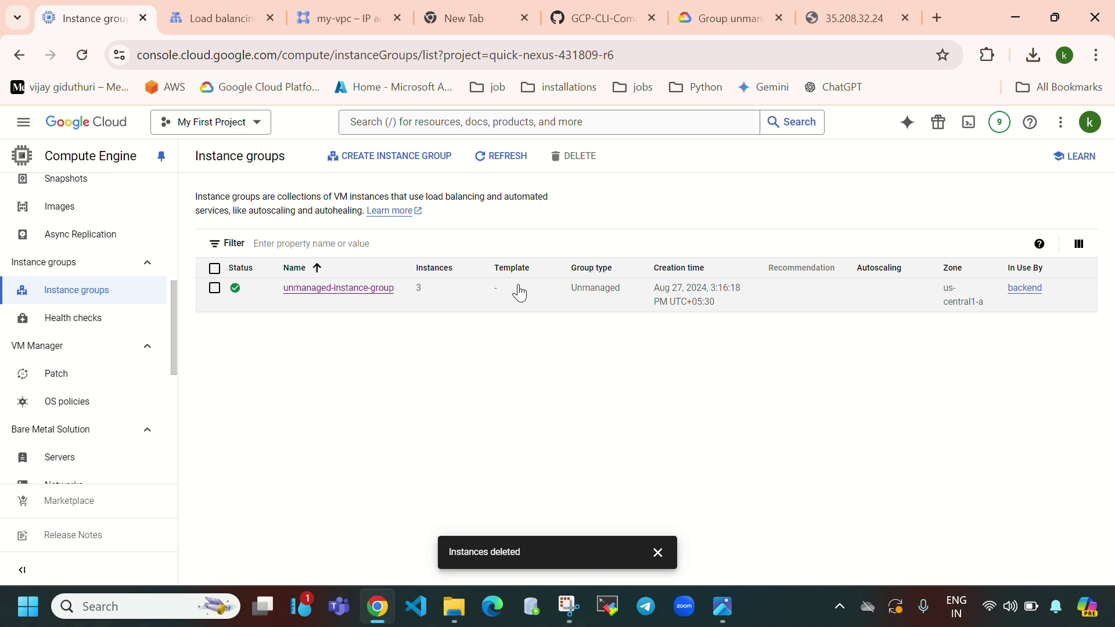
scroll(58, 287, up, 5)
click(65, 224)
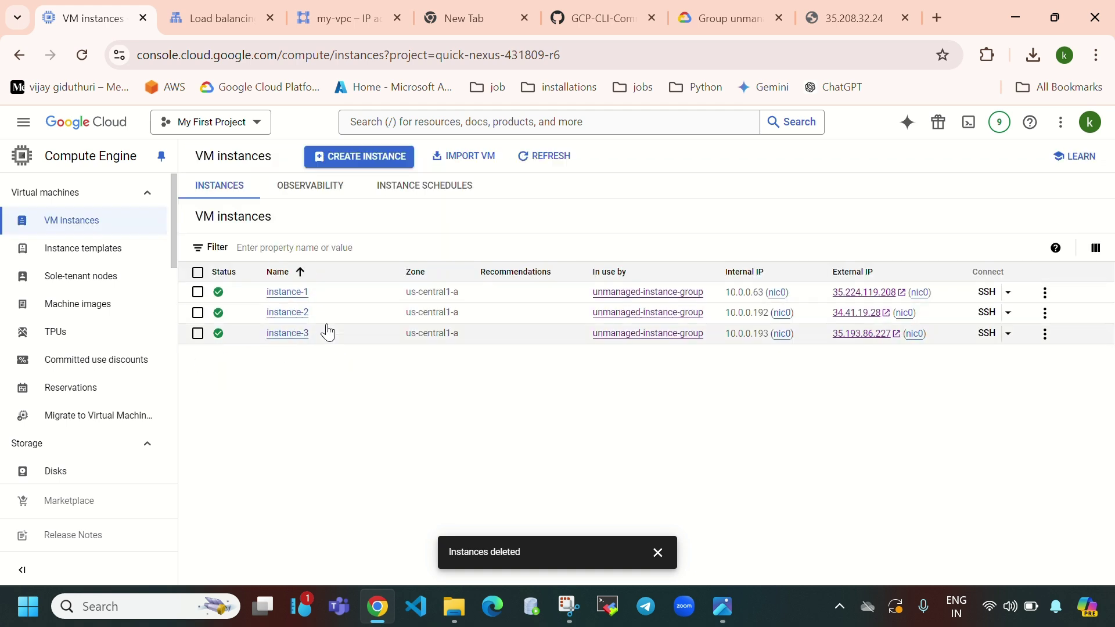
- Return to the load balancer list and keep refreshing it and checking notifications until my-loadbalancer's deletion finishes
click(226, 7)
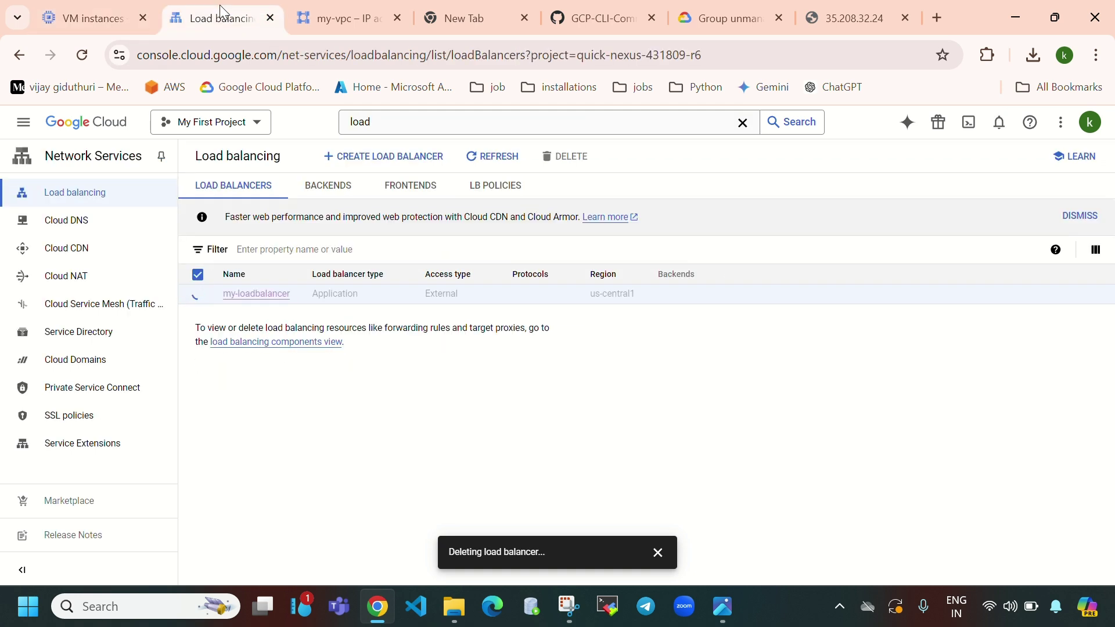
click(491, 160)
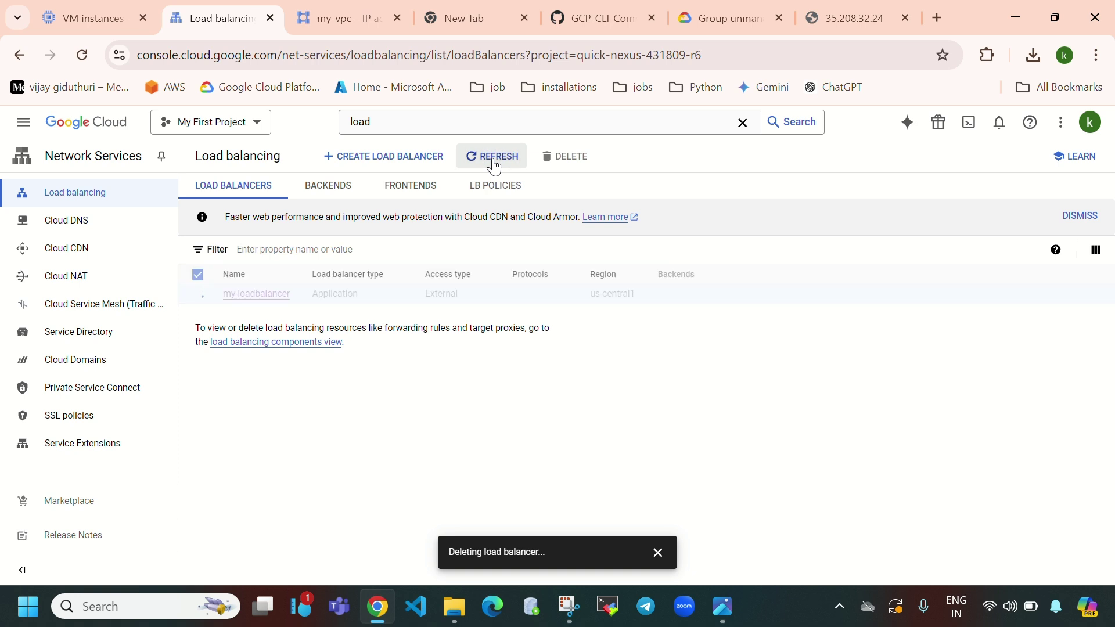
click(1000, 123)
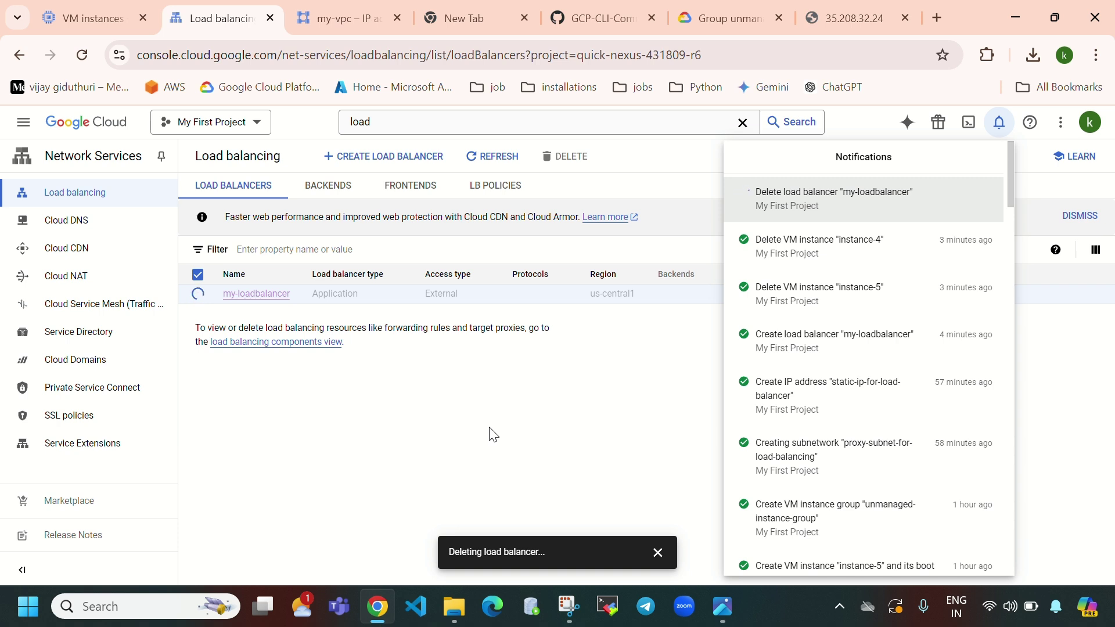
click(493, 157)
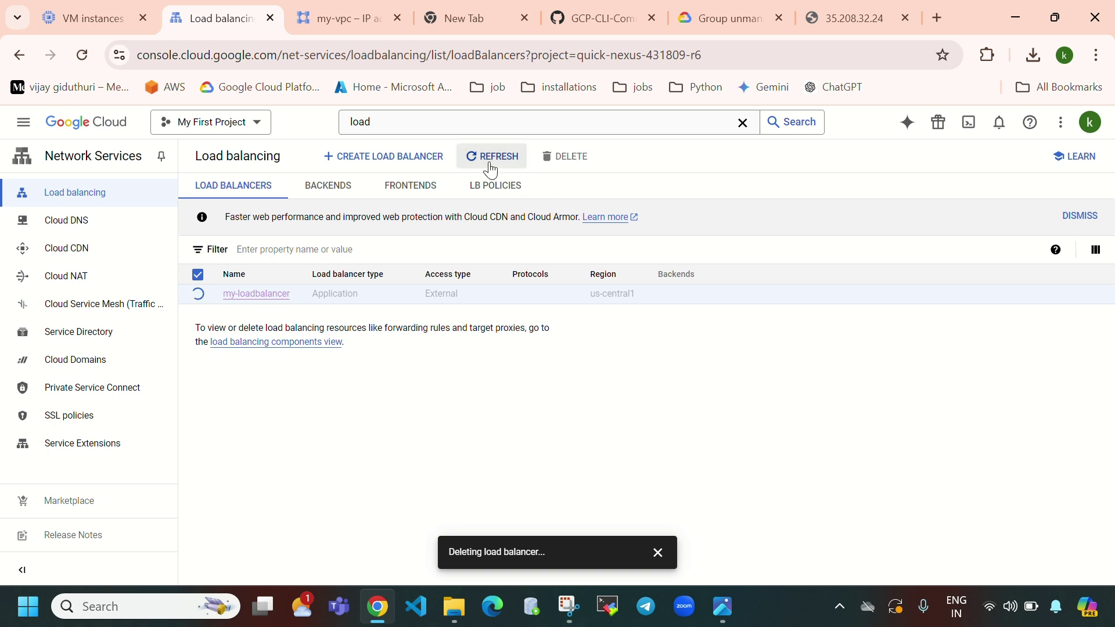
click(657, 553)
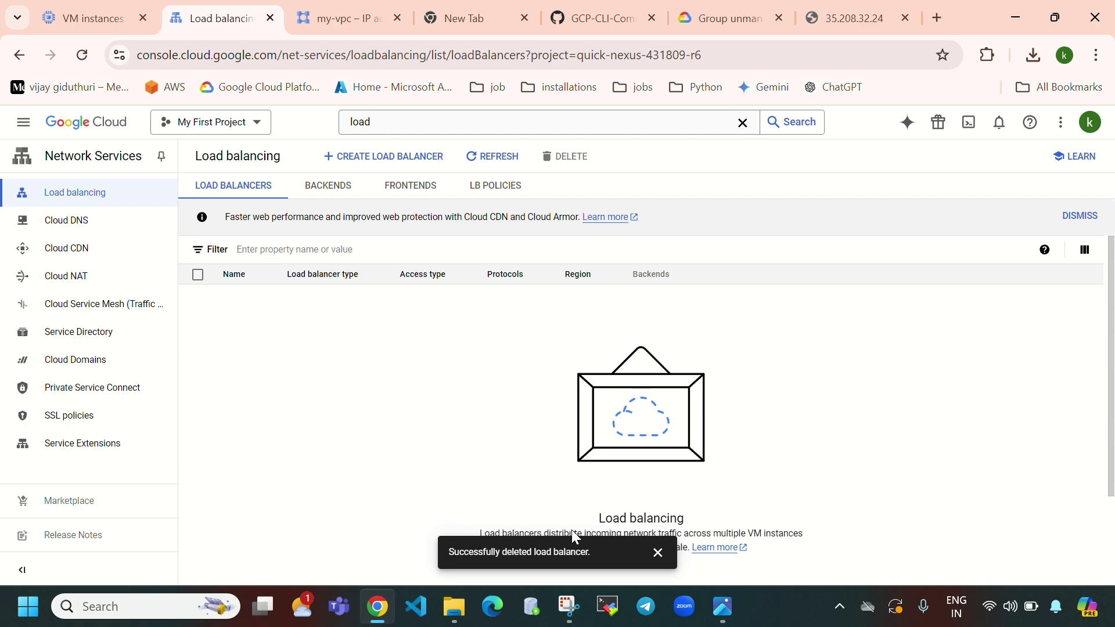
- Delete unmanaged-instance-group from the Compute Engine instance groups, confirming with the word "delete"
click(76, 20)
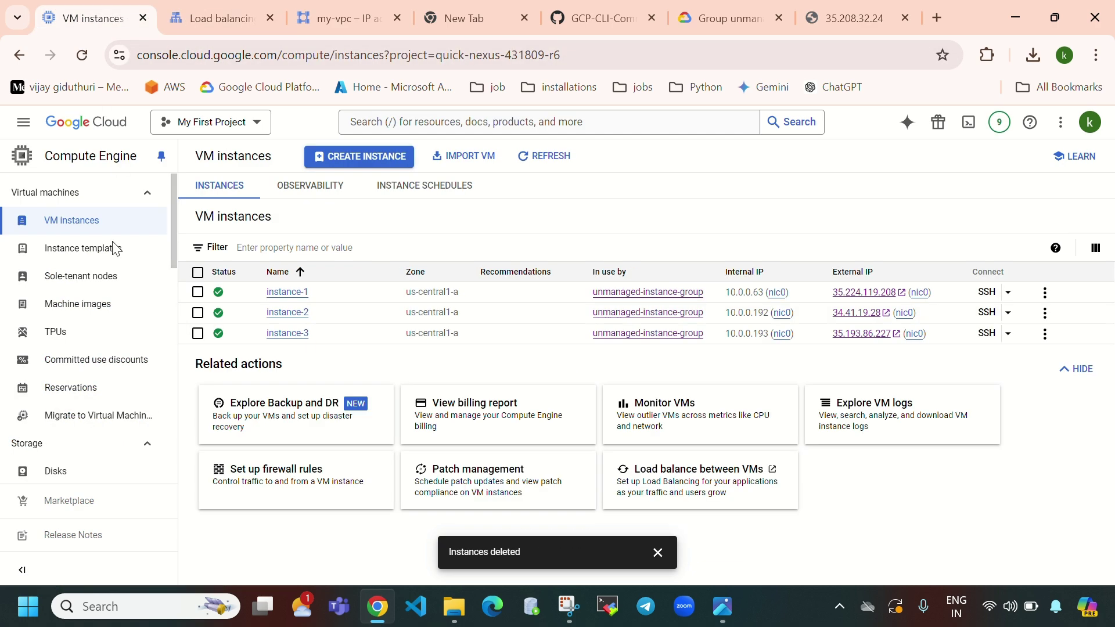
scroll(93, 349, down, 4)
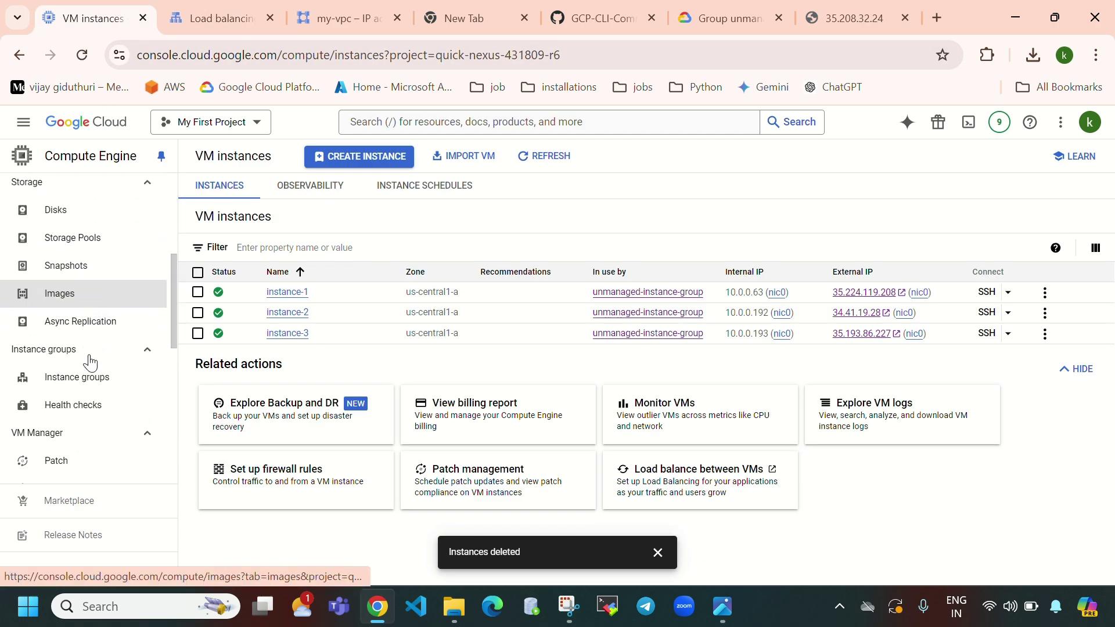
click(91, 374)
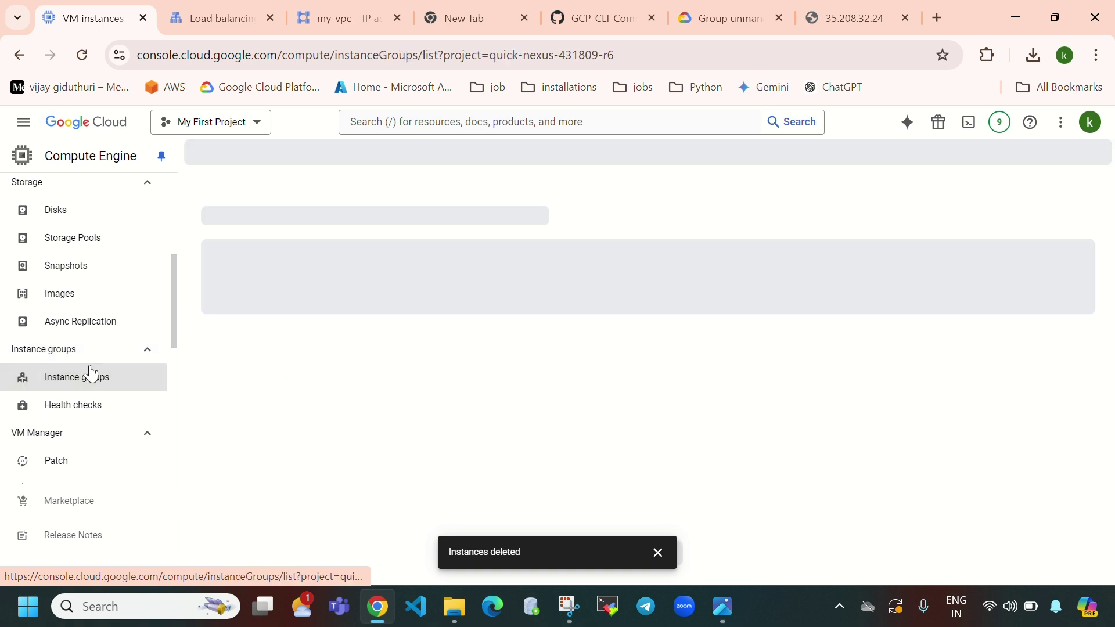
click(216, 292)
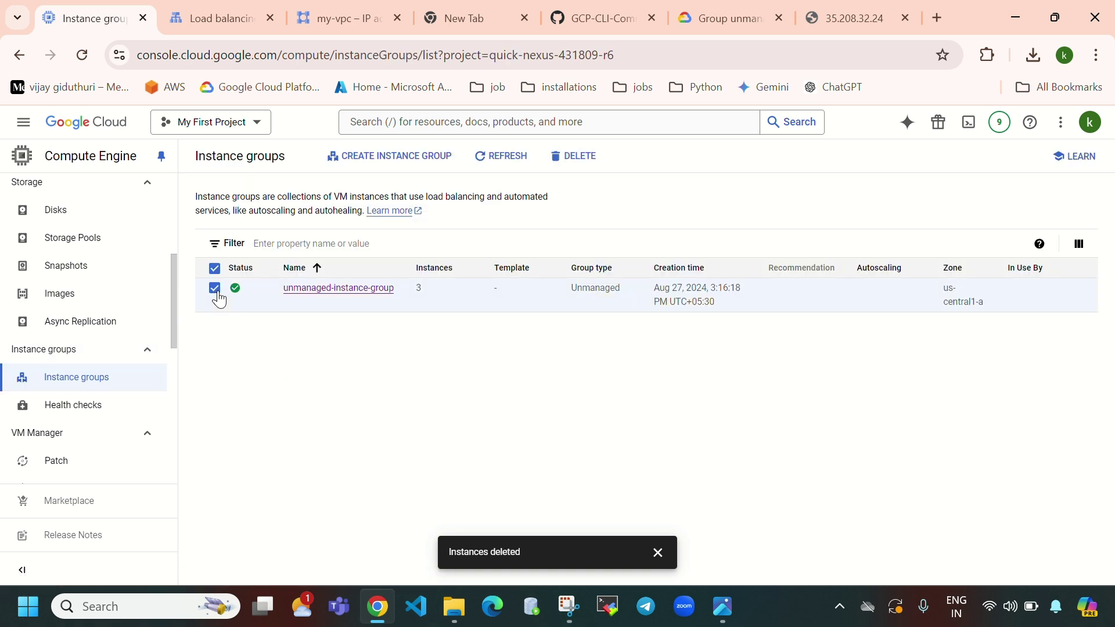
click(572, 157)
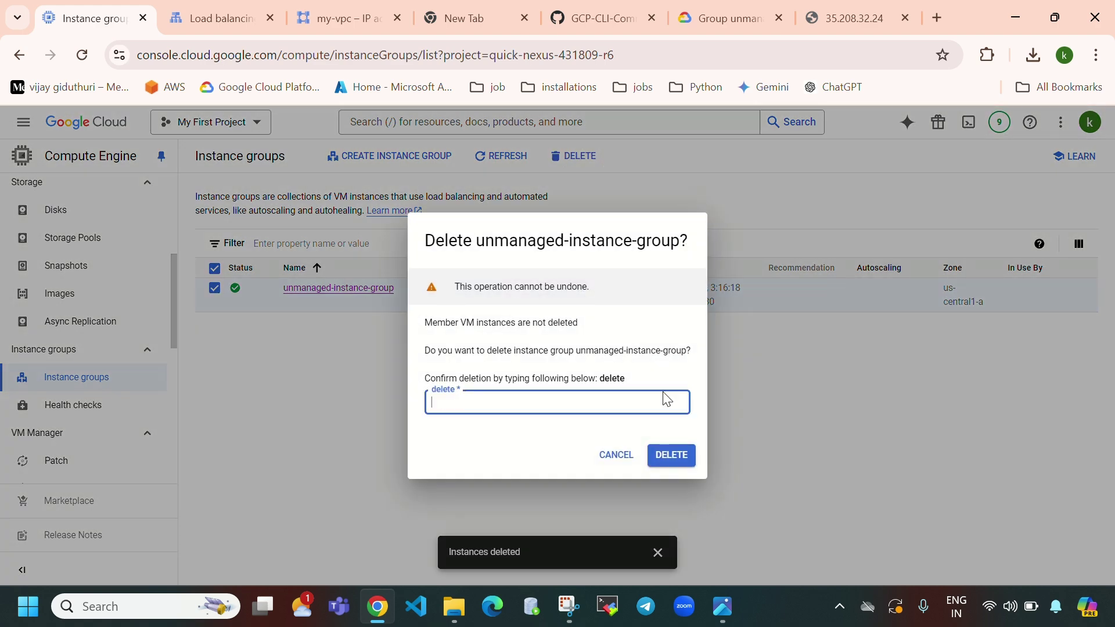
text(delet)
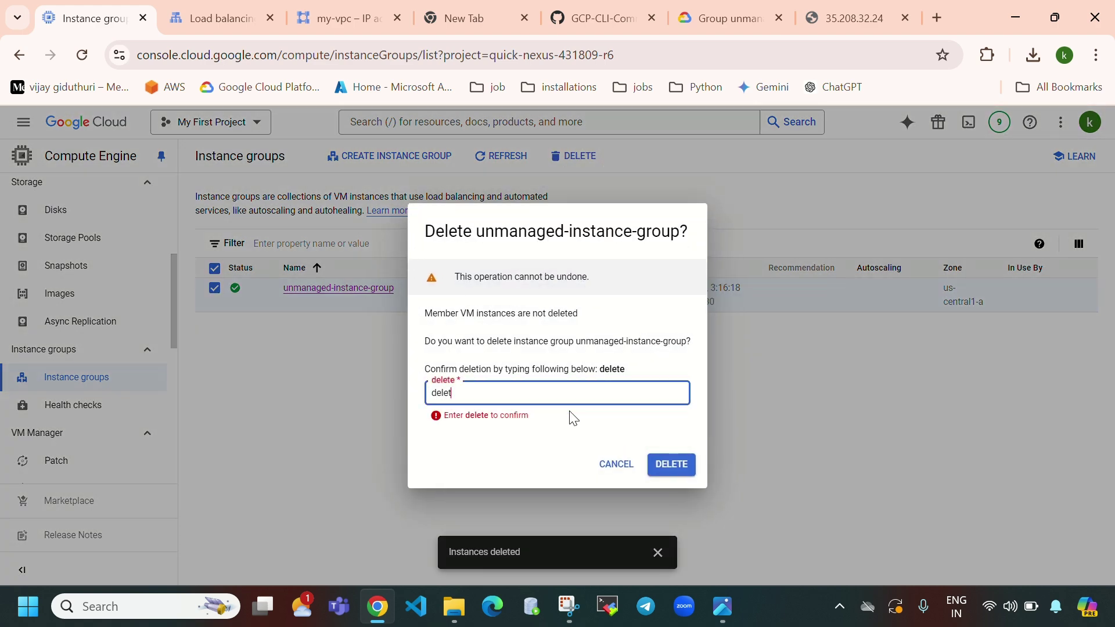
text(e)
key(Return)
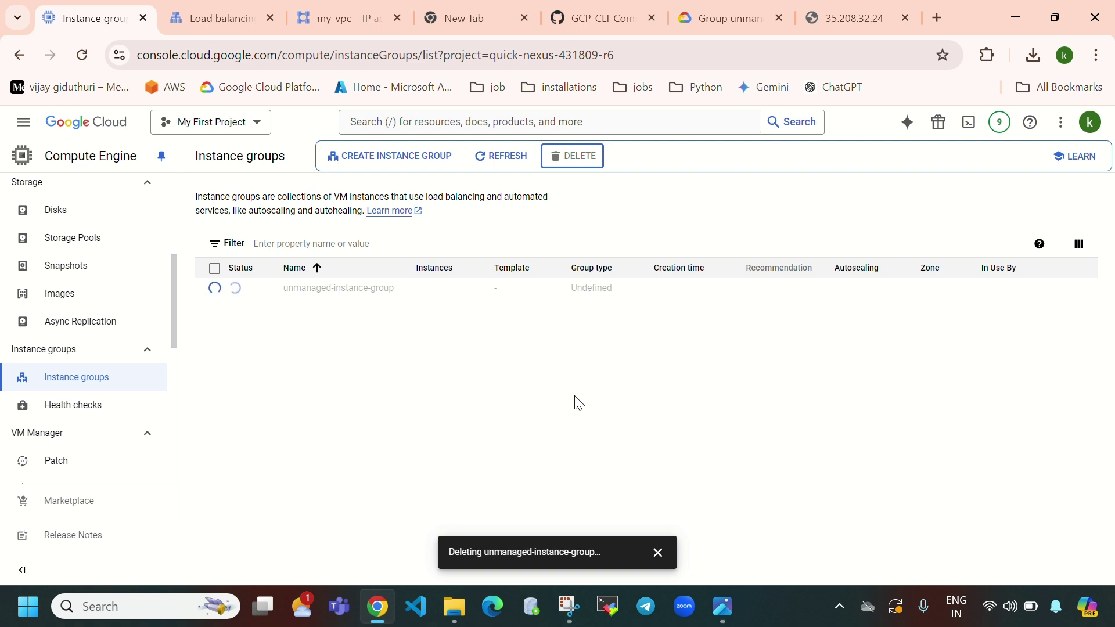
- Delete the virtual machines instance-1, instance-2 and instance-3 together from the VM instances list
scroll(93, 461, up, 5)
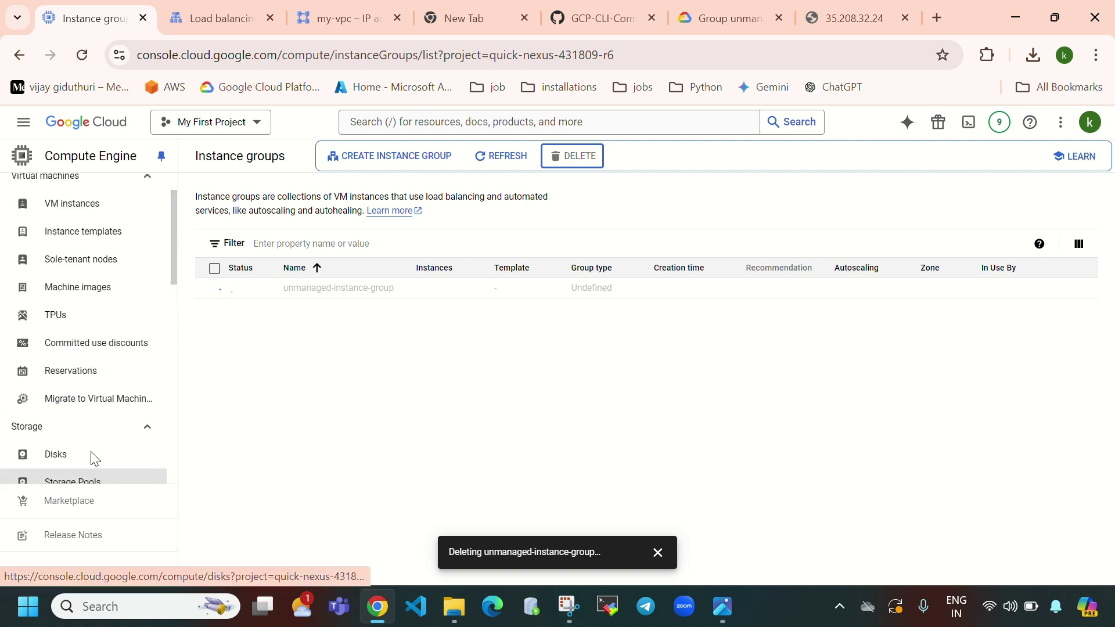
click(81, 225)
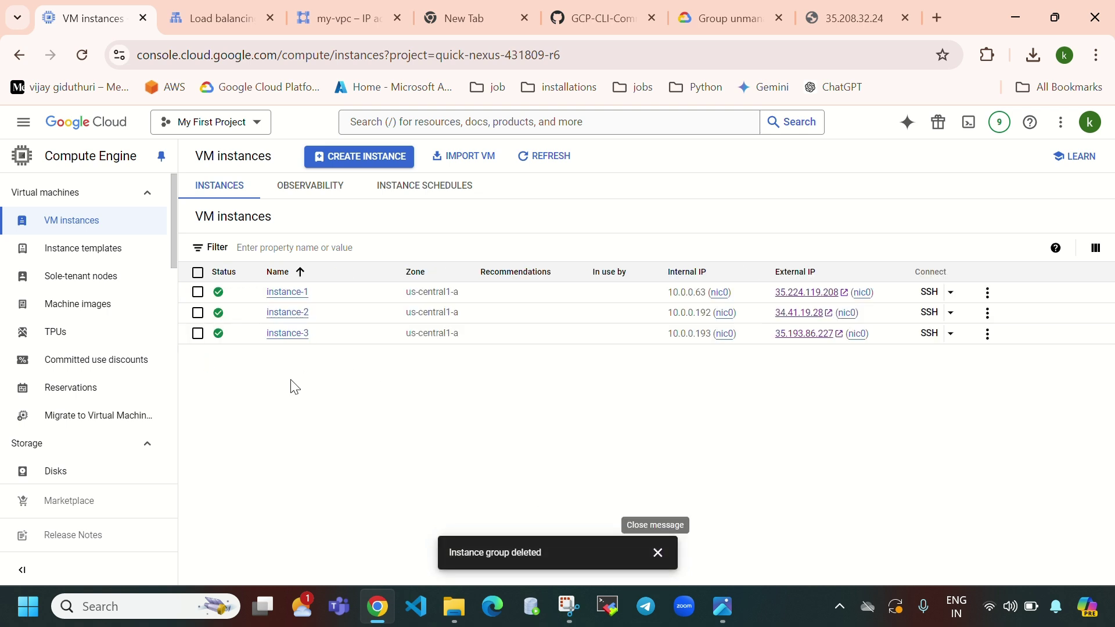
click(198, 272)
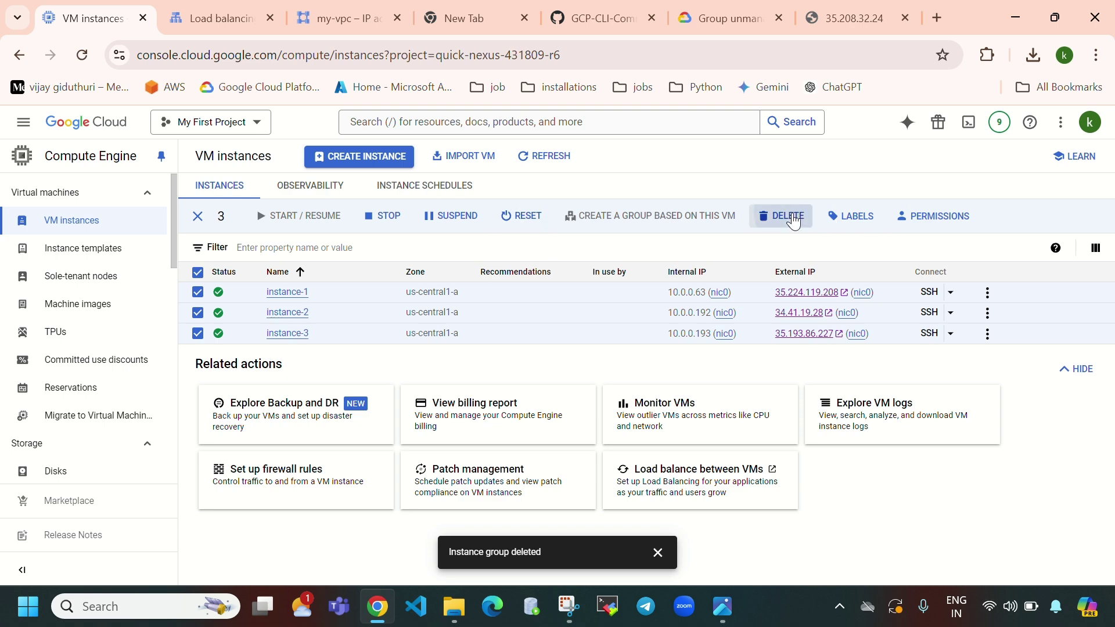
click(796, 222)
click(699, 389)
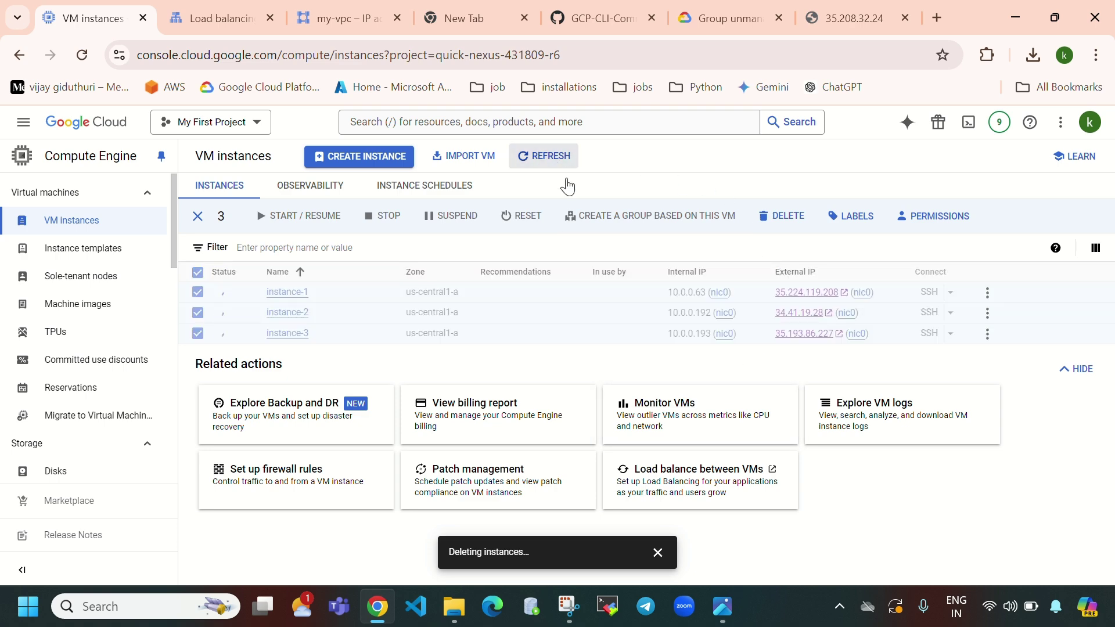
- Refresh the VPC IP addresses list and release the static address static-ip-for-load-balancer
click(366, 28)
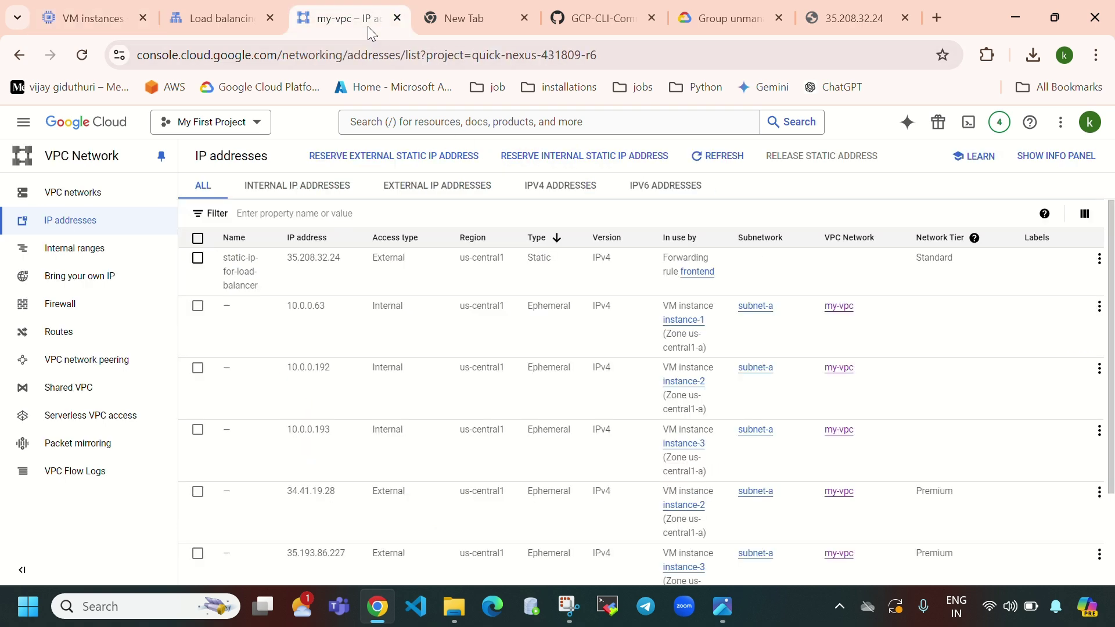
click(707, 167)
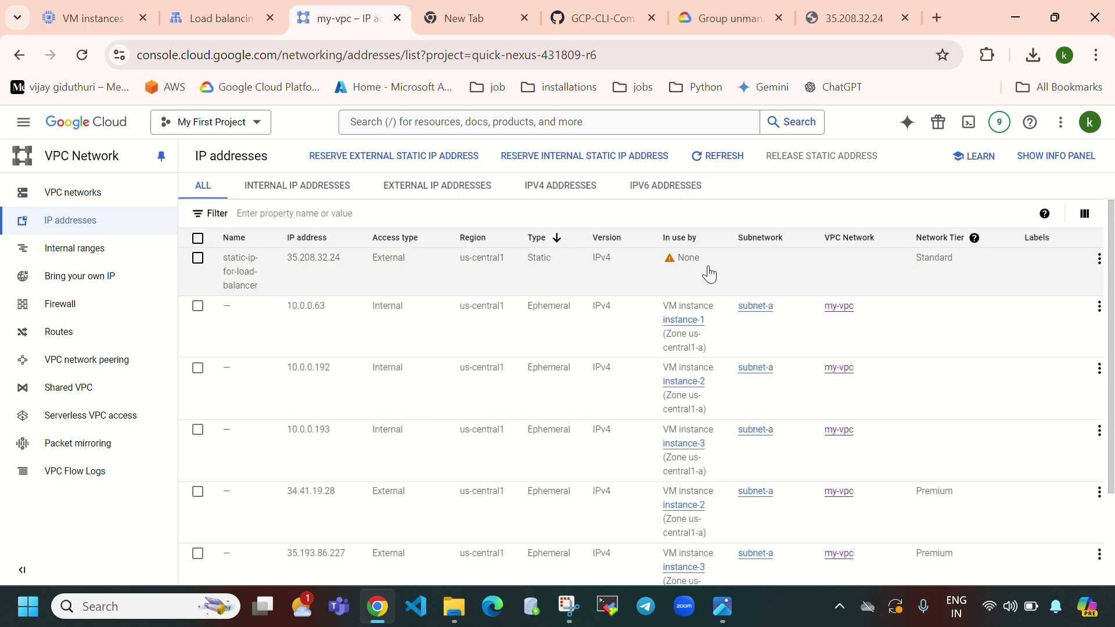
drag(714, 266, 675, 260)
click(197, 258)
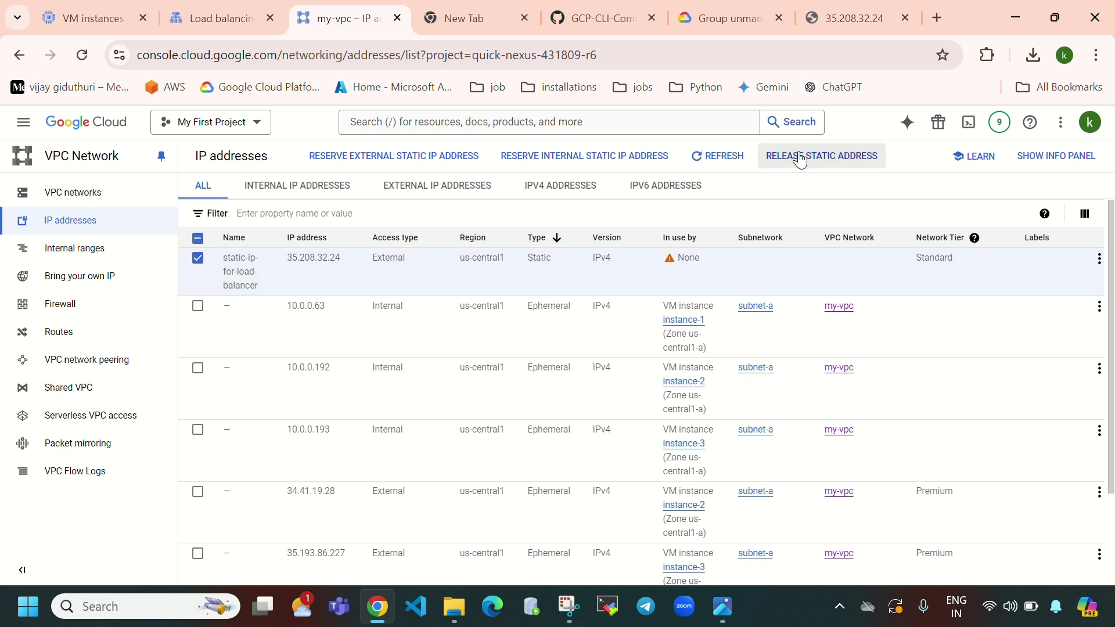
click(822, 157)
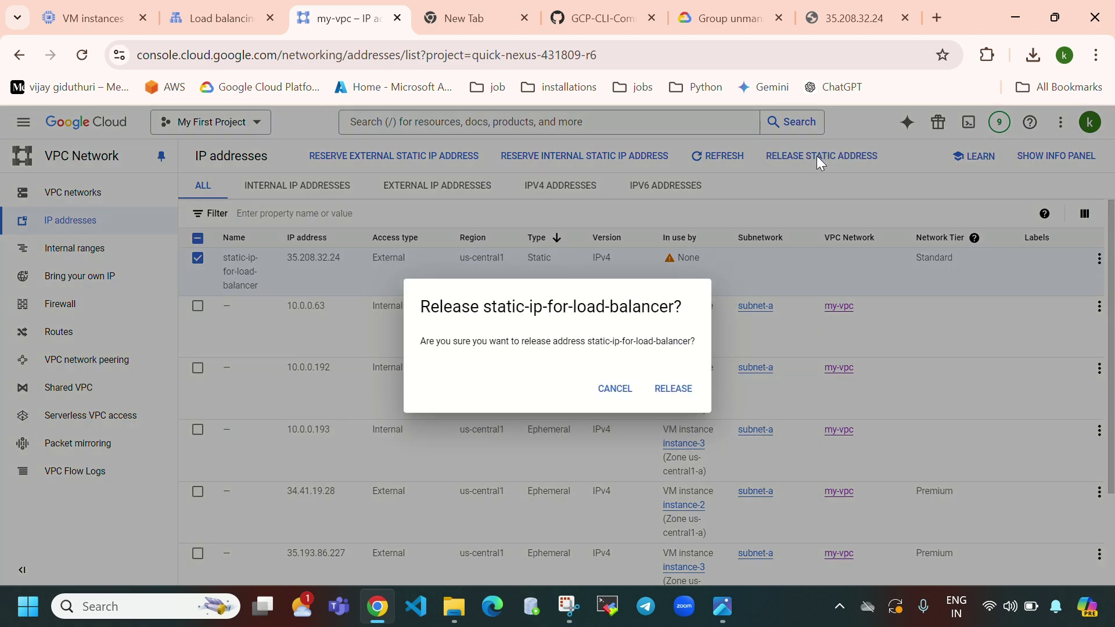
click(681, 388)
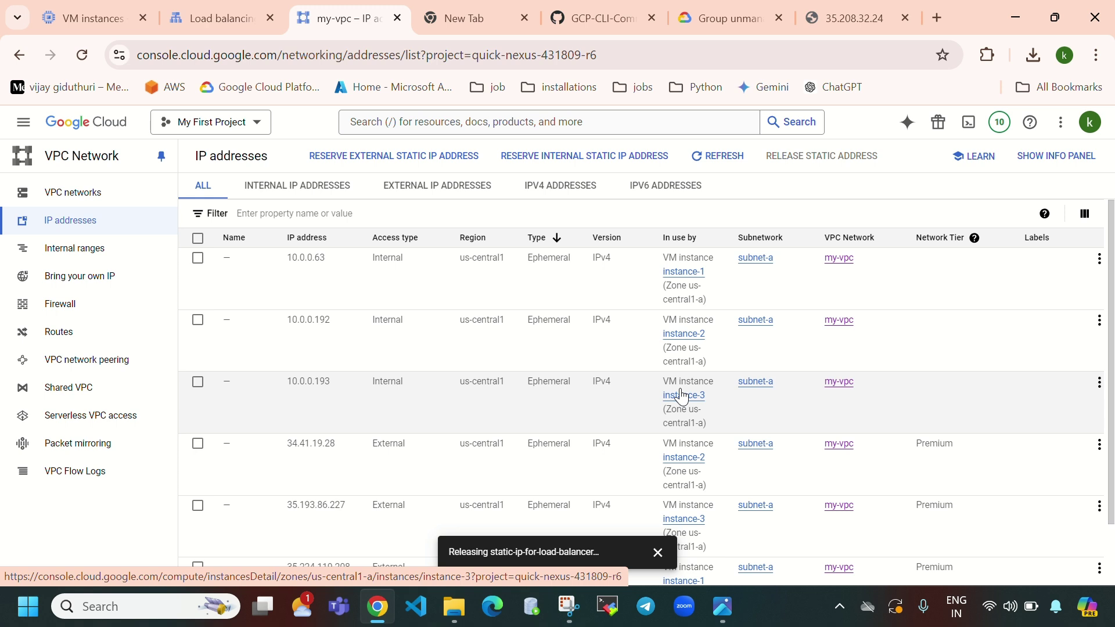
- Delete the reserved proxy-only subnet proxy-subnet-for-load-balancing from the subnets of my-vpc
click(79, 195)
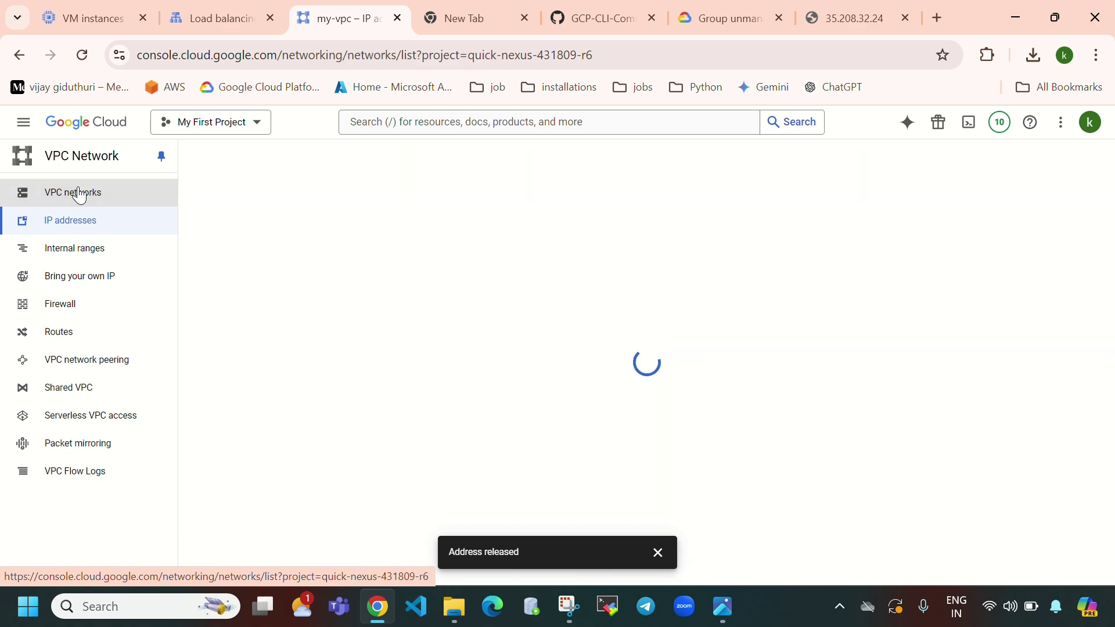
click(205, 376)
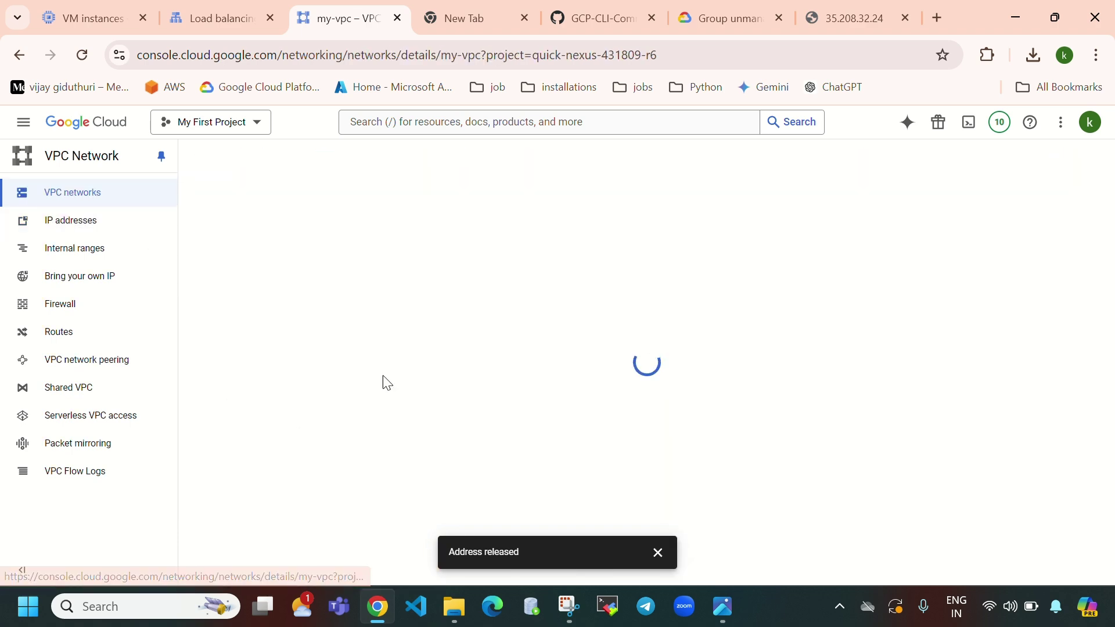
click(334, 228)
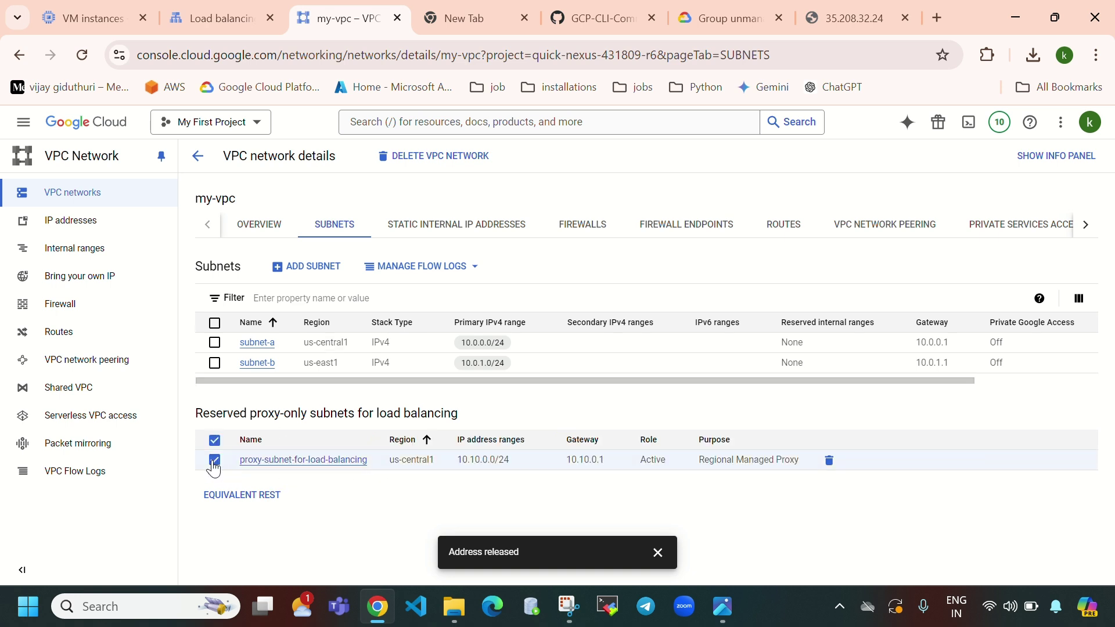
click(827, 460)
click(677, 388)
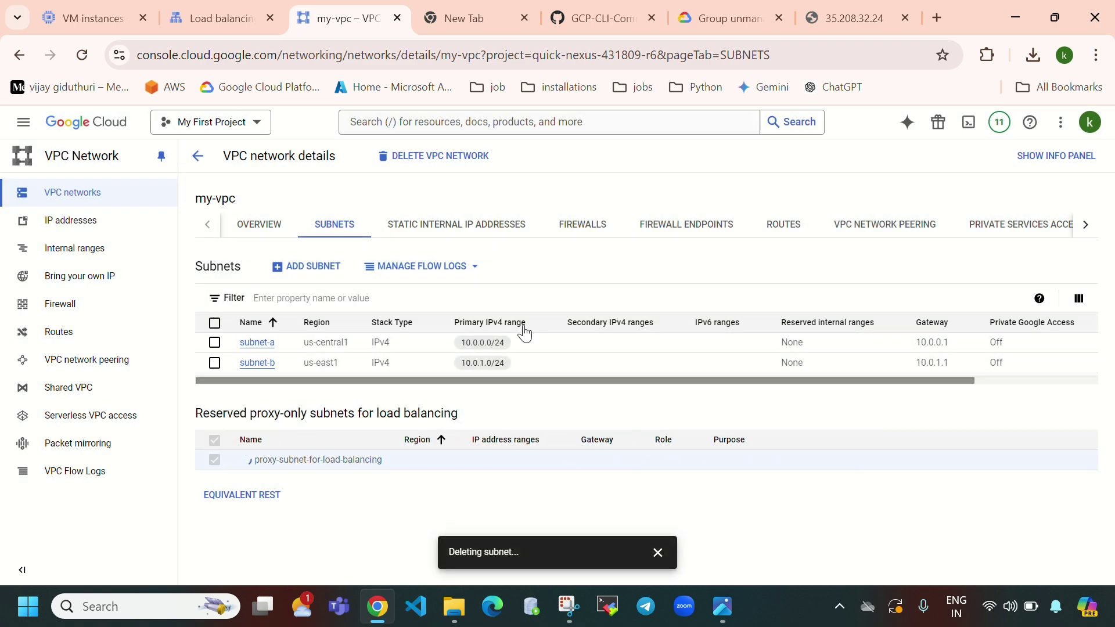
- Refresh the VM instances list and check the deletion progress of the three virtual machines
click(93, 18)
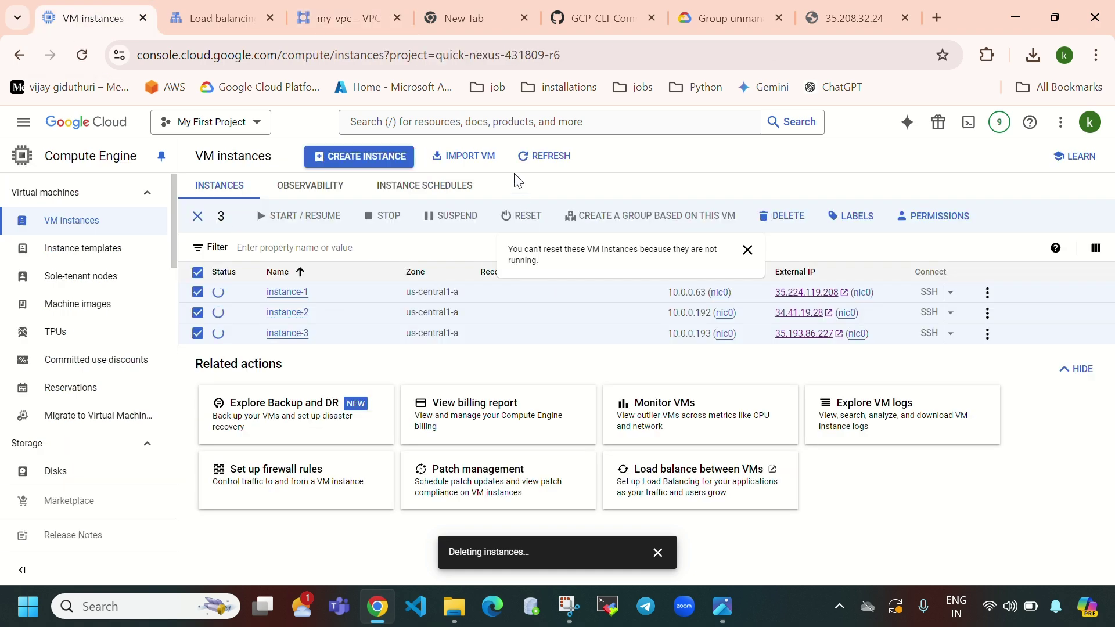
click(521, 170)
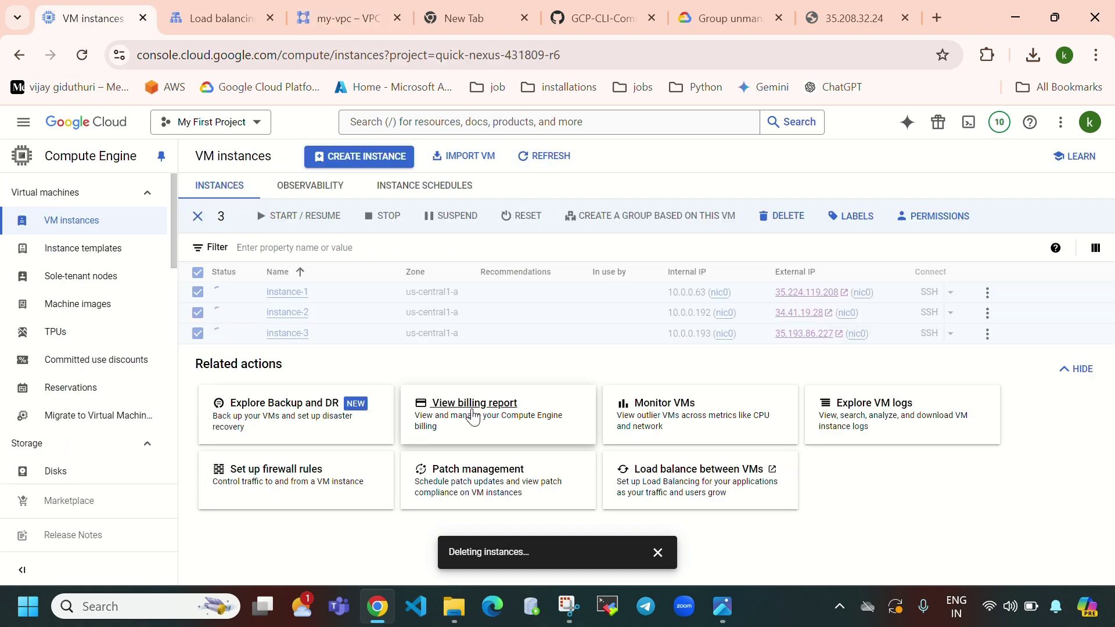